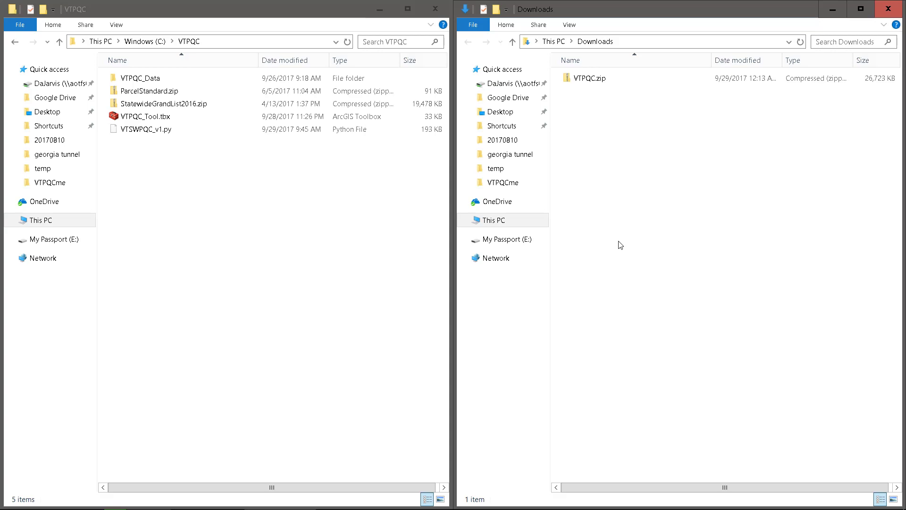
Open the downloaded VTPQC.zip archive to view its contents
left_click(582, 85)
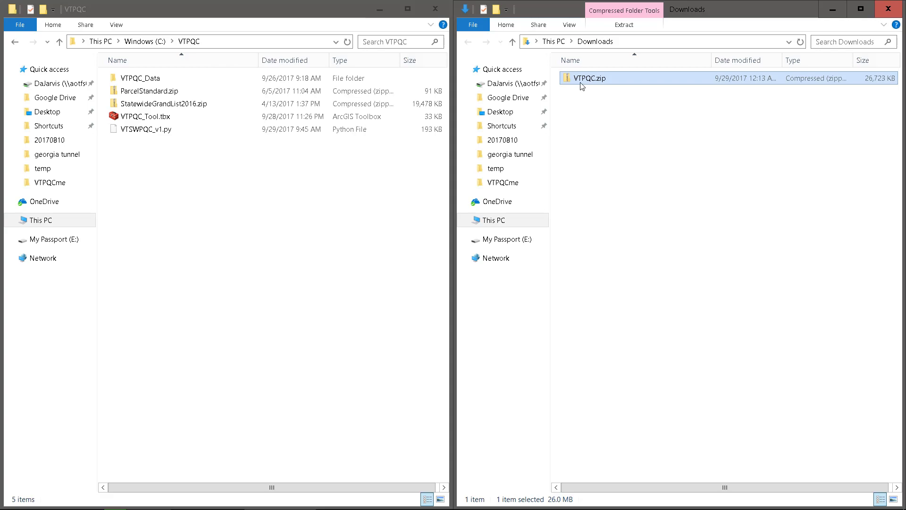
left_click(618, 107)
double_click(588, 83)
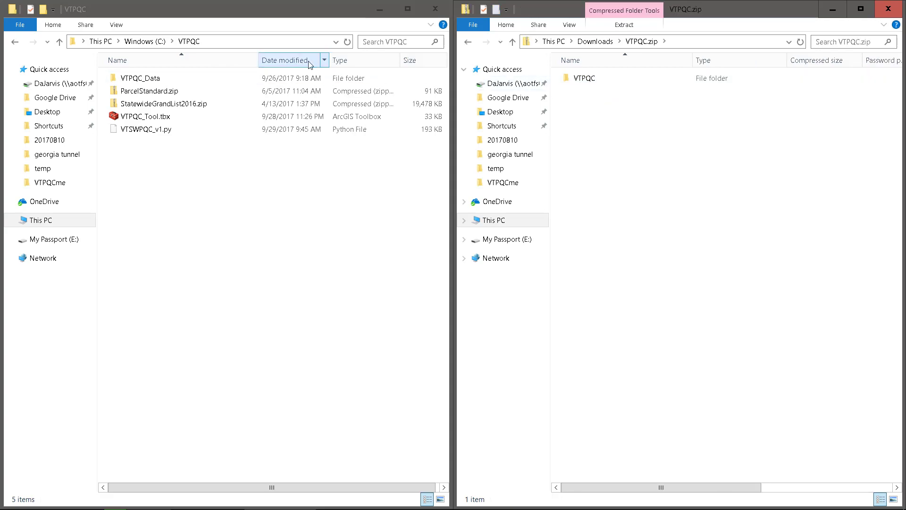
Go up to the root of the C: drive, locate the VTPQC folder and open it
left_click(150, 42)
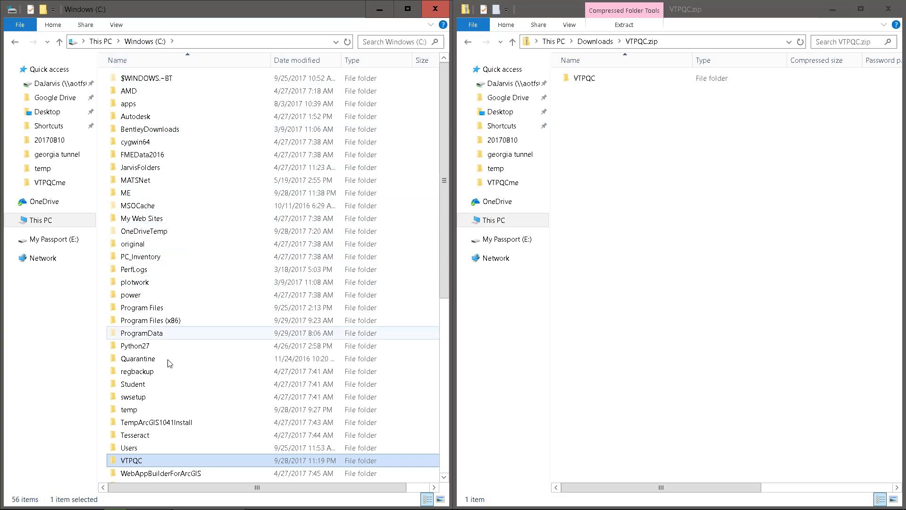
left_click(132, 461)
left_click(134, 438)
left_click(133, 464)
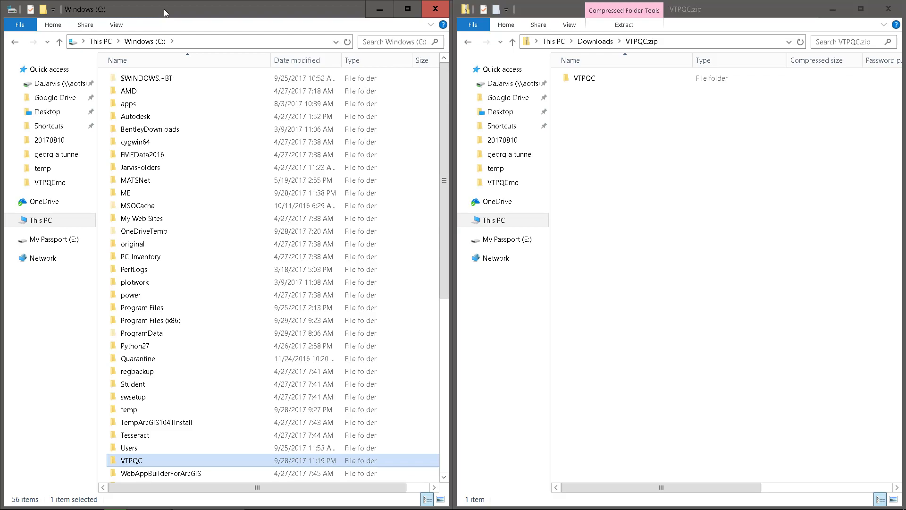
scroll(154, 238, "down", 4)
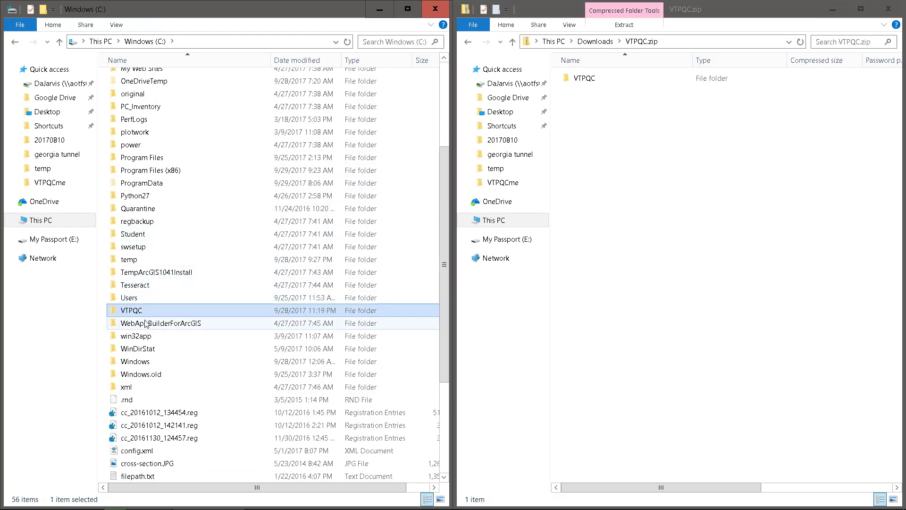
double_click(132, 312)
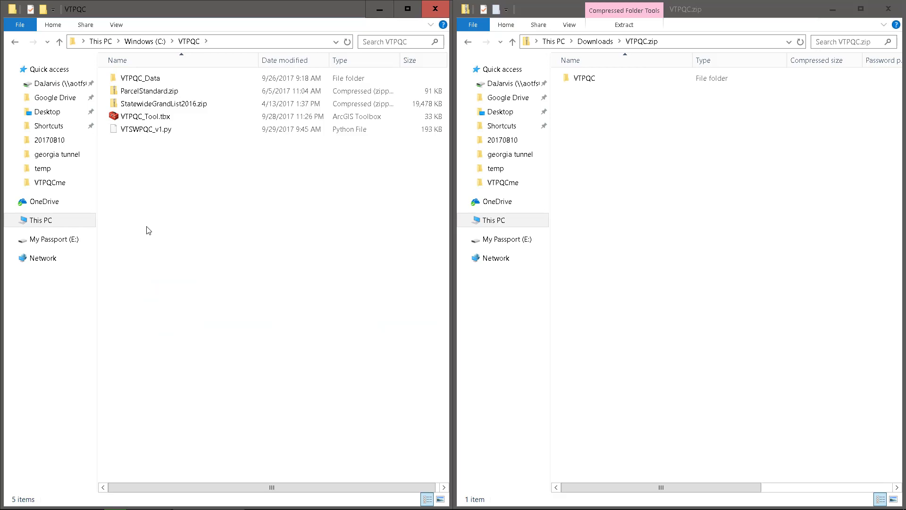
Examine the contents of the VTPQC folder, including the VTSWPQC_v1.py script and the VTPQC_Tool.tbx toolbox
left_click_drag(232, 226, 103, 59)
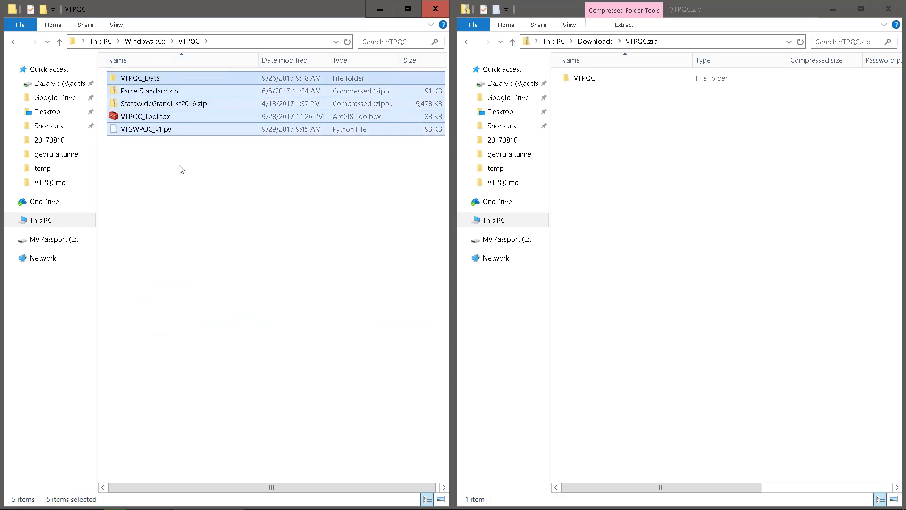
left_click(211, 198)
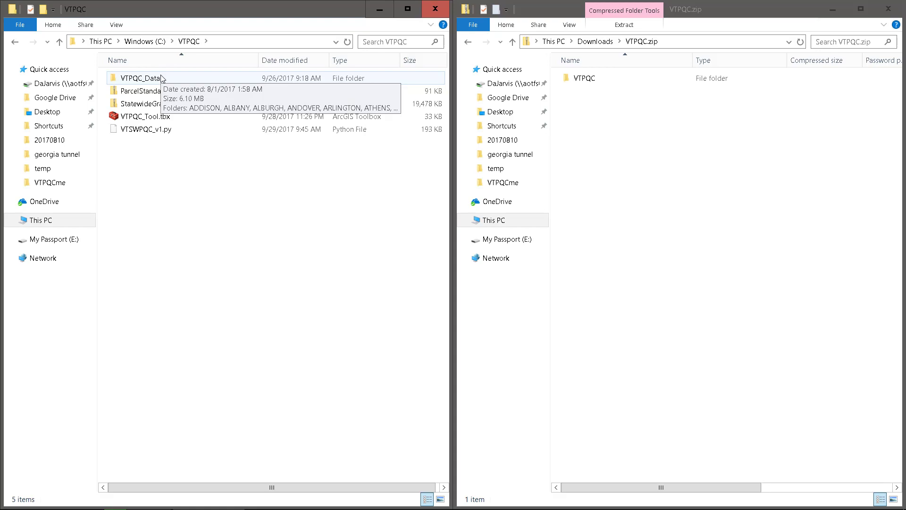
left_click_drag(219, 182, 115, 96)
left_click(175, 188)
left_click(171, 132)
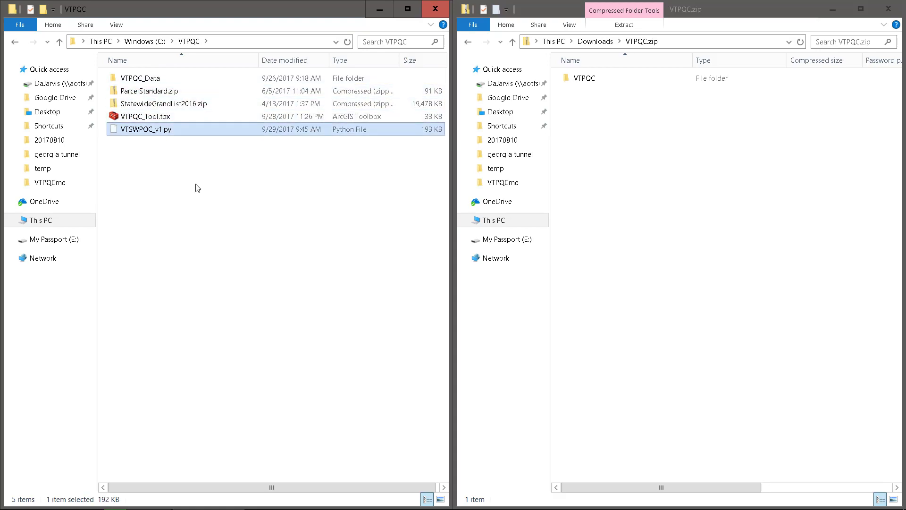
left_click(197, 188)
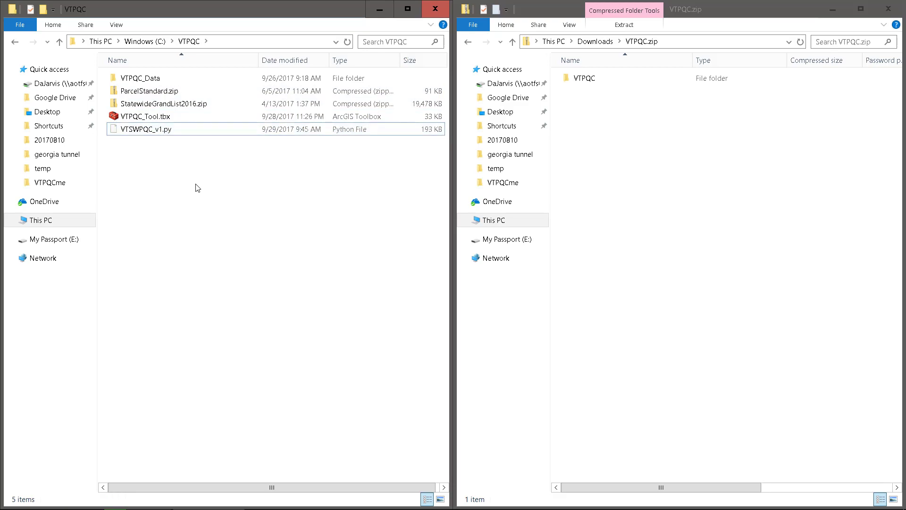
left_click(130, 118)
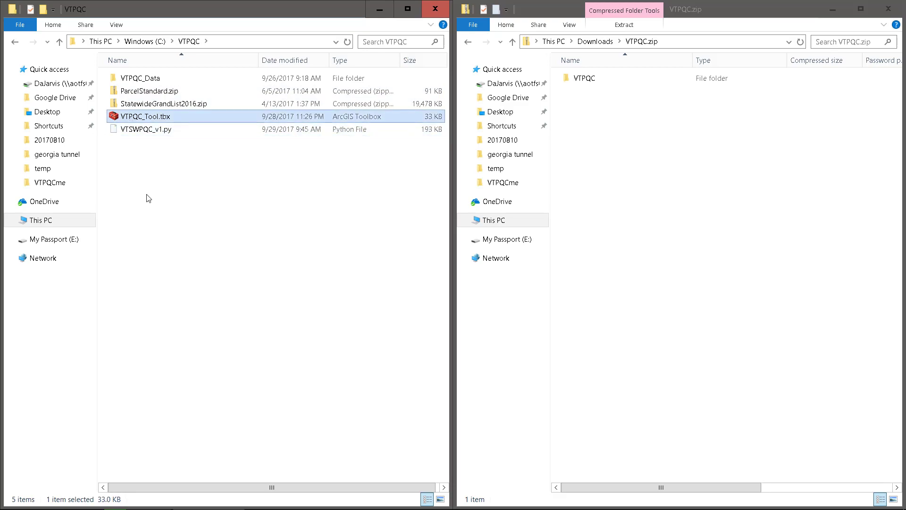
left_click(166, 230)
left_click(126, 121)
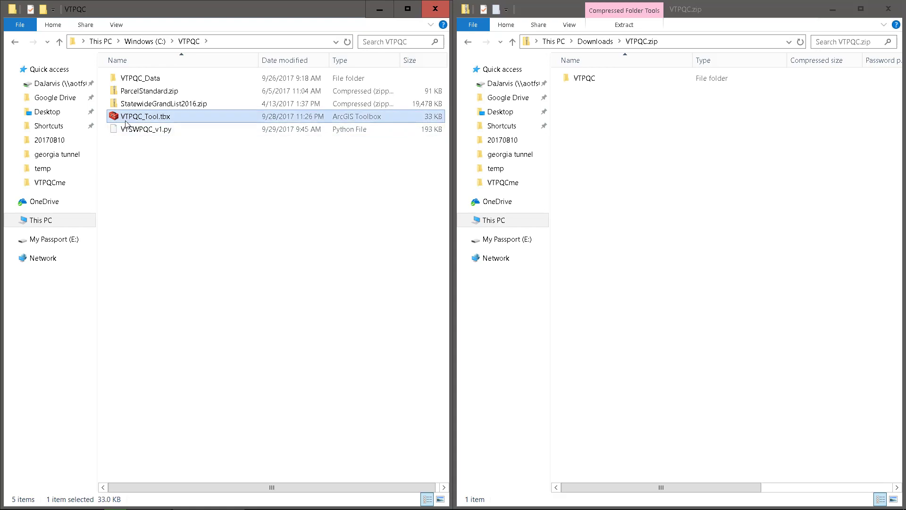
left_click(142, 220)
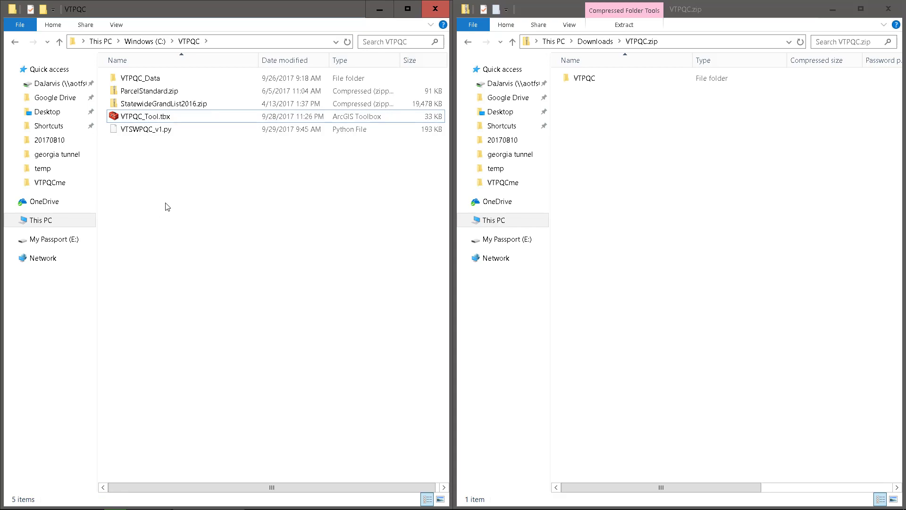
Check the name and contents of StatewideGrandList2016.zip, and return to the VTPQC folder
left_click(188, 106)
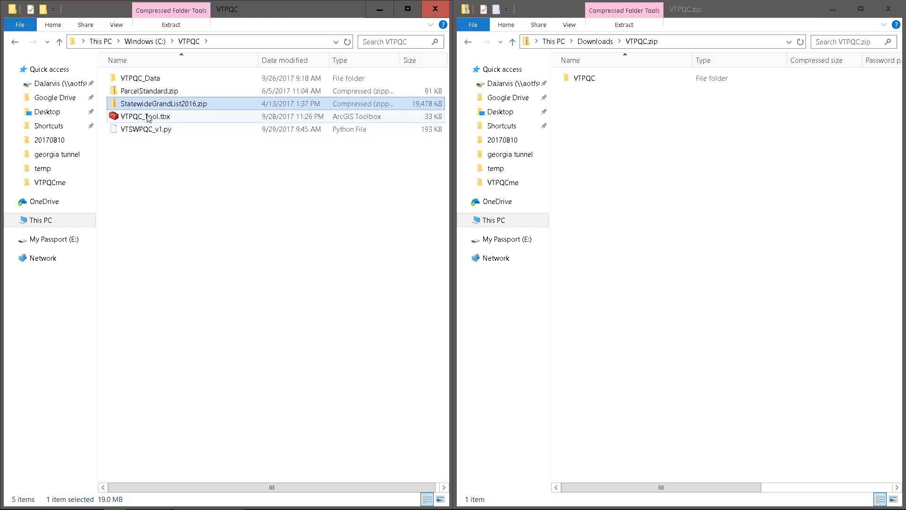
left_click(195, 104)
left_click(195, 103)
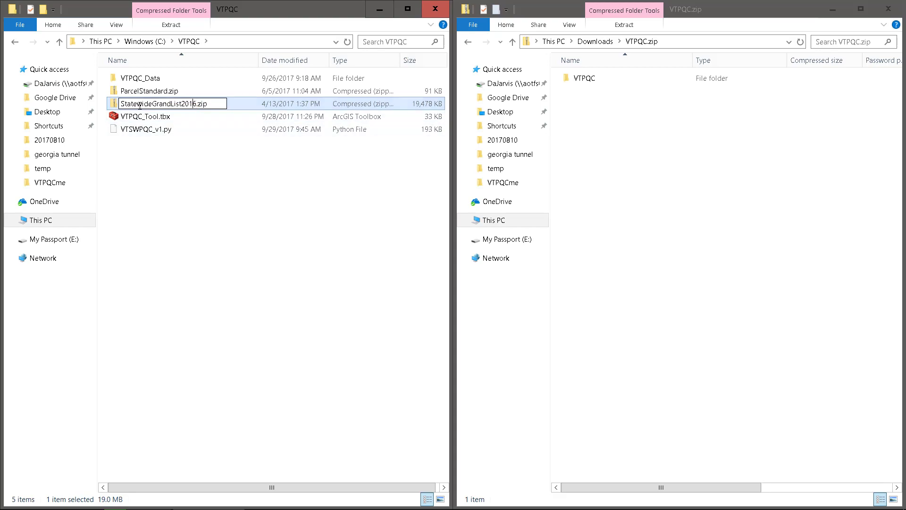
left_click_drag(121, 104, 197, 105)
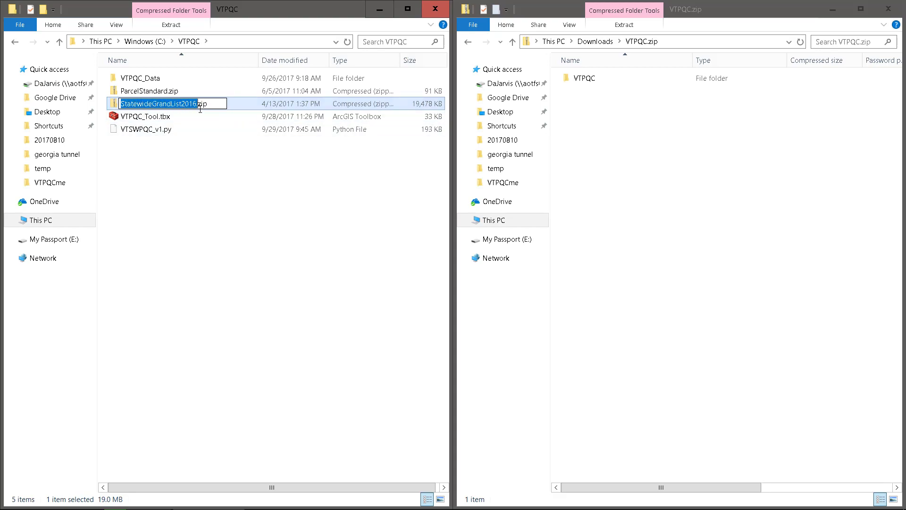
left_click(183, 171)
left_click(189, 103)
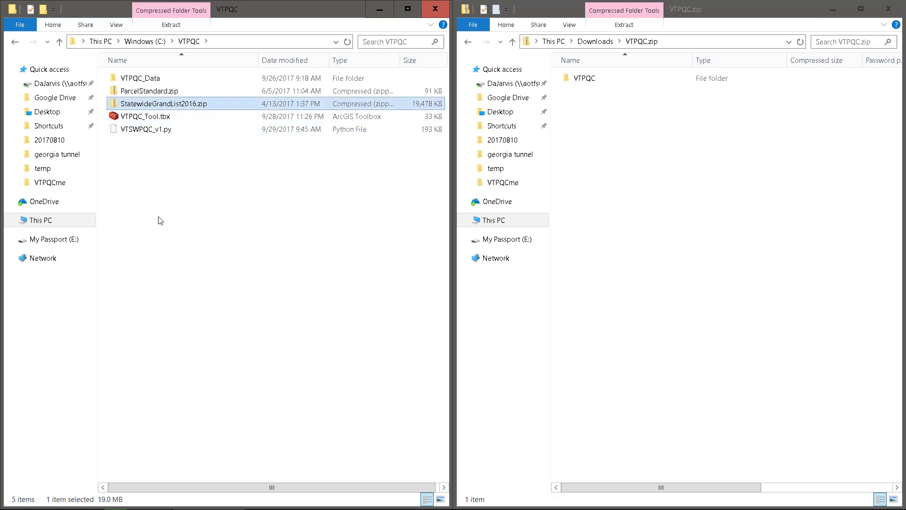
key("Return")
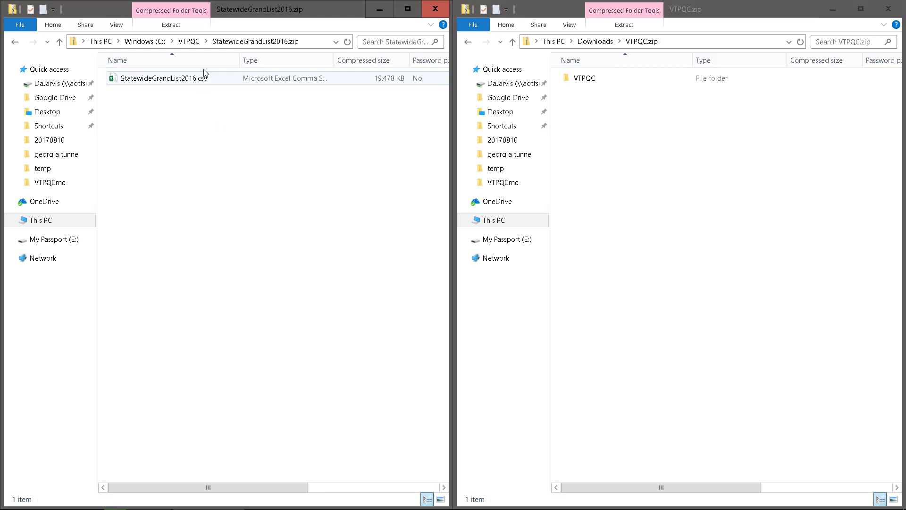
left_click(194, 43)
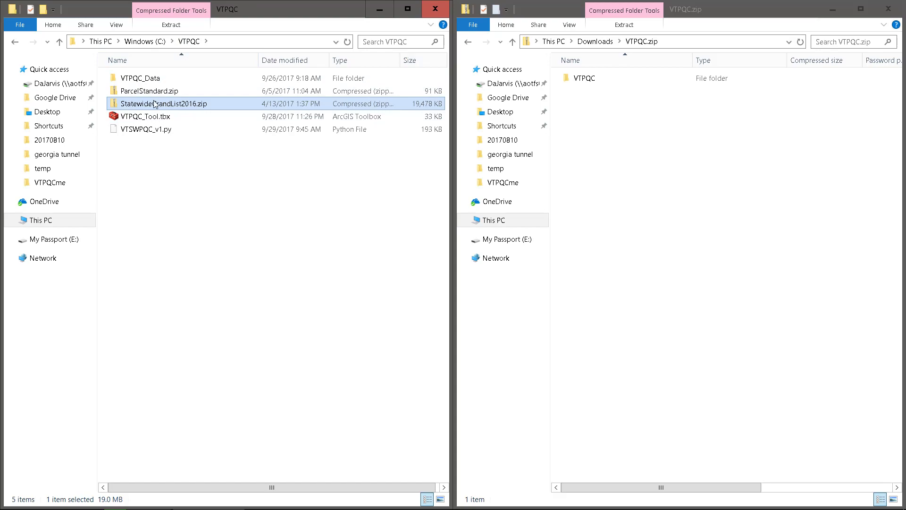
double_click(198, 104)
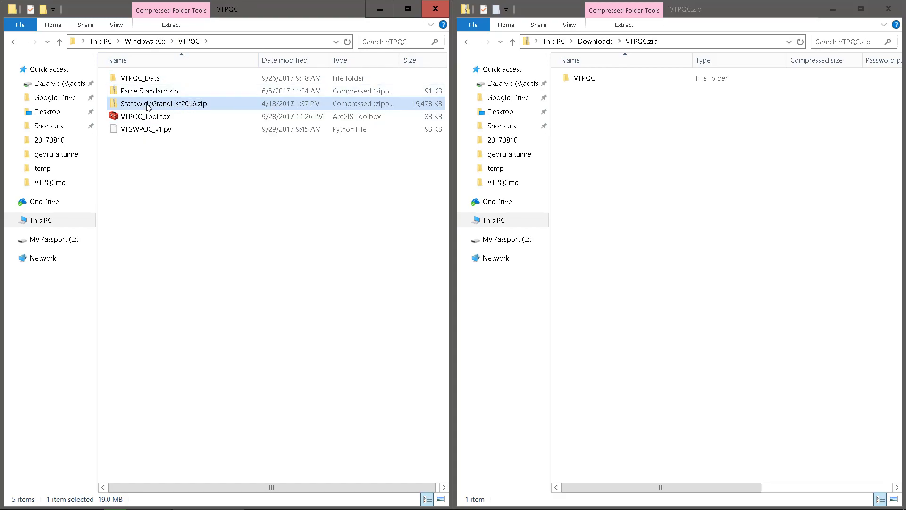
left_click(193, 45)
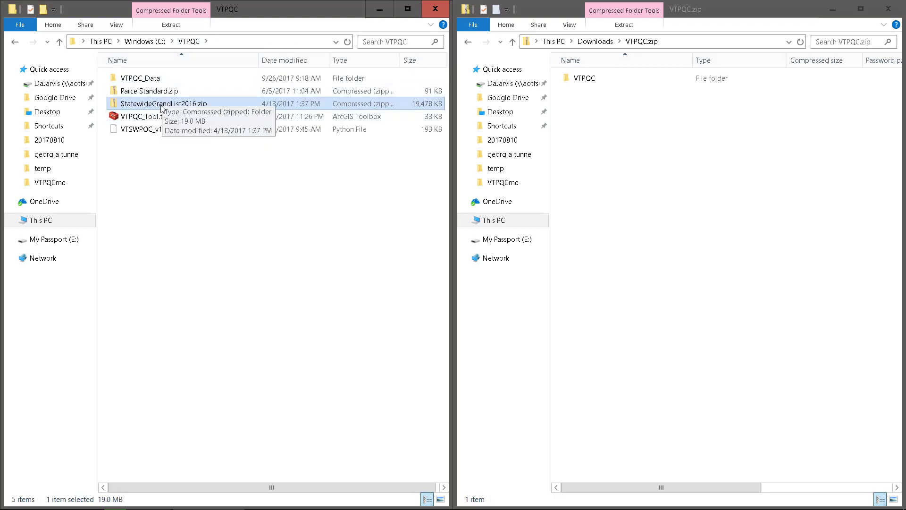
left_click(166, 156)
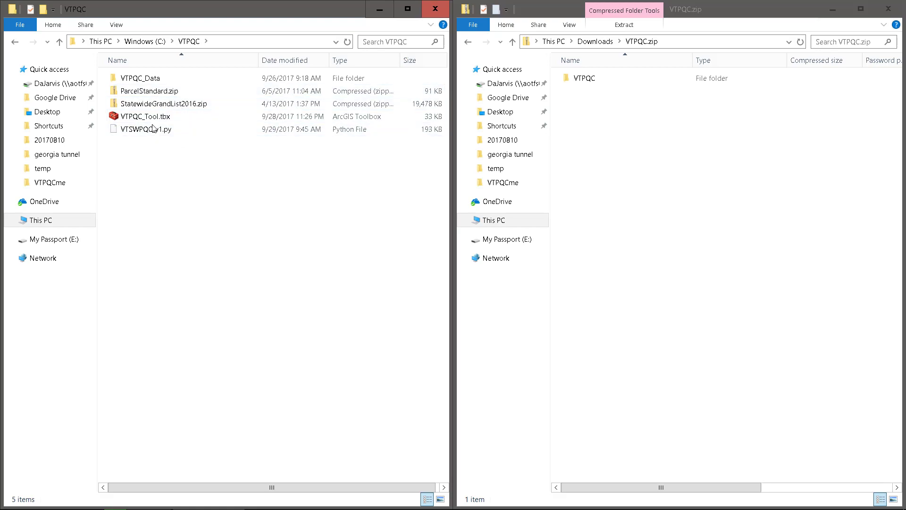
Open ParcelStandard.zip and switch to Chrome to examine the metadata, feature class and table requirements in the VT GIS Parcel Data Standard PDF
double_click(153, 92)
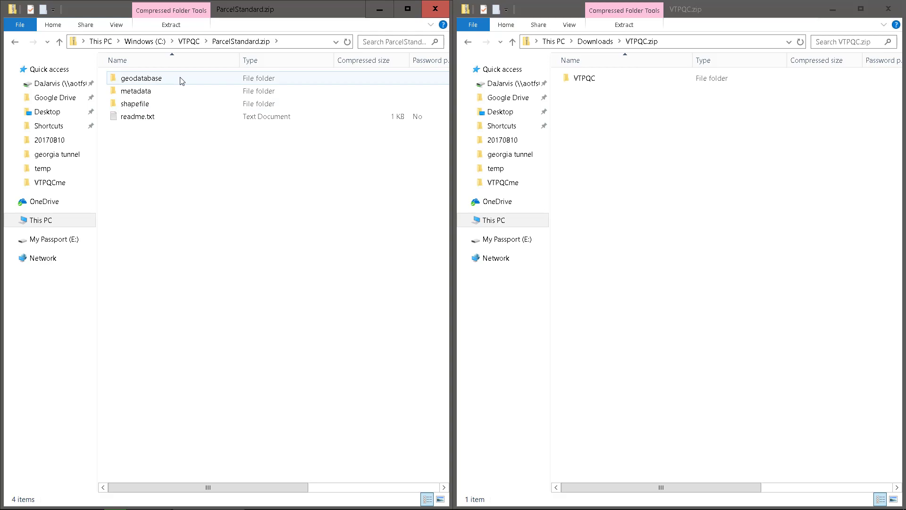
key("alt+Tab")
key("alt+Tab")
key("alt+Tab")
key("alt+Tab")
key("alt+Tab")
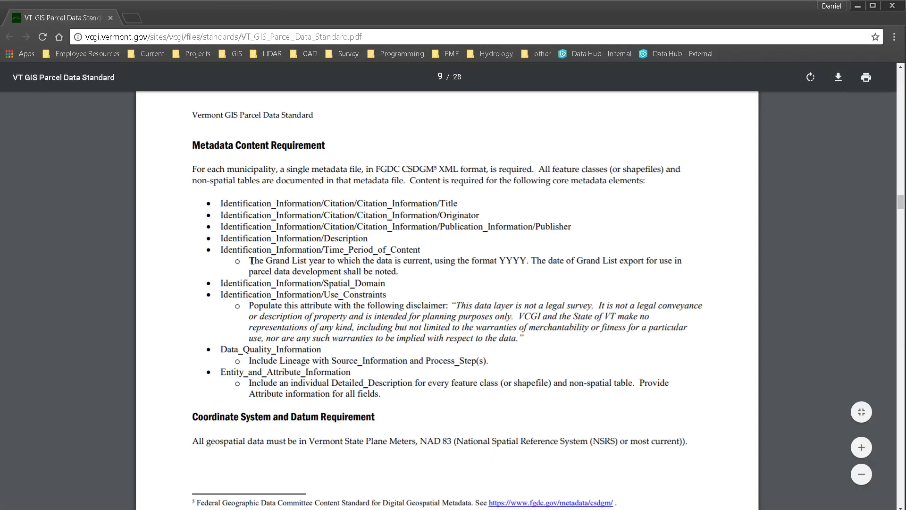
scroll(283, 291, "up", 20)
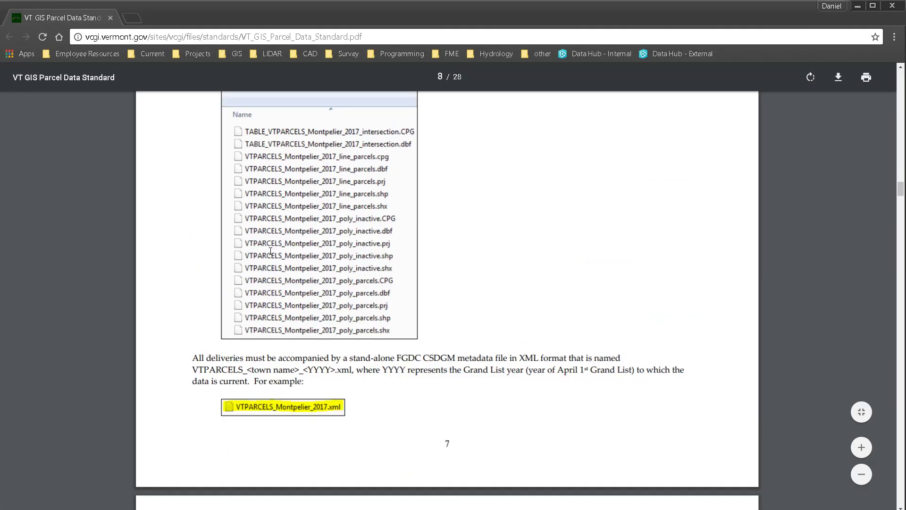
scroll(273, 262, "down", 15)
scroll(273, 262, "down", 20)
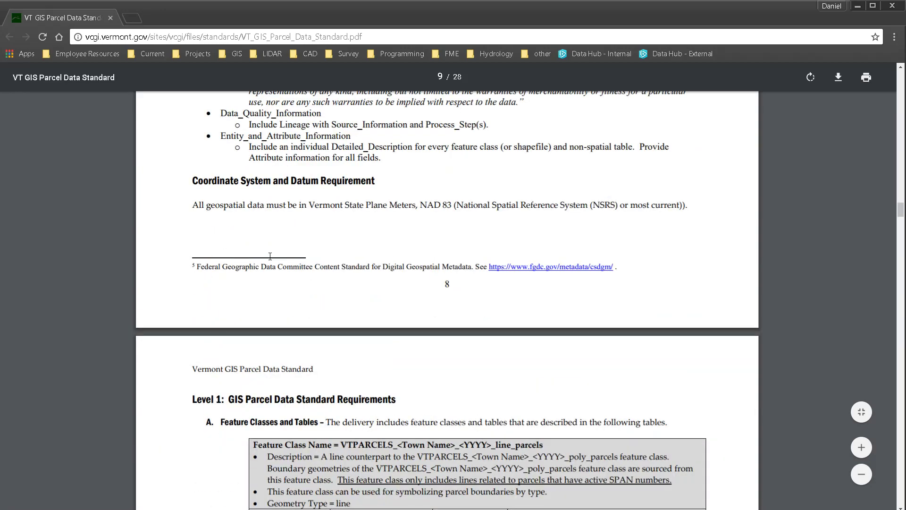
scroll(270, 256, "down", 20)
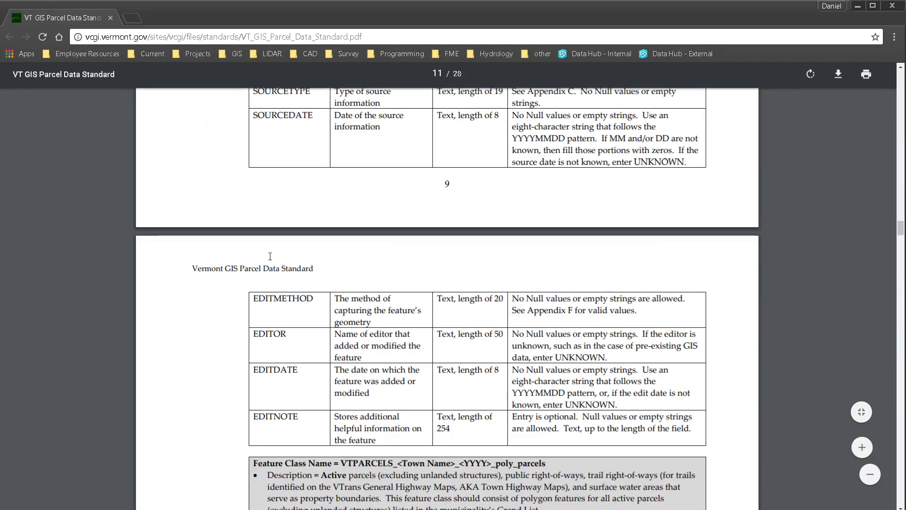
scroll(270, 257, "down", 1)
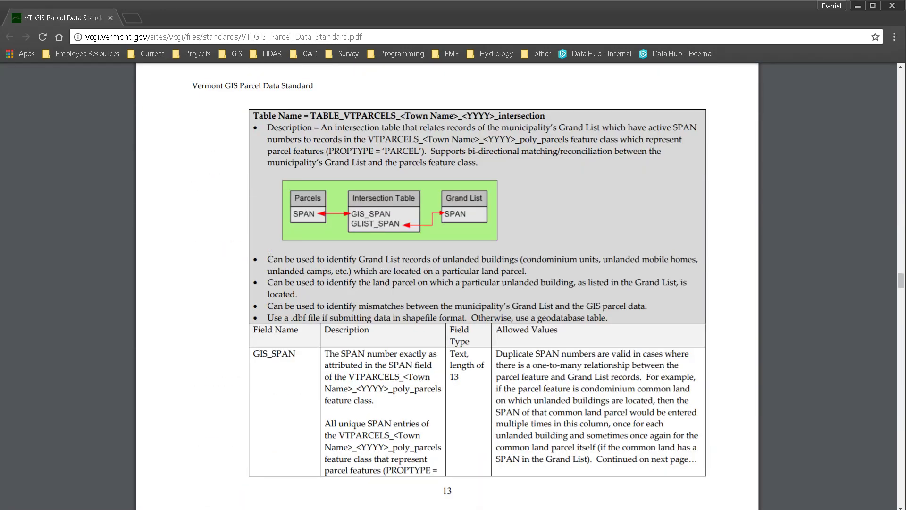
Switch back to File Explorer, review the geodatabase, metadata and shapefile folders in ParcelStandard.zip, and minimize the browser
key("alt+Tab")
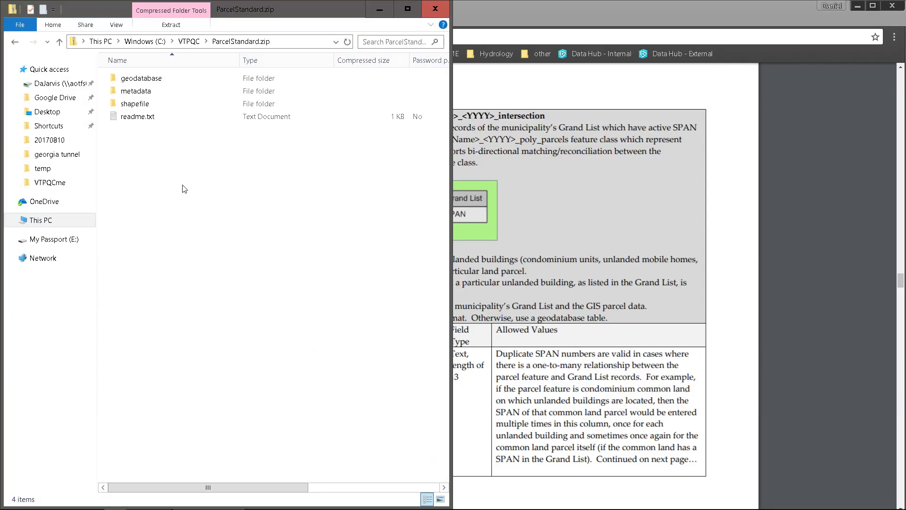
left_click(140, 80)
left_click(138, 92)
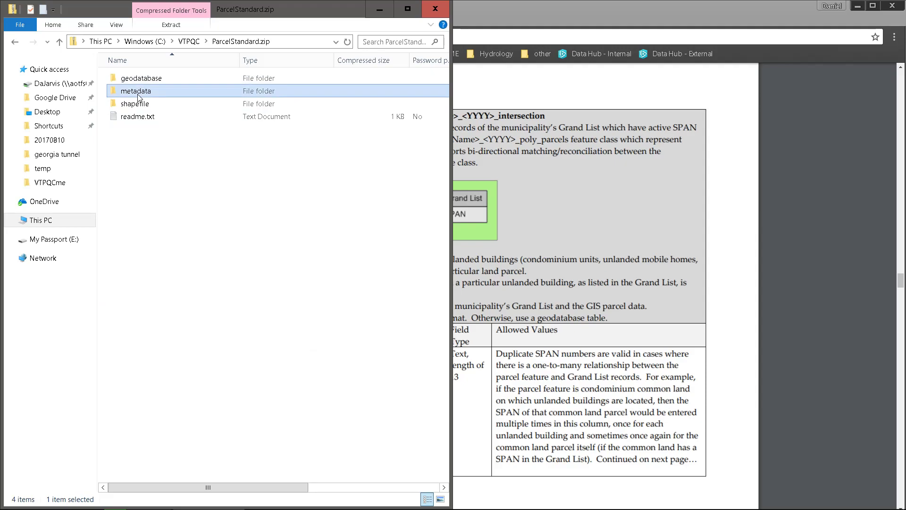
left_click(137, 101)
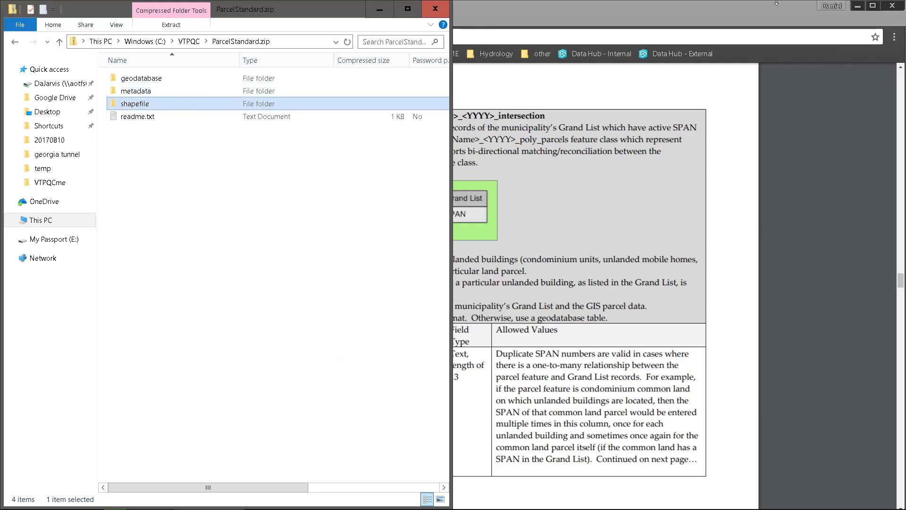
left_click(857, 6)
left_click(233, 206)
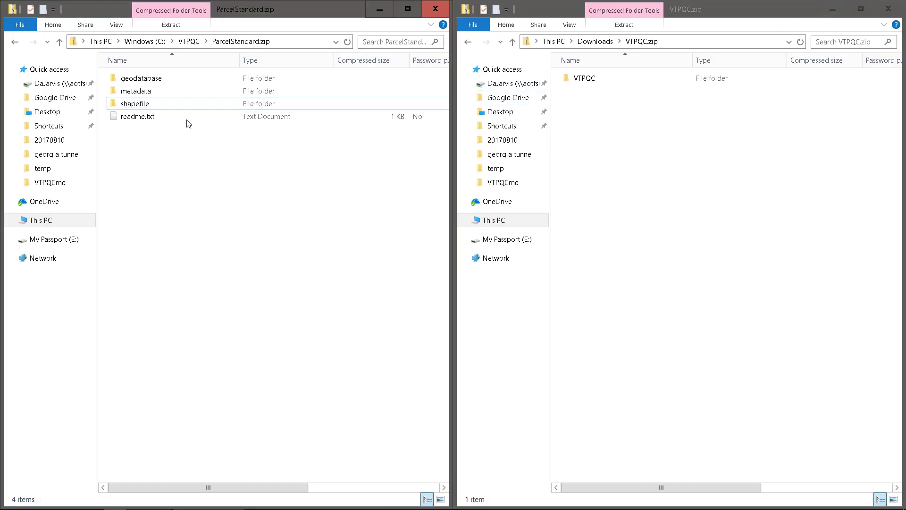
Return to the VTPQC folder and reopen ParcelStandard.zip
left_click(189, 41)
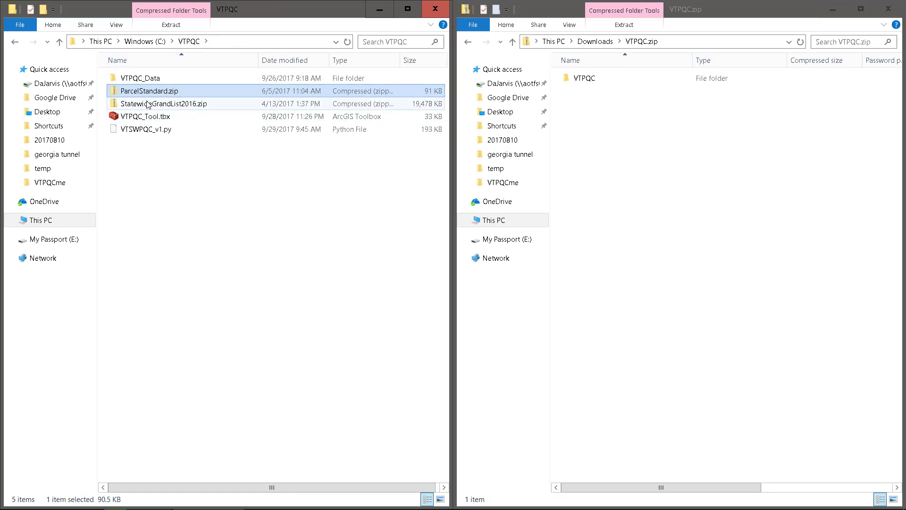
left_click(162, 203)
left_click(143, 94)
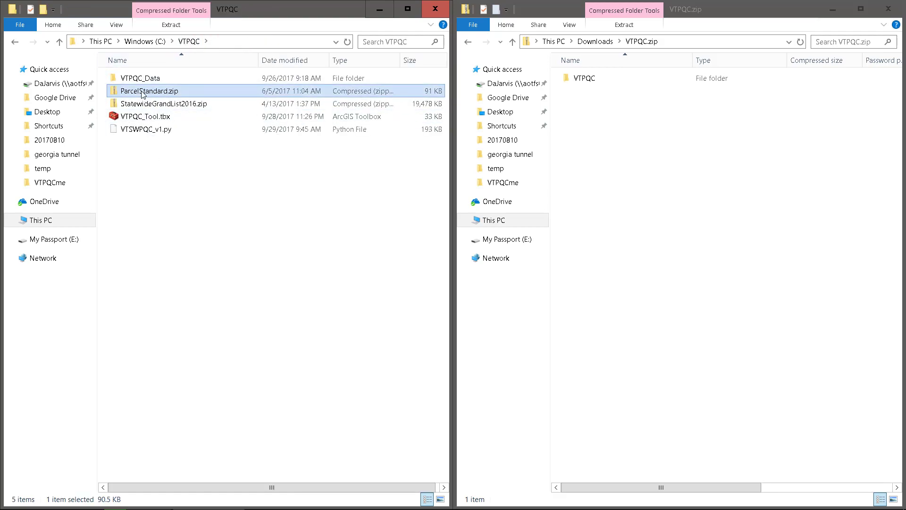
double_click(143, 94)
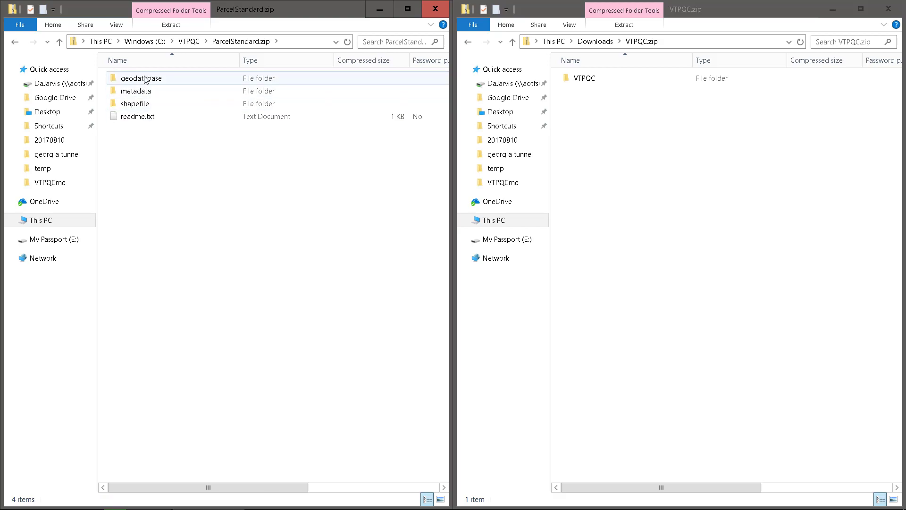
Open the geodatabase folder in ParcelStandard.zip, check the VTPARCELS_Town_YYYY.gdb template, and return to the archive's top level
double_click(145, 80)
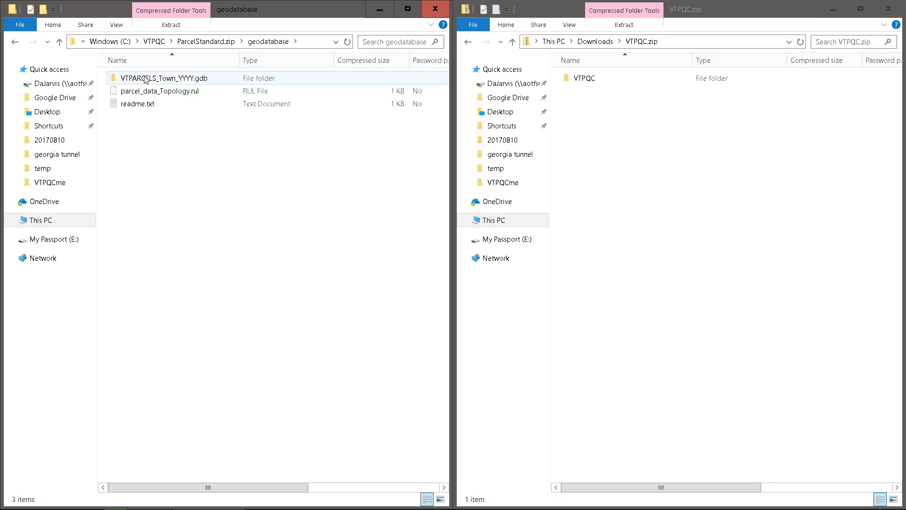
left_click(155, 79)
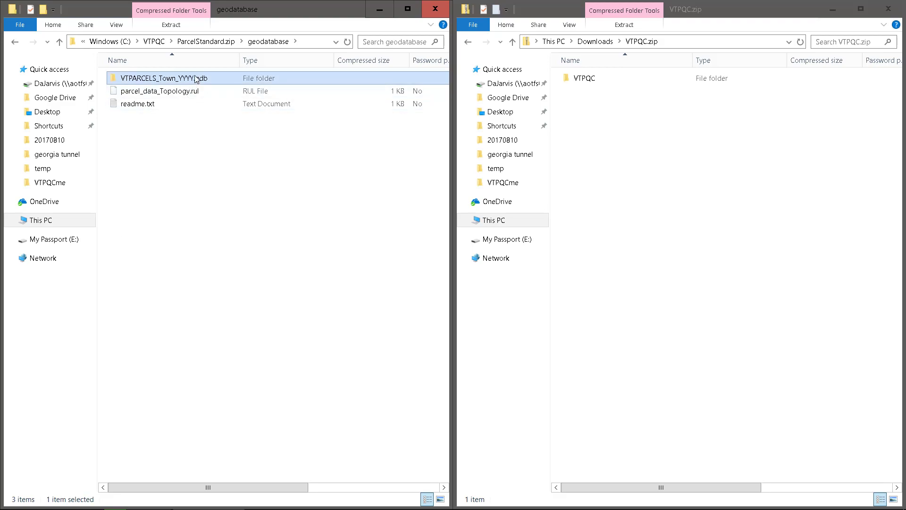
left_click(188, 178)
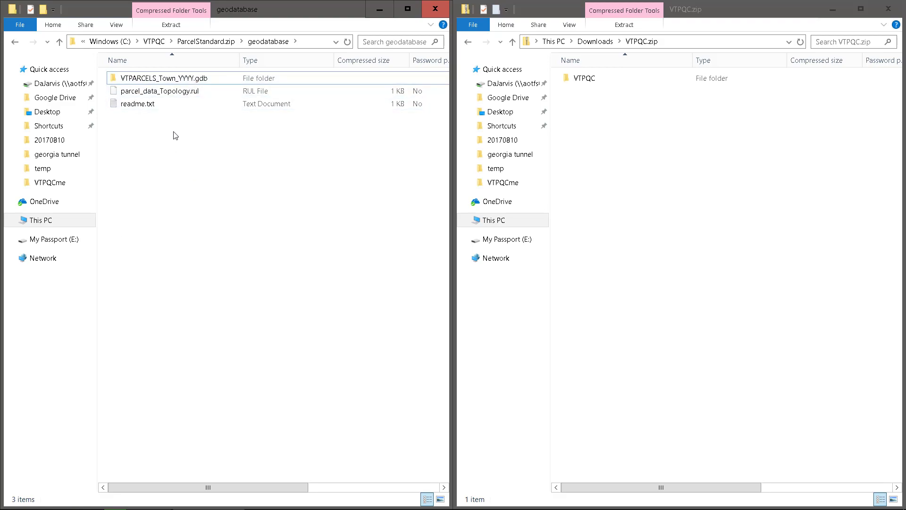
left_click(186, 82)
left_click(206, 41)
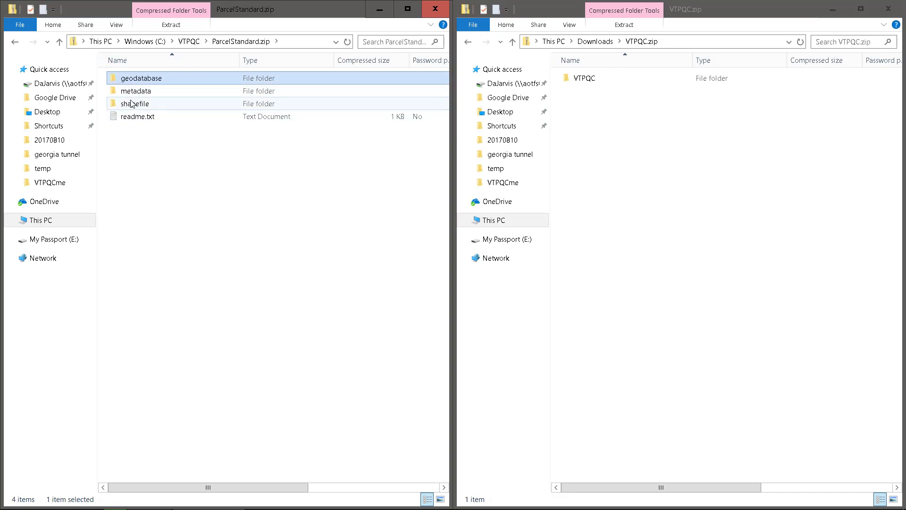
Reopen the geodatabase folder and review the VTPARCELS_Town_YYYY.gdb template and the parcel_data_Topology.rul file
left_click(133, 104)
double_click(141, 79)
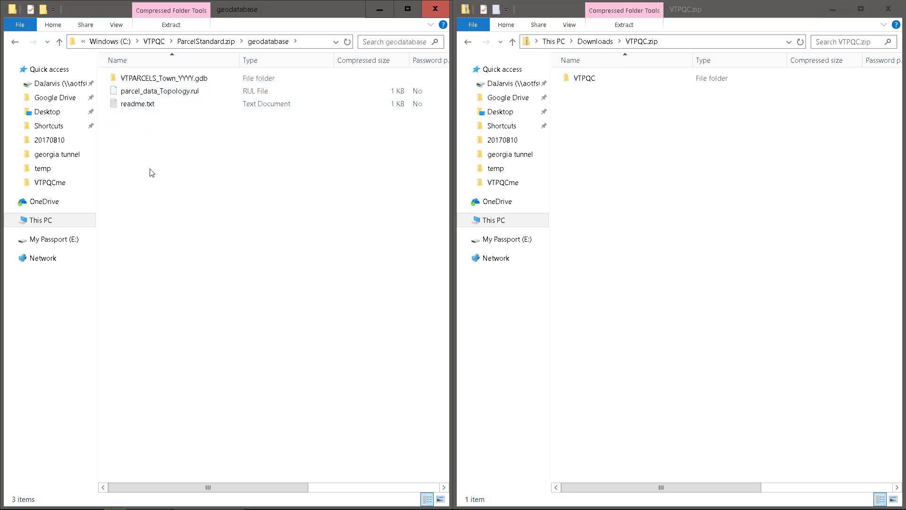
left_click(215, 42)
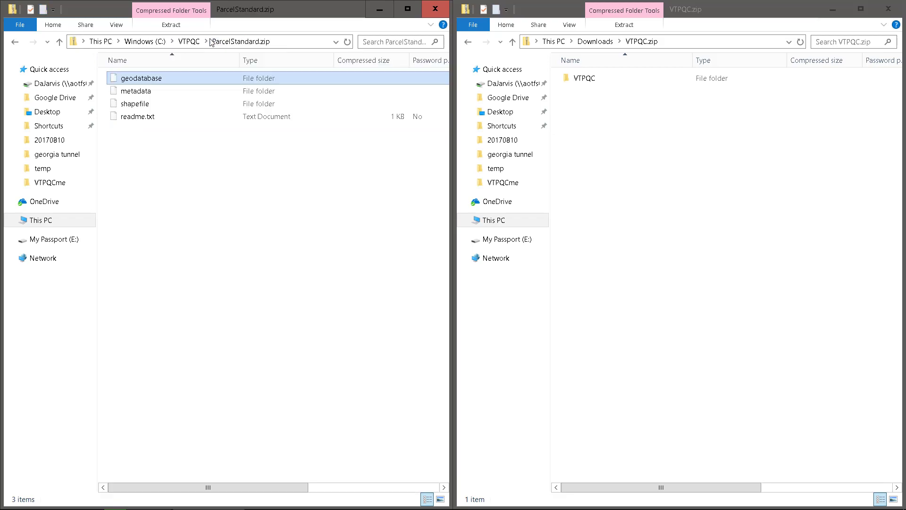
double_click(139, 81)
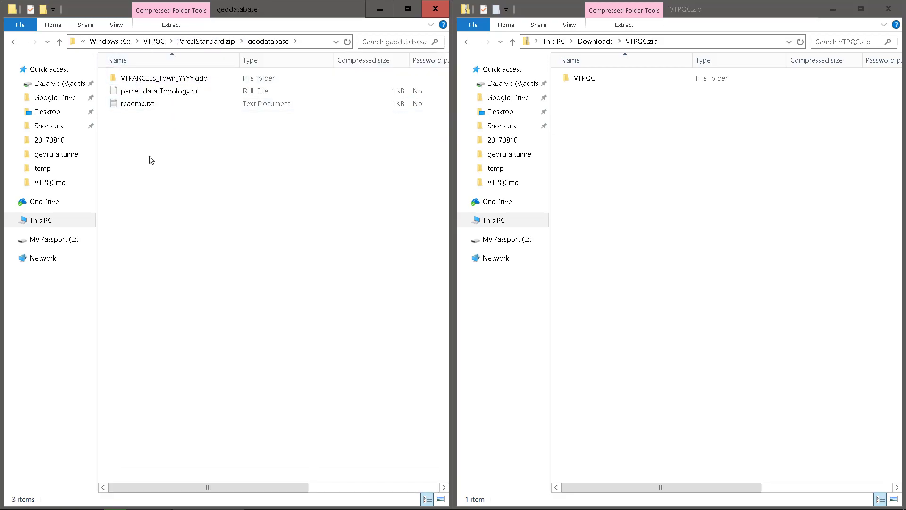
left_click(172, 82)
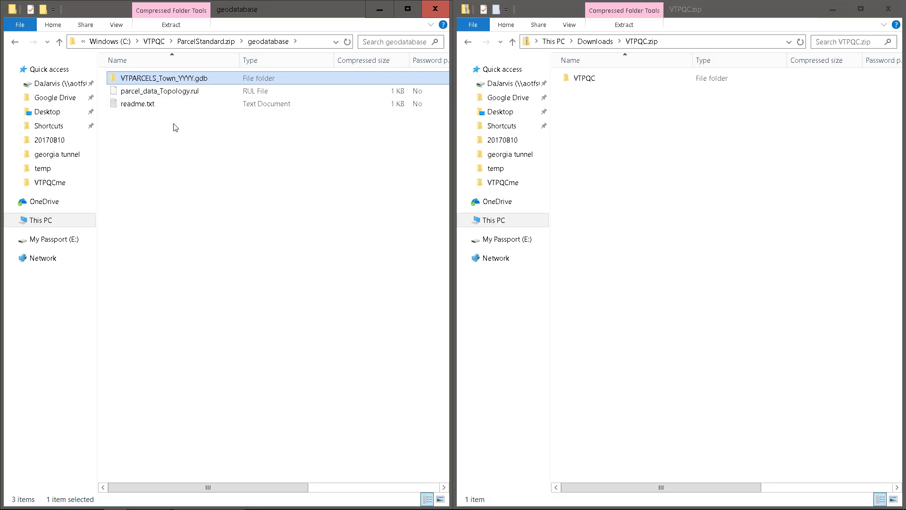
left_click(191, 91)
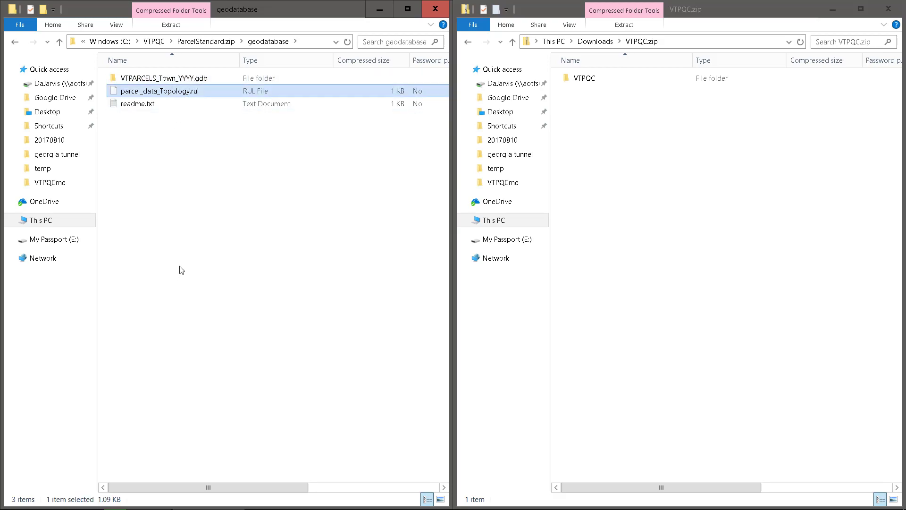
left_click(170, 80)
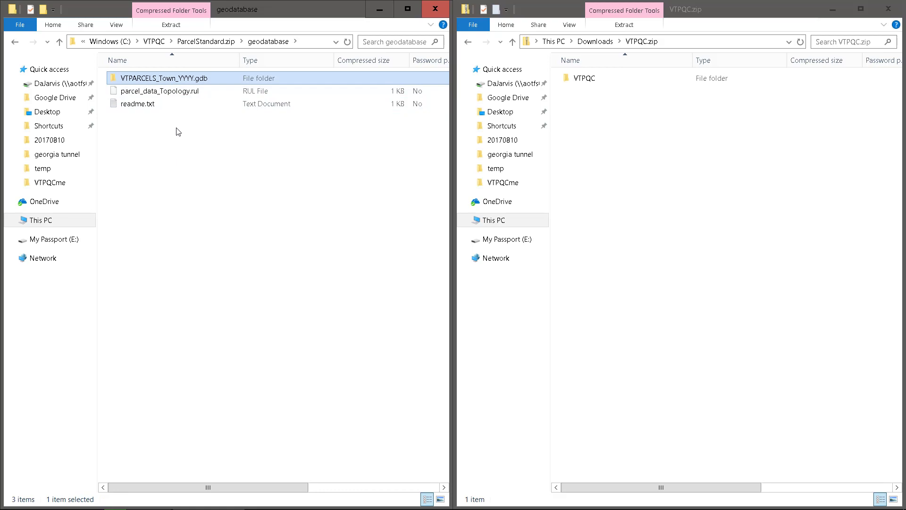
left_click(132, 226)
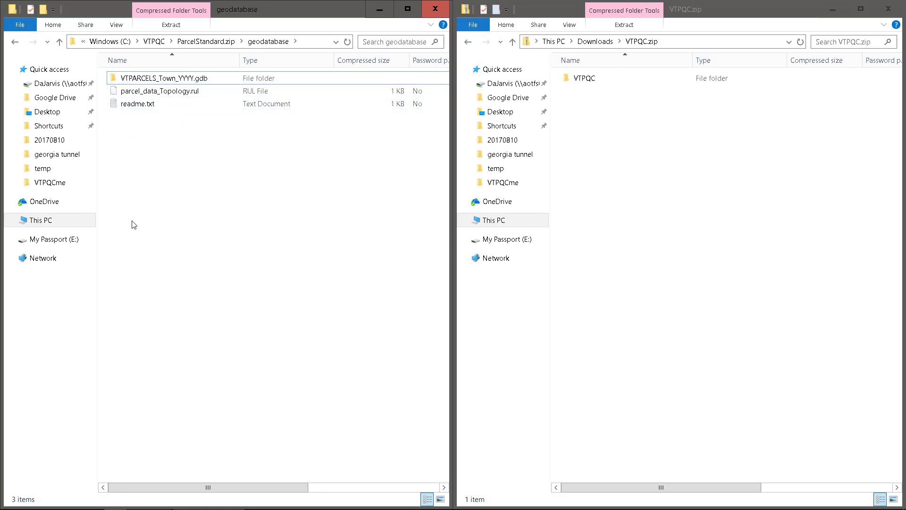
Compare parcel_data_Topology.rul, the template geodatabase and readme.txt, and return to the top level of ParcelStandard.zip
left_click(168, 91)
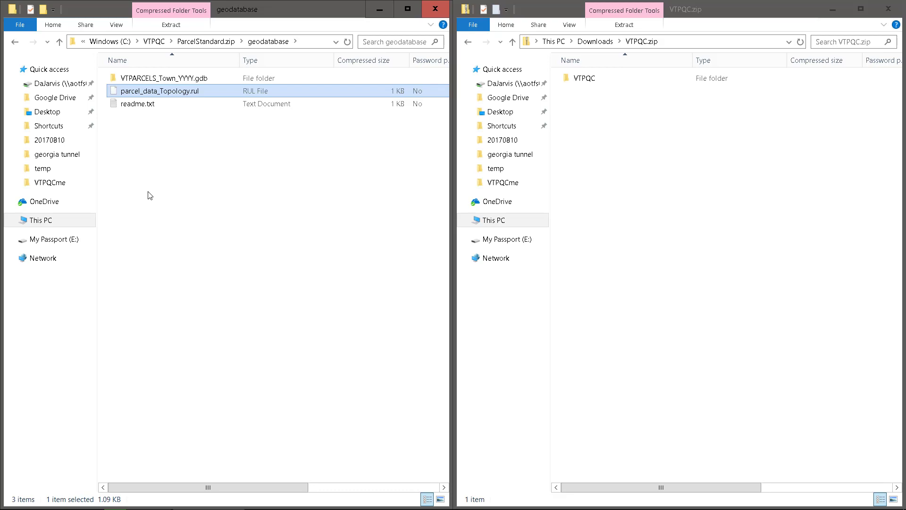
left_click(164, 79)
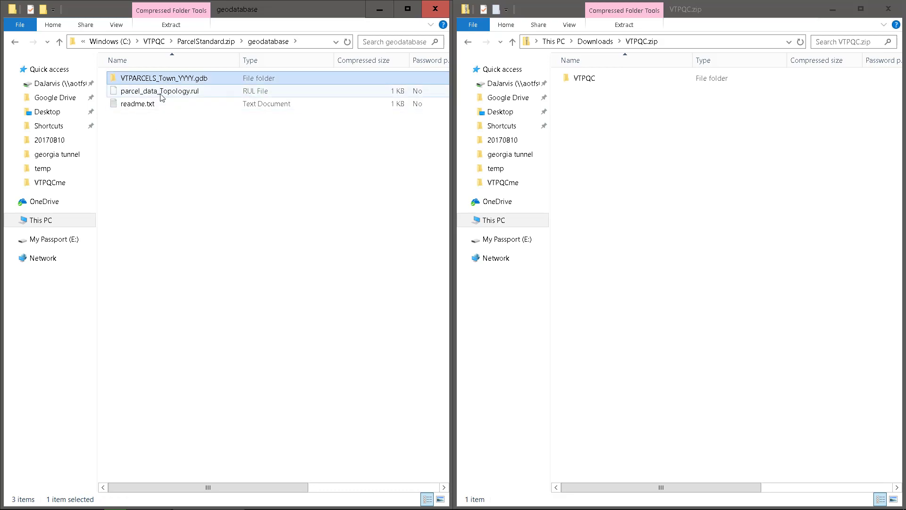
left_click(160, 94)
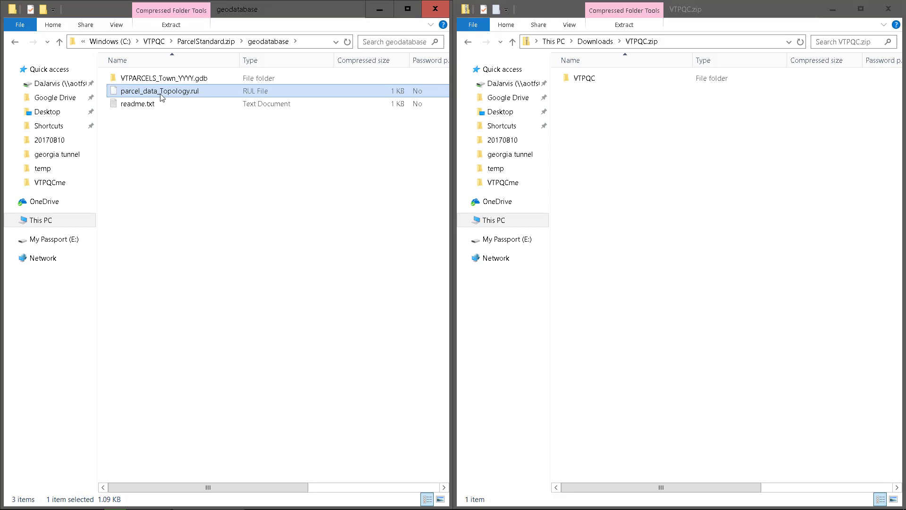
left_click(171, 81)
left_click(152, 106)
left_click(151, 83)
left_click(191, 42)
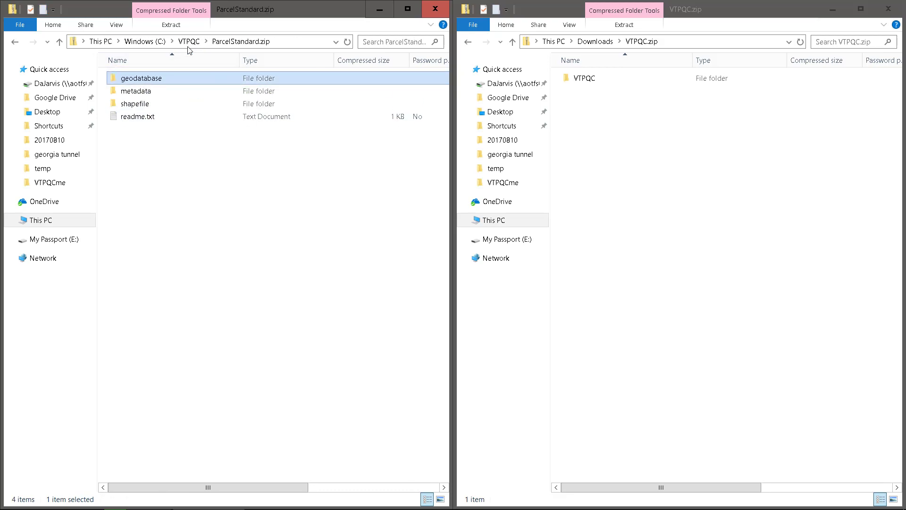
Open the metadata folder, check the VTPARCELS_Town_YYYY.xml metadata template, and return to the top level of ParcelStandard.zip
left_click(149, 171)
double_click(141, 91)
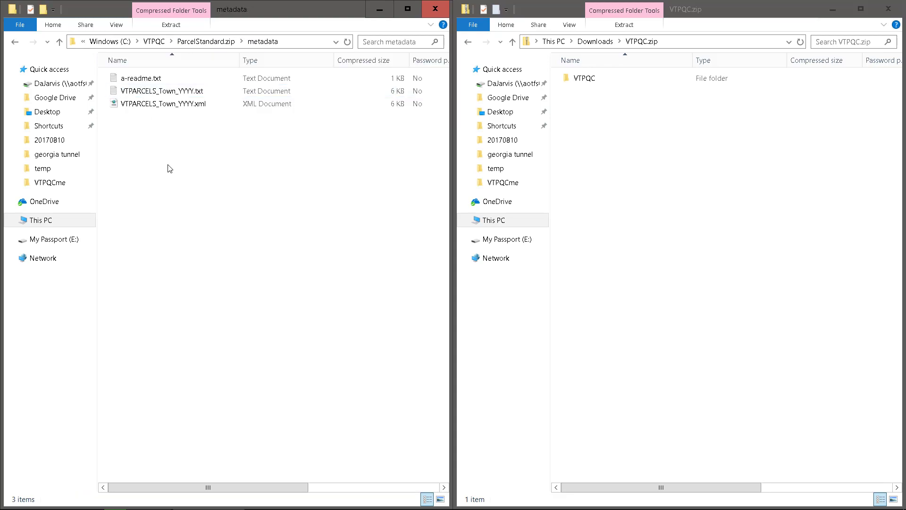
left_click(182, 110)
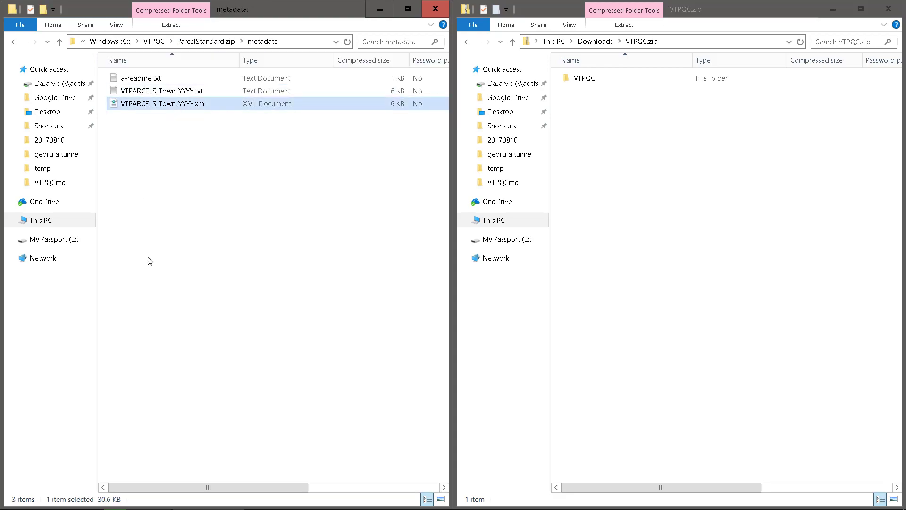
left_click(186, 196)
left_click(158, 107)
left_click(196, 44)
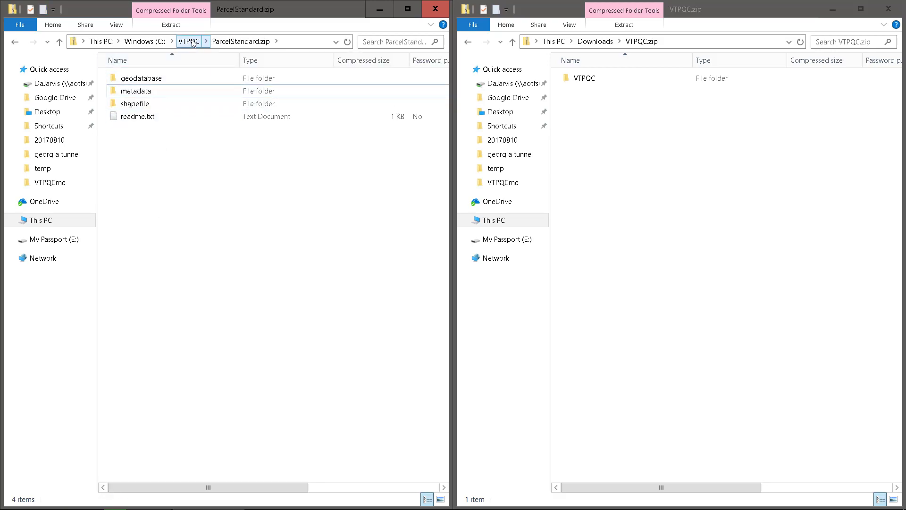
Return to the VTPQC folder and open the VTPQC_Data folder
left_click(190, 41)
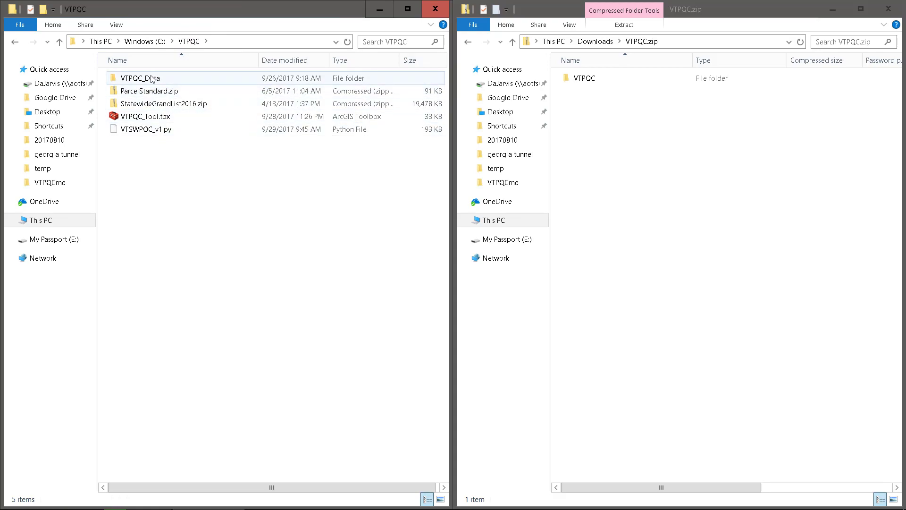
left_click(155, 78)
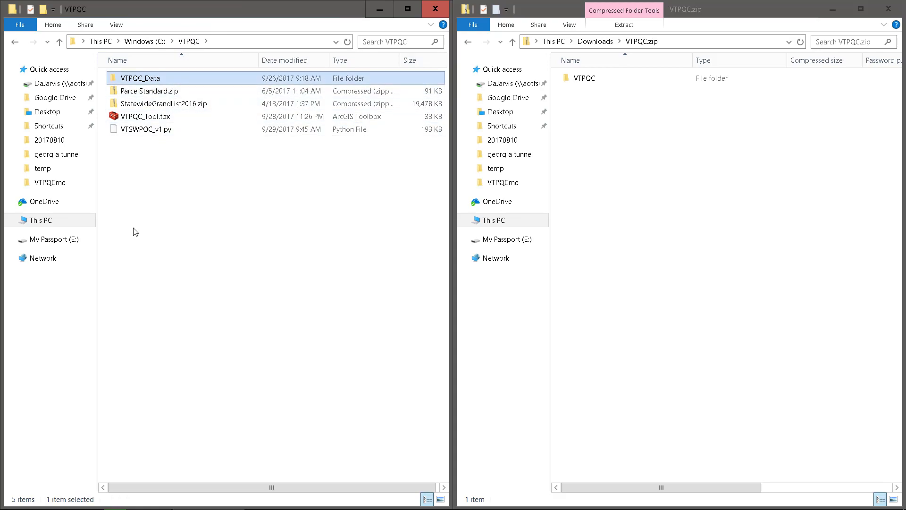
double_click(152, 81)
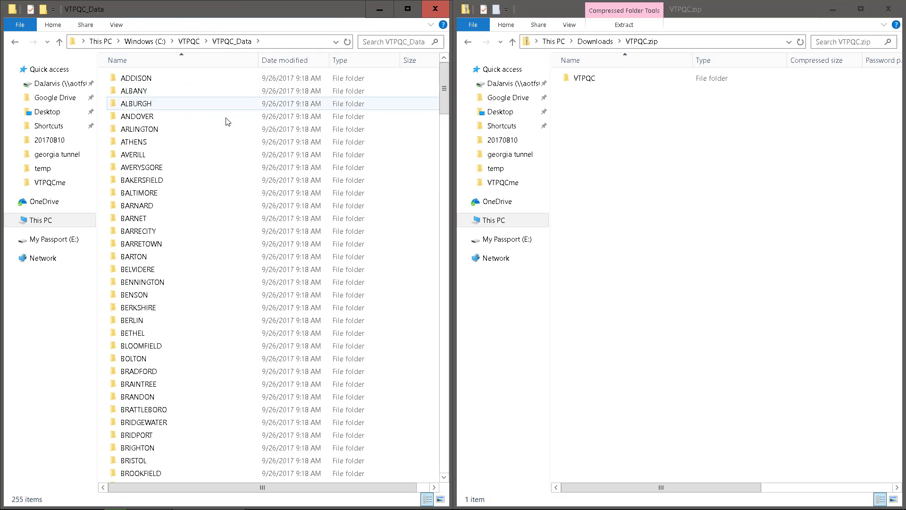
left_click(189, 41)
double_click(144, 81)
Browse the town folders in VTPQC_Data and check how STARKSBORO, STGEORGE and STJOHNSBURY are named
scroll(189, 205, "down", 20)
scroll(156, 256, "down", 20)
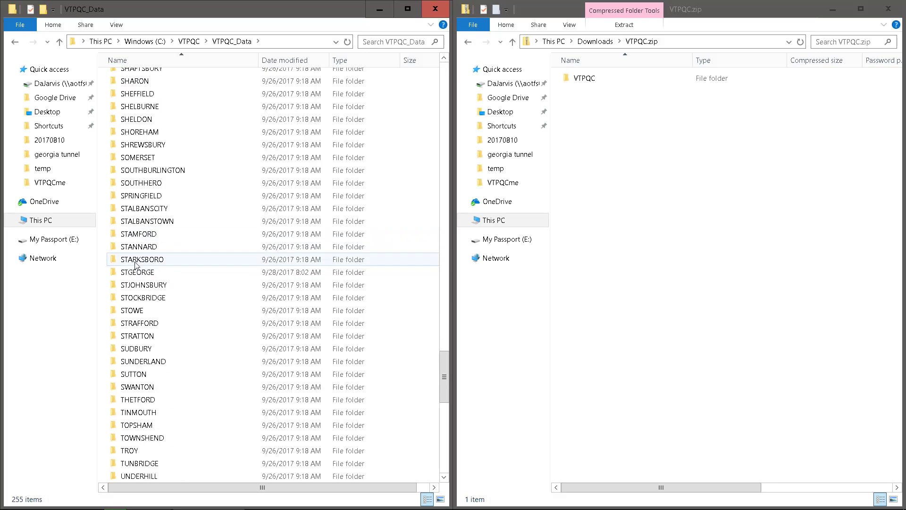
left_click(134, 260)
left_click(137, 273)
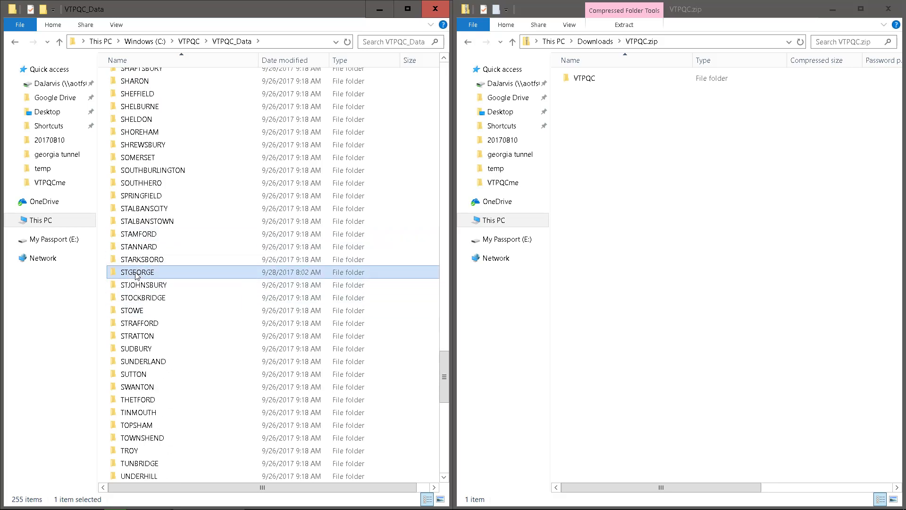
left_click(131, 286)
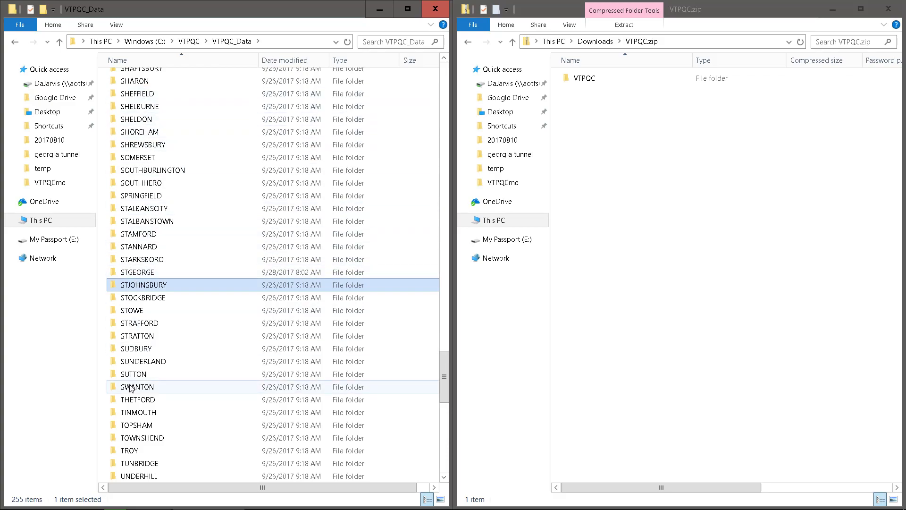
Look through the full list of town folders in VTPQC_Data to locate the NORTHFIELD folder
scroll(131, 388, "down", 7)
scroll(116, 343, "up", 17)
scroll(115, 344, "up", 6)
scroll(114, 340, "down", 20)
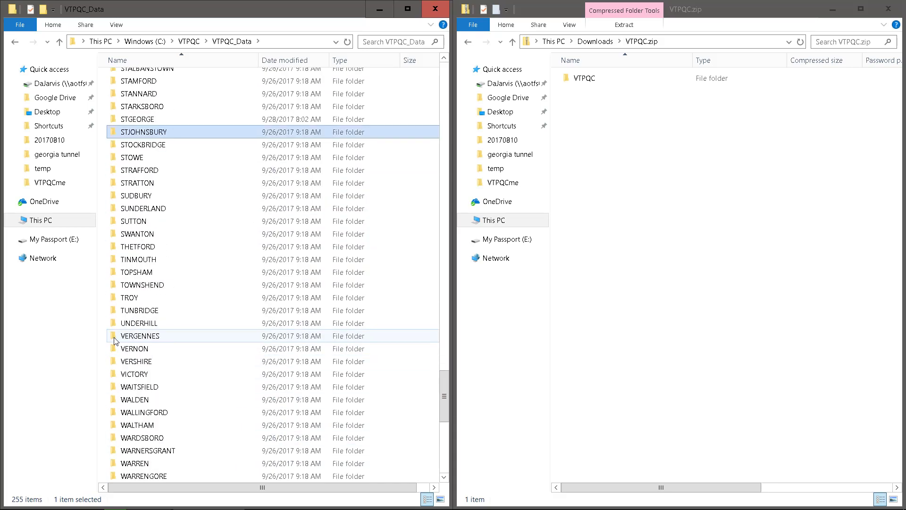
scroll(114, 337, "up", 10)
scroll(152, 215, "down", 7)
left_click(152, 212)
scroll(153, 212, "up", 19)
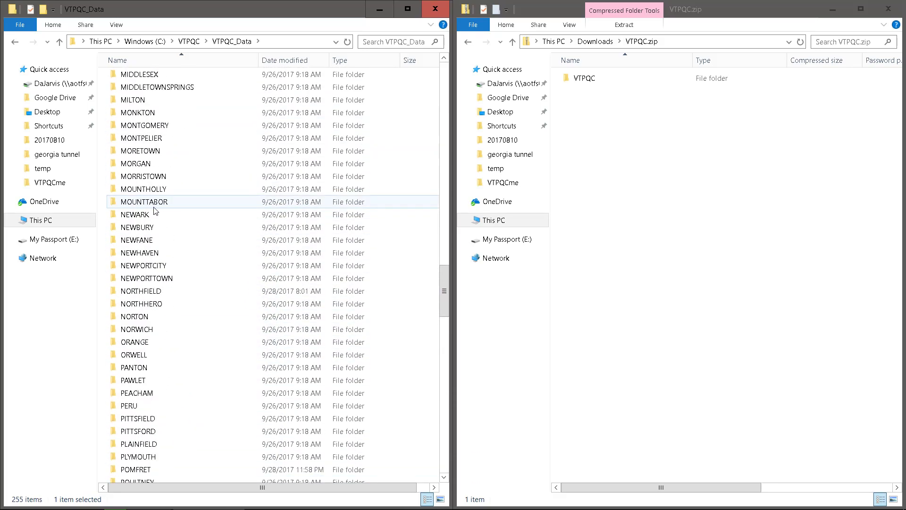
scroll(154, 211, "up", 5)
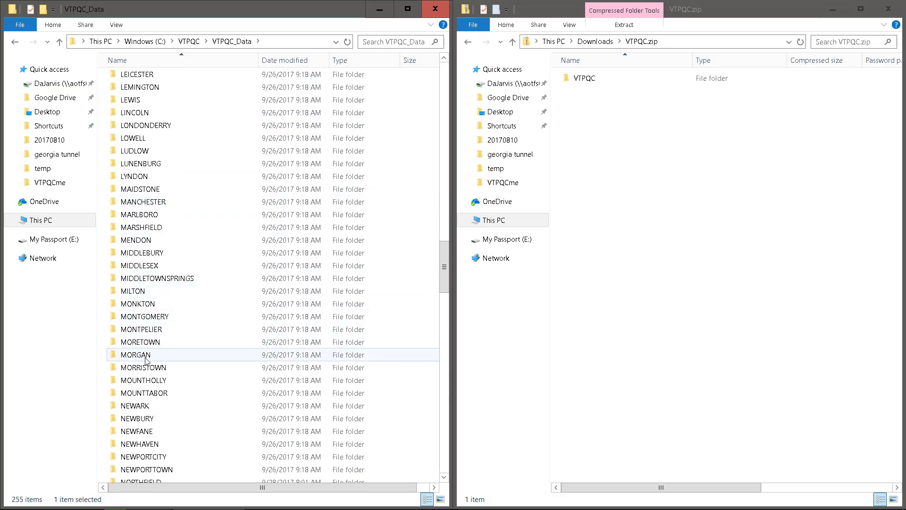
scroll(151, 360, "down", 5)
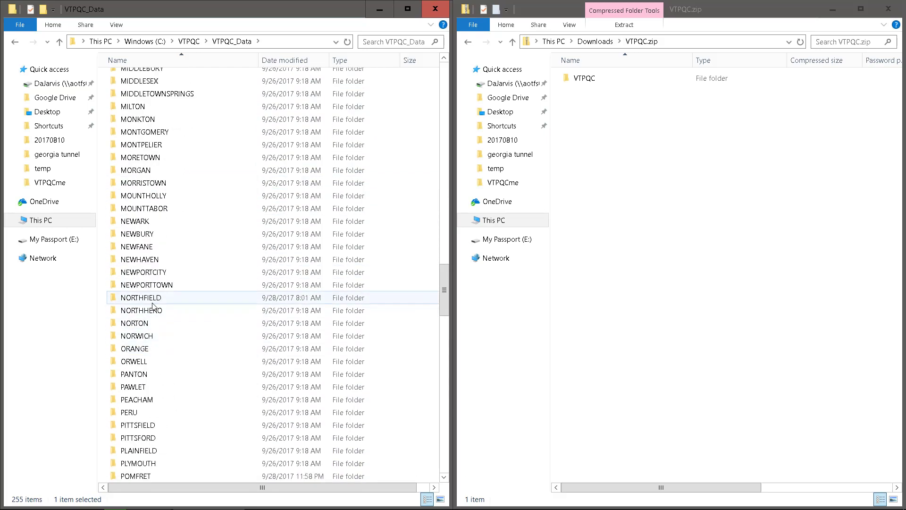
Open the 2017 folder inside NORTHFIELD and select its 20170810 folder
double_click(154, 298)
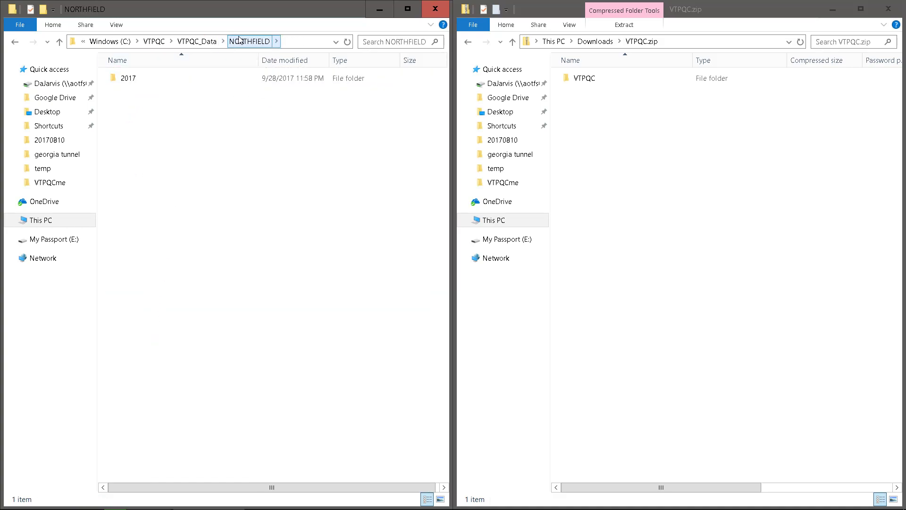
left_click(131, 81)
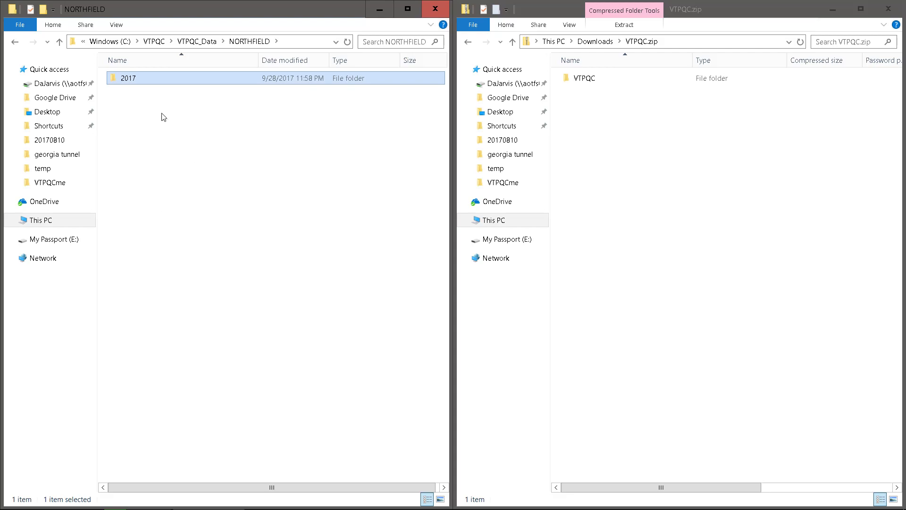
left_click(124, 120)
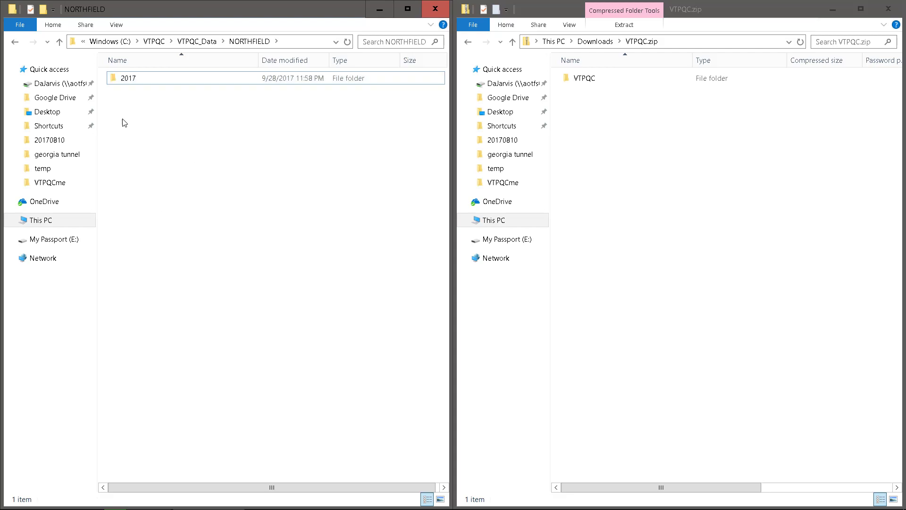
double_click(136, 82)
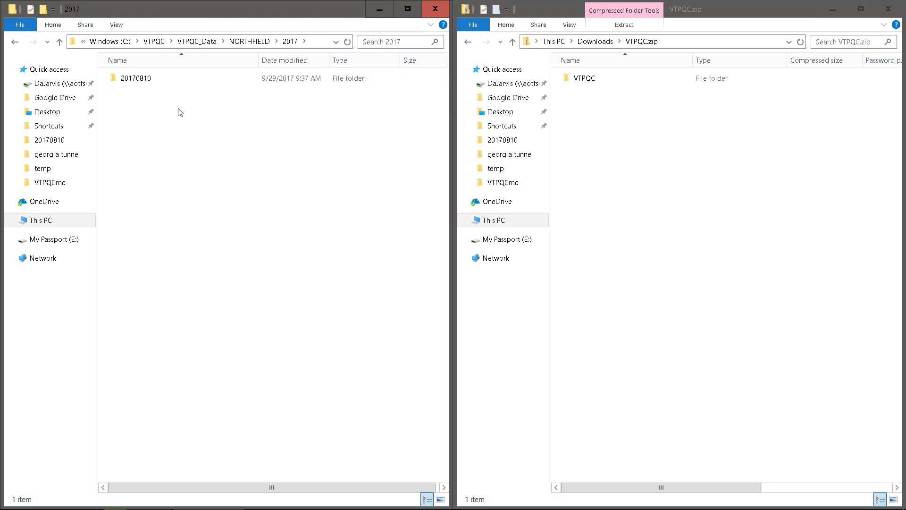
left_click(137, 82)
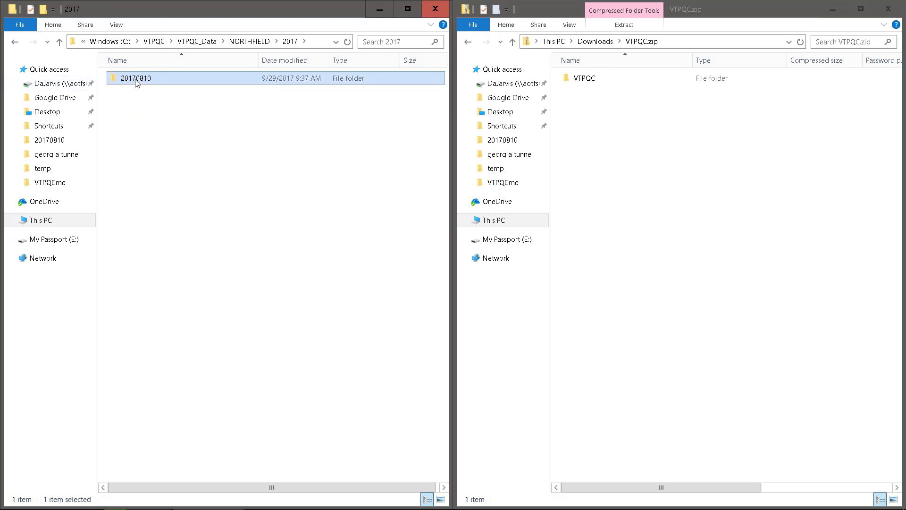
left_click(137, 109)
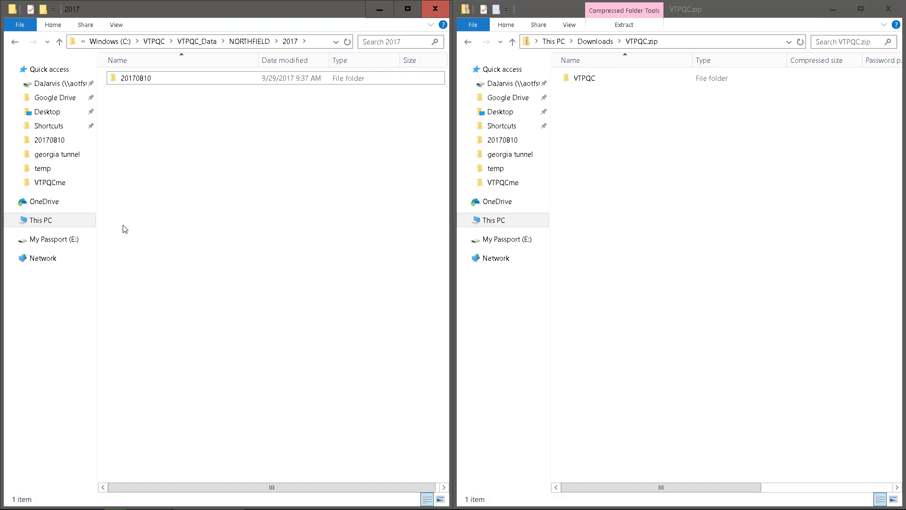
left_click(150, 79)
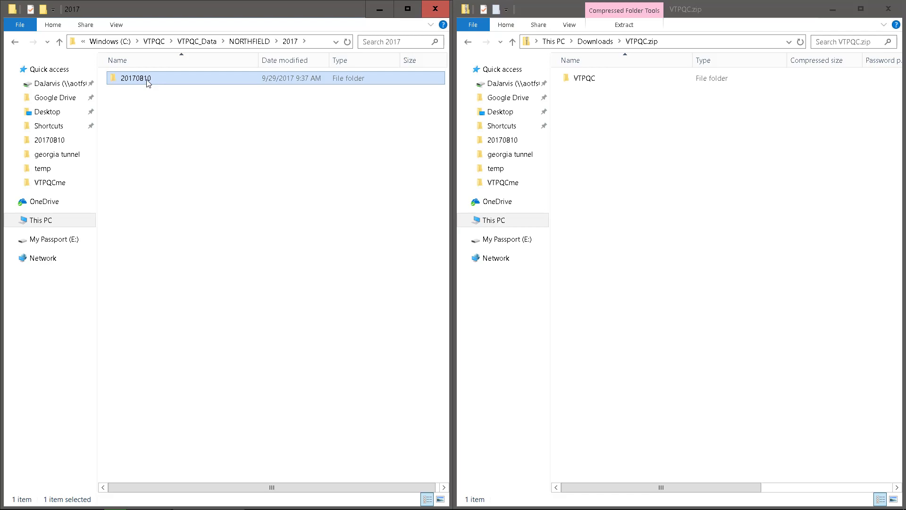
Open the 20170810 folder and its 1_Intake subfolder
left_click(147, 116)
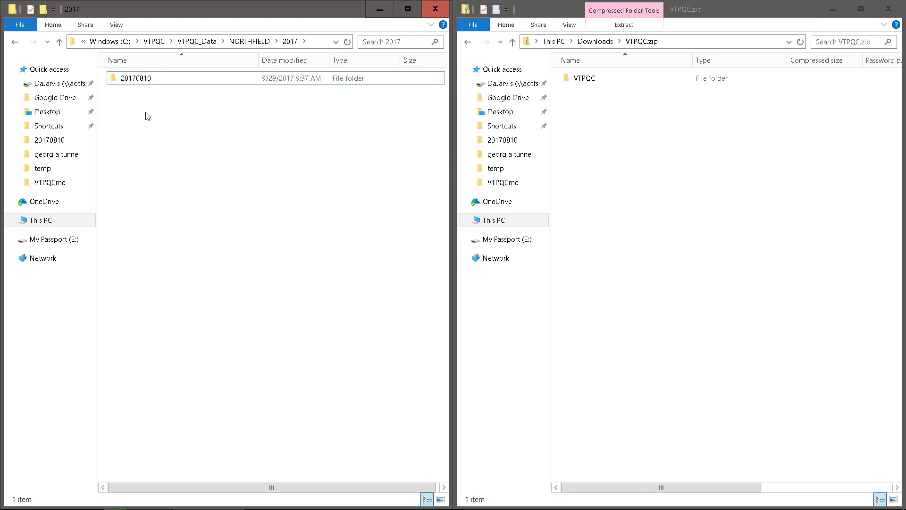
double_click(142, 81)
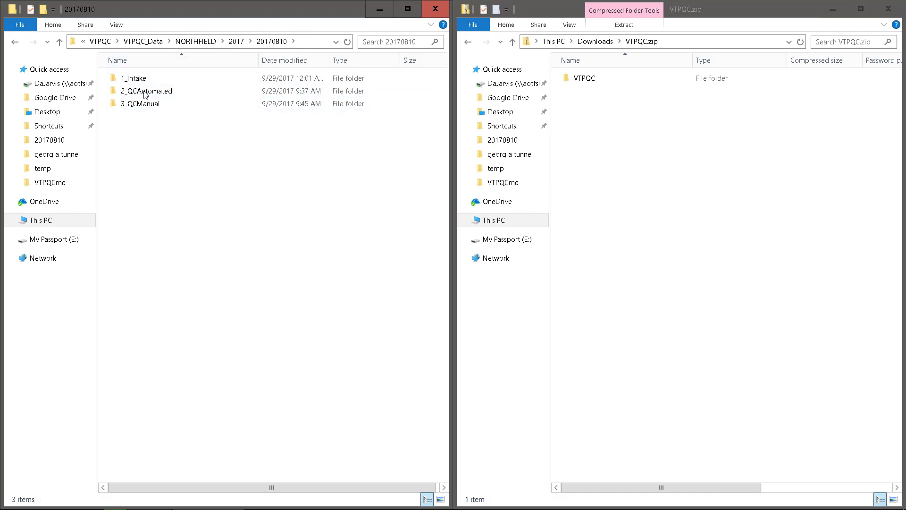
double_click(125, 78)
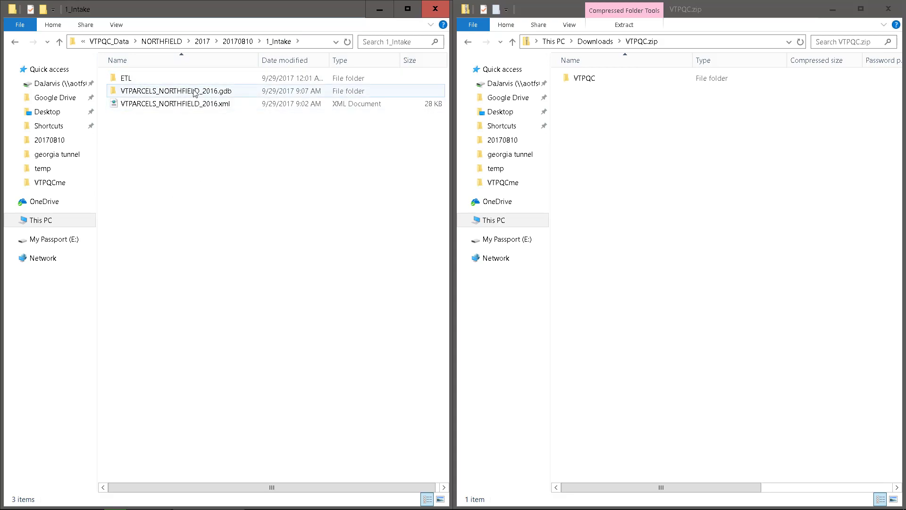
Examine how the VTPARCELS_NORTHFIELD_2016 geodatabase and its matching XML file are named in 1_Intake
left_click(179, 91)
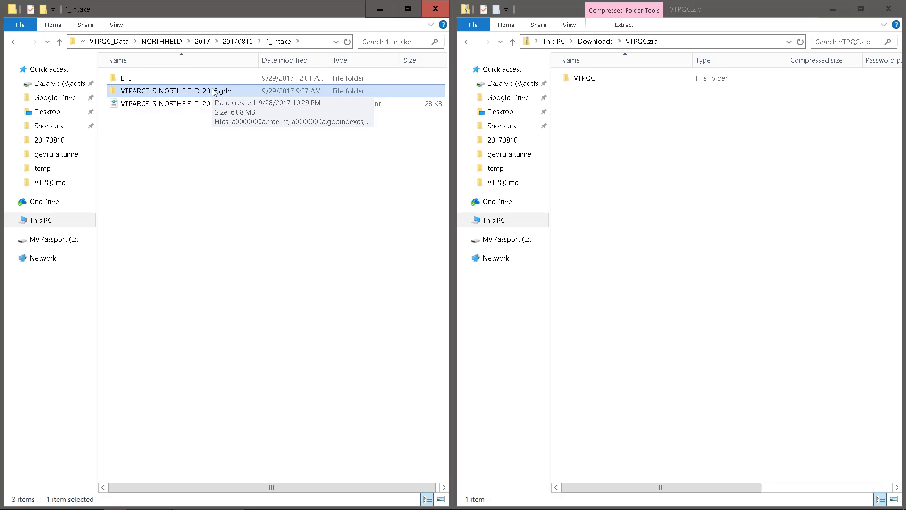
left_click(212, 144)
left_click(195, 106)
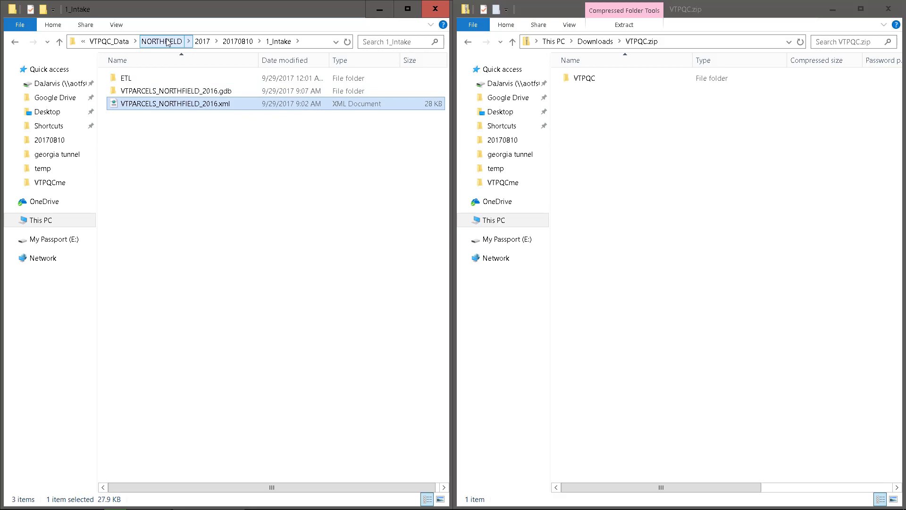
left_click(220, 91)
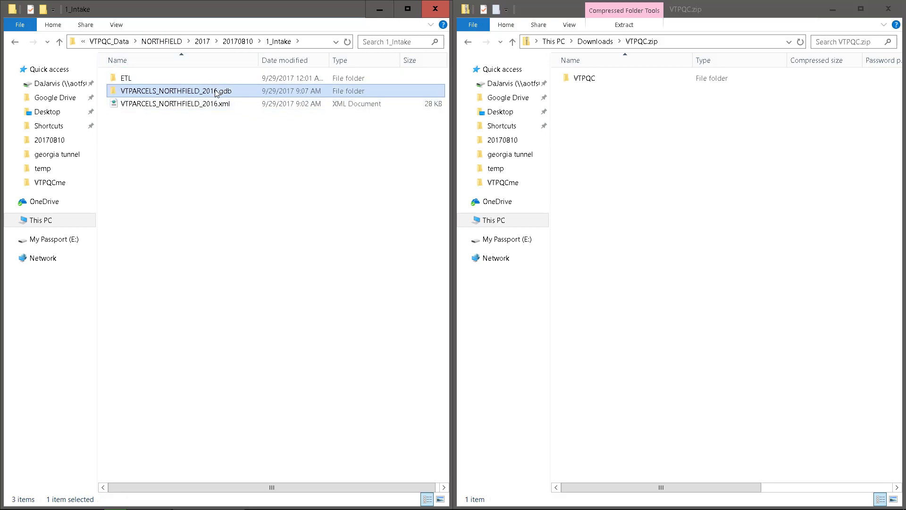
left_click(218, 105)
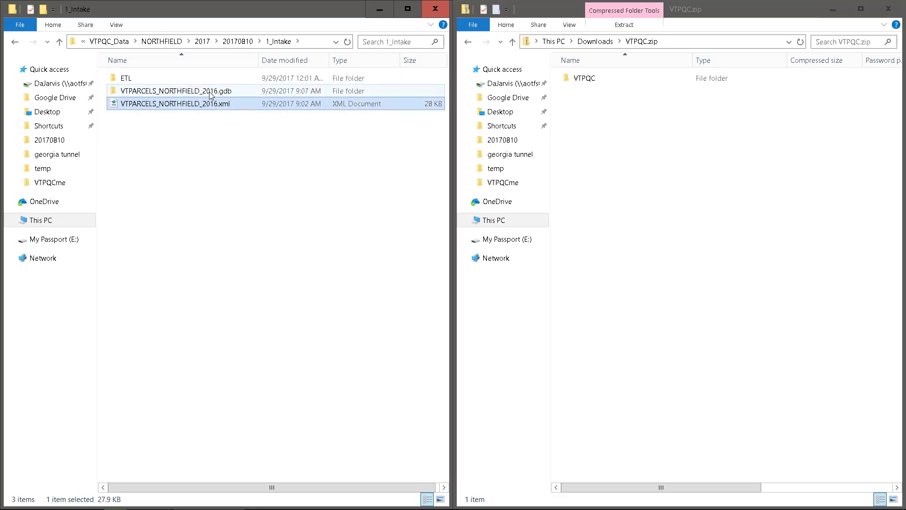
left_click(211, 93)
left_click(209, 105)
left_click(208, 93)
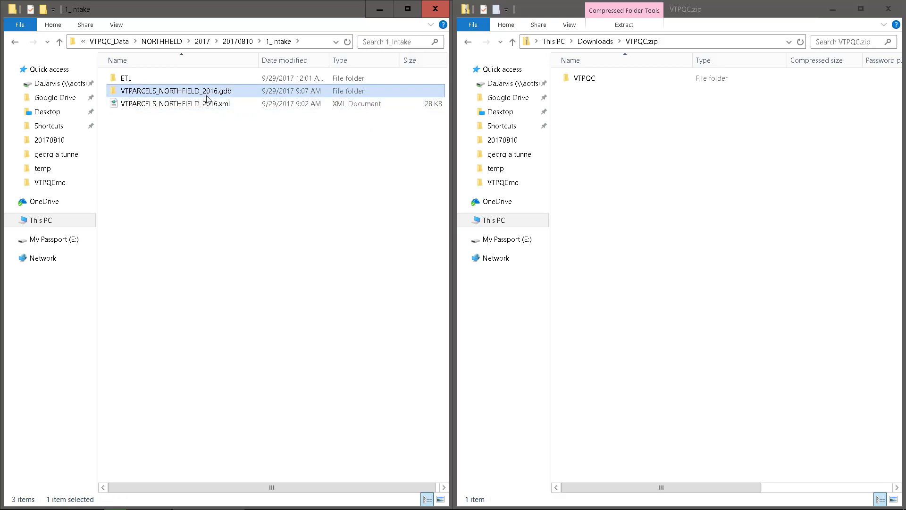
left_click(208, 103)
left_click(210, 95)
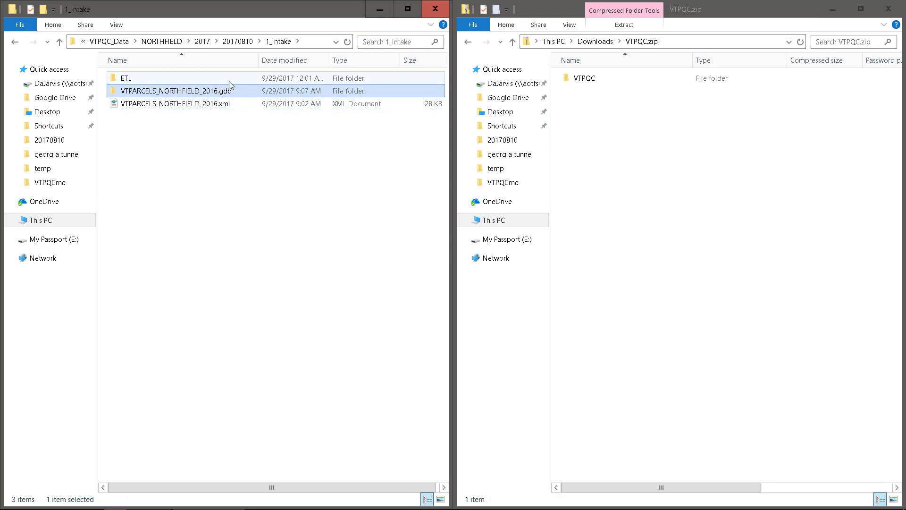
Go back up to the NORTHFIELD folder and retrace the path through 2017 and 20170810 to 1_Intake
left_click(210, 44)
left_click(184, 108)
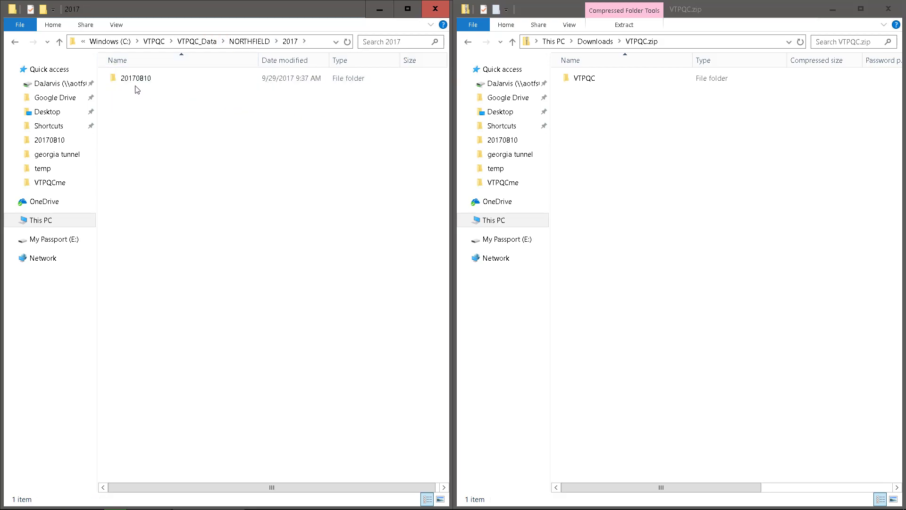
left_click(249, 41)
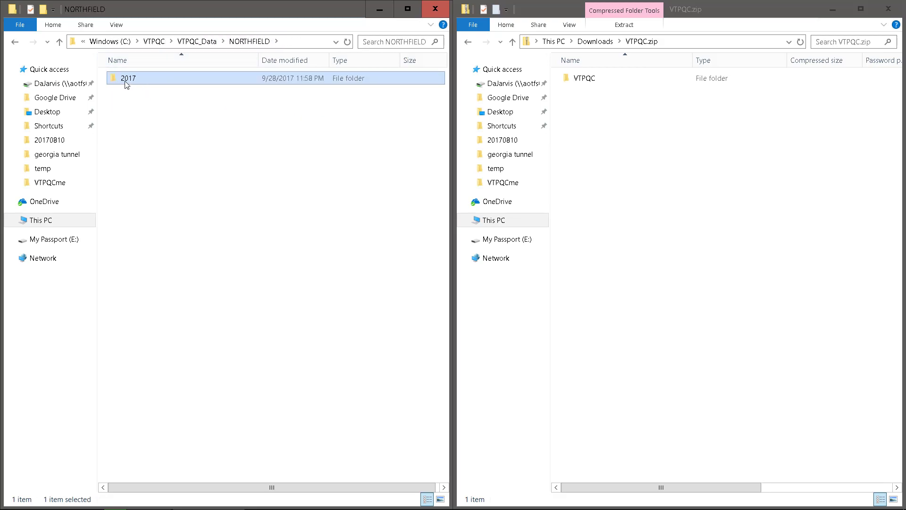
double_click(126, 83)
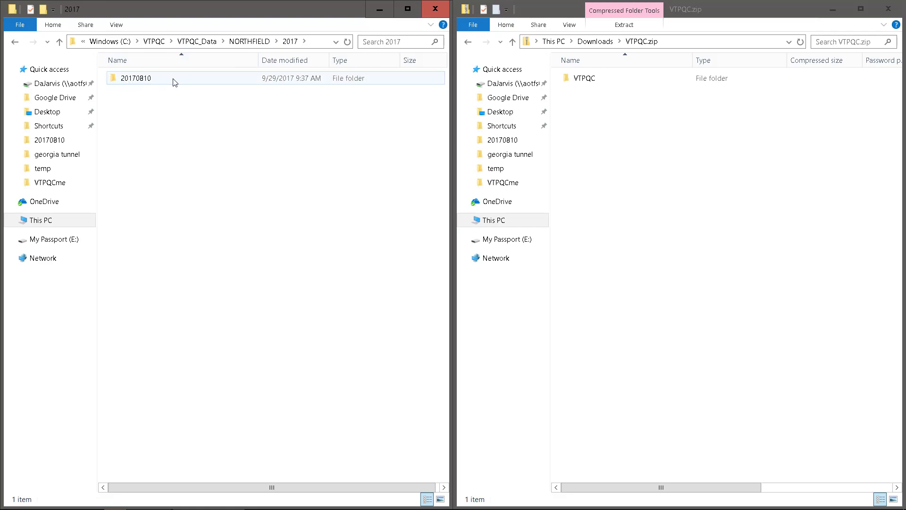
double_click(144, 81)
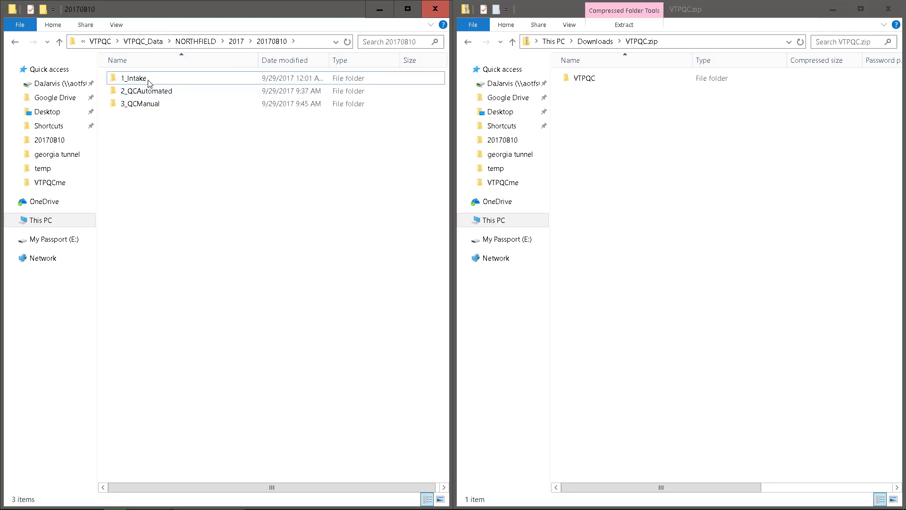
double_click(149, 81)
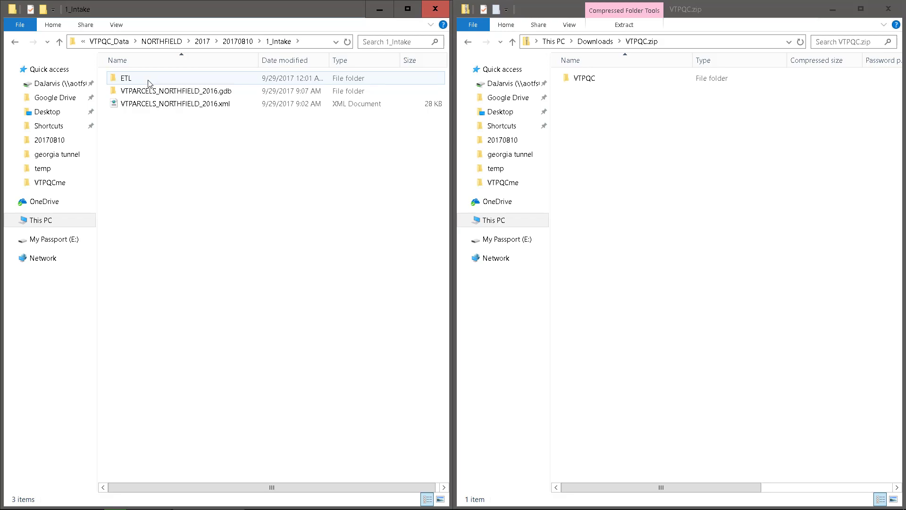
Inspect the ETL folder inside 1_Intake alongside VTPARCELS_NORTHFIELD_2016.gdb and return to 1_Intake
left_click(200, 93)
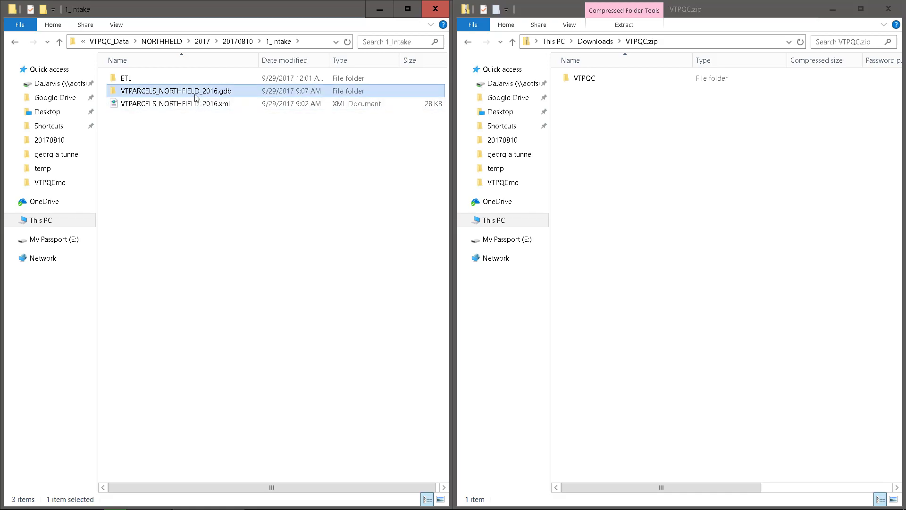
left_click(212, 139)
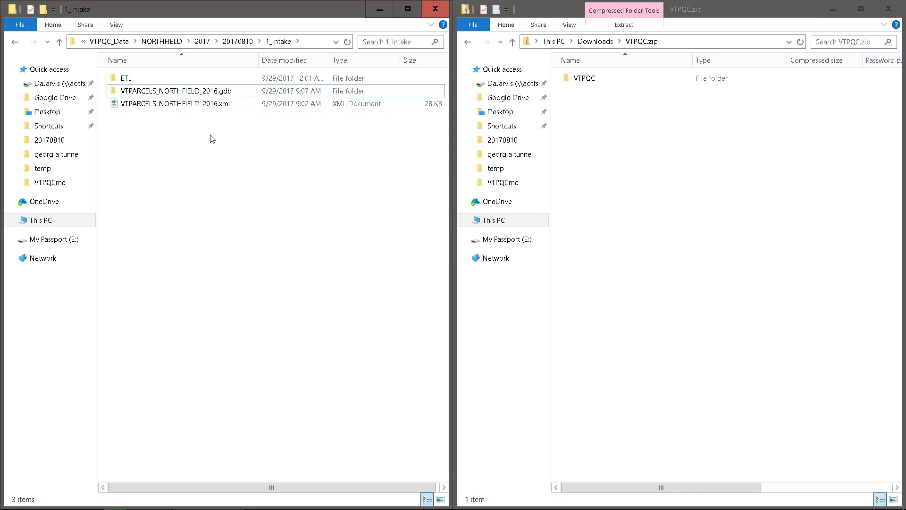
left_click(131, 81)
double_click(134, 83)
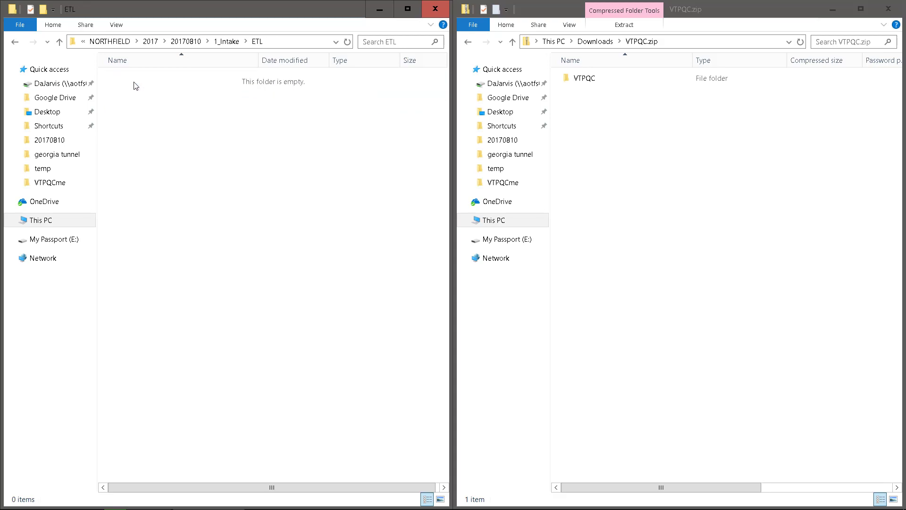
left_click(227, 44)
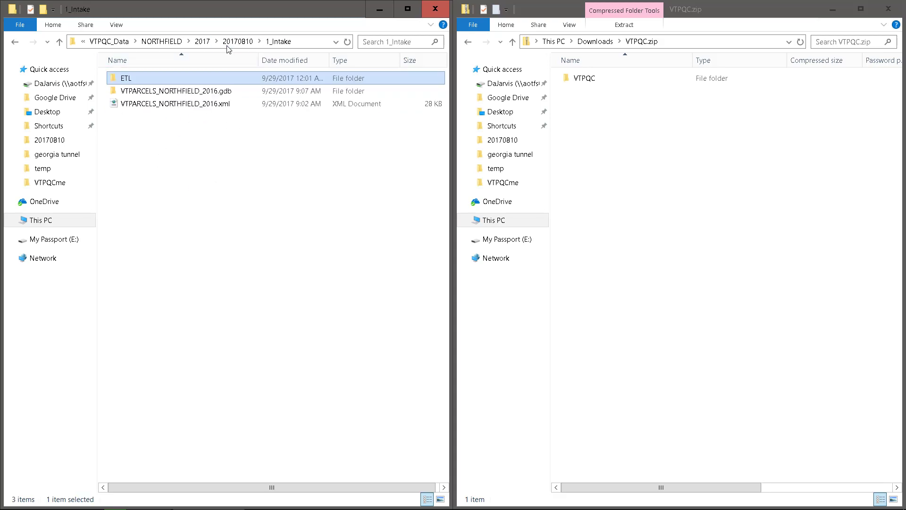
left_click(195, 162)
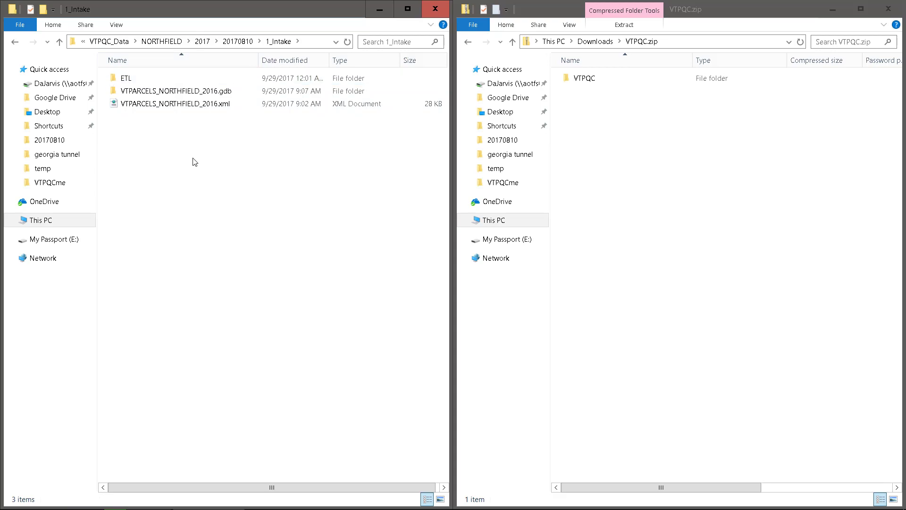
double_click(120, 79)
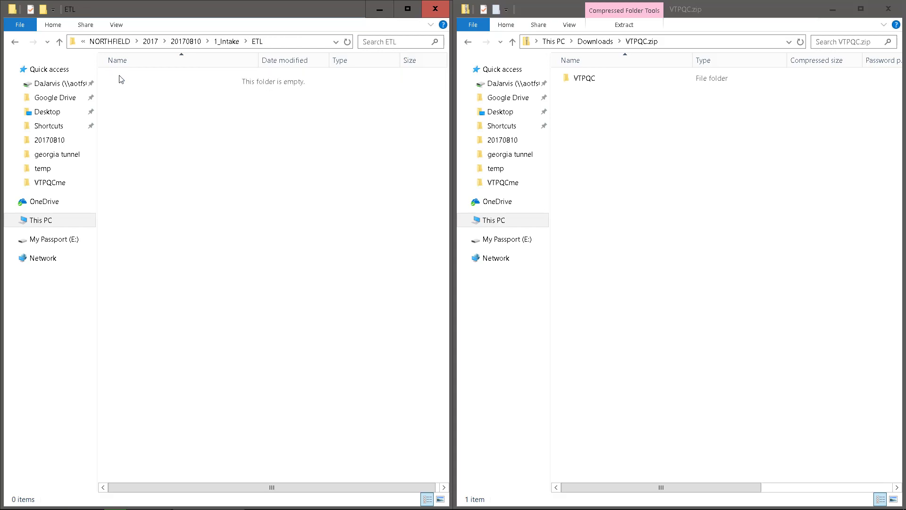
left_click(227, 44)
left_click(182, 180)
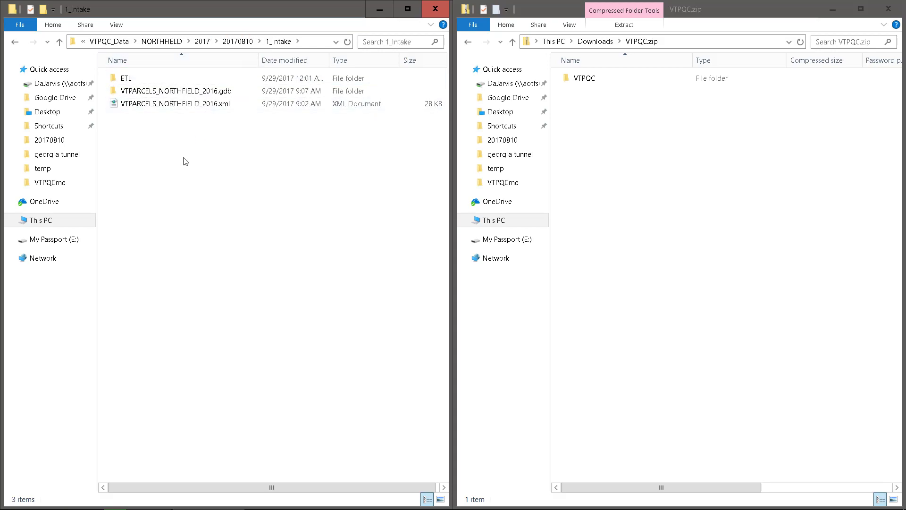
left_click(195, 93)
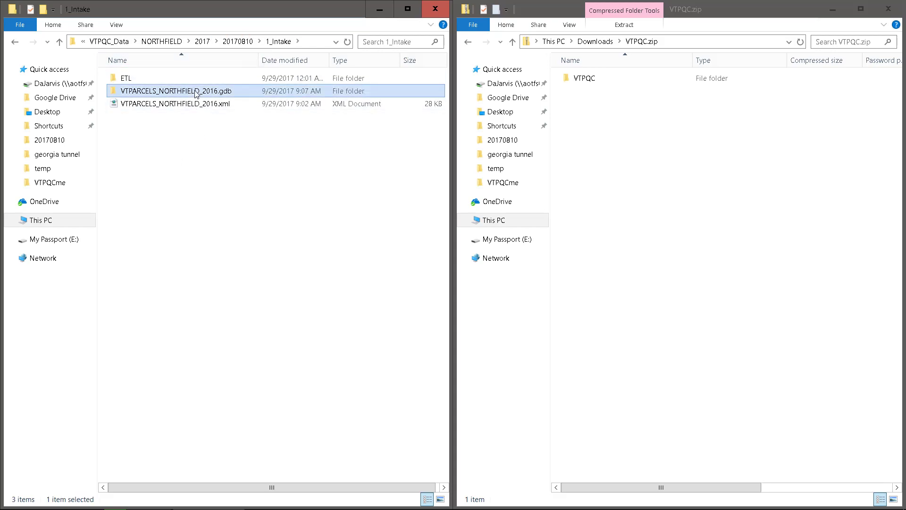
double_click(122, 78)
left_click(227, 43)
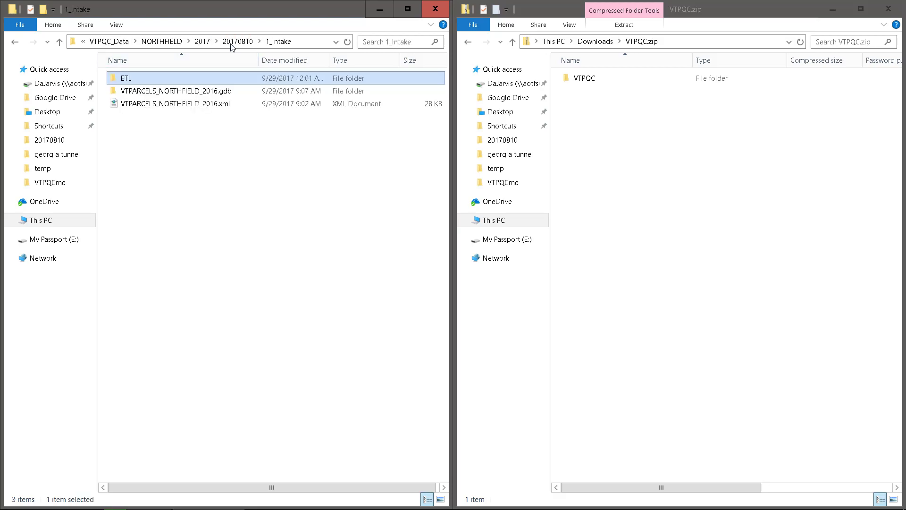
left_click(162, 164)
Compare VTPARCELS_NORTHFIELD_2016.gdb with VTPARCELS_NORTHFIELD_2016.xml as the paired intake files
left_click(189, 93)
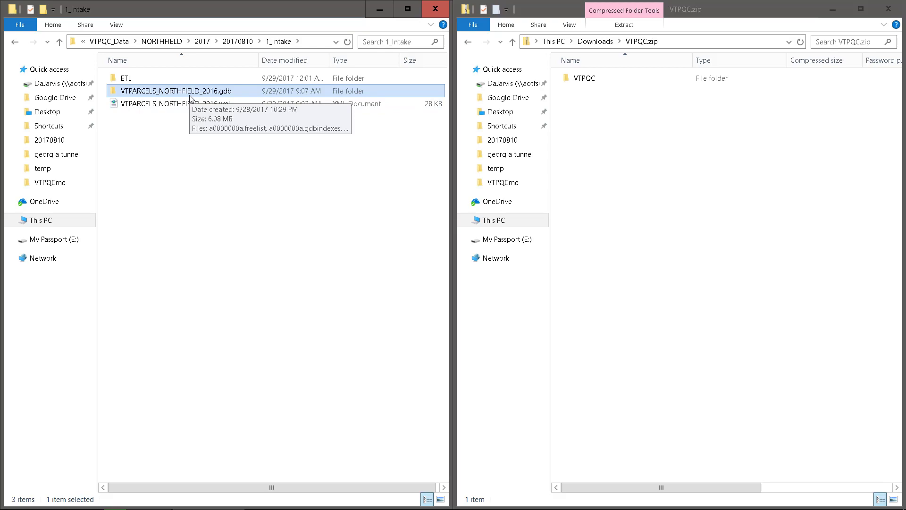
left_click(209, 147)
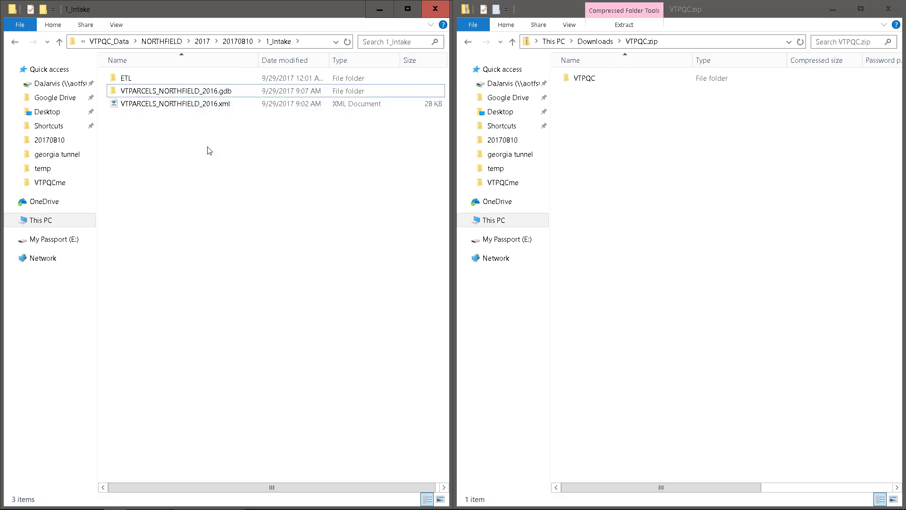
left_click(210, 96)
left_click(211, 105)
left_click(208, 94)
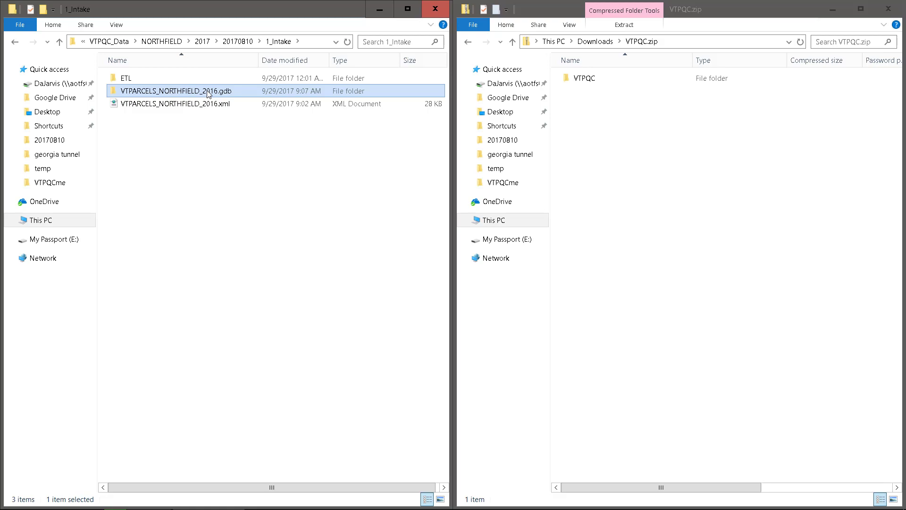
left_click(178, 104)
left_click(178, 94)
left_click(179, 104)
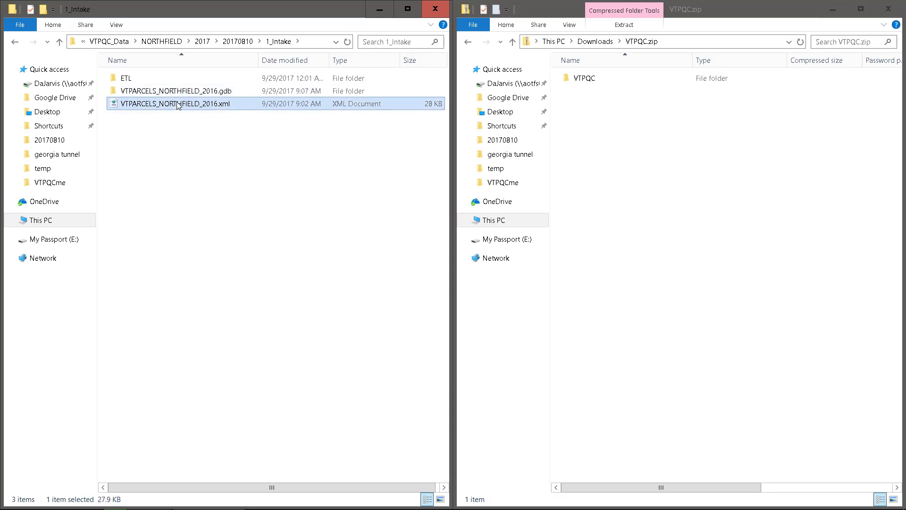
left_click(181, 93)
left_click(184, 100)
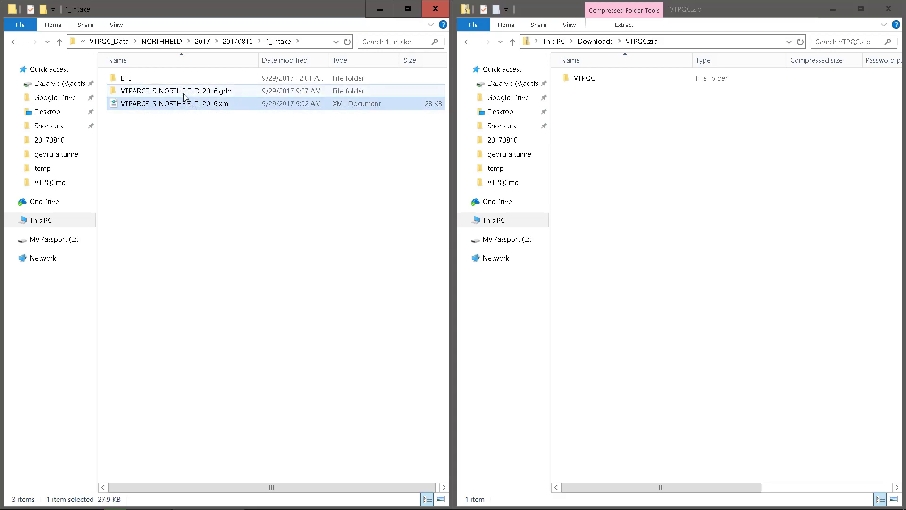
left_click(185, 97)
left_click(192, 124)
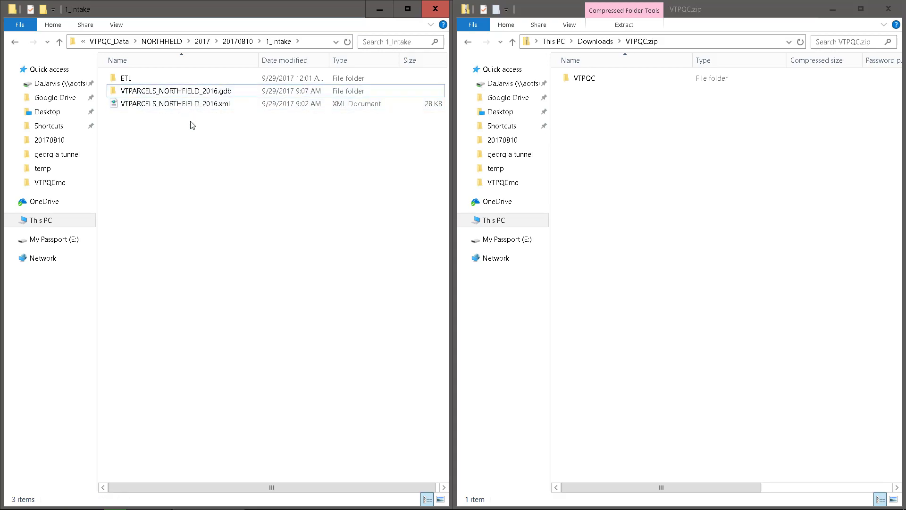
left_click(157, 96)
left_click(161, 103)
left_click(165, 94)
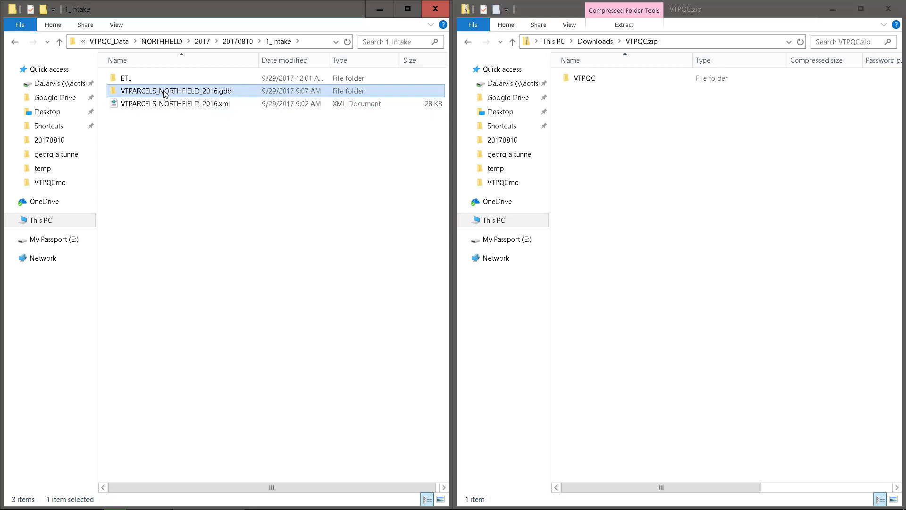
left_click(162, 119)
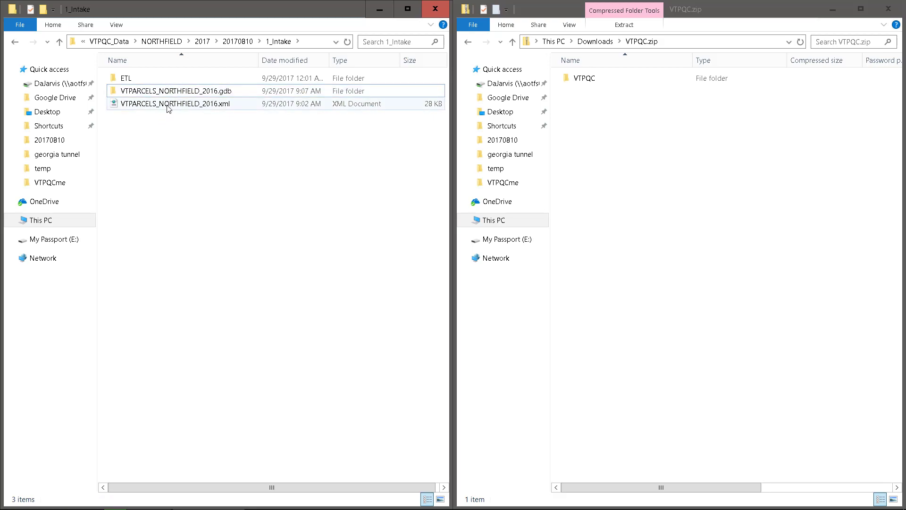
Return to the 20170810 folder and open its 2_QCAutomated subfolder
left_click(238, 42)
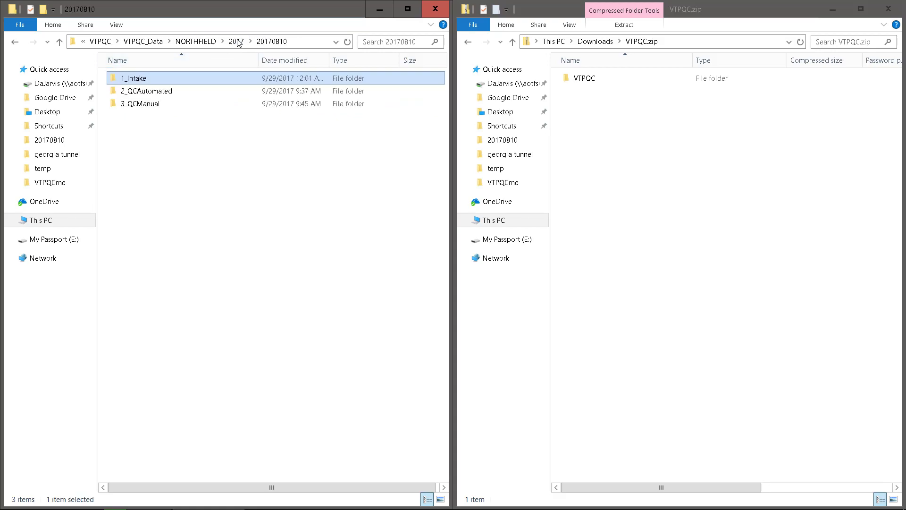
left_click(185, 165)
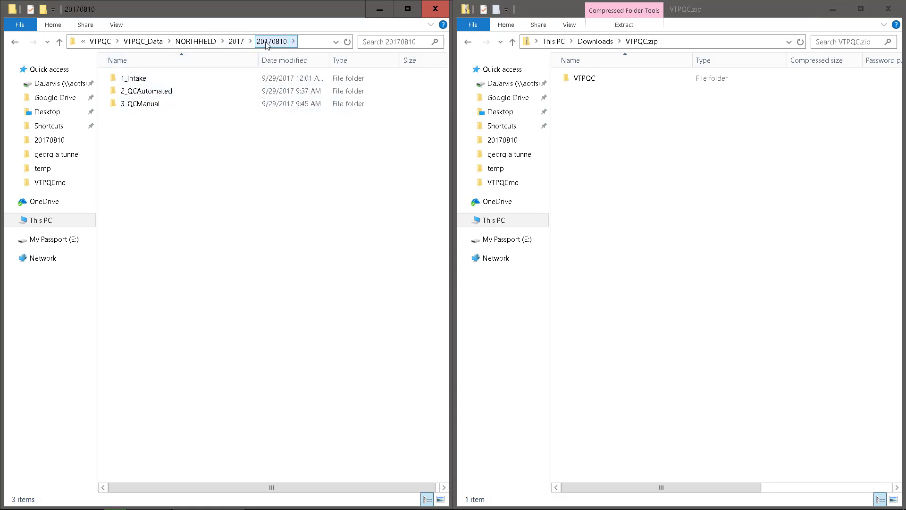
left_click(159, 94)
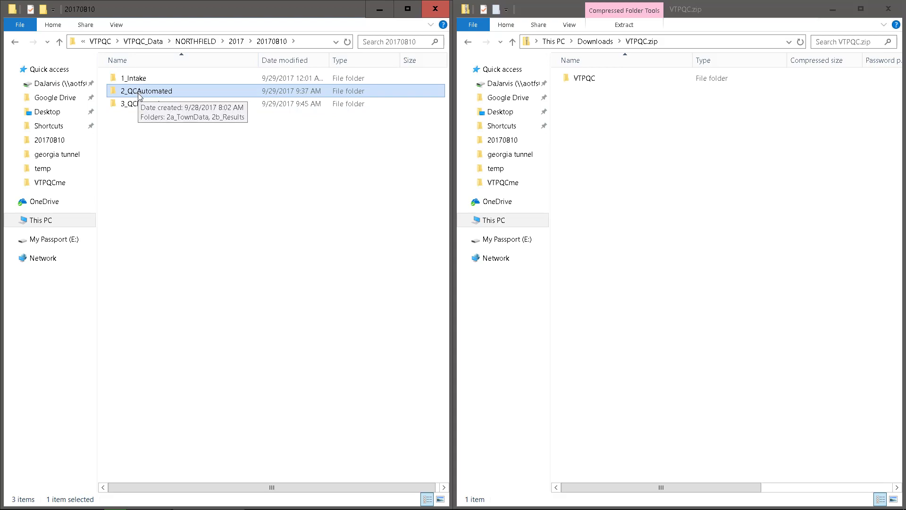
double_click(139, 96)
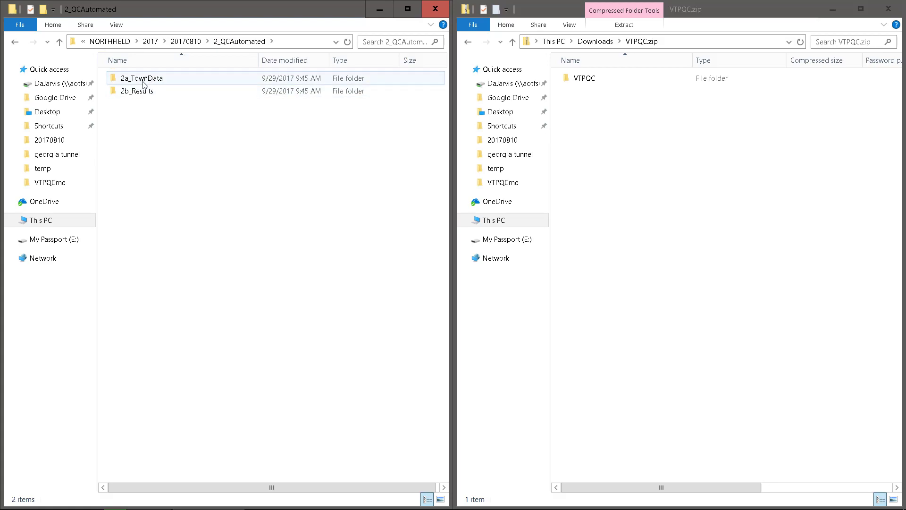
Inspect the 2a_TownData and 2b_Results subfolders of 2_QCAutomated and return to the 20170810 folder
double_click(145, 79)
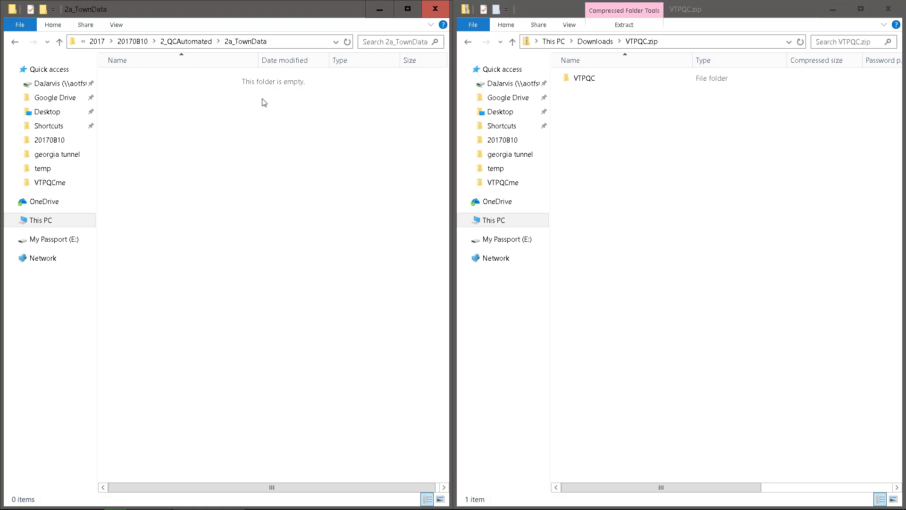
left_click(190, 43)
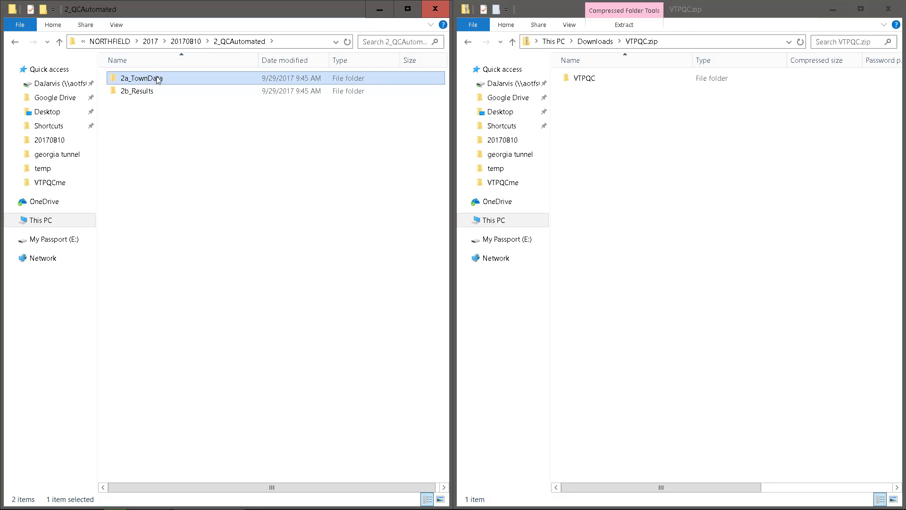
left_click(171, 166)
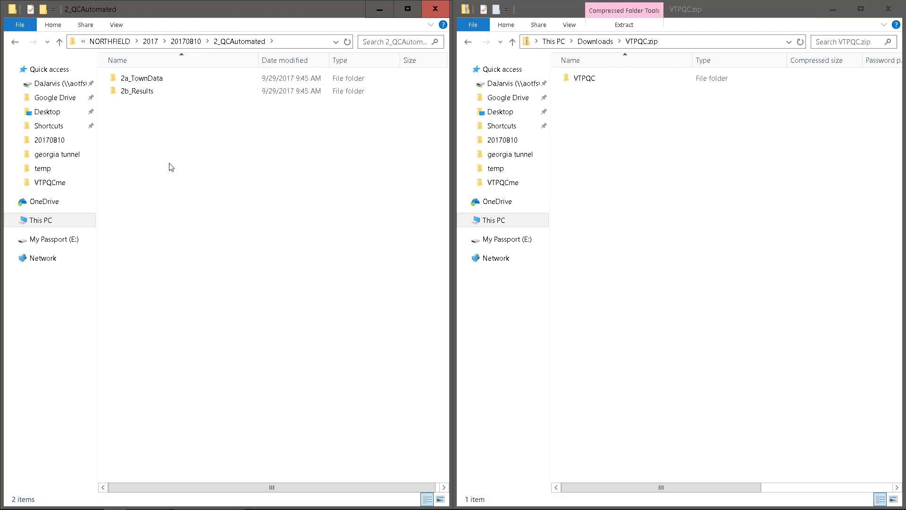
double_click(143, 92)
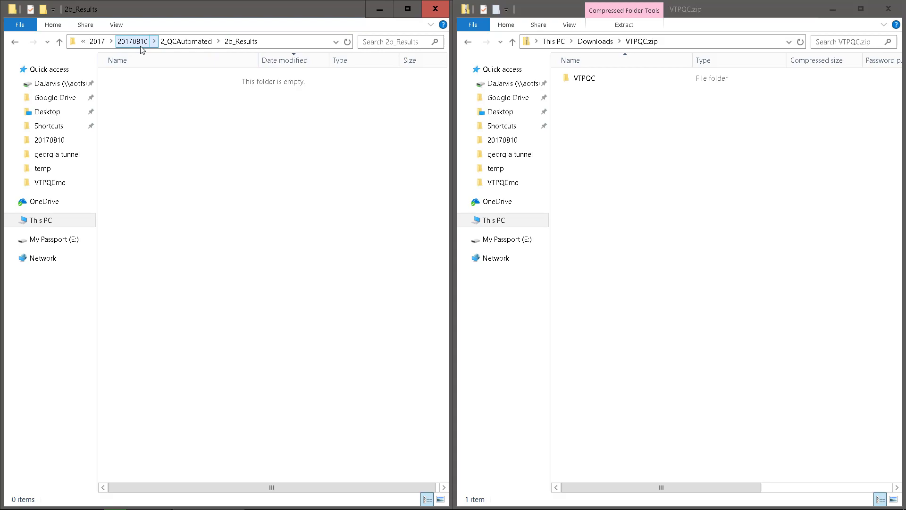
left_click(192, 41)
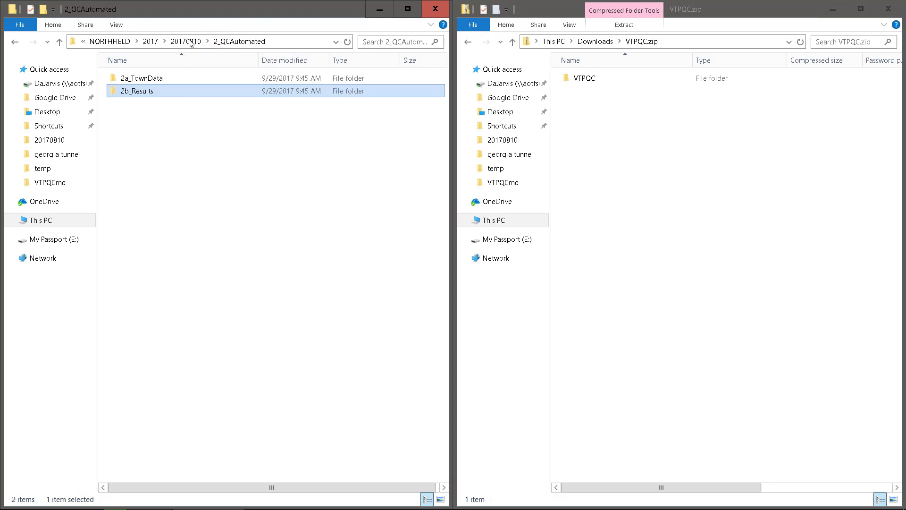
left_click(185, 41)
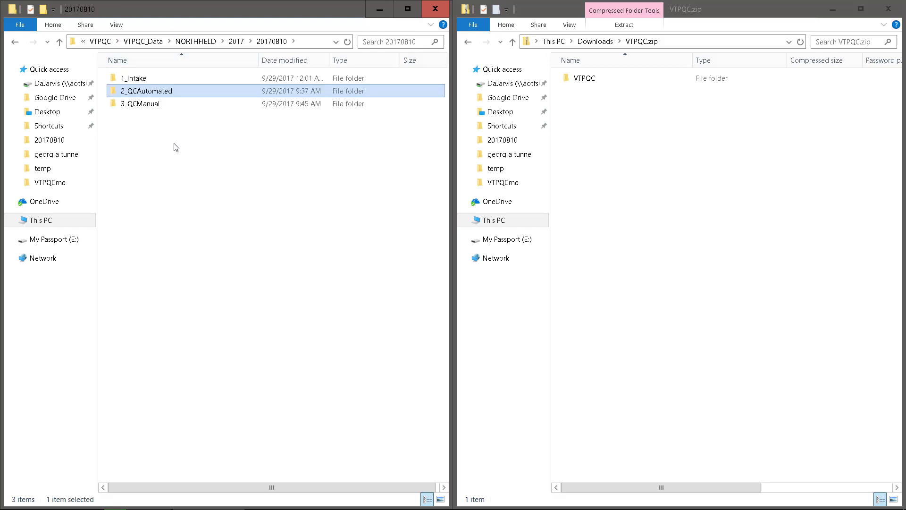
Inspect the 3_QCManual subfolder and return to the 20170810 folder
left_click(153, 104)
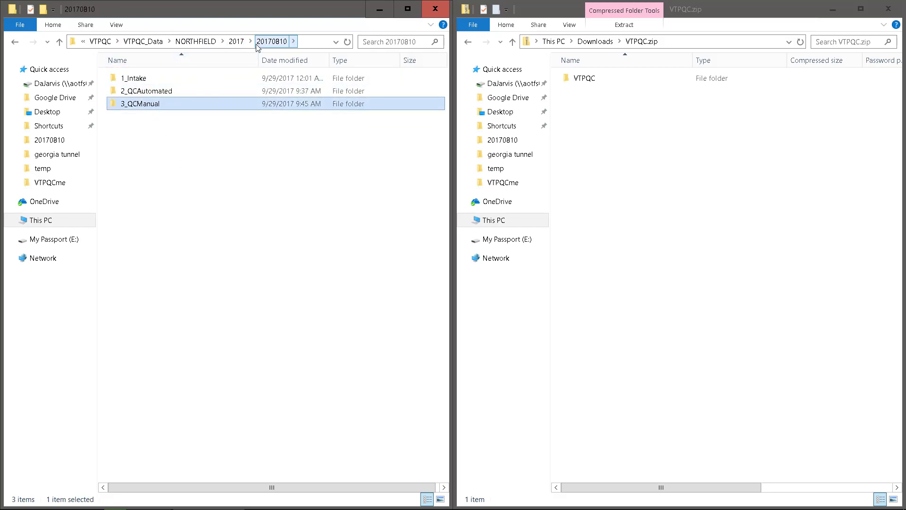
left_click(158, 139)
double_click(146, 104)
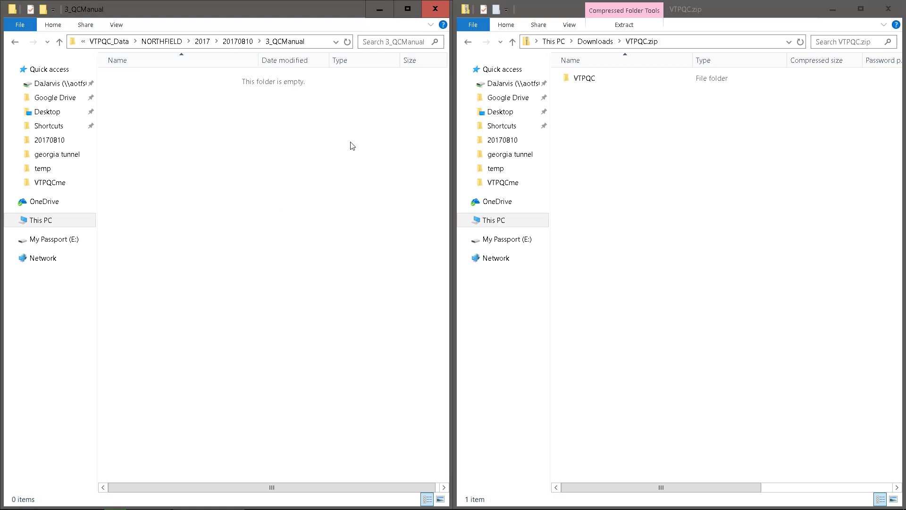
left_click(241, 42)
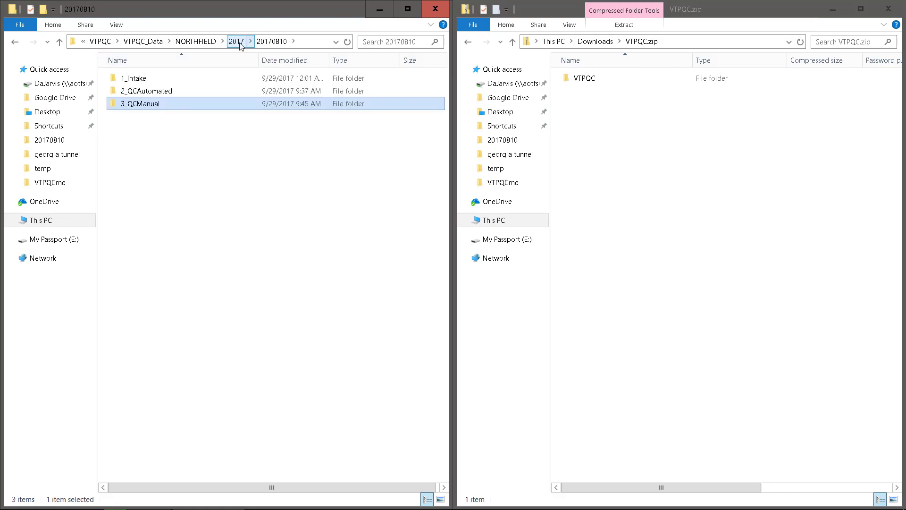
left_click(221, 161)
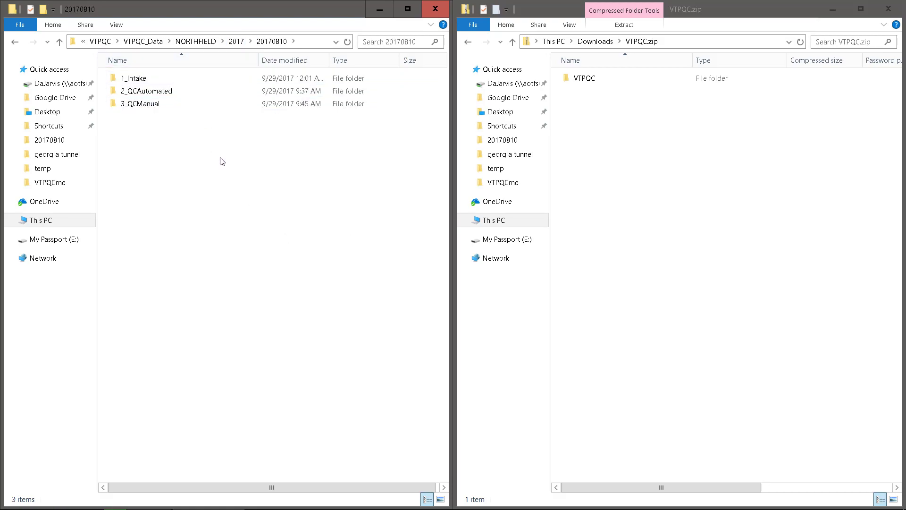
Switch to ArcMap and locate the VTPQC folder under the C:\ folder connection in the Catalog tree
left_click(568, 499)
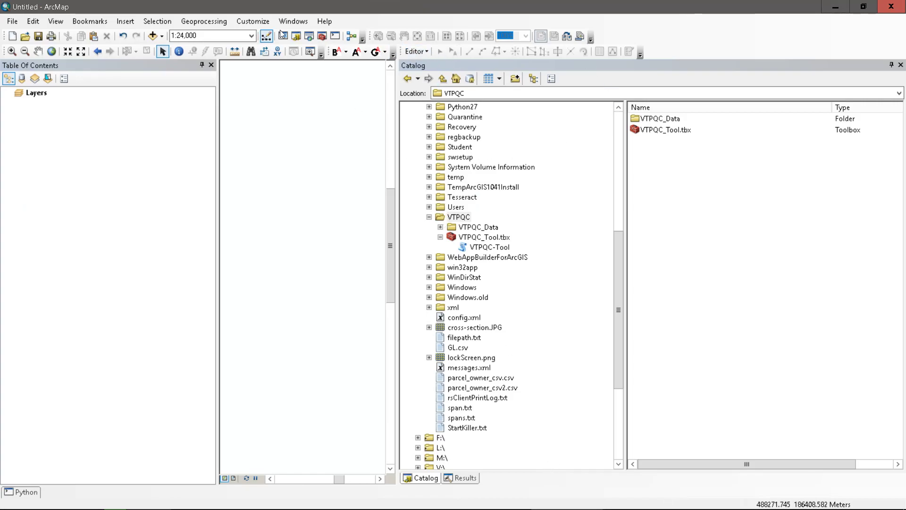
left_click(447, 62)
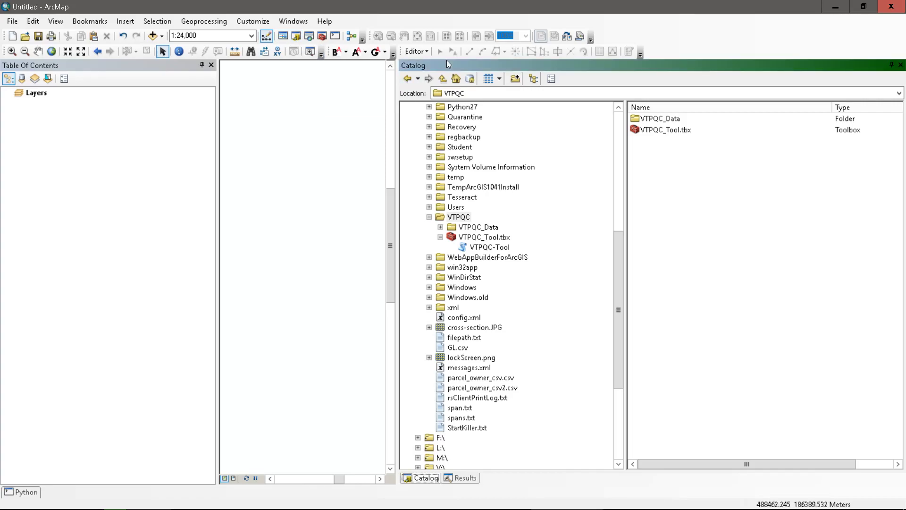
scroll(474, 216, "up", 6)
scroll(474, 217, "up", 3)
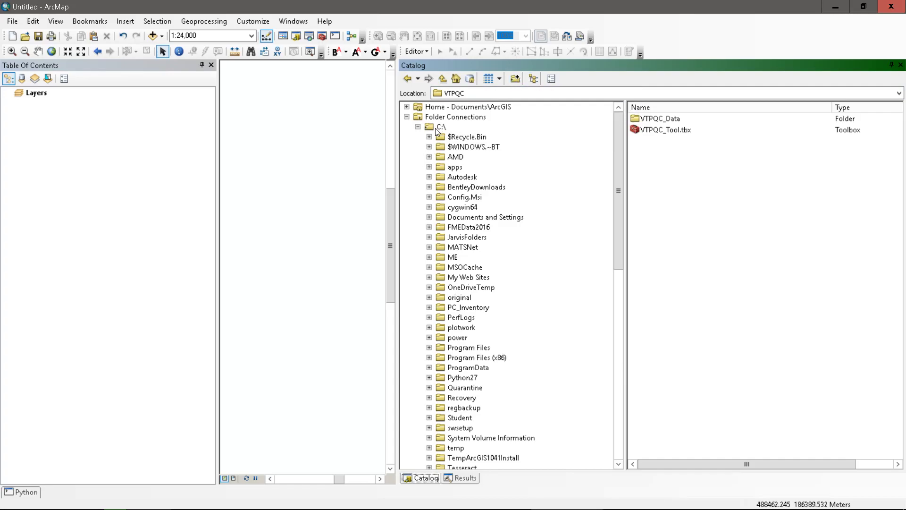
scroll(451, 230, "down", 6)
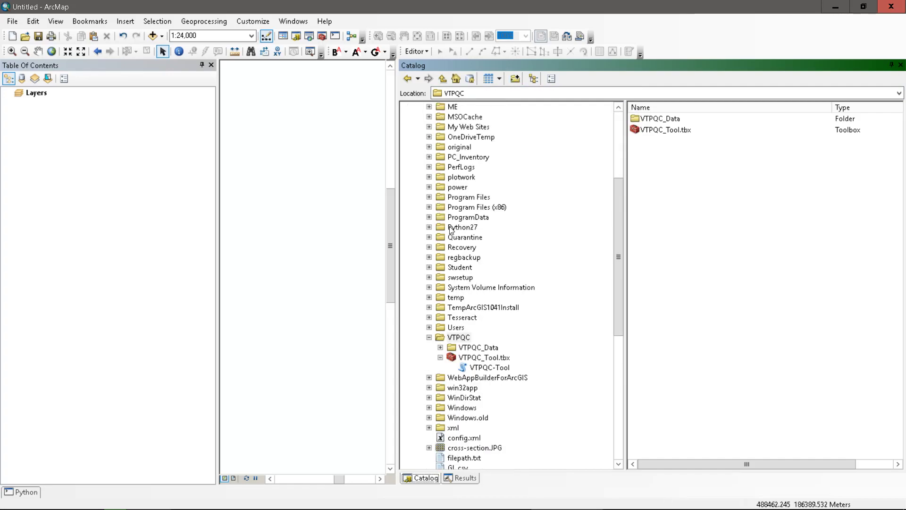
scroll(450, 230, "down", 1)
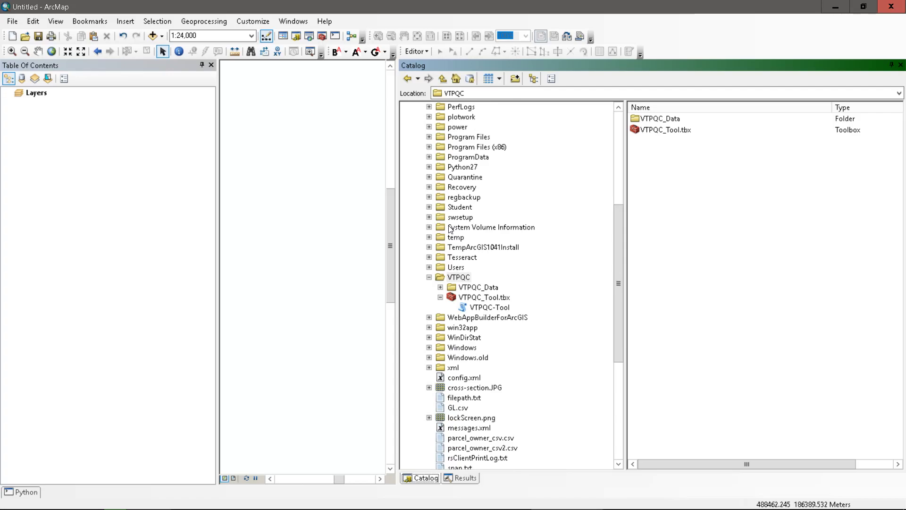
Collapse VTPQC_Tool.tbx inside the VTPQC folder, then view the contents of the toolbox and of VTPQC_Data
left_click(445, 277)
left_click(440, 297)
left_click(469, 297)
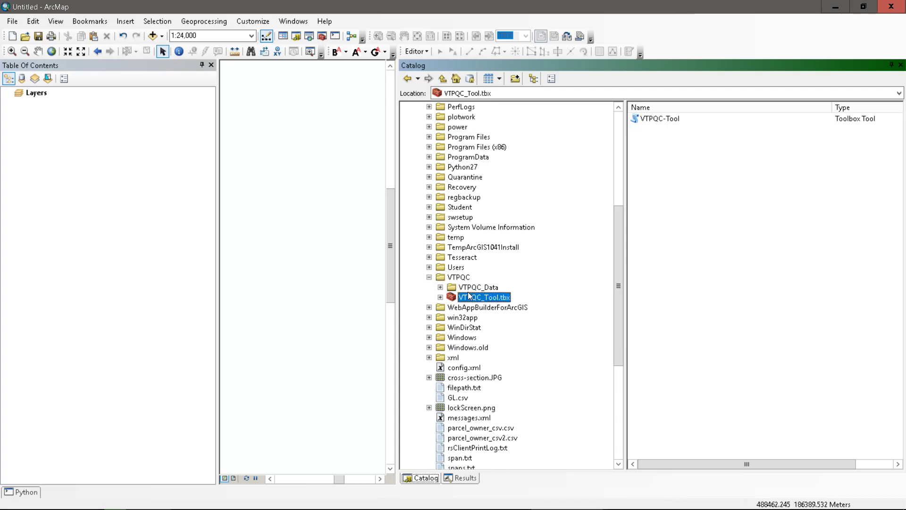
left_click(469, 288)
Switch to File Explorer to check the zip files and Python script in C:\VTPQC against the Catalog, then return to ArcMap
key("alt+Tab")
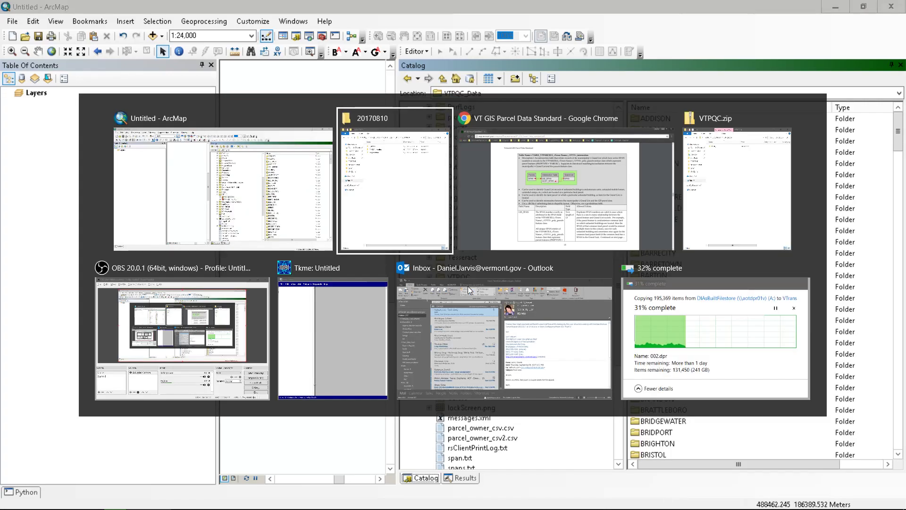
left_click(110, 46)
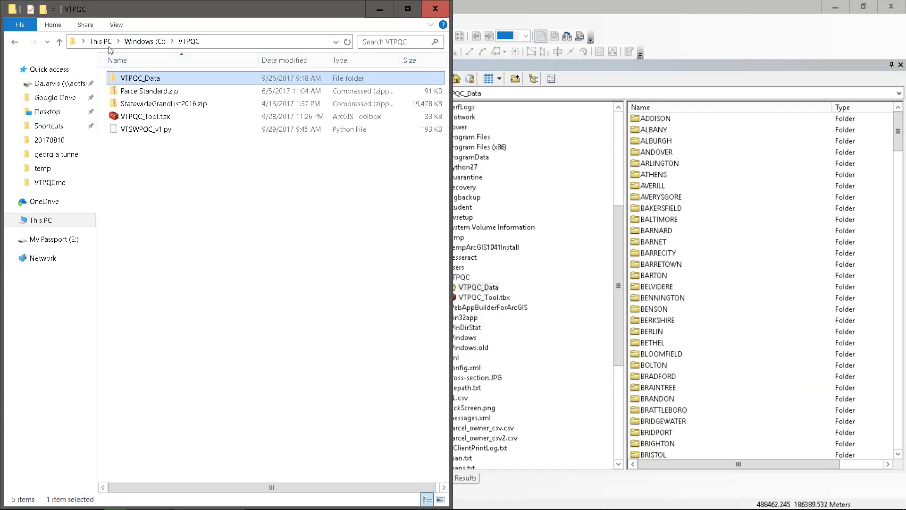
left_click(152, 105)
left_click(154, 94)
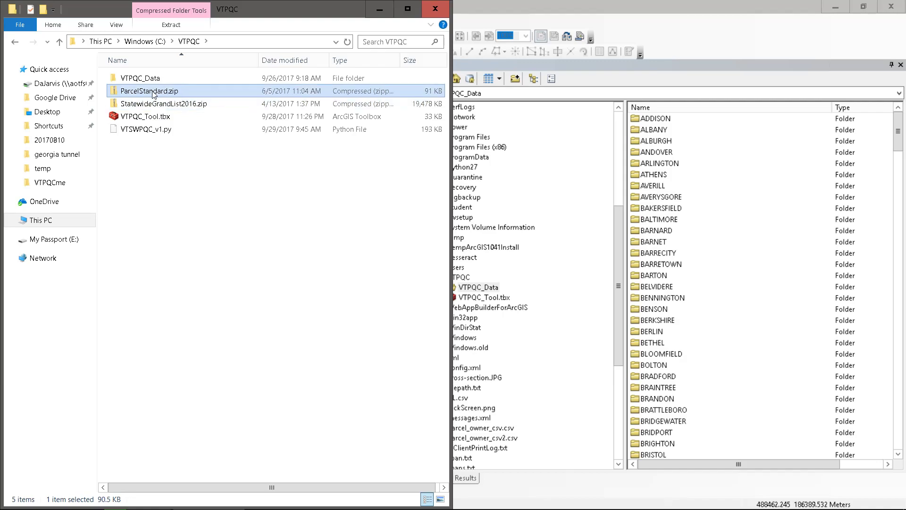
left_click(159, 131)
left_click(381, 6)
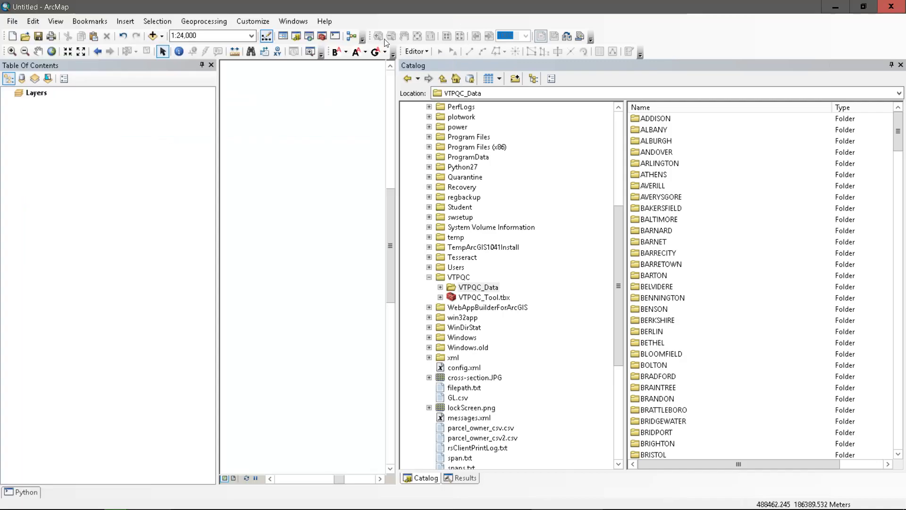
Expand VTPQC_Data in the Catalog tree and find the NORTHFIELD town folder
left_click(458, 297)
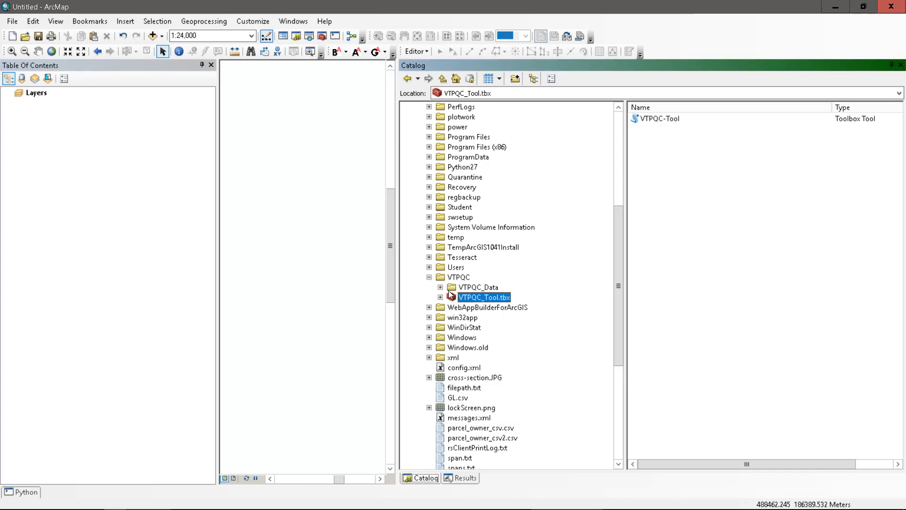
left_click(440, 287)
left_click(453, 107)
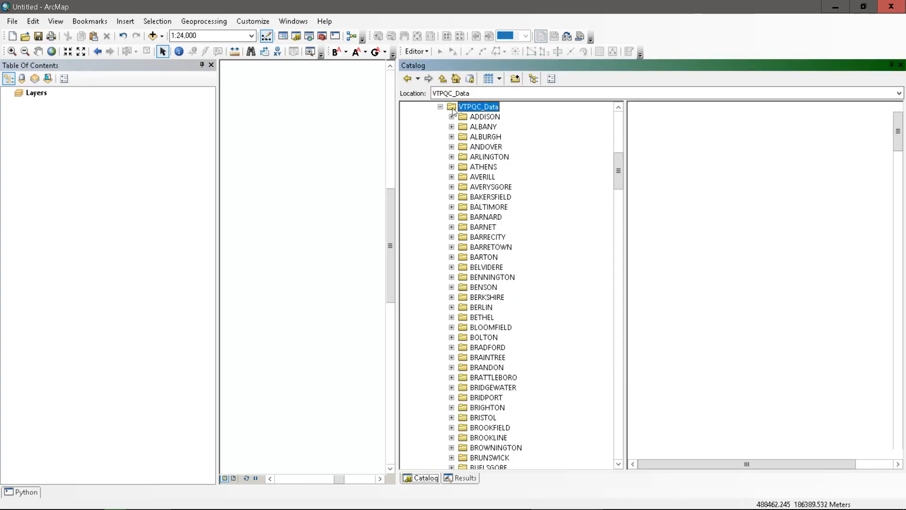
scroll(465, 259, "down", 20)
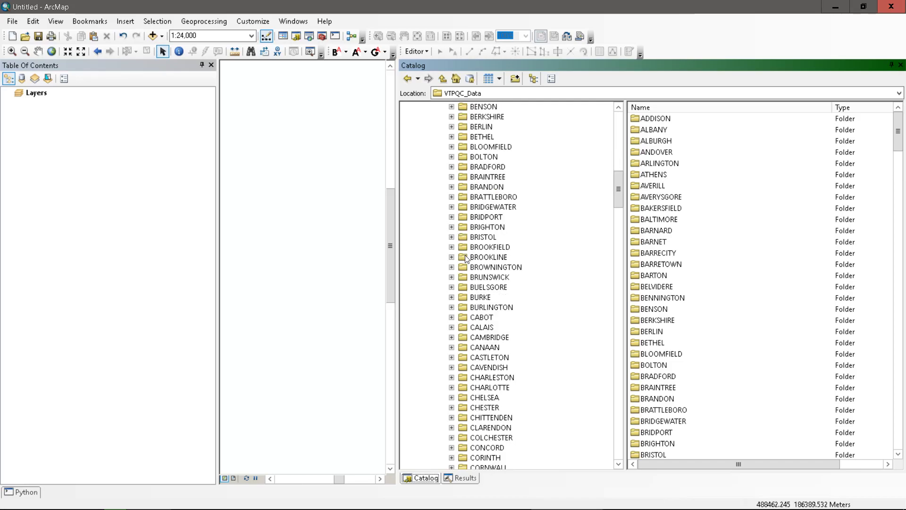
scroll(463, 279, "down", 13)
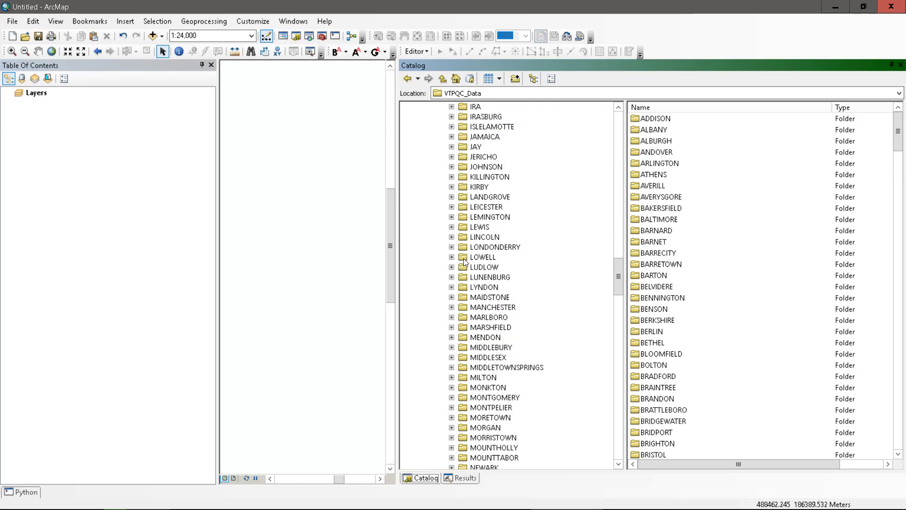
scroll(460, 301, "down", 3)
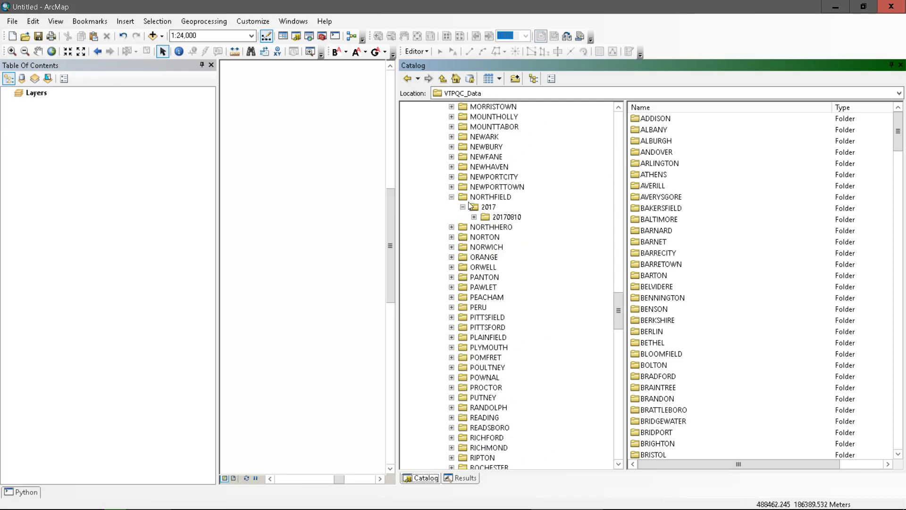
left_click(473, 197)
Follow the NORTHFIELD path in the Catalog tree through 2017 and 20170810 to 1_Intake
left_click(486, 208)
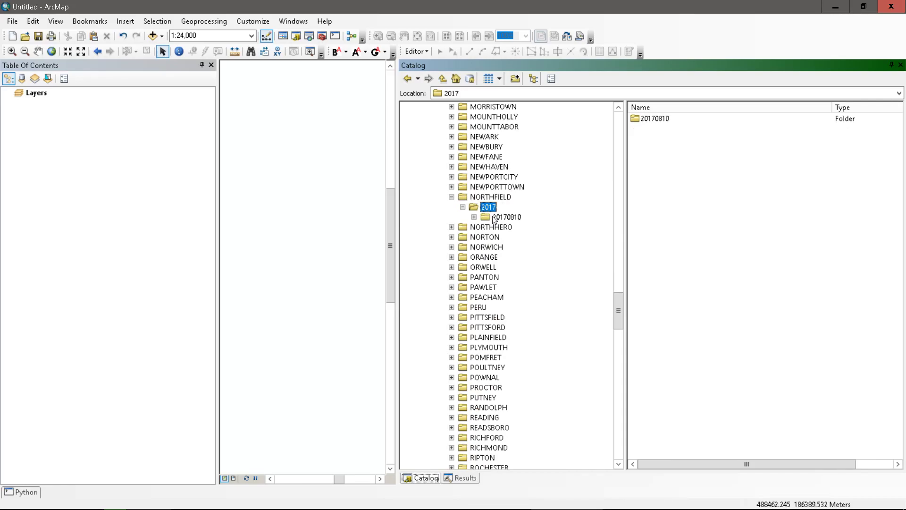
left_click(494, 218)
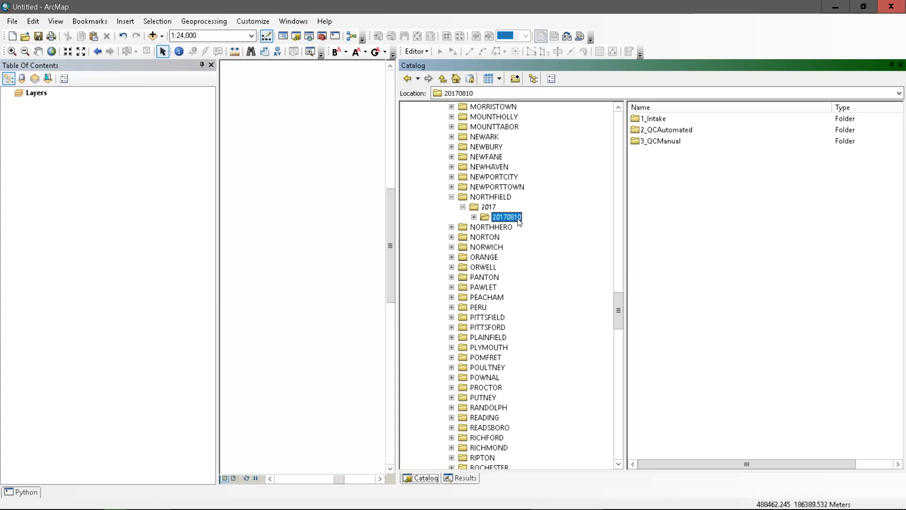
left_click(474, 217)
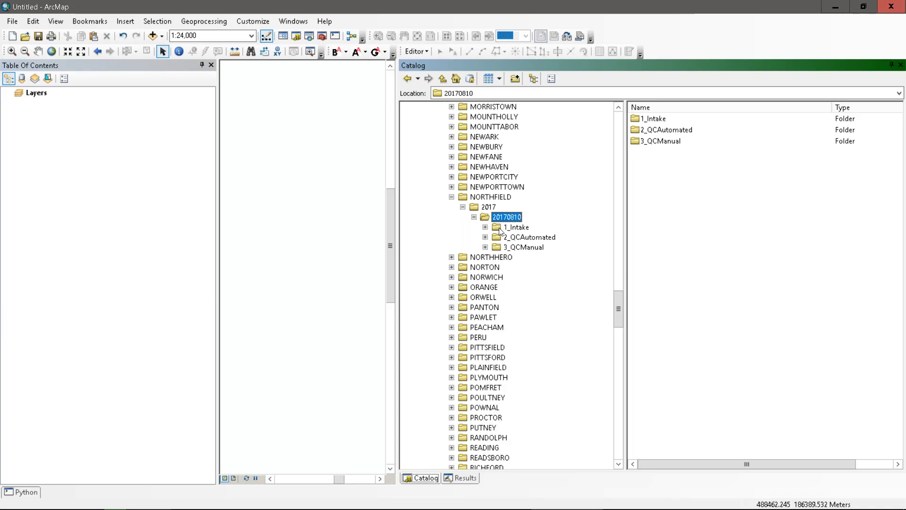
left_click(500, 229)
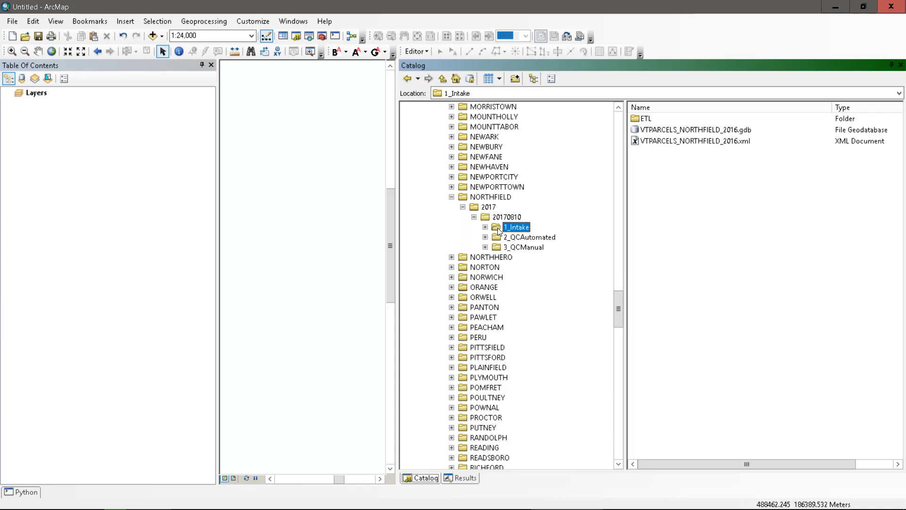
Review VTPARCELS_NORTHFIELD_2016.gdb and VTPARCELS_NORTHFIELD_2016.xml in the Catalog's 1_Intake contents
left_click(660, 133)
right_click(667, 188)
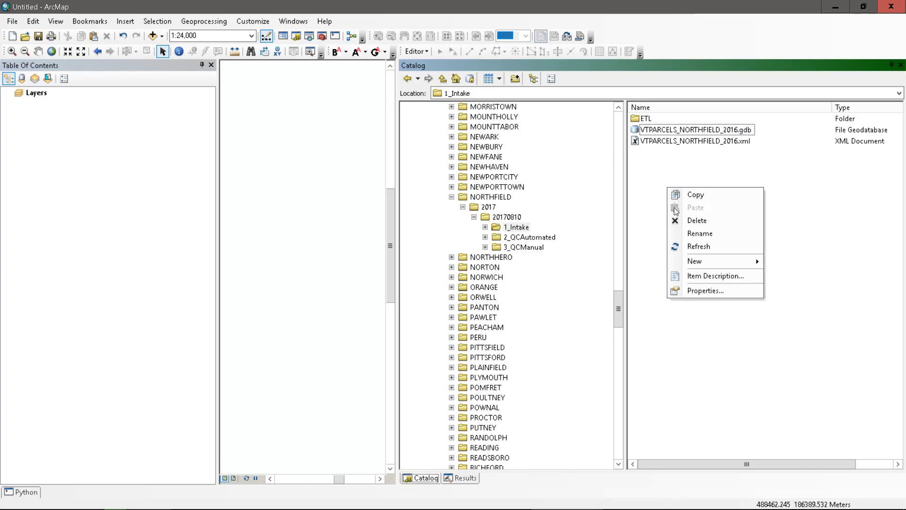
left_click(644, 171)
left_click(644, 131)
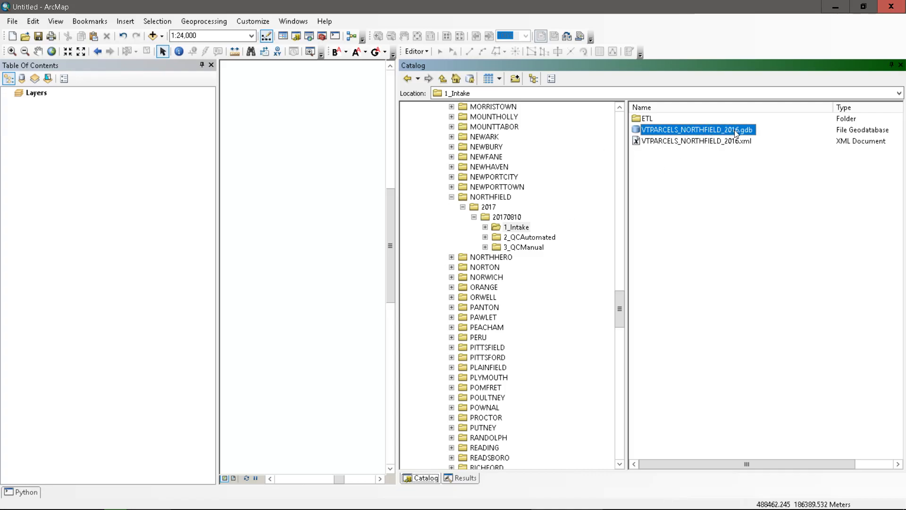
left_click(679, 142)
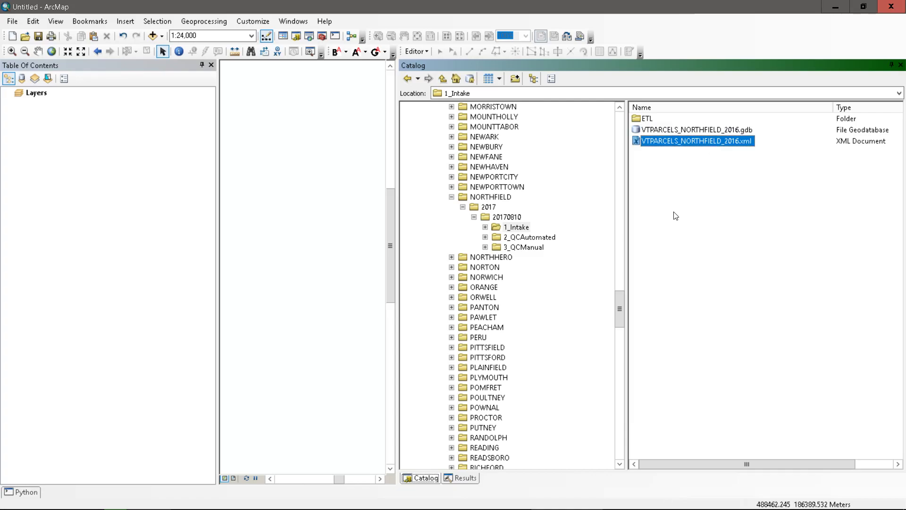
Look inside the ETL folder in the Catalog and return to 1_Intake
double_click(645, 119)
left_click(683, 154)
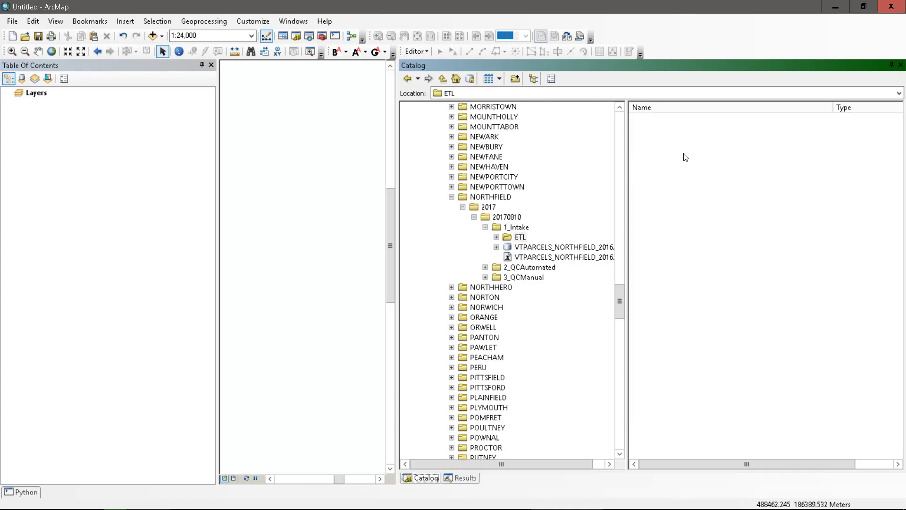
left_click(515, 230)
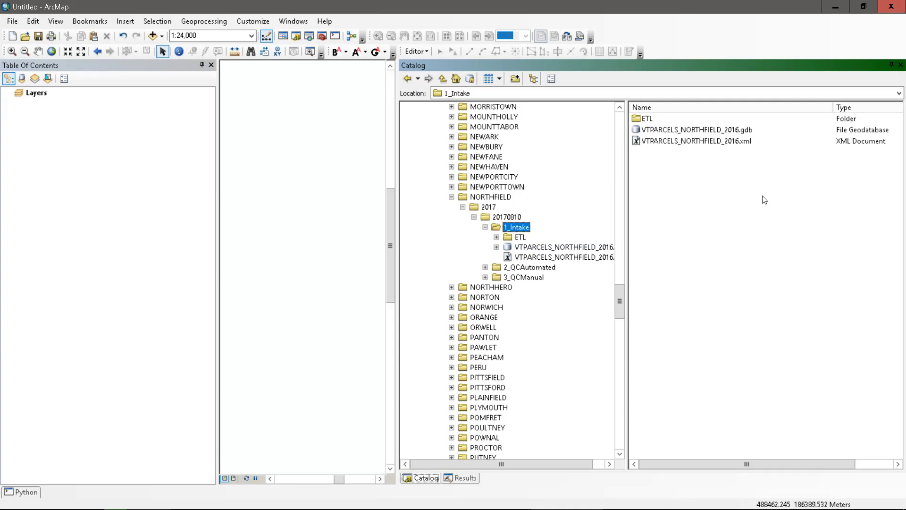
Expand VTPARCELS_NORTHFIELD_2016.gdb in the Catalog tree and open its parcel_data feature dataset
left_click(538, 246)
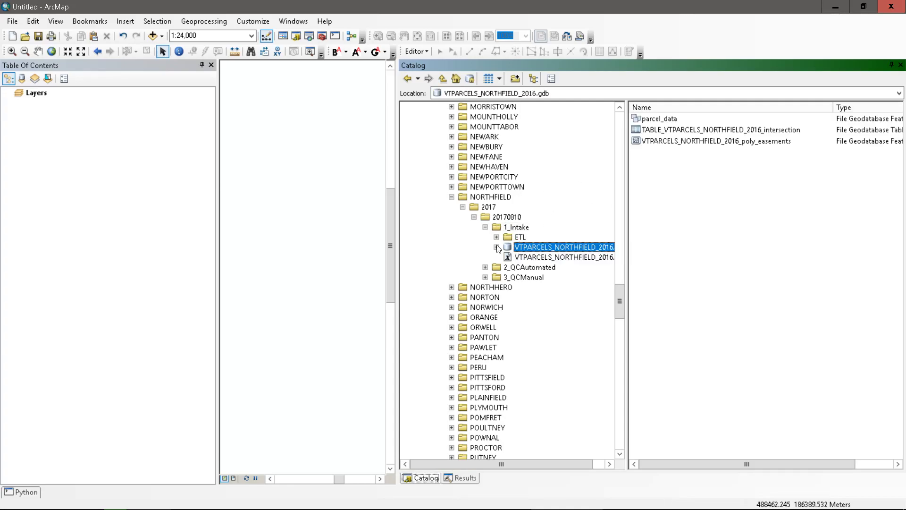
left_click(497, 247)
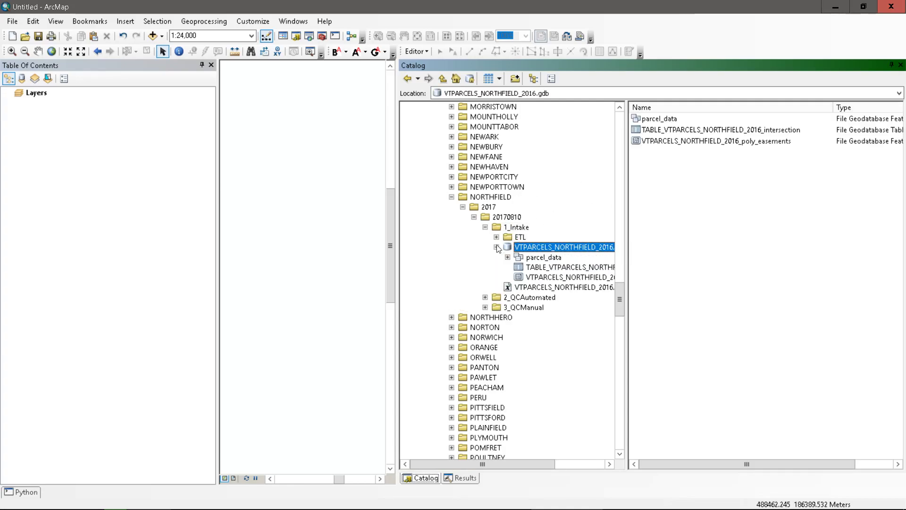
left_click(544, 258)
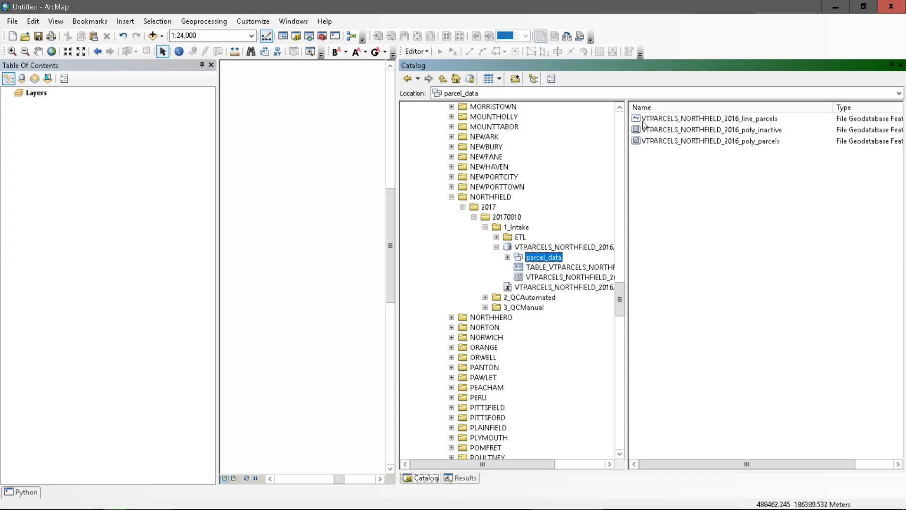
Review the line_parcels, poly_inactive and poly_parcels feature classes inside parcel_data
left_click_drag(773, 186, 685, 141)
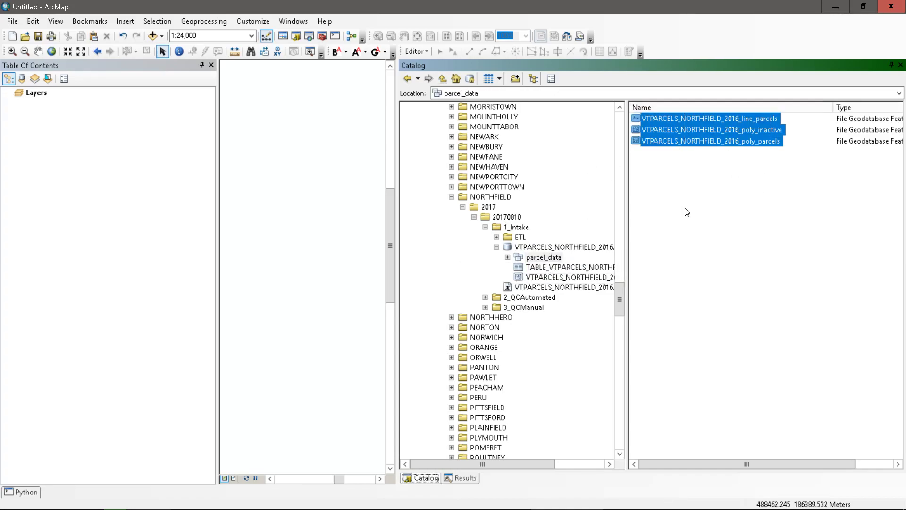
left_click(747, 132)
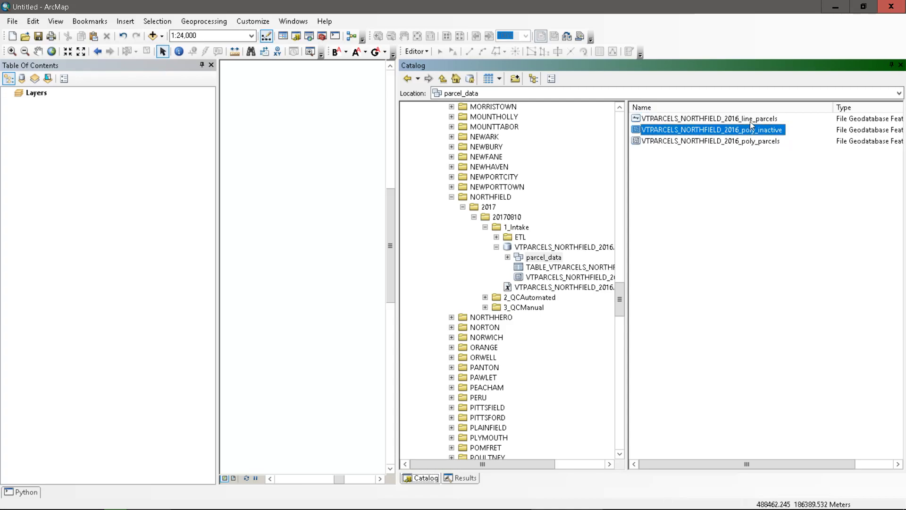
left_click(750, 121)
left_click(750, 143)
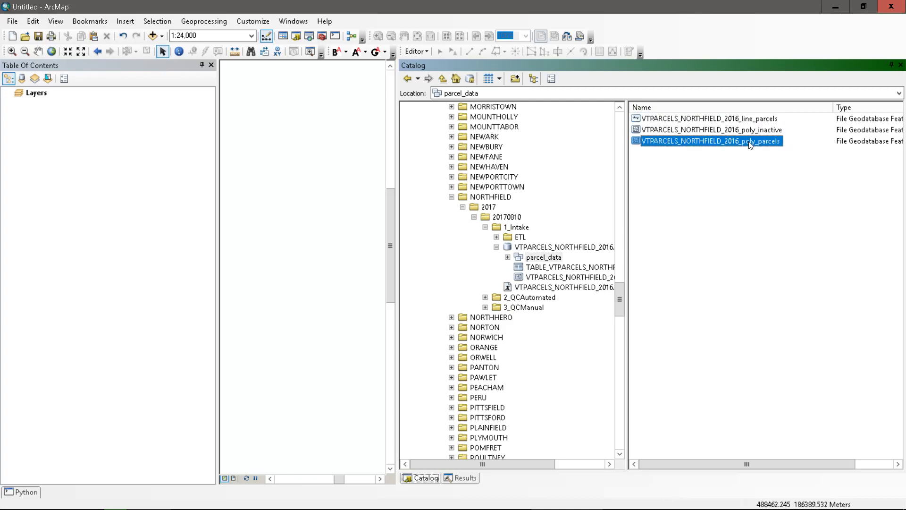
left_click(747, 121)
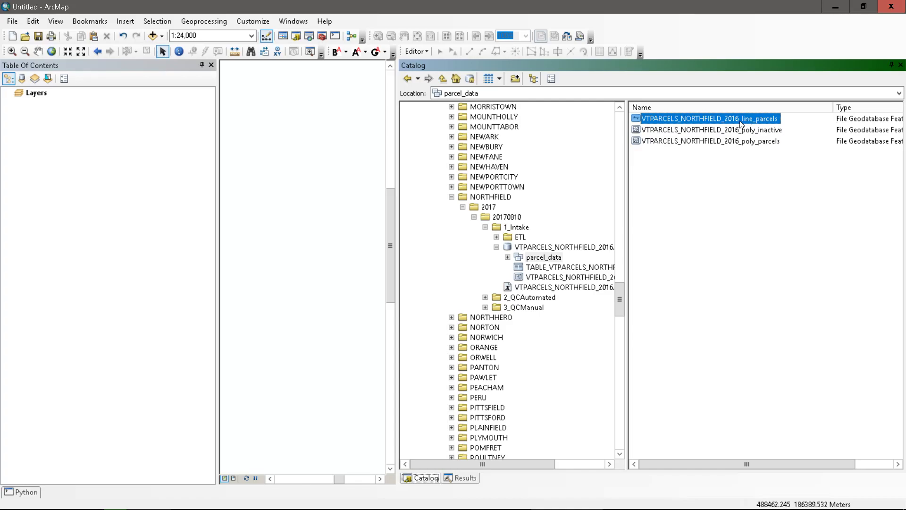
left_click(725, 133)
Return to the Northfield geodatabase's contents and review the poly_easements feature class and the intersection table
left_click(556, 248)
left_click(739, 143)
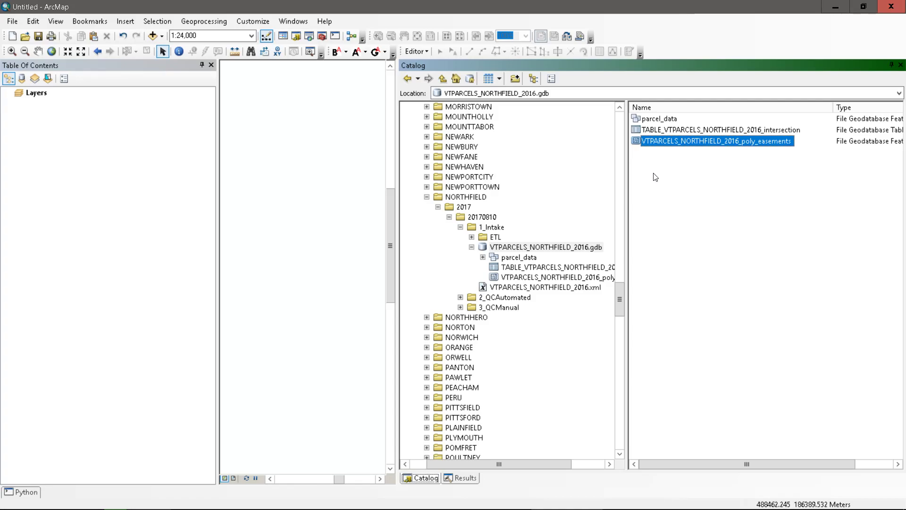
left_click(685, 175)
left_click(680, 144)
left_click(687, 183)
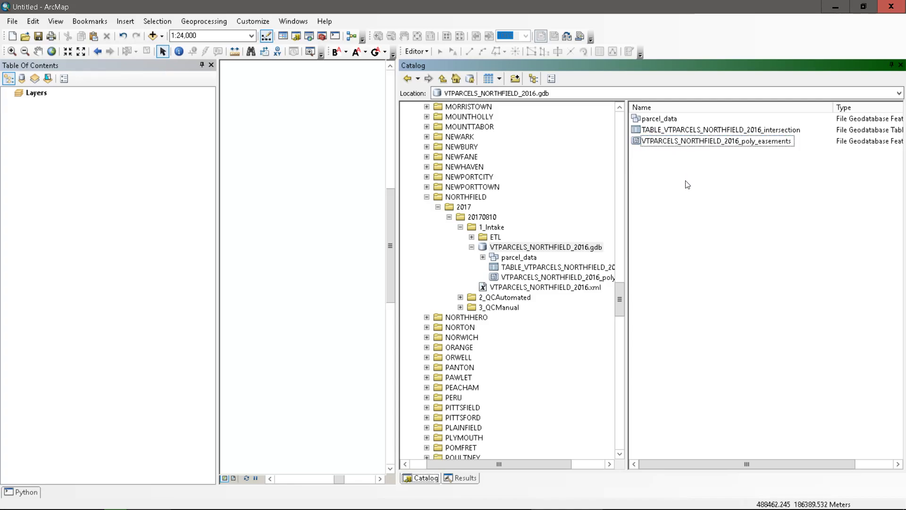
left_click(700, 131)
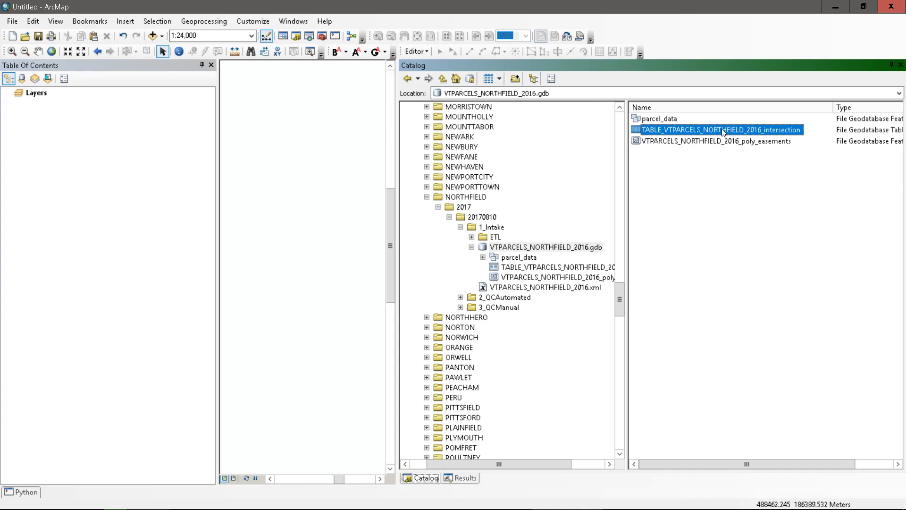
left_click(708, 188)
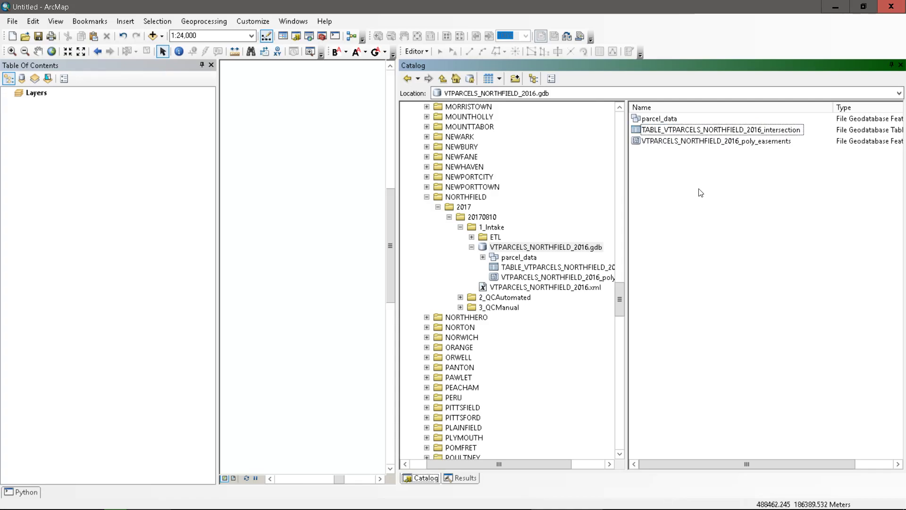
Reopen the parcel_data feature dataset and compare its line_parcels and poly_parcels feature classes
left_click(511, 258)
left_click(505, 247)
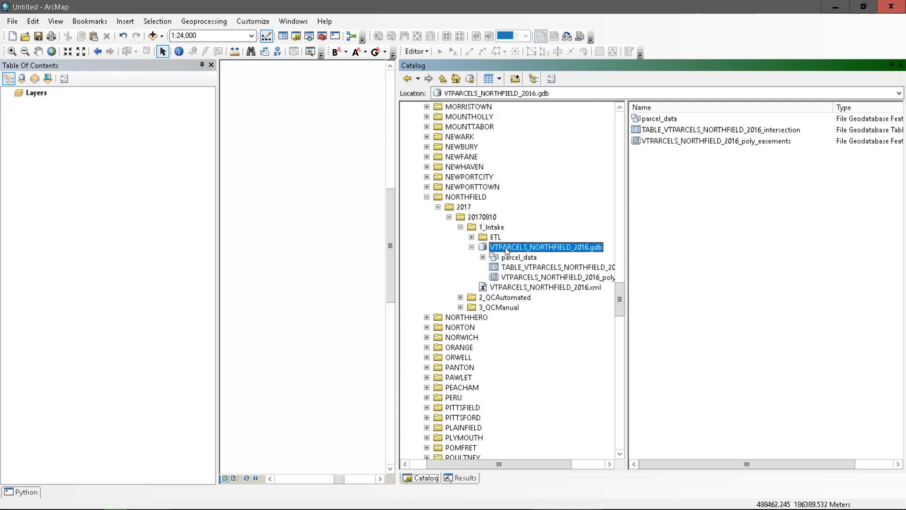
left_click(517, 258)
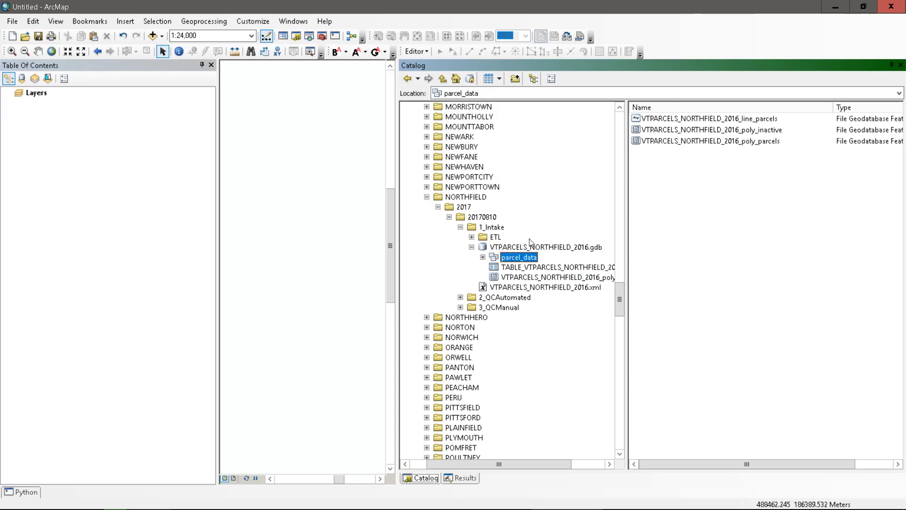
left_click(731, 119)
left_click(732, 141)
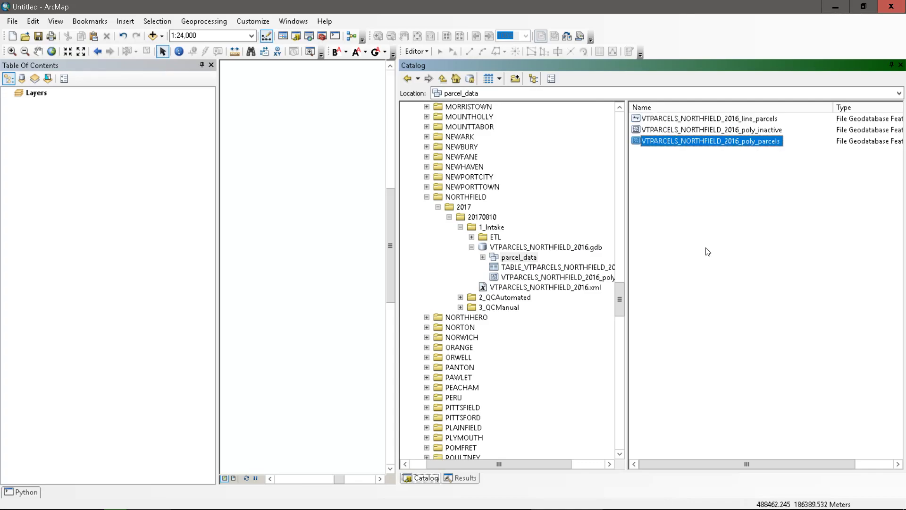
left_click(723, 117)
left_click(723, 142)
left_click(706, 192)
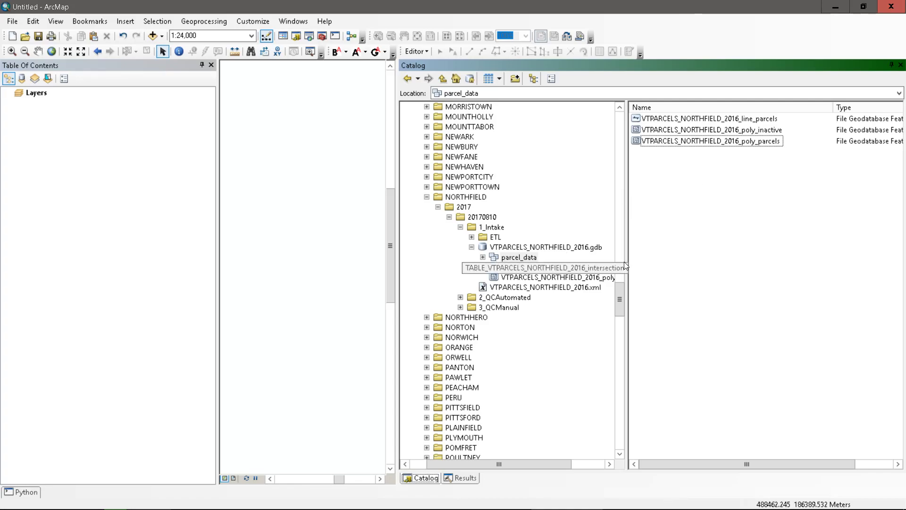
Collapse and re-expand the Northfield geodatabase to recheck parcel_data, and leave the geodatabase collapsed
left_click(505, 249)
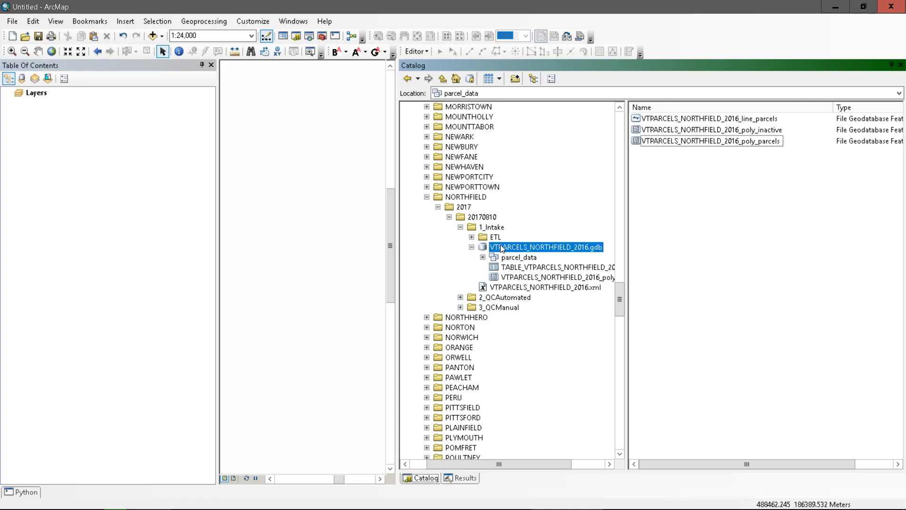
left_click(471, 247)
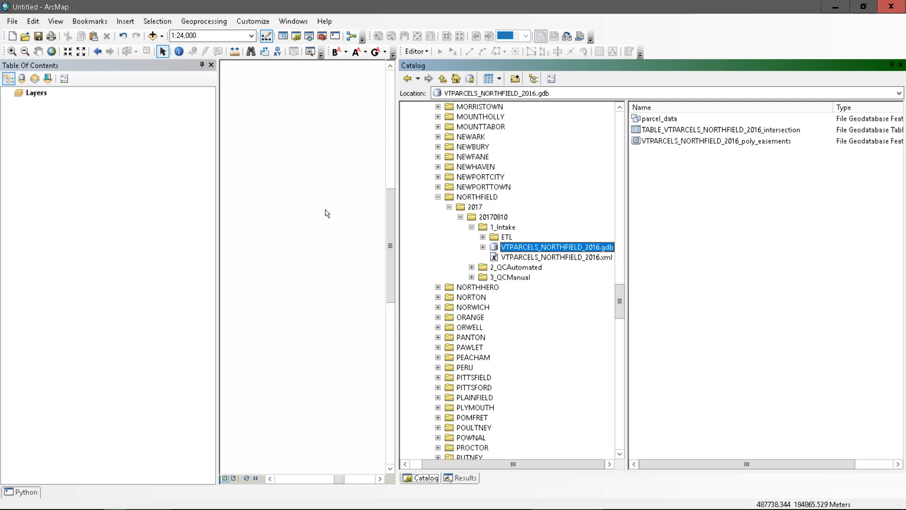
left_click(483, 247)
left_click(511, 258)
left_click(682, 192)
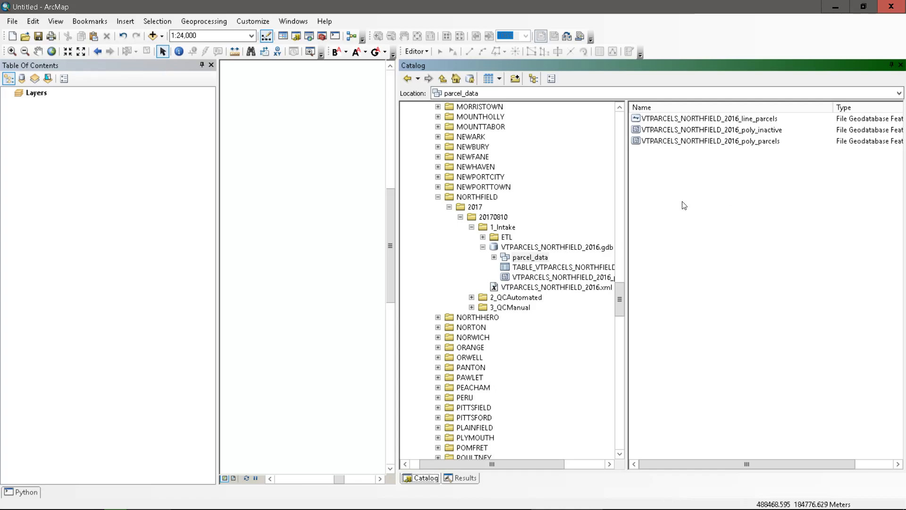
double_click(488, 245)
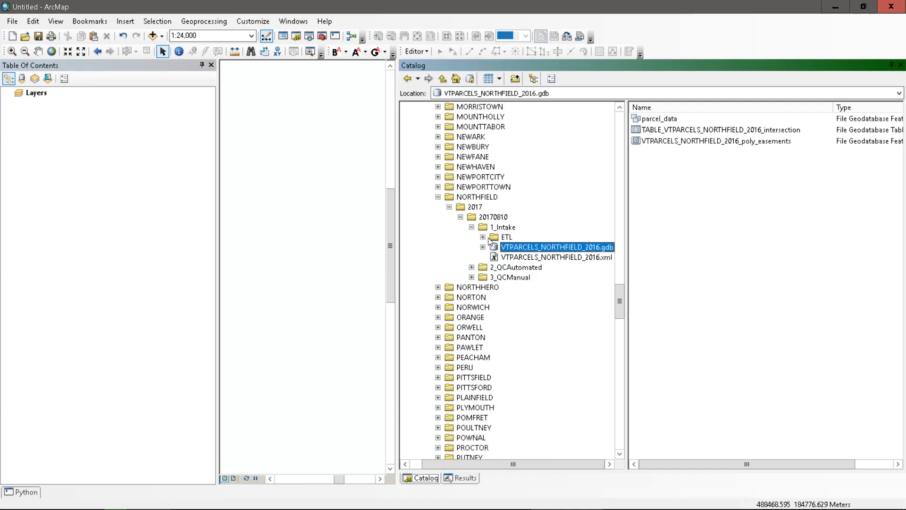
Refresh Northfield's 20170810 folder in the Catalog tree
left_click(488, 217)
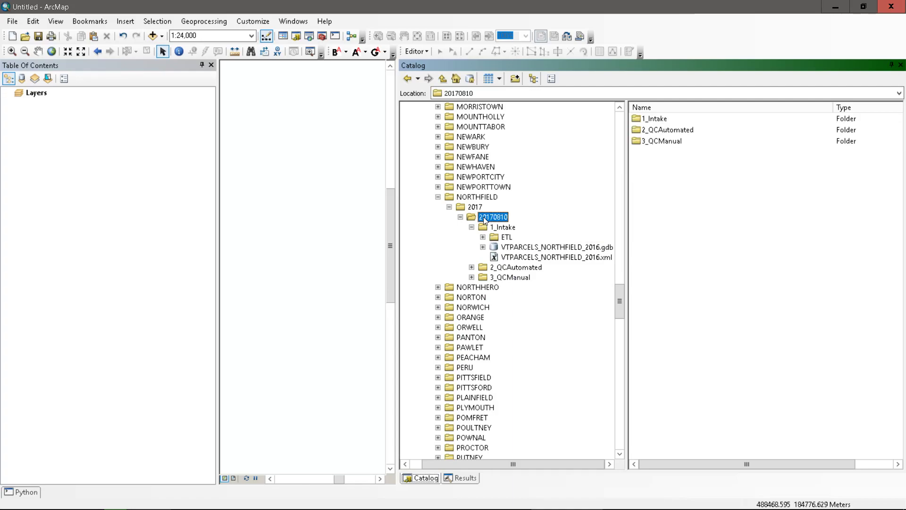
right_click(483, 217)
left_click(516, 276)
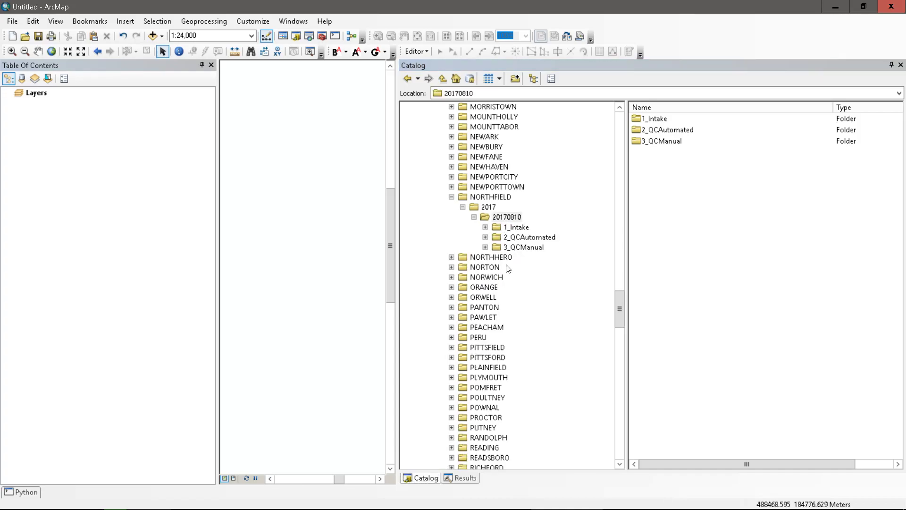
Refresh the ArcMap data view
left_click(72, 118)
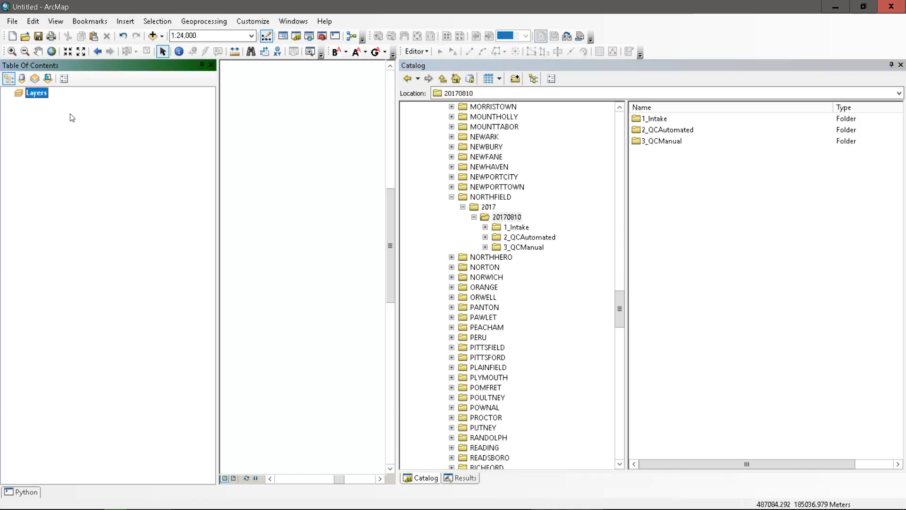
left_click(72, 117)
left_click(55, 21)
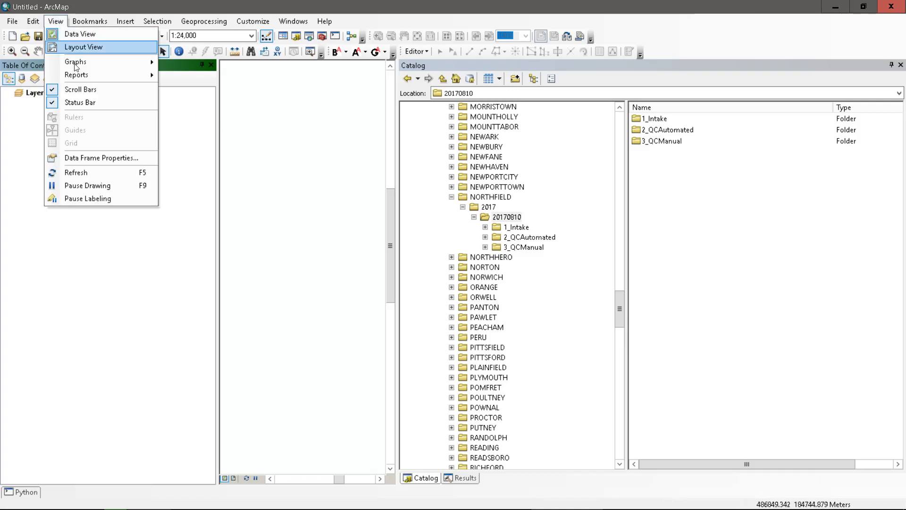
left_click(98, 172)
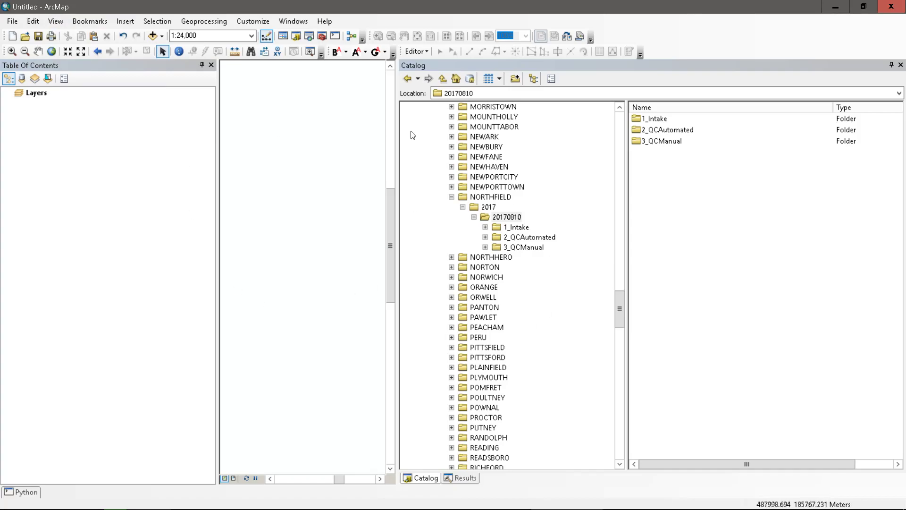
Switch to the VTPQC folder in File Explorer and browse through VTPQC_Data, NORTHFIELD and 2017 to 20170810
key("alt+Tab")
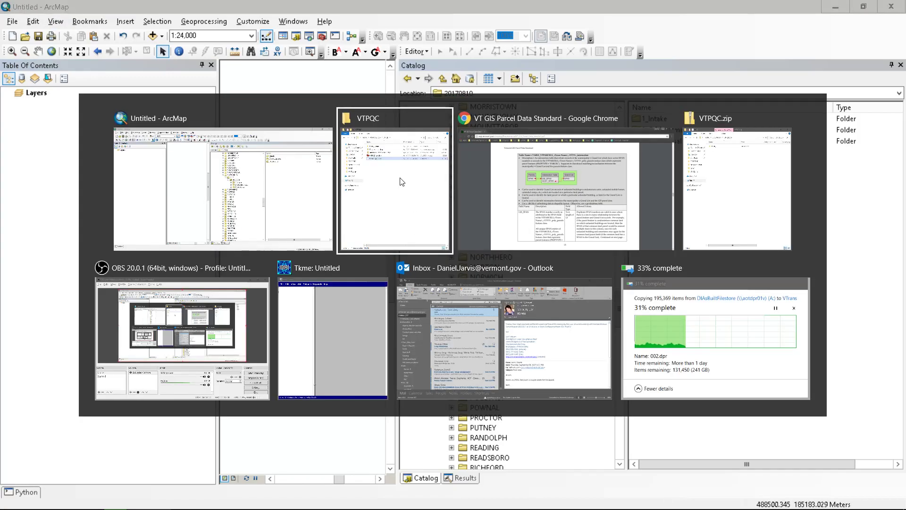
double_click(152, 76)
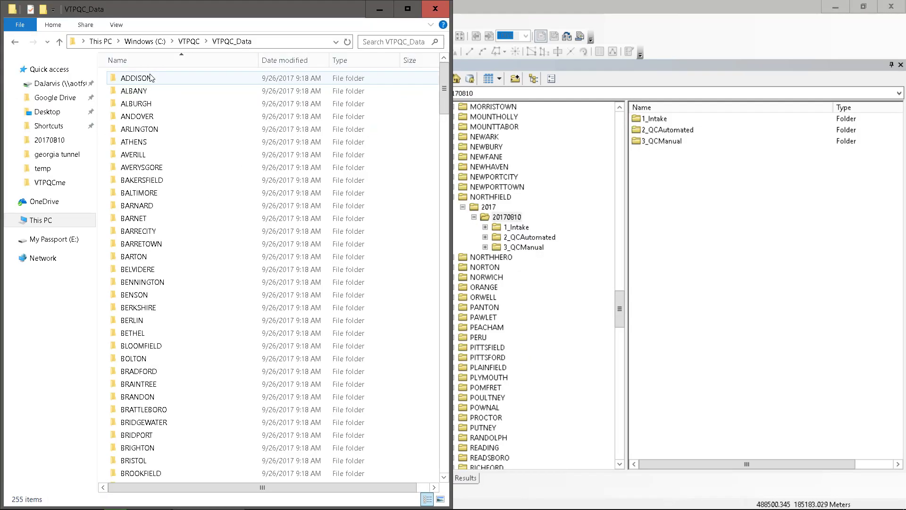
key("n")
key("o")
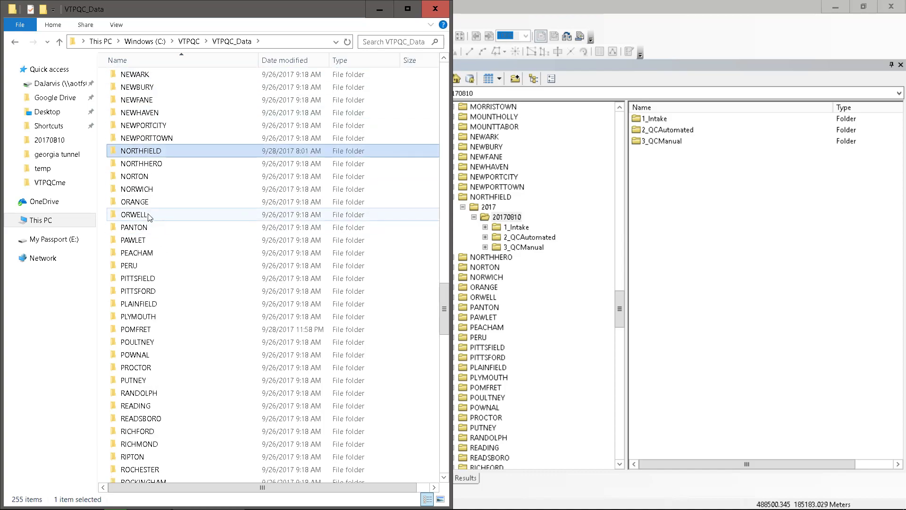
double_click(133, 149)
double_click(133, 78)
double_click(134, 79)
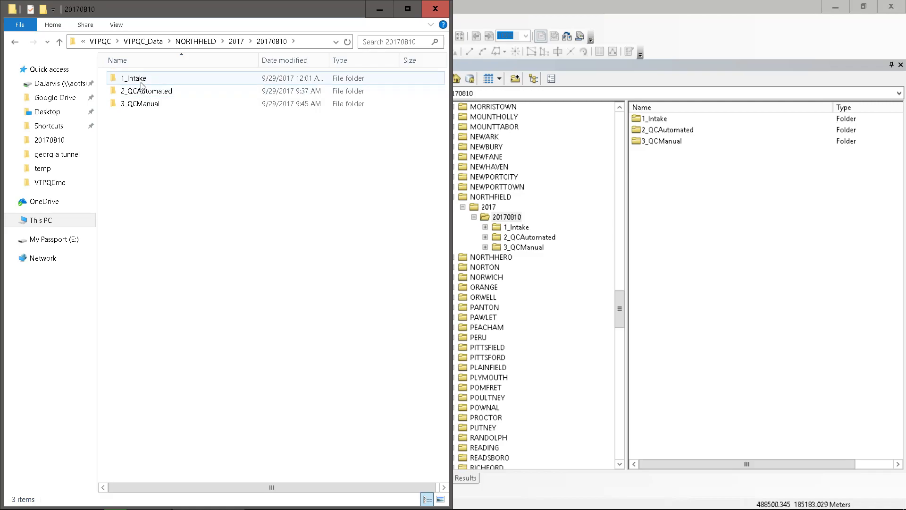
Look at the raw files of VTPARCELS_NORTHFIELD_2016.gdb in 1_Intake, return to 20170810 and minimize File Explorer
double_click(142, 79)
double_click(143, 90)
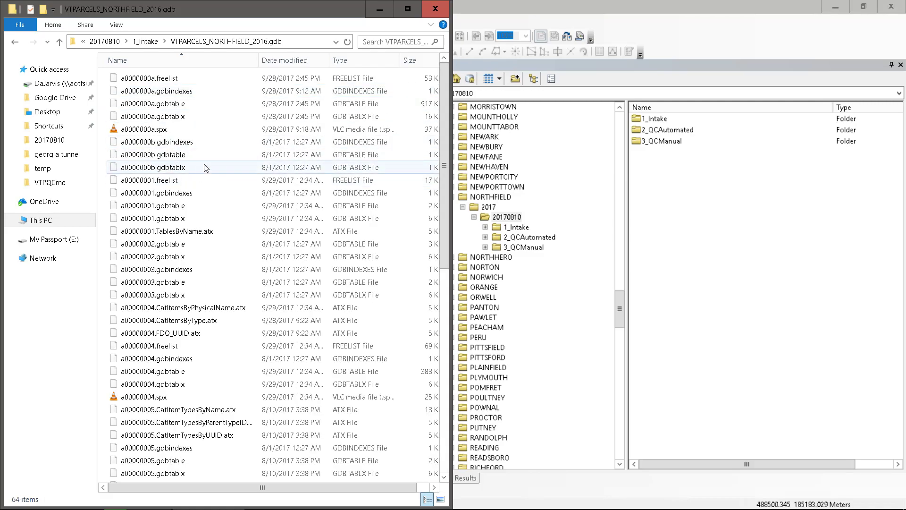
left_click(146, 41)
left_click(244, 42)
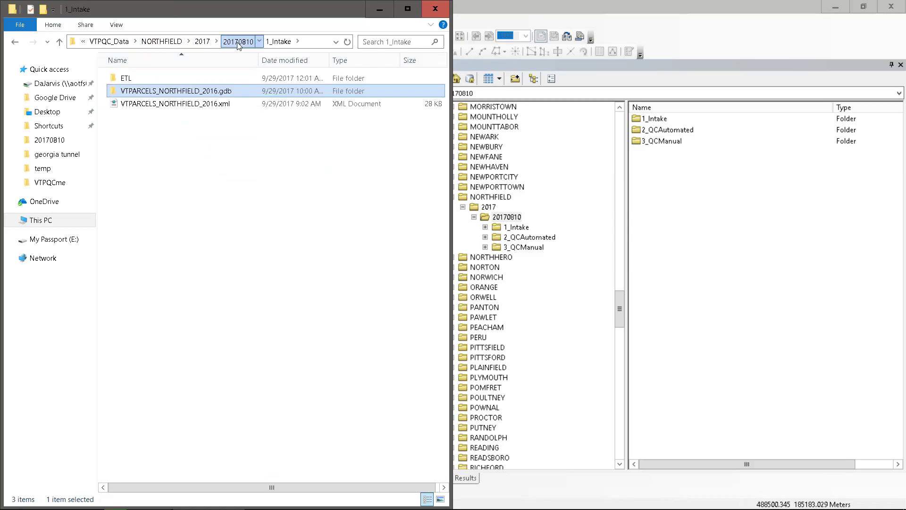
left_click(190, 171)
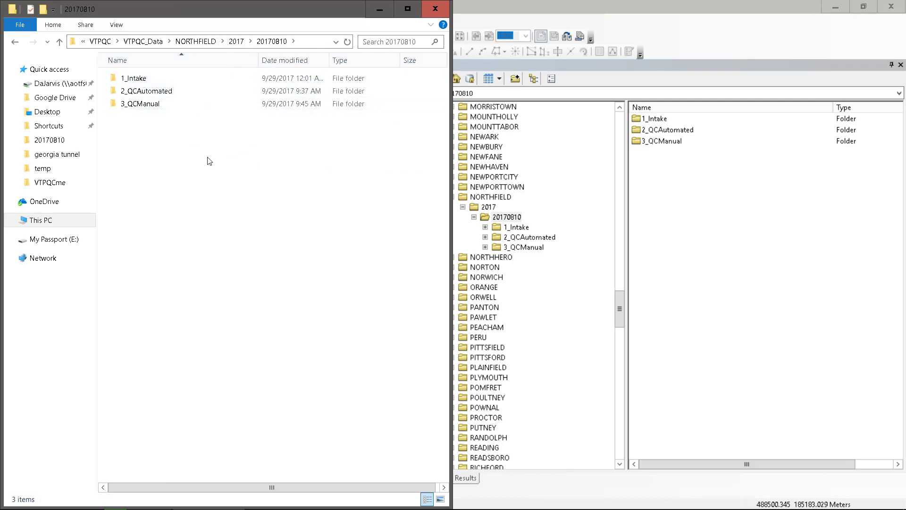
left_click(380, 9)
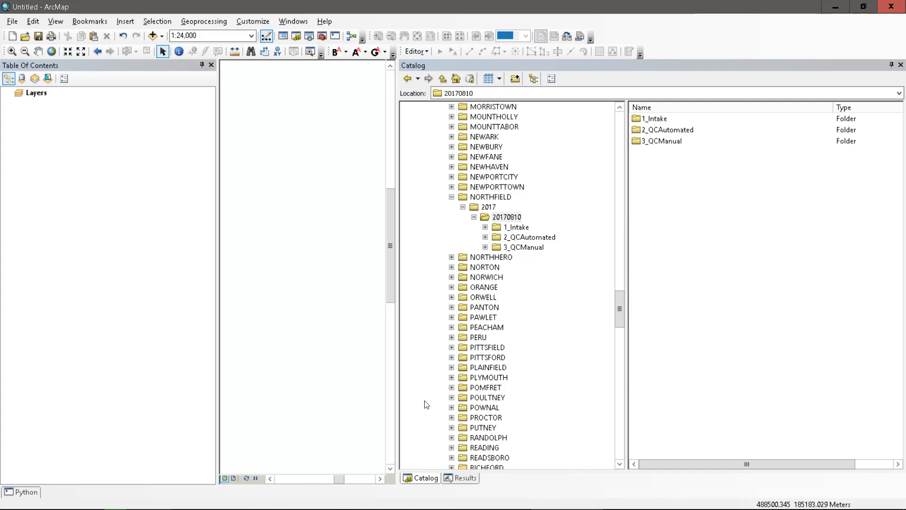
Show the geoprocessing Results window in ArcMap and check where it is offered among the geoprocessing commands
left_click(461, 477)
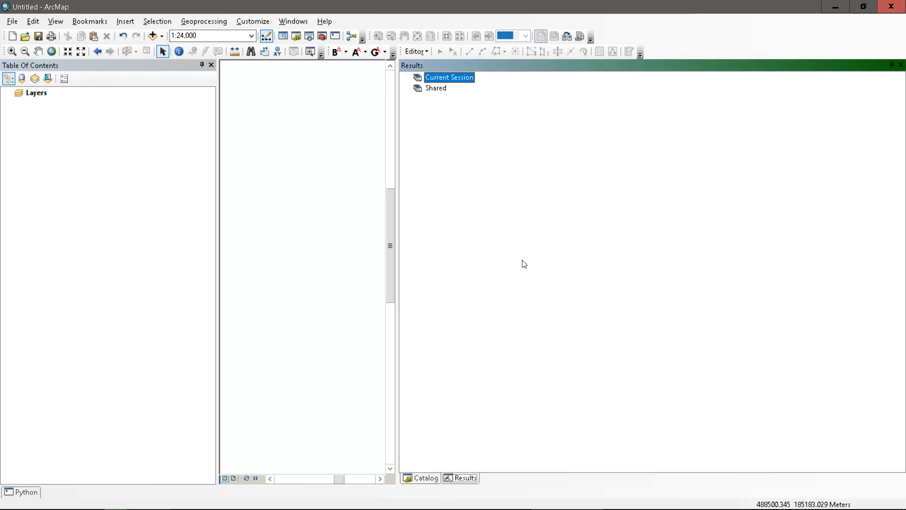
left_click(204, 22)
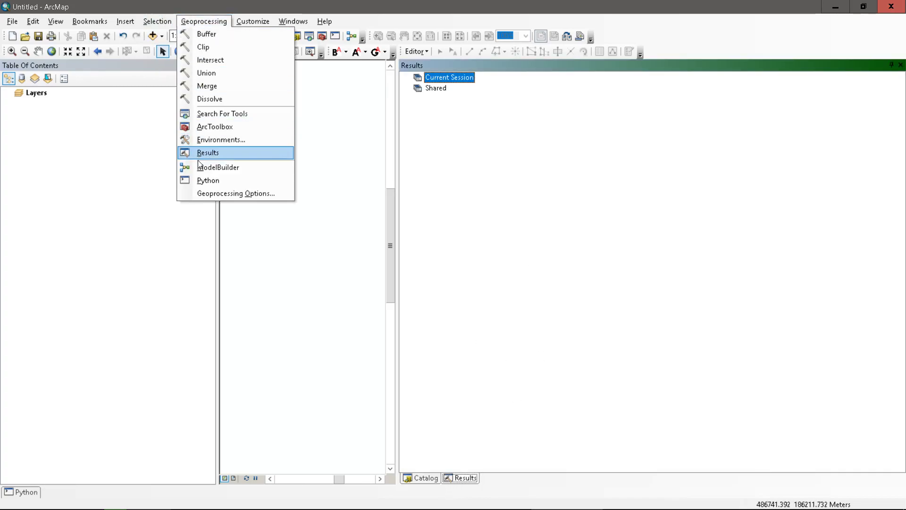
left_click(591, 129)
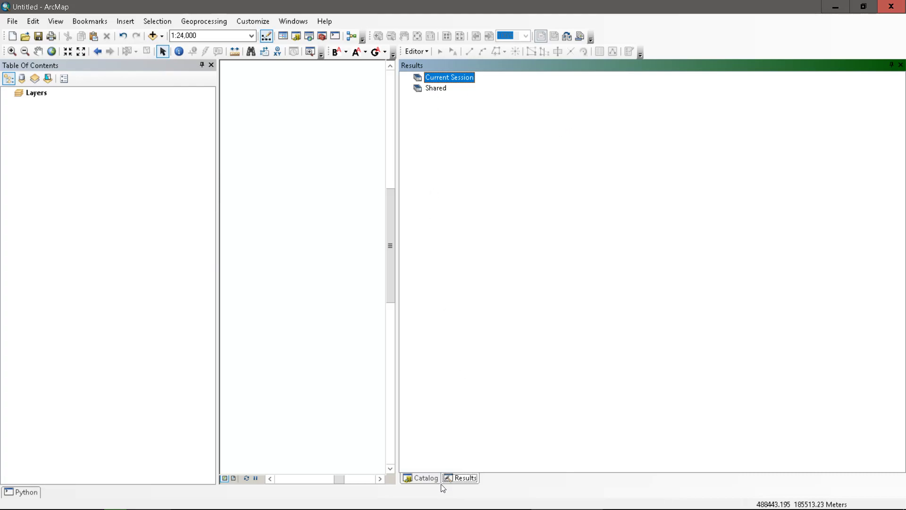
Show the Catalog window and expand the VTPQC_Tool.tbx toolbox below the town folders
left_click(412, 478)
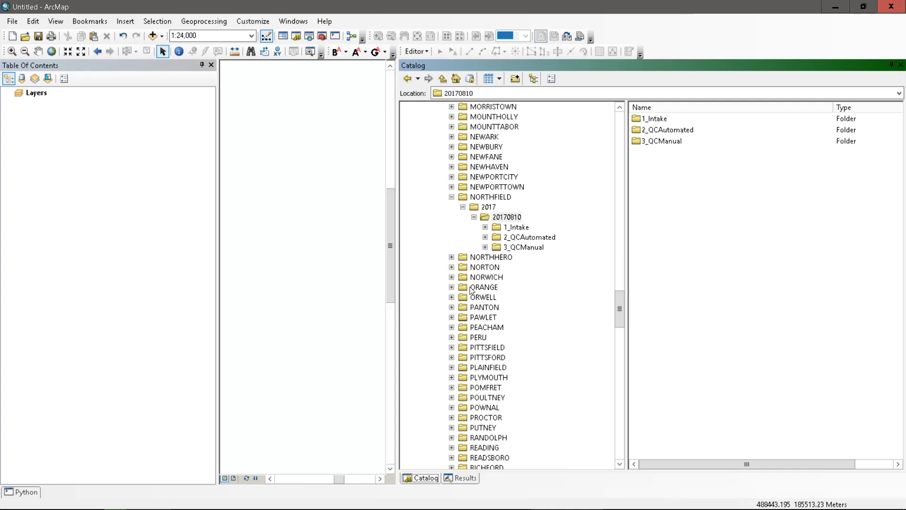
scroll(473, 294, "down", 6)
scroll(473, 294, "down", 20)
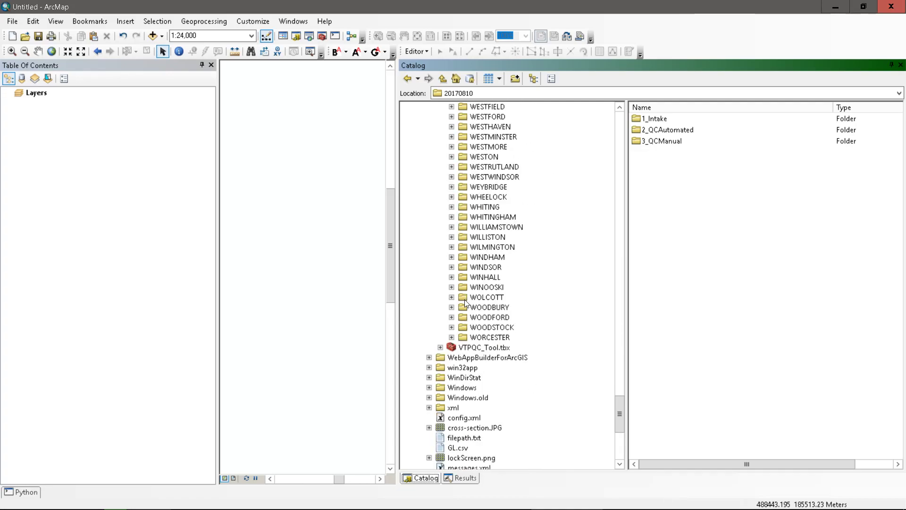
left_click(440, 287)
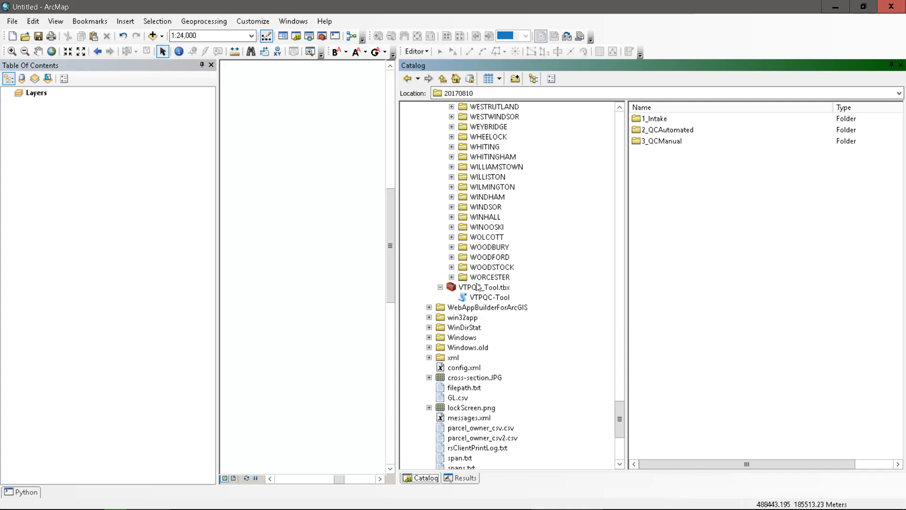
right_click(450, 308)
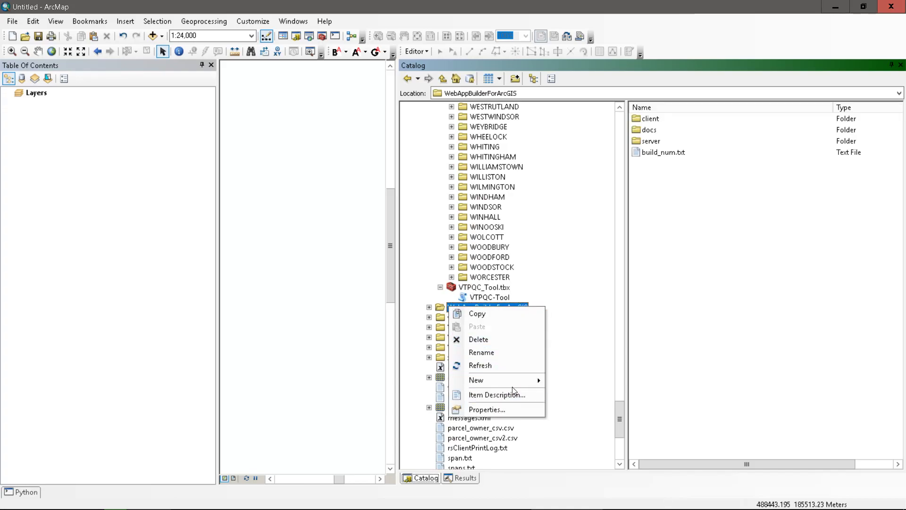
mouse_move(514, 384)
right_click(263, 8)
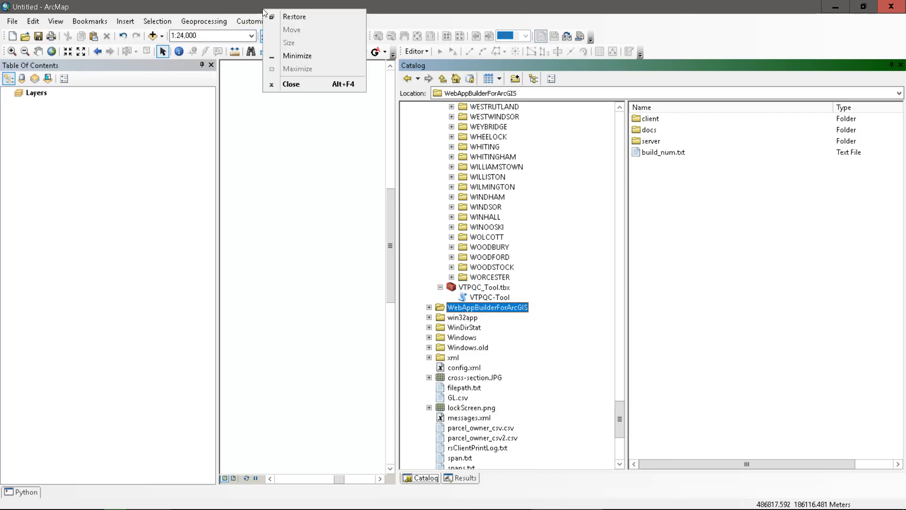
left_click(396, 4)
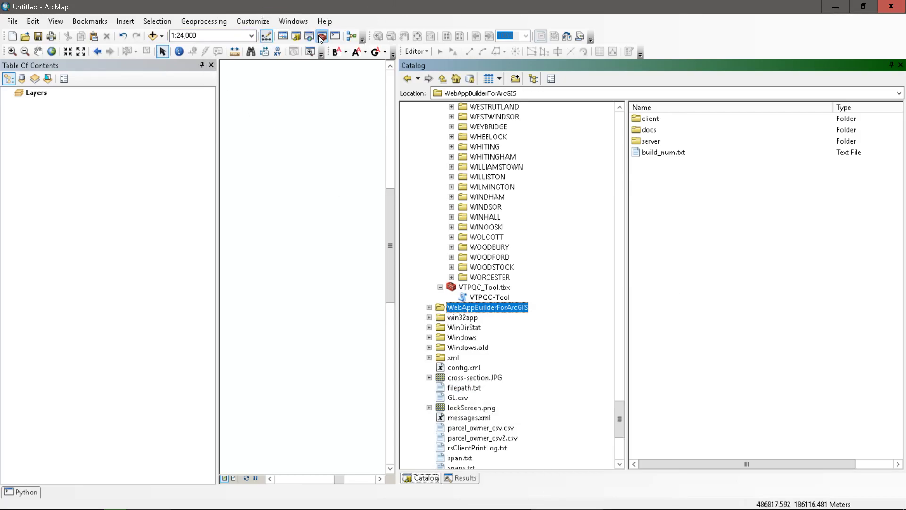
Open the VTPQC-Tool script in VTPQC_Tool.tbx and allow the ActiveX control interaction
left_click(482, 291)
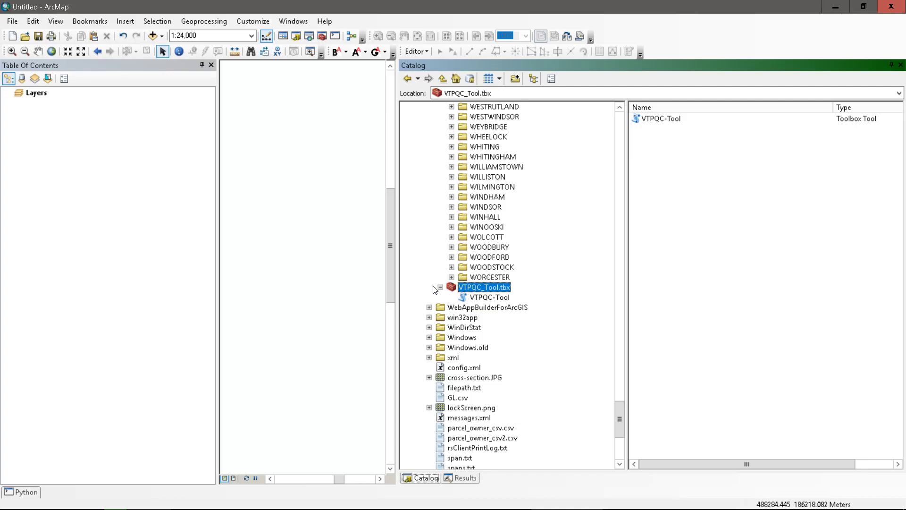
double_click(454, 290)
double_click(455, 290)
left_click(487, 297)
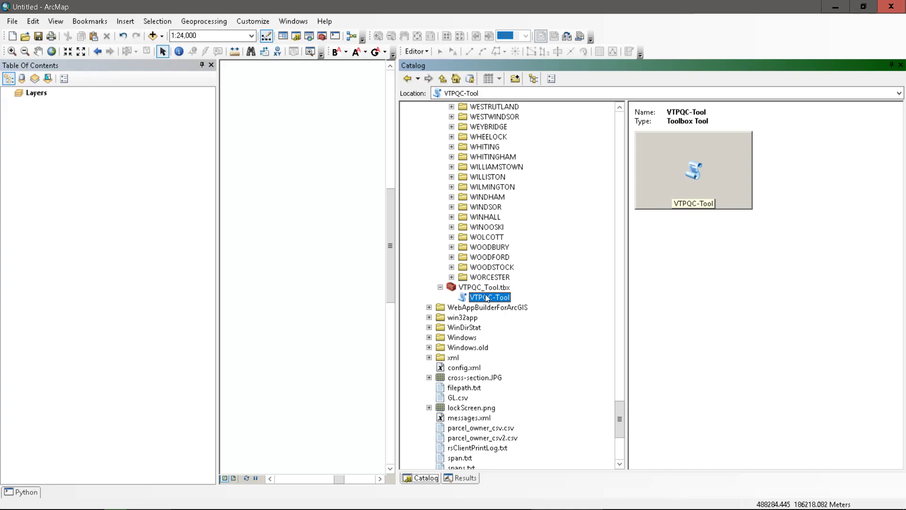
double_click(487, 298)
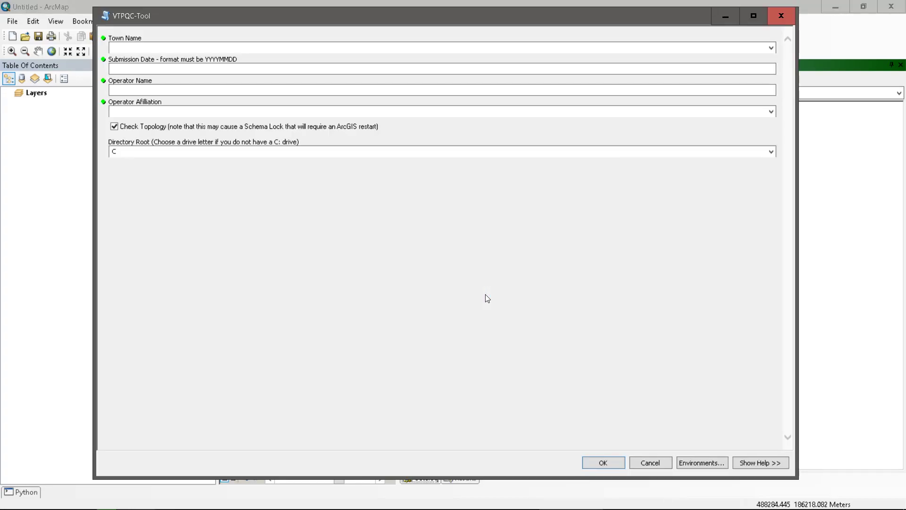
left_click(659, 43)
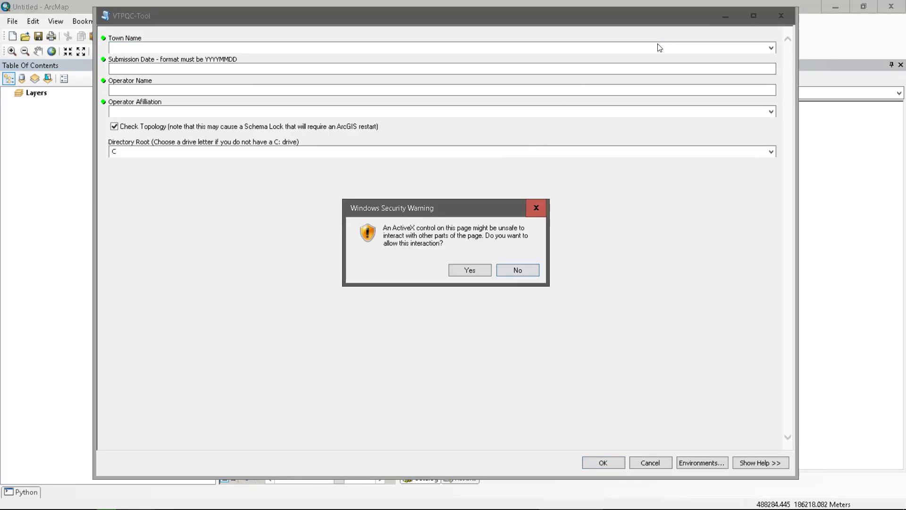
left_click(477, 272)
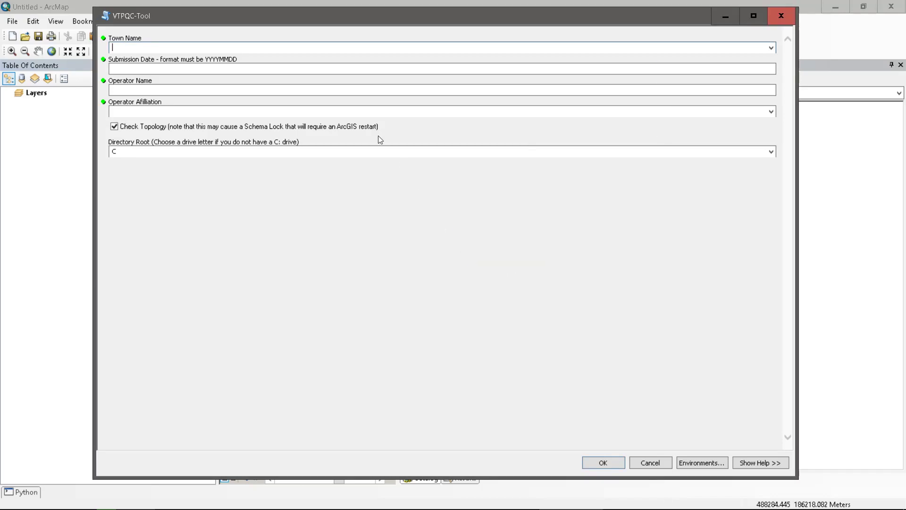
Set the tool's town name to NORTHFIELD
left_click(771, 48)
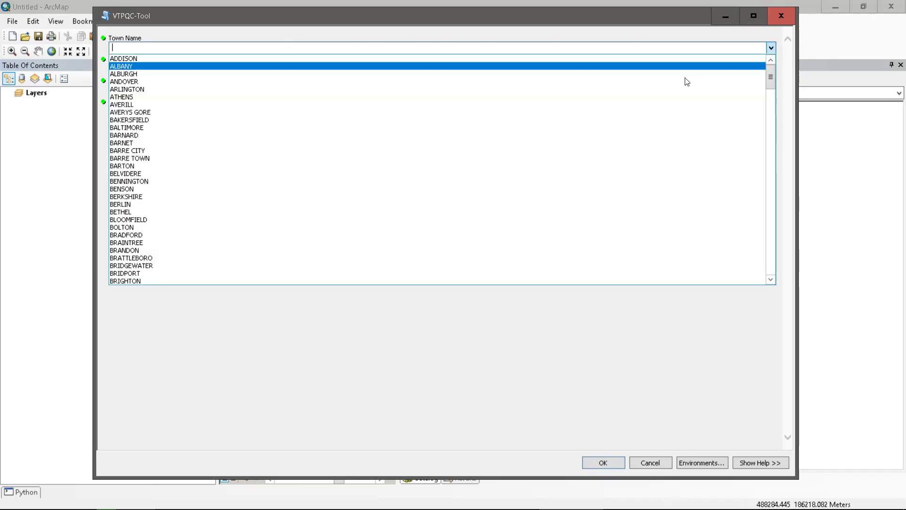
left_click(209, 48)
type("north")
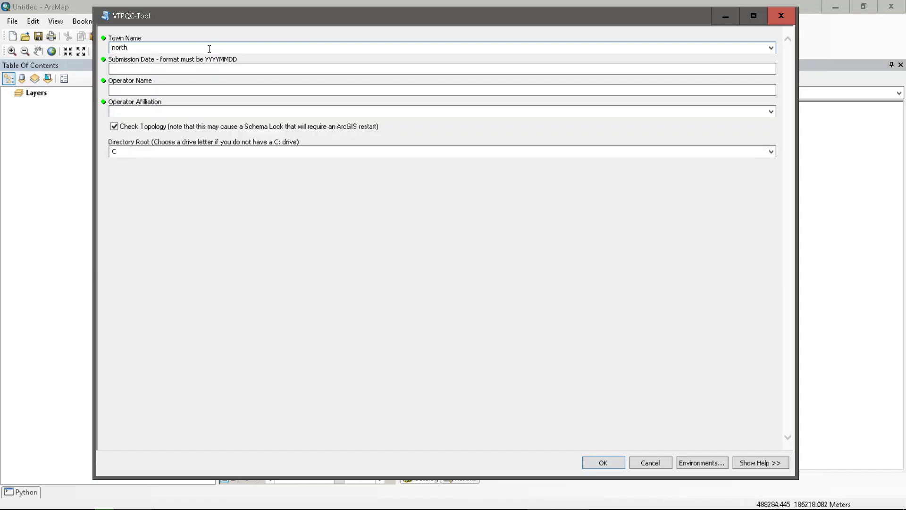
key("Down")
key("Down")
left_click(209, 49)
Check Northfield's submission folder name in File Explorer and set the tool's submission date to 20170810
left_click(199, 67)
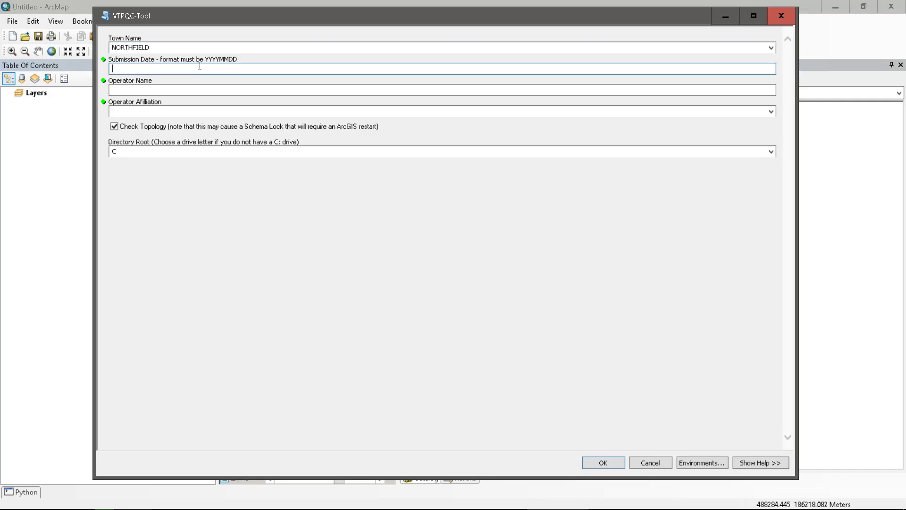
key("alt+Tab")
key("Tab")
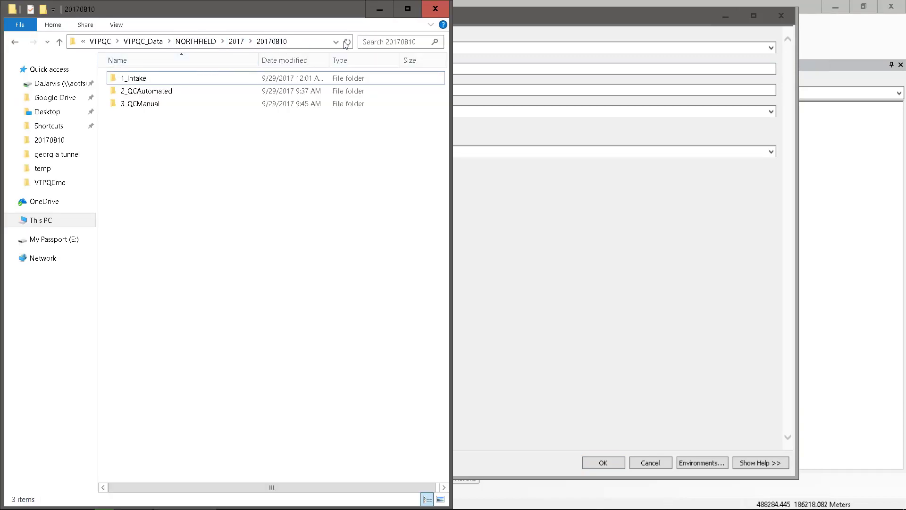
left_click(484, 14)
left_click(183, 68)
type("20")
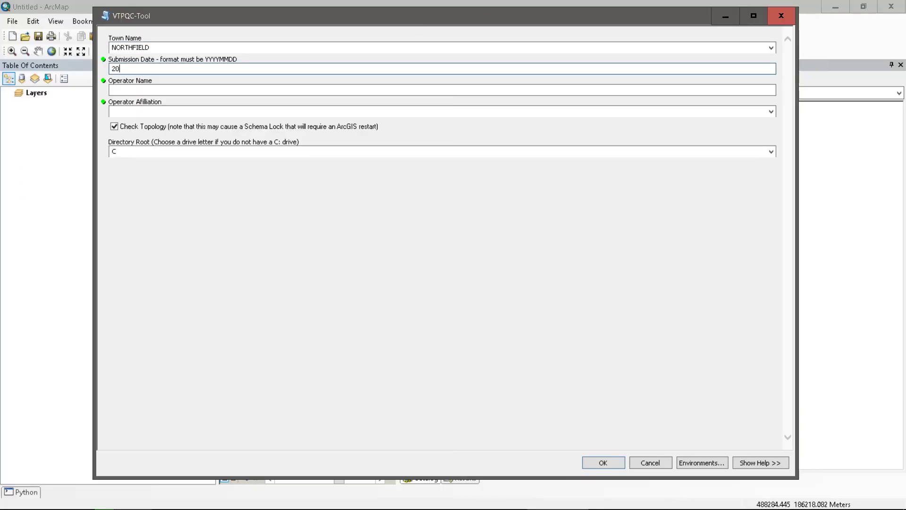
type("170810")
Enter the operator's name and set the operator affiliation to VTrans
left_click(135, 89)
type("daniel")
key("Tab")
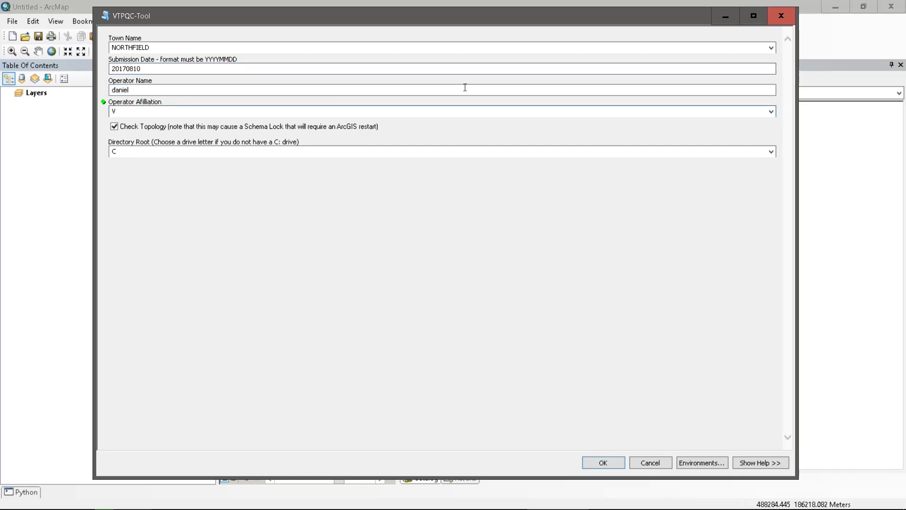
left_click(771, 112)
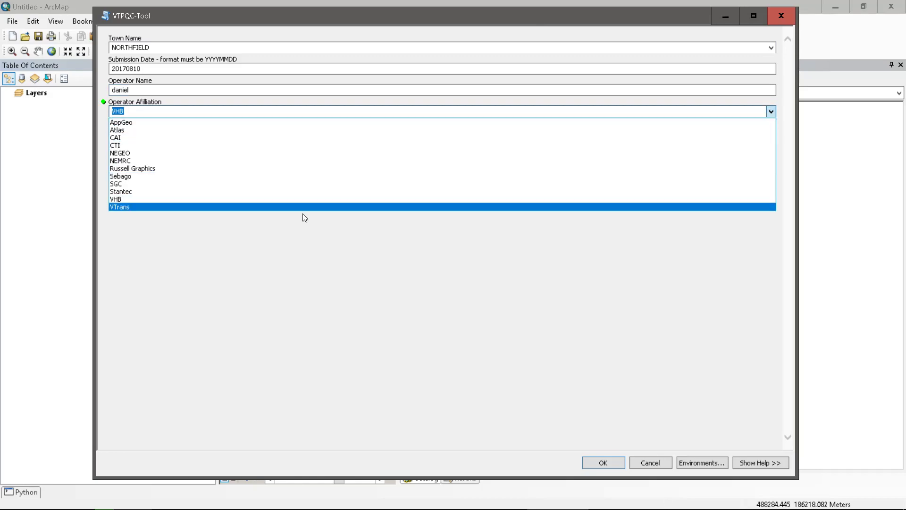
left_click(150, 110)
type("VT")
key("Down")
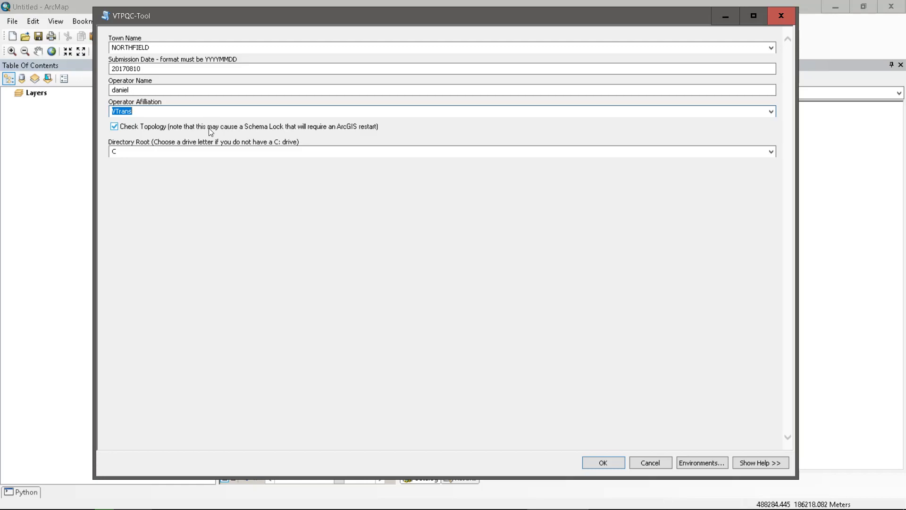
left_click_drag(299, 14, 328, 15)
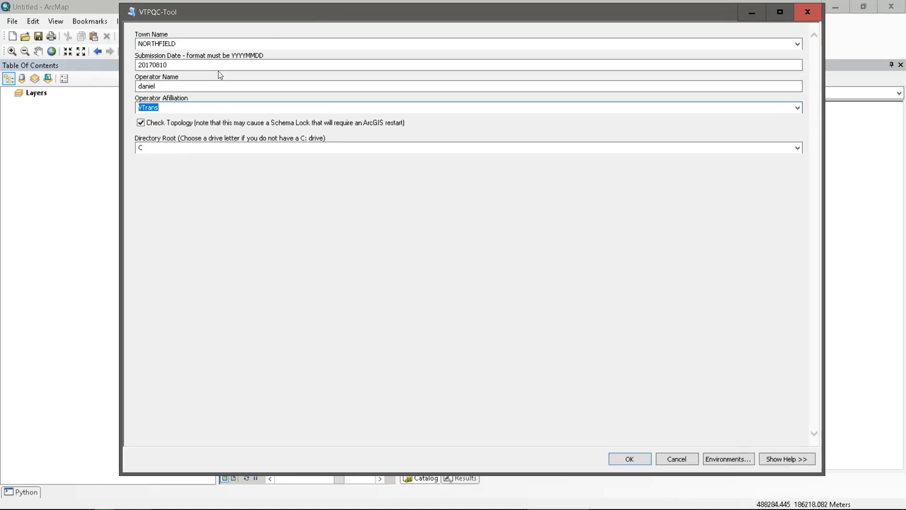
left_click_drag(289, 12, 284, 44)
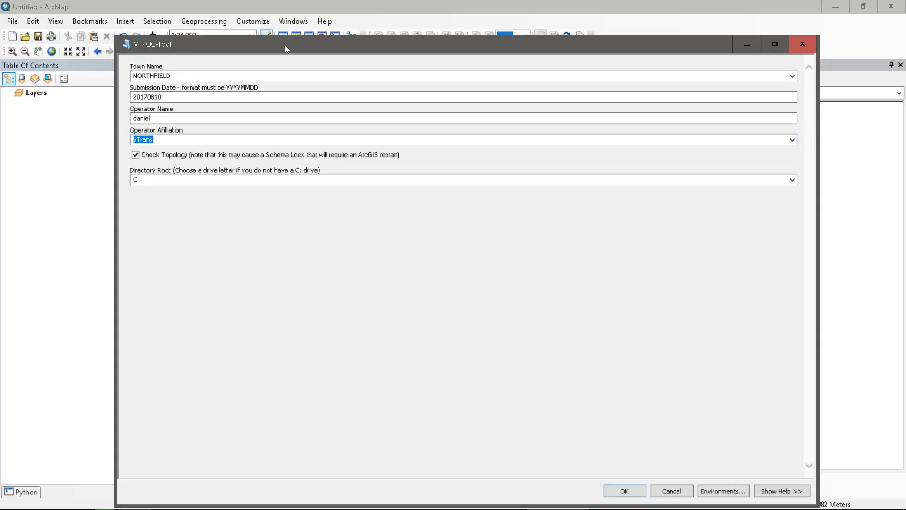
left_click_drag(284, 44, 272, 15)
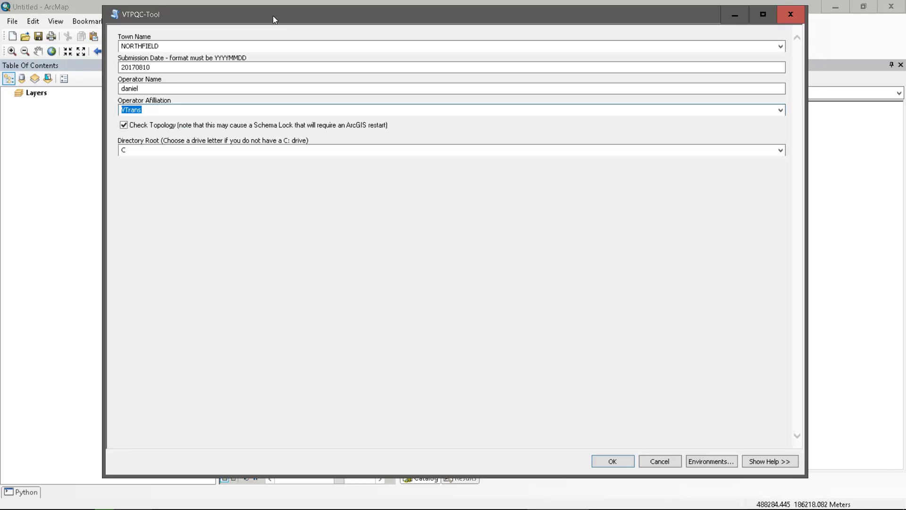
Toggle the Check Topology option off and on, leaving it enabled
left_click(162, 110)
left_click(122, 125)
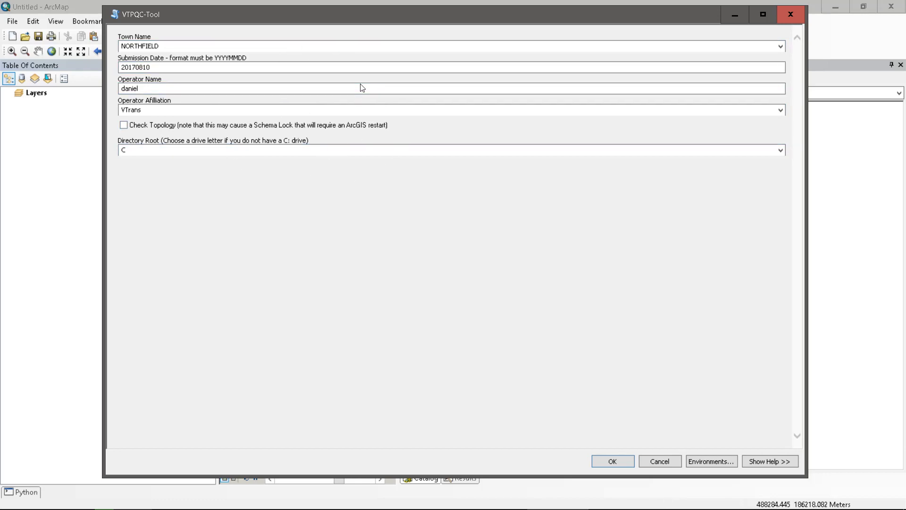
left_click(176, 126)
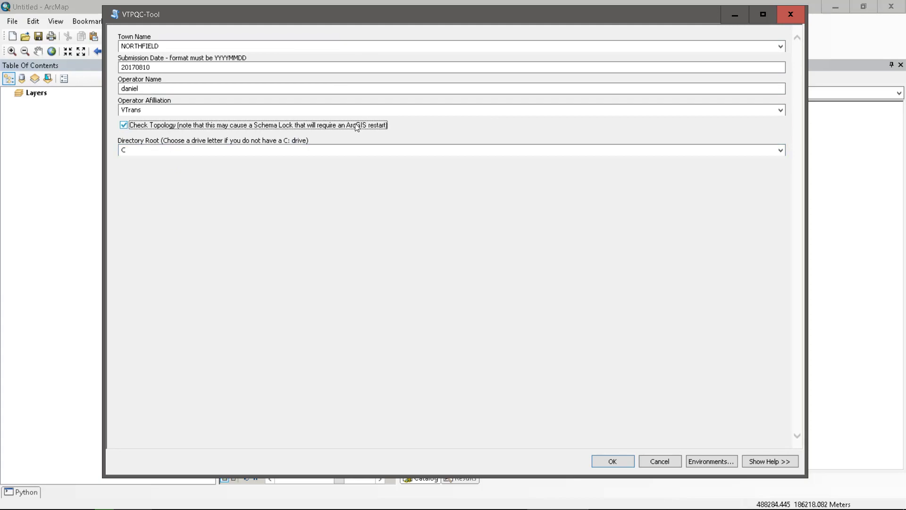
left_click(421, 127)
left_click_drag(339, 13, 345, 149)
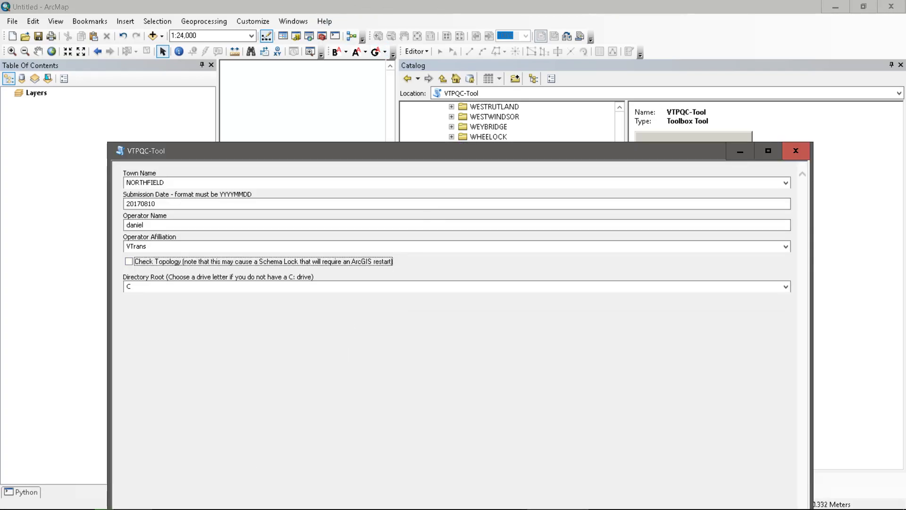
mouse_move(244, 499)
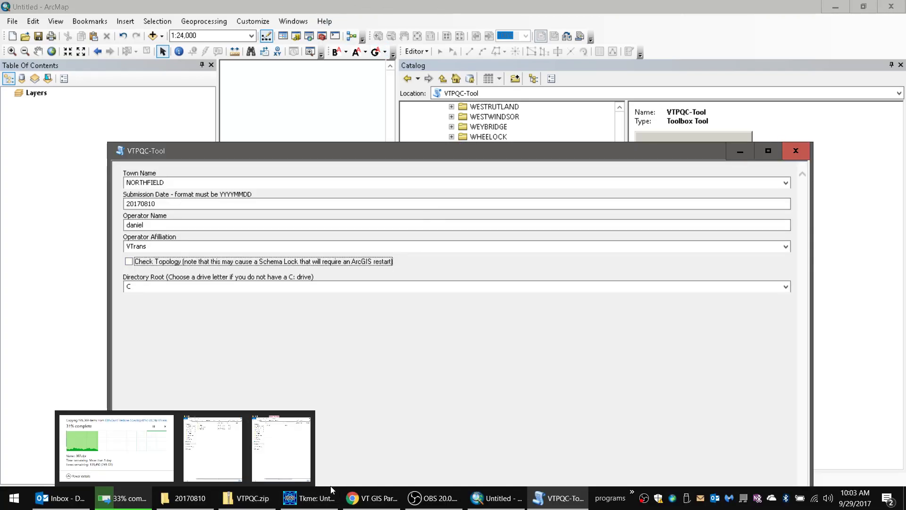
left_click_drag(326, 143, 334, 23)
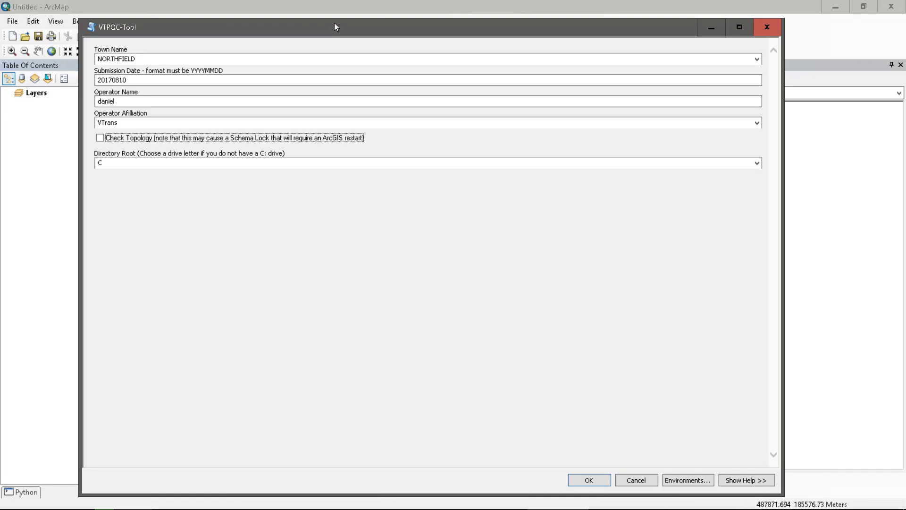
left_click_drag(335, 23, 332, 10)
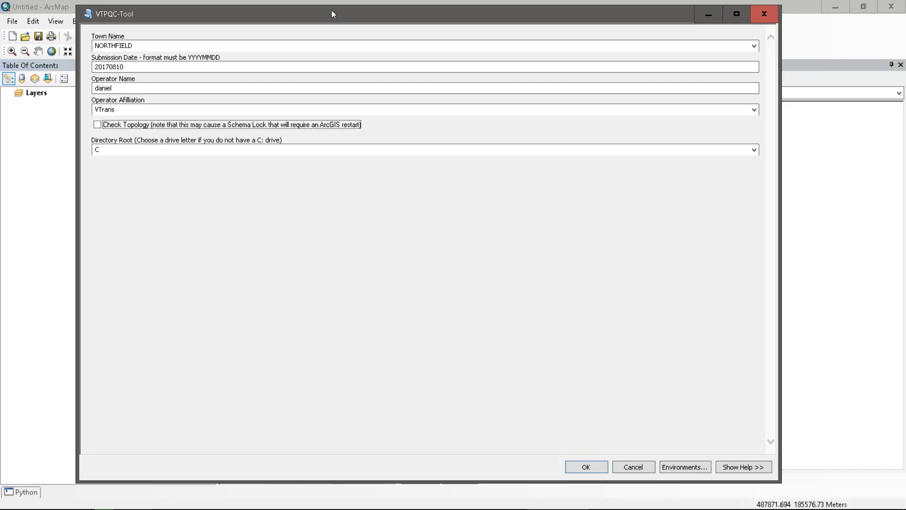
left_click_drag(319, 17, 324, 26)
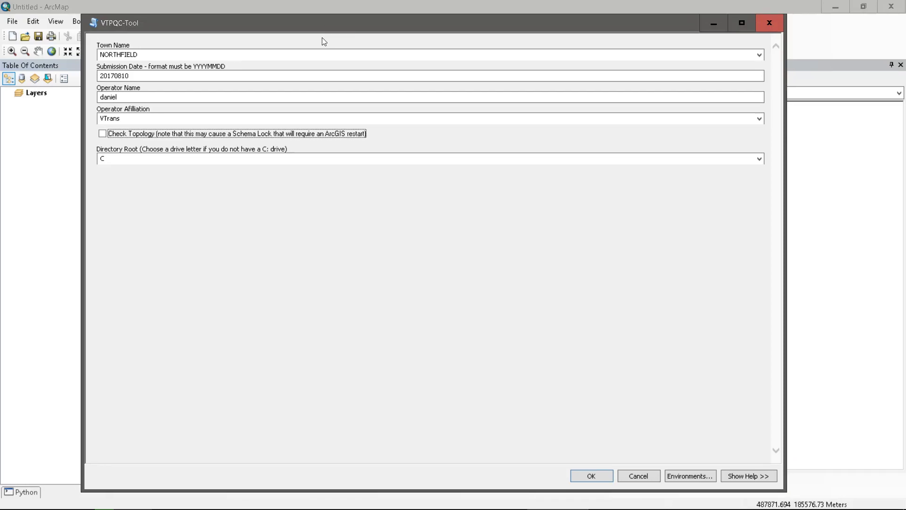
left_click(145, 133)
left_click_drag(354, 29, 366, 34)
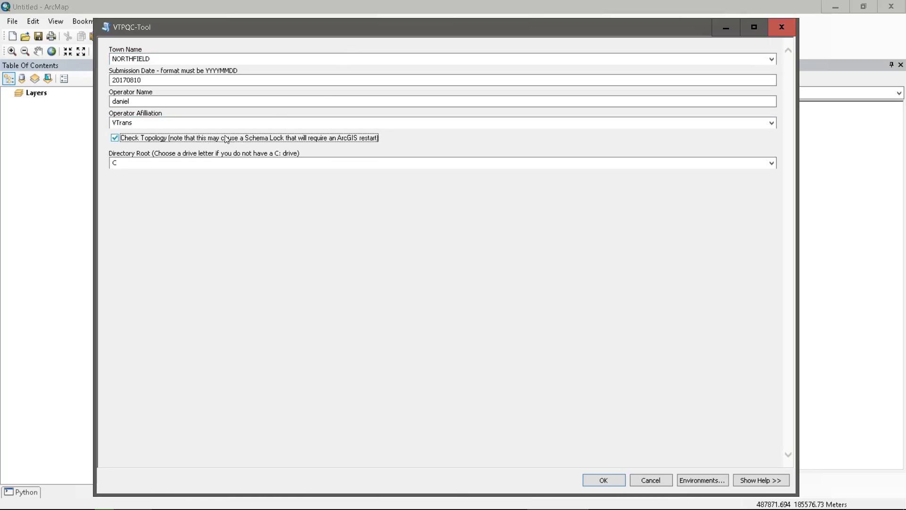
Look through the drive letters for the directory root, keep C and run VTPQC-Tool
left_click(169, 161)
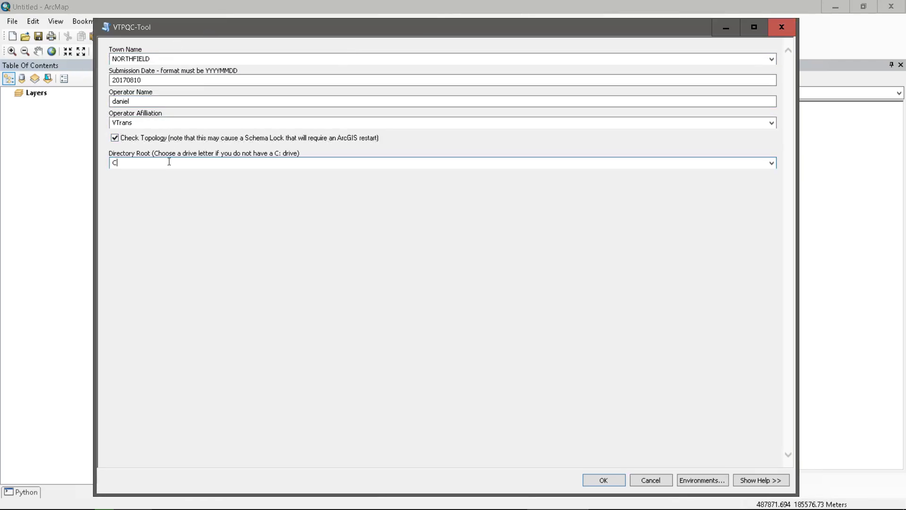
left_click(771, 162)
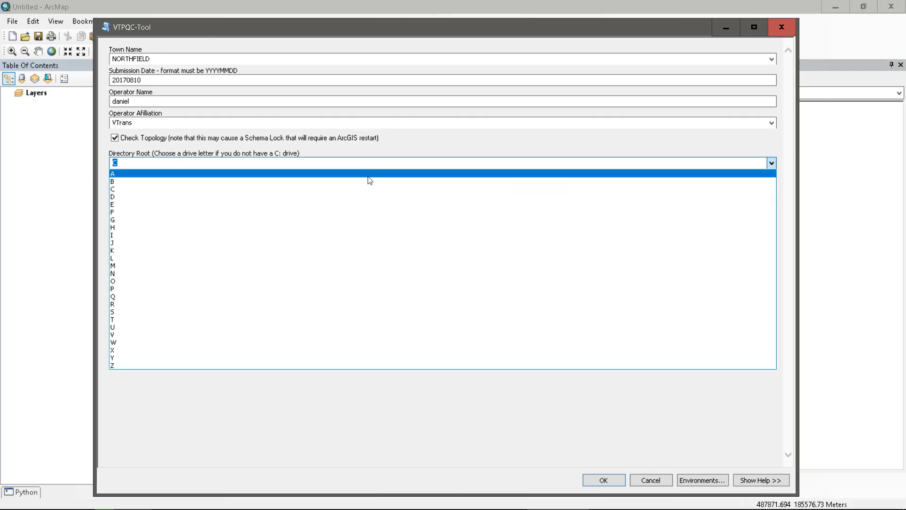
left_click(156, 159)
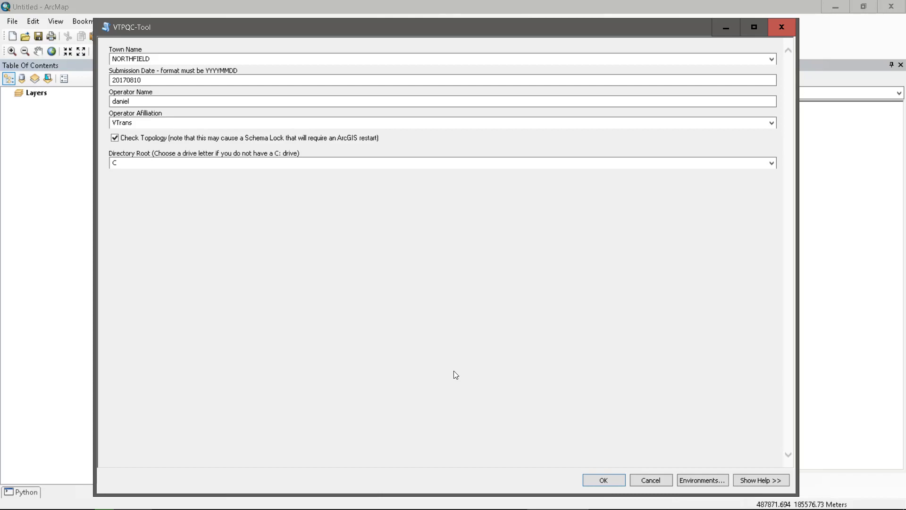
left_click(608, 475)
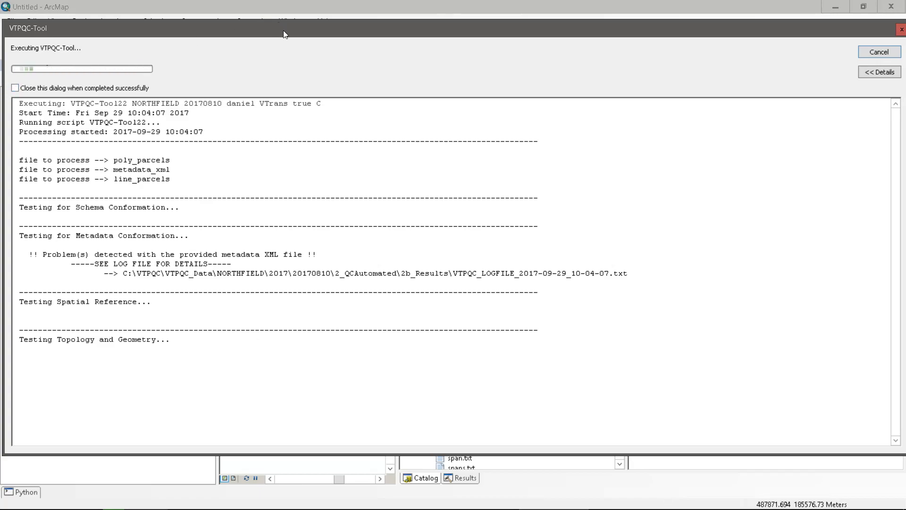
Highlight the log file path in the tool messages, find the log in 2_QCAutomated\2b_Results in File Explorer and return to the progress window
left_click_drag(284, 33, 283, 24)
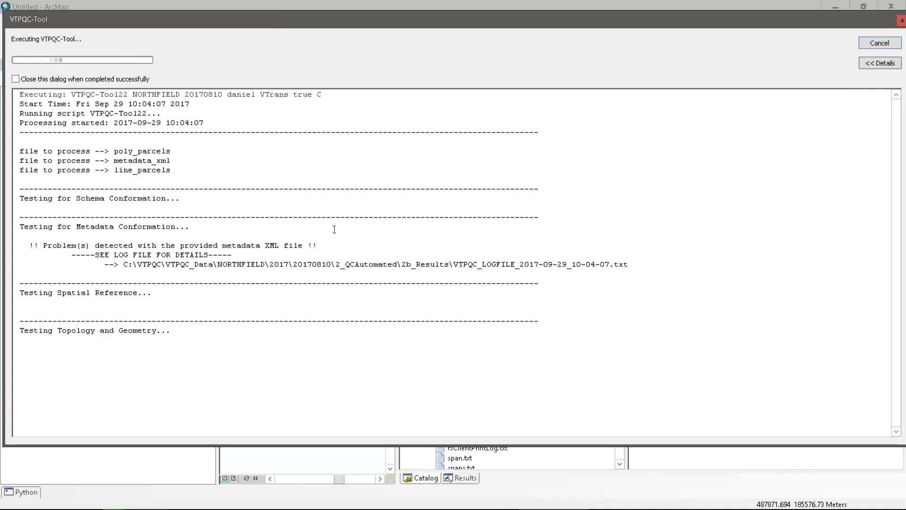
left_click_drag(124, 264, 626, 265)
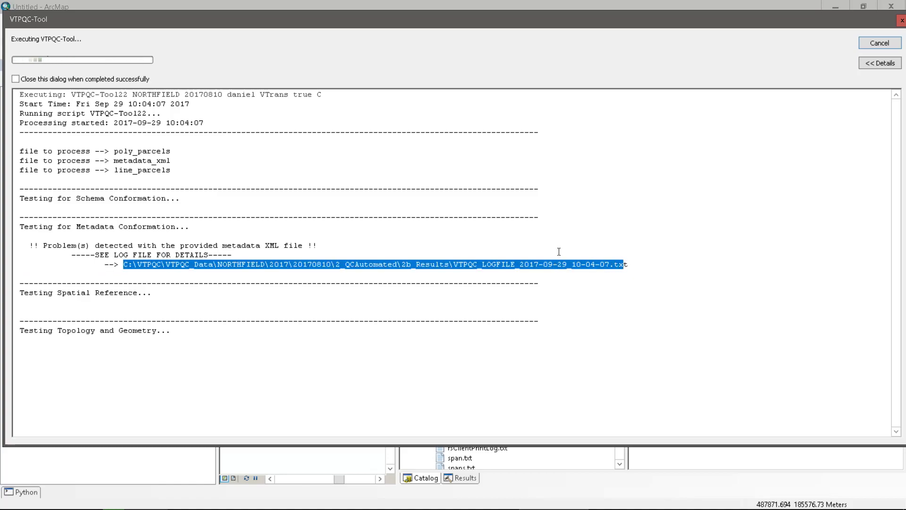
key("alt+Tab")
key("alt+Tab")
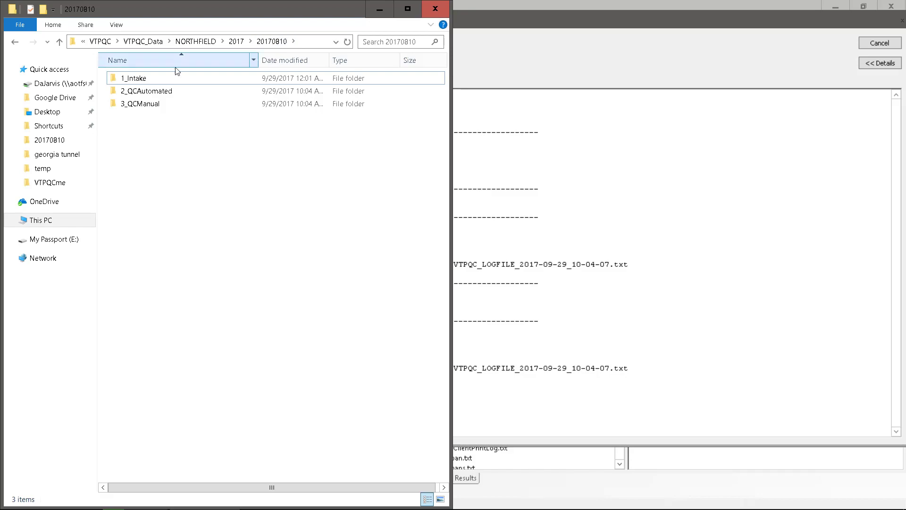
double_click(137, 91)
double_click(141, 93)
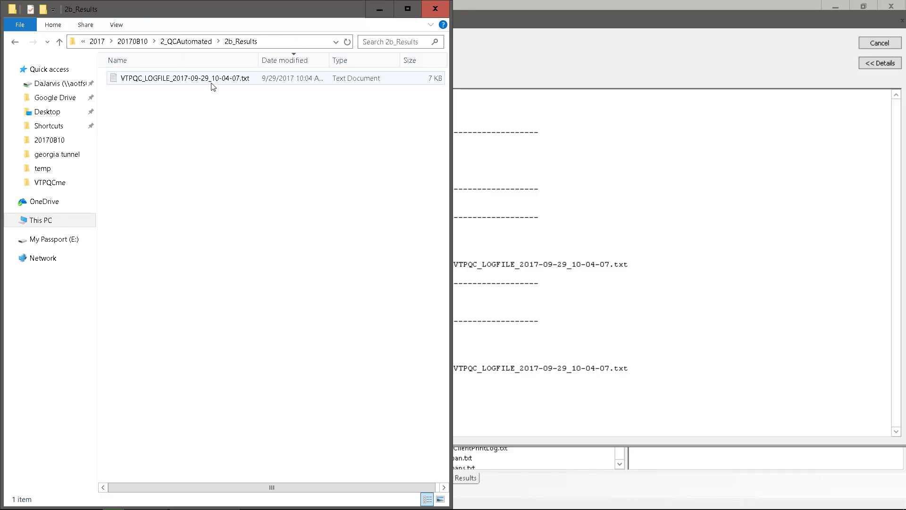
left_click(380, 9)
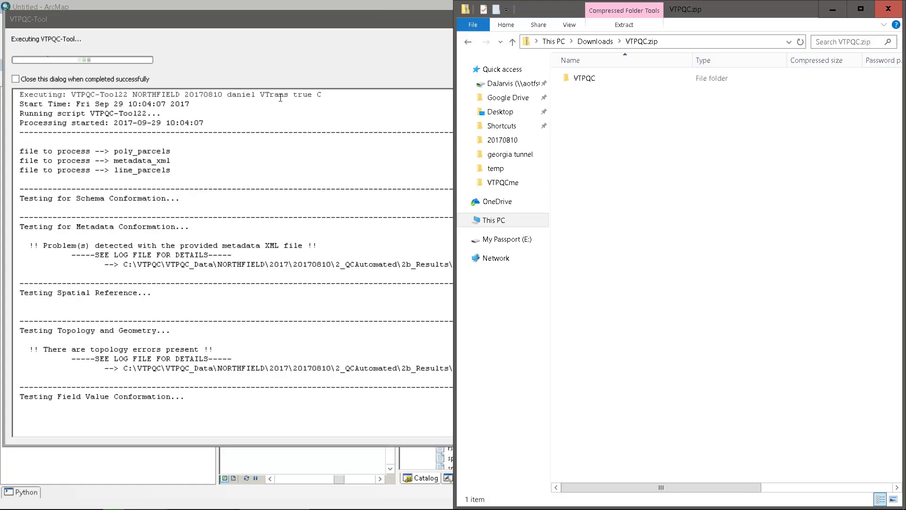
left_click(250, 20)
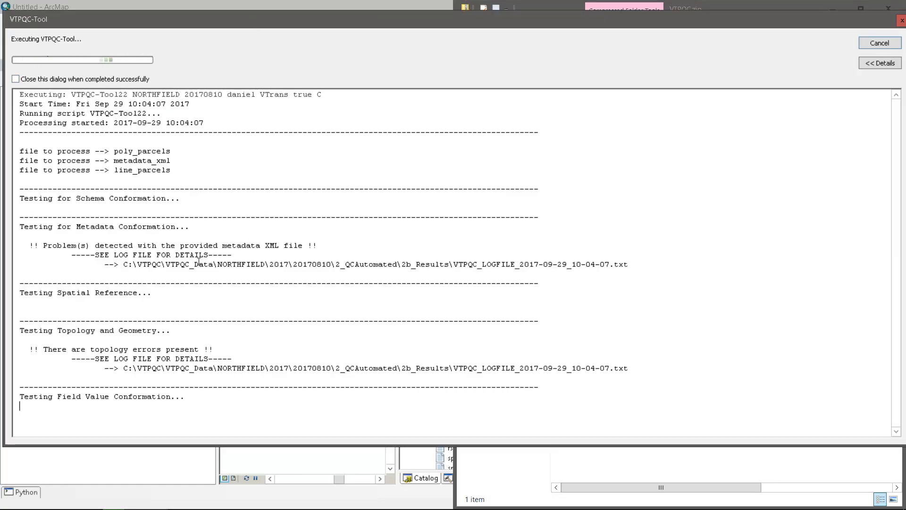
Examine the running VTPQC-Tool's progress messages for the schema, metadata, spatial reference and topology tests
left_click_drag(632, 264, 440, 274)
left_click_drag(152, 372, 185, 375)
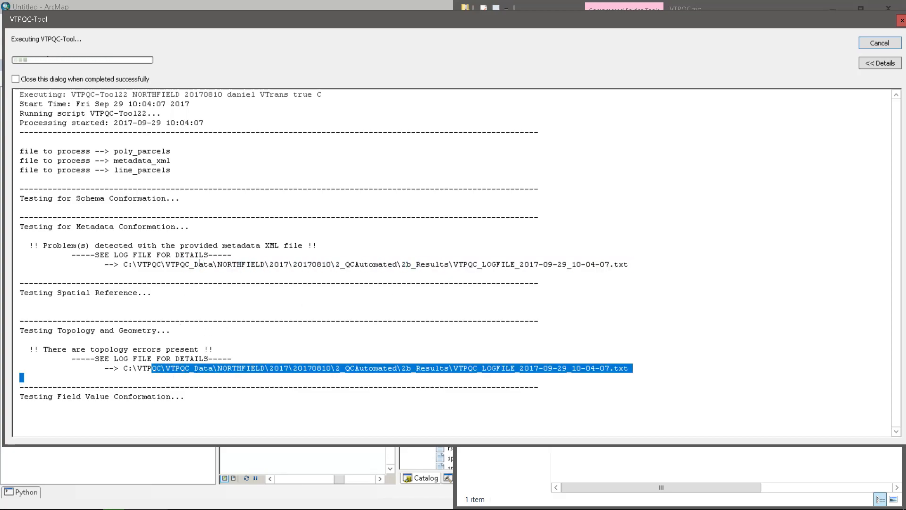
left_click(226, 196)
left_click(89, 182)
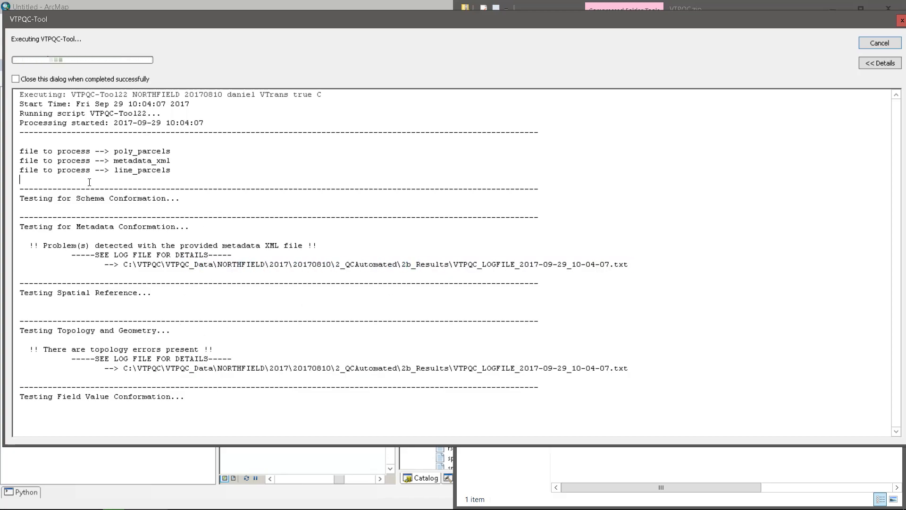
left_click(104, 255)
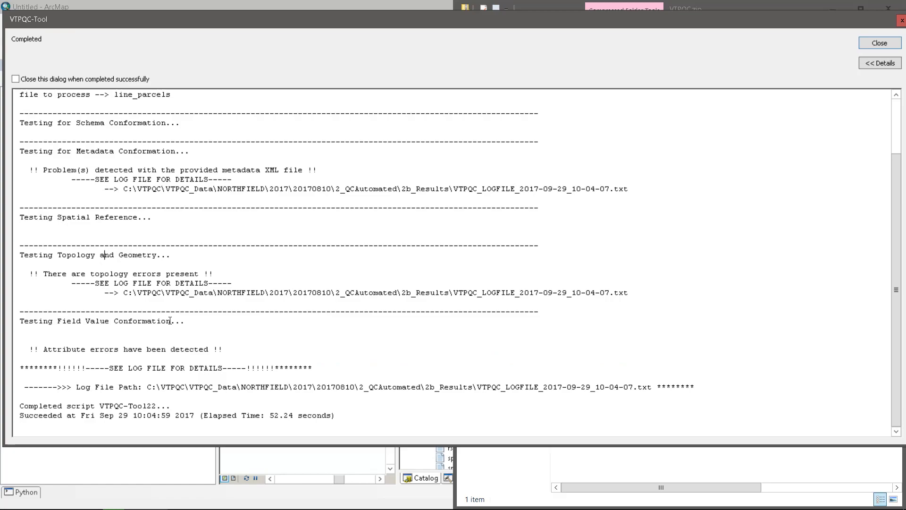
Review the completed VTPQC-Tool report from the list of processed files through the field value test
scroll(189, 303, "up", 3)
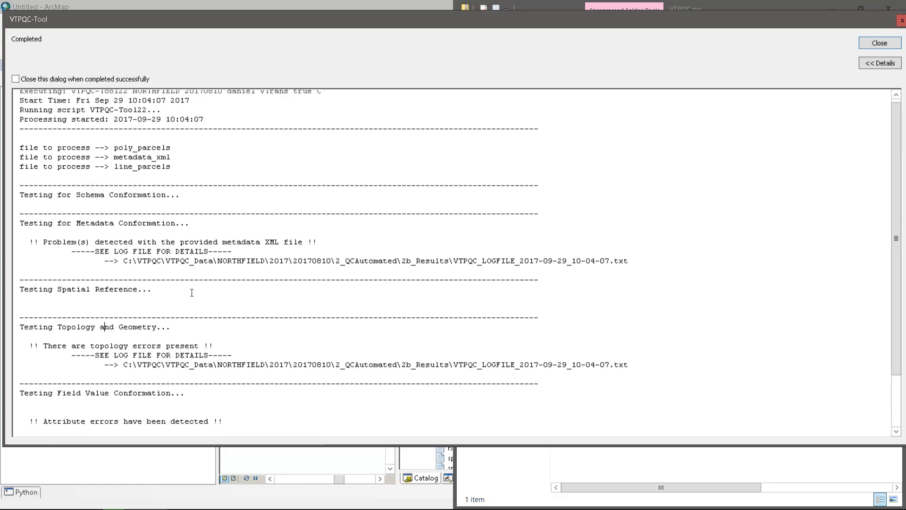
scroll(194, 303, "down", 3)
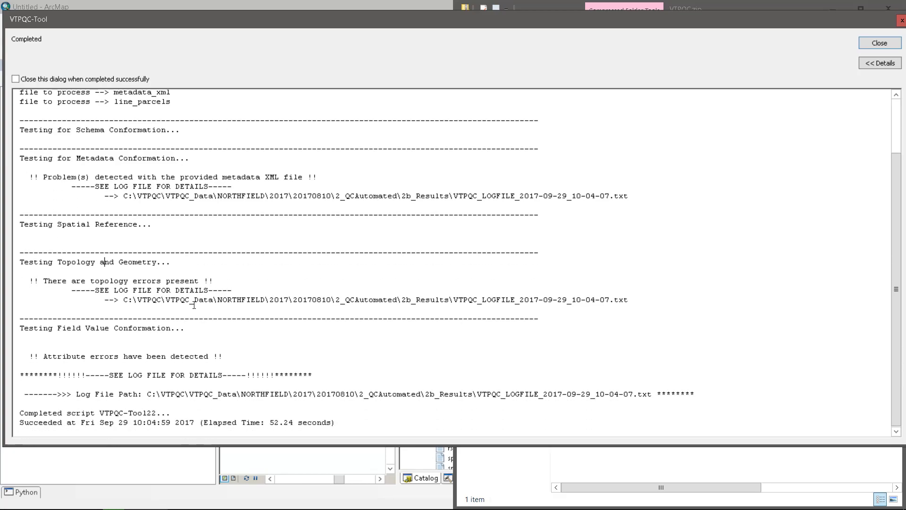
scroll(194, 305, "up", 3)
scroll(145, 329, "down", 3)
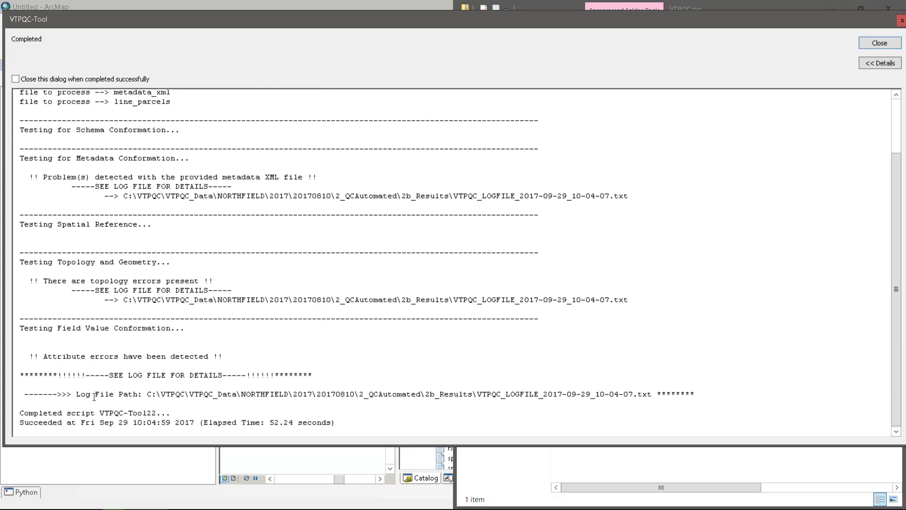
scroll(150, 200, "up", 3)
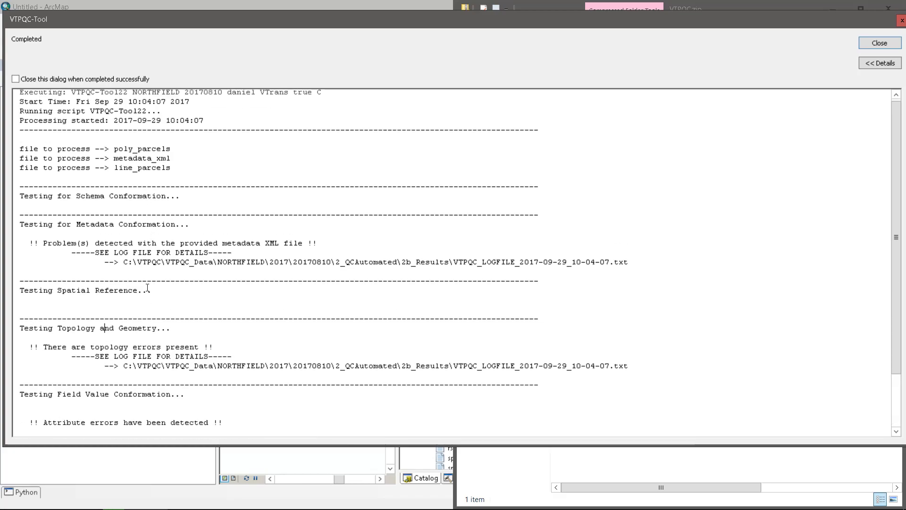
left_click(204, 155)
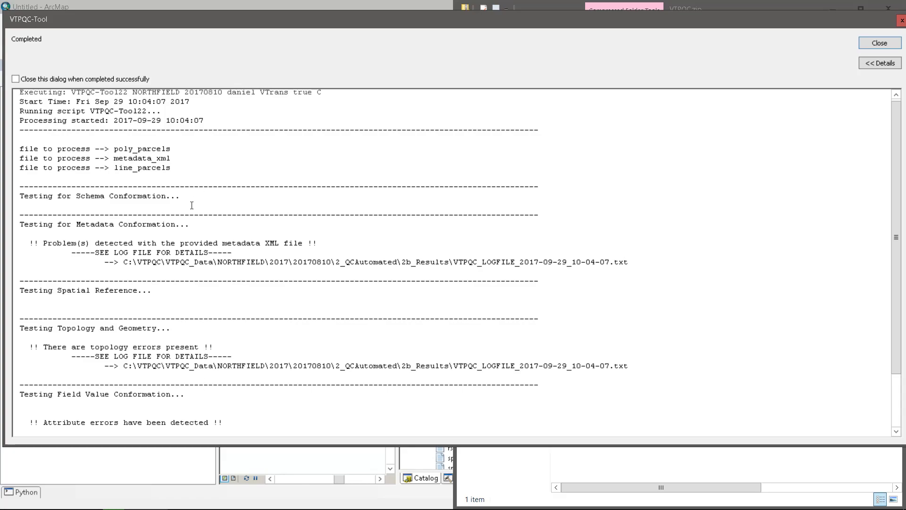
scroll(192, 205, "down", 3)
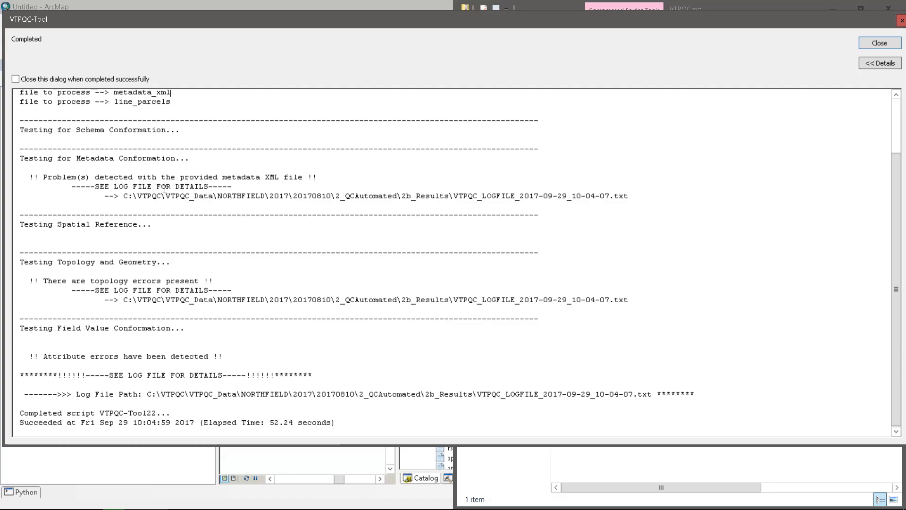
scroll(145, 204, "up", 1)
scroll(145, 204, "down", 1)
Examine the problems flagged by the metadata, topology and attribute tests and the log file paths given for them
left_click_drag(95, 177, 267, 205)
left_click_drag(20, 281, 259, 307)
left_click_drag(62, 375, 21, 366)
left_click(178, 368)
left_click_drag(150, 380, 618, 394)
left_click_drag(205, 302, 20, 300)
left_click_drag(203, 195, 427, 196)
left_click_drag(227, 300, 281, 301)
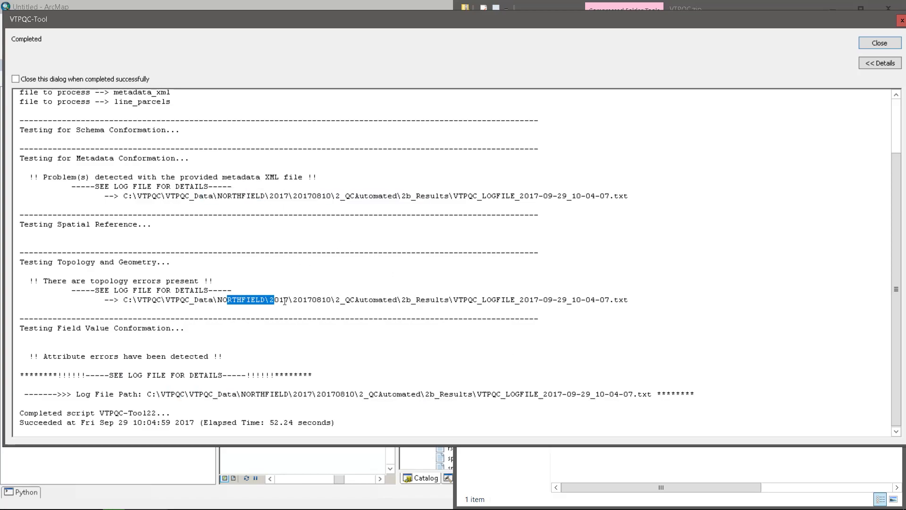
left_click_drag(96, 158, 329, 185)
left_click(336, 187)
left_click(113, 234)
left_click_drag(147, 187, 325, 195)
left_click_drag(170, 301, 223, 301)
left_click(100, 241)
Check the log file in the 2b_Results folder against the log paths listed in the tool report
key("alt+Tab")
key("alt+Tab")
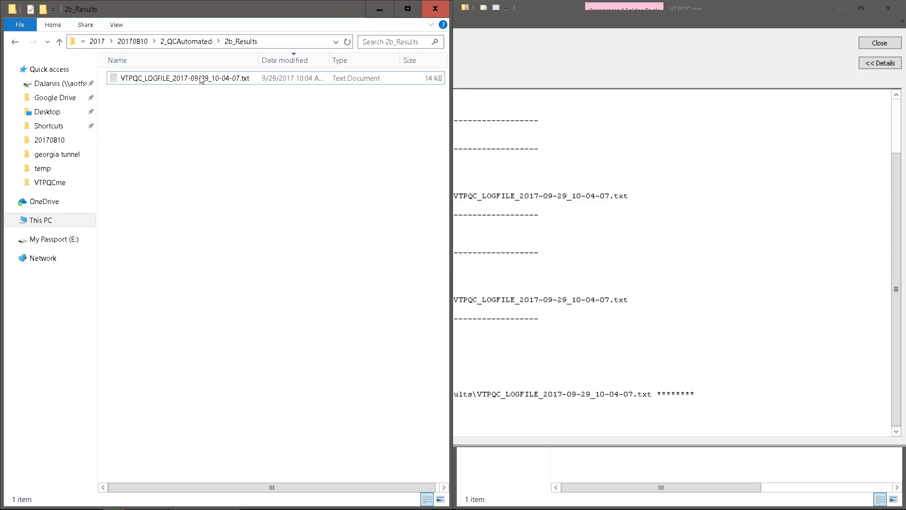
left_click(572, 61)
left_click_drag(260, 197, 331, 197)
left_click_drag(307, 300, 345, 300)
left_click_drag(284, 394, 336, 393)
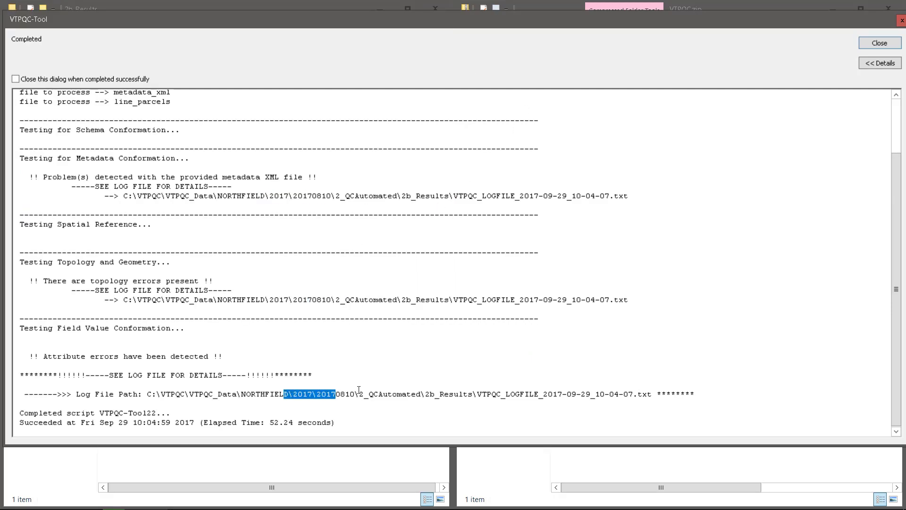
left_click_drag(228, 196, 292, 198)
left_click(280, 252)
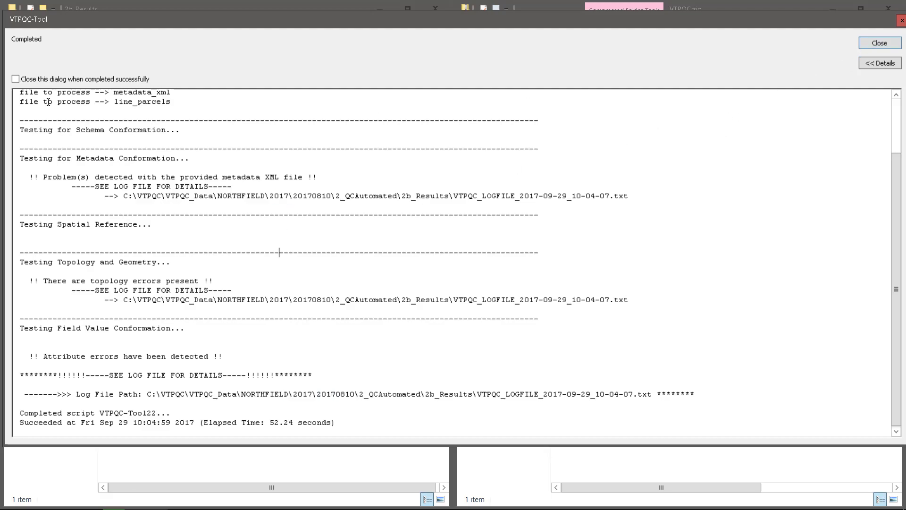
Finish reviewing the completed VTPQC-Tool report and close it
scroll(260, 180, "up", 2)
scroll(252, 225, "down", 2)
left_click(880, 42)
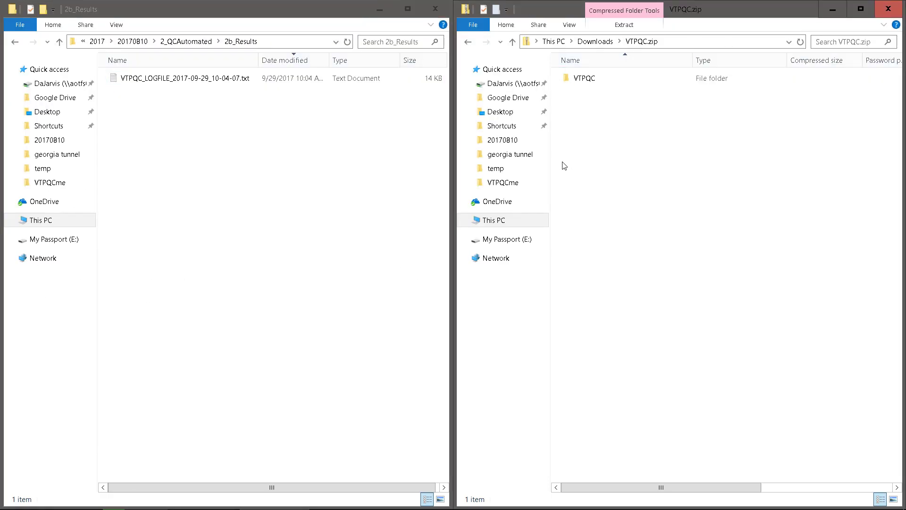
Switch to ArcMap and view the VTPQC-Tool run's messages in the current session results, collapsing the entry when done
key("alt+Tab")
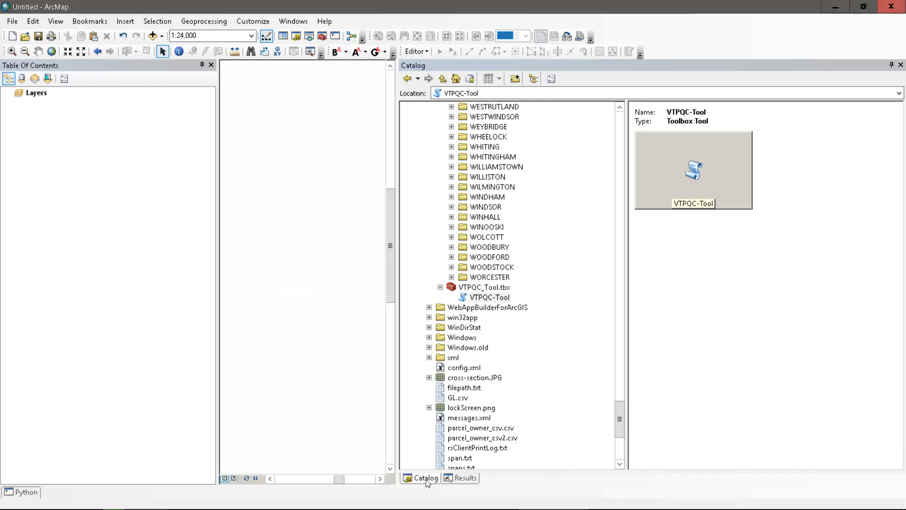
left_click(465, 477)
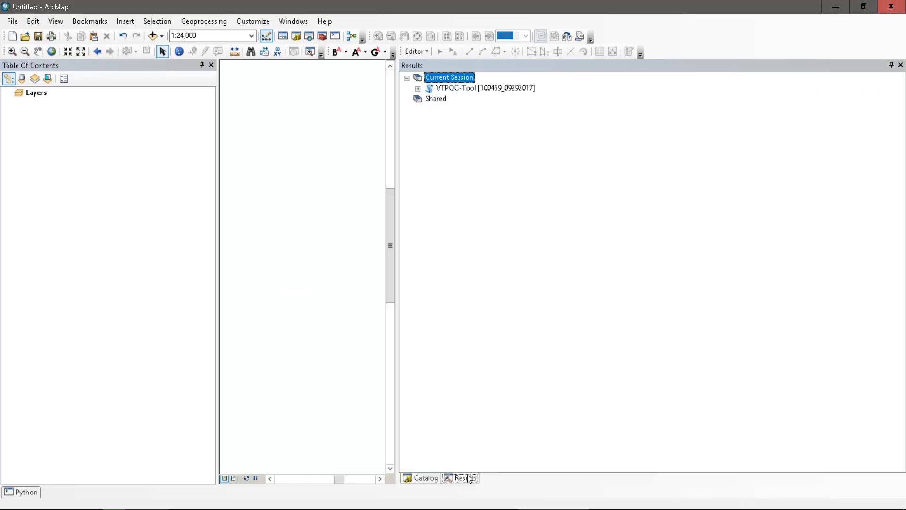
left_click(465, 89)
left_click(417, 89)
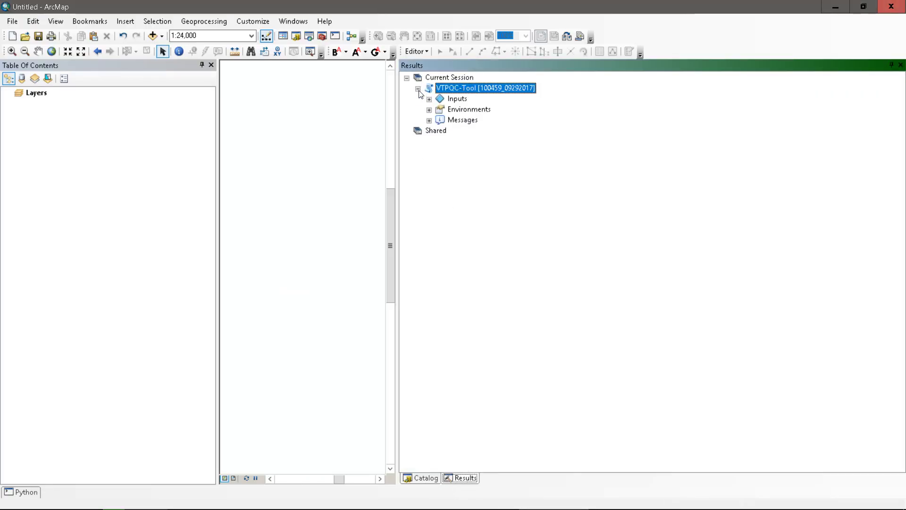
left_click(429, 120)
scroll(457, 124, "up", 2)
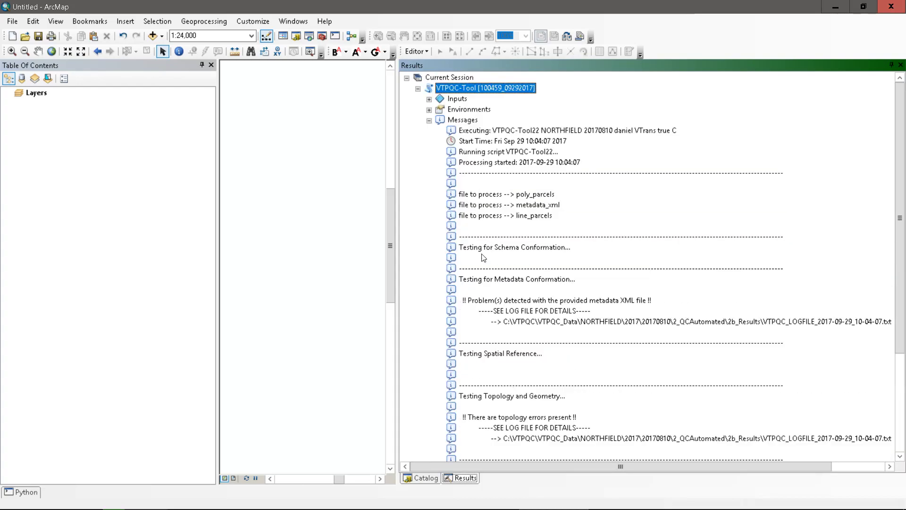
left_click(429, 120)
left_click(417, 89)
left_click(448, 77)
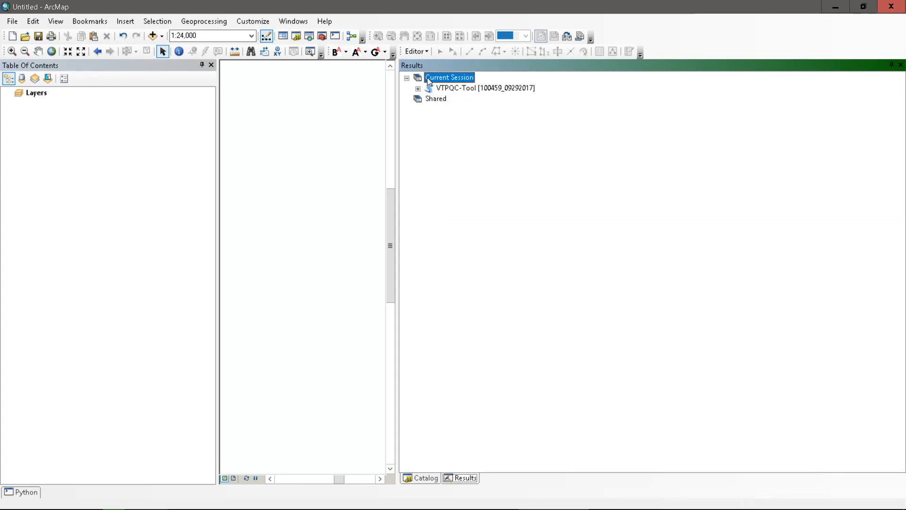
Open VTPQC_LOGFILE_2017-09-29_10-04-07.txt from the 2b_Results folder in Notepad and maximize its window
key("alt+Tab")
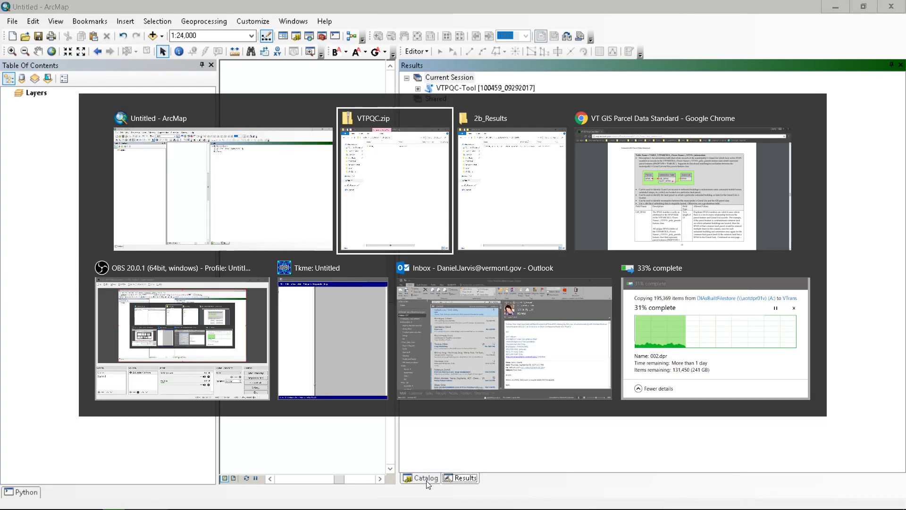
key("alt+Tab")
double_click(228, 79)
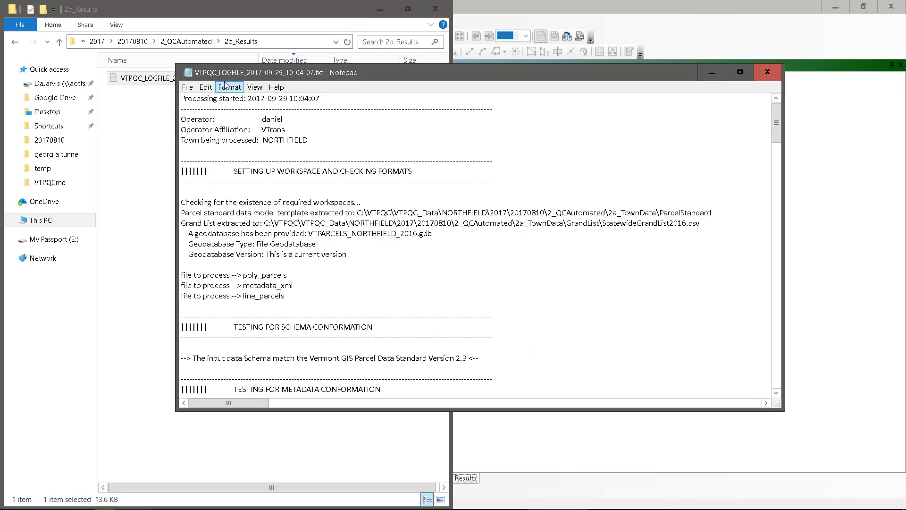
left_click(739, 72)
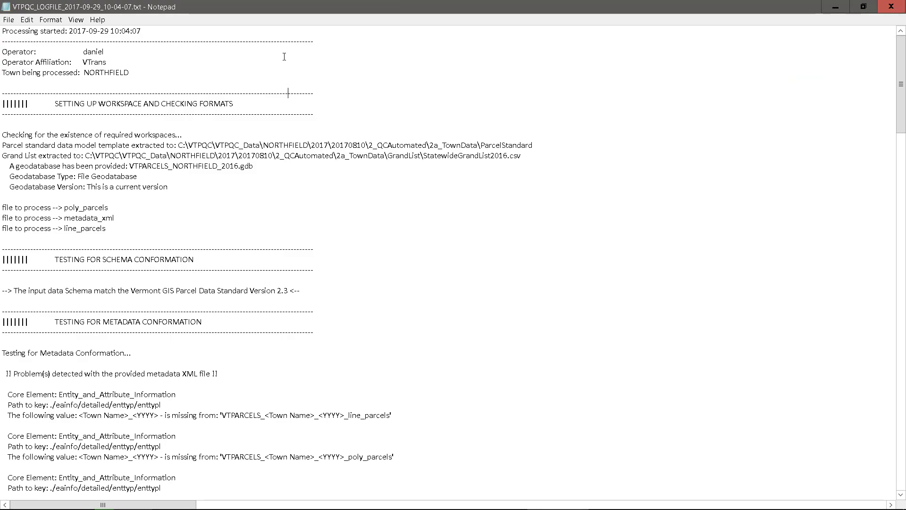
Look over the whole log file, its section headings and the operator and town details in its header
scroll(286, 65, "down", 15)
scroll(229, 198, "up", 15)
left_click_drag(73, 92, 145, 380)
left_click(146, 203)
left_click_drag(61, 106, 192, 104)
left_click_drag(62, 260, 155, 259)
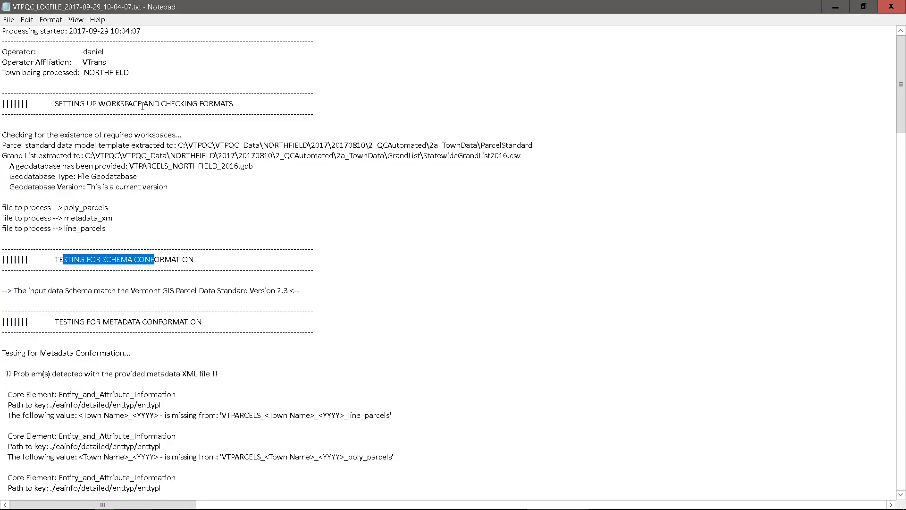
left_click(183, 83)
left_click_drag(183, 83, 19, 28)
left_click(101, 40)
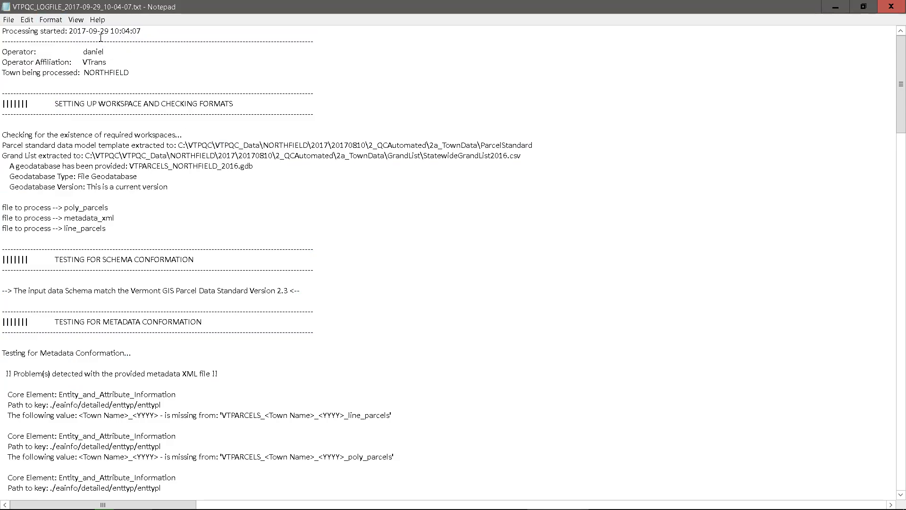
Review the log's workspace setup paths, geodatabase details, files to process and schema conformation result
scroll(148, 144, "down", 2)
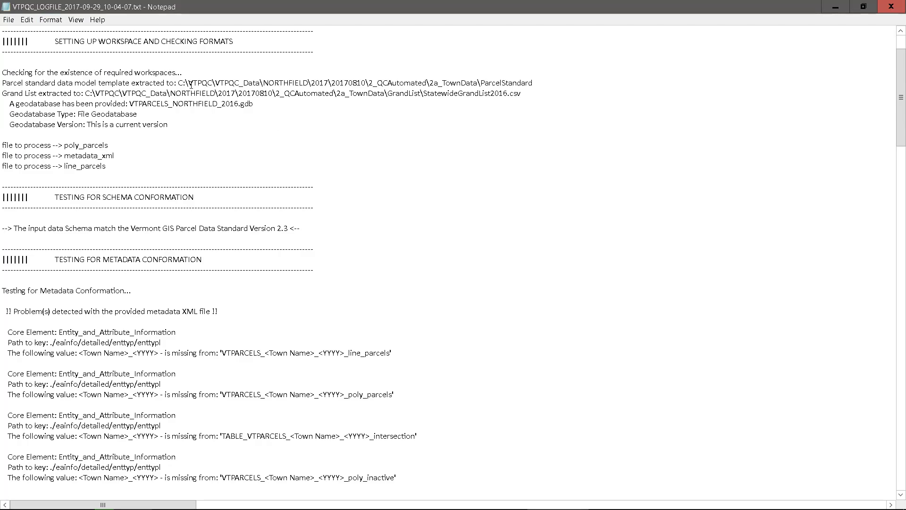
left_click_drag(189, 84, 345, 93)
left_click_drag(129, 104, 57, 125)
left_click_drag(106, 166, 9, 139)
scroll(119, 201, "down", 3)
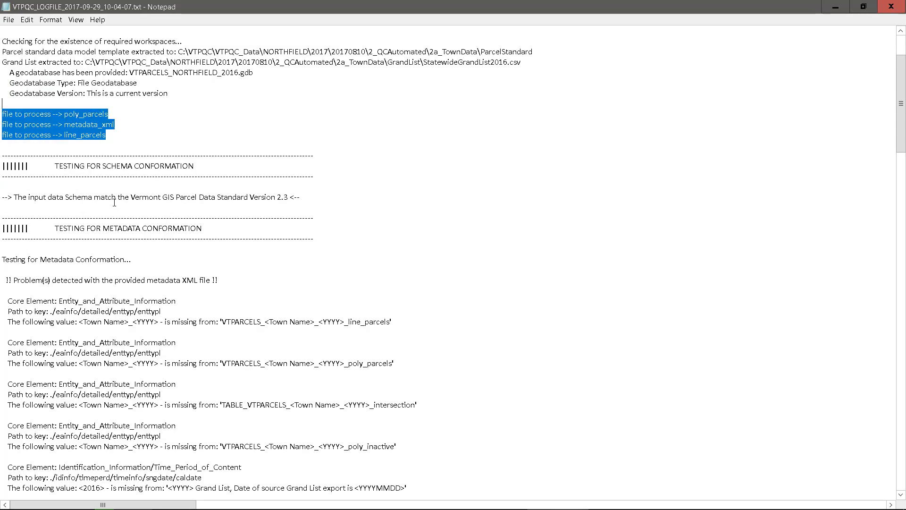
left_click_drag(101, 134, 302, 144)
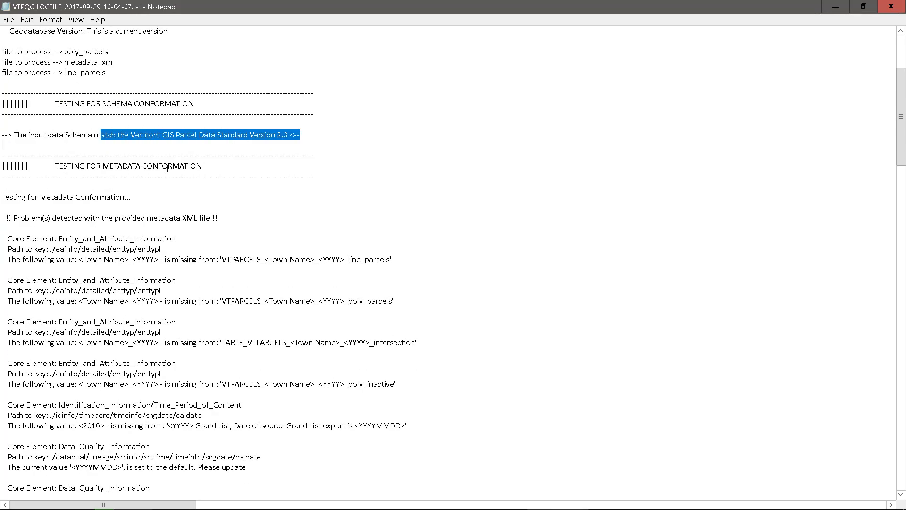
scroll(167, 169, "down", 2)
left_click_drag(68, 42, 101, 42)
left_click(104, 113)
Examine the log's metadata conformation problems, focusing on the first Entity_and_Attribute_Information entry for line_parcels
scroll(105, 116, "down", 1)
left_click_drag(27, 105, 92, 104)
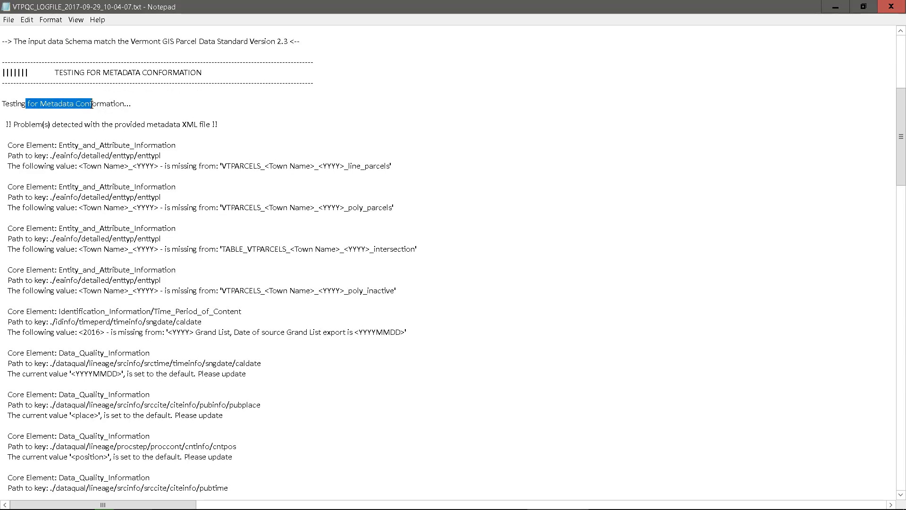
left_click(96, 127)
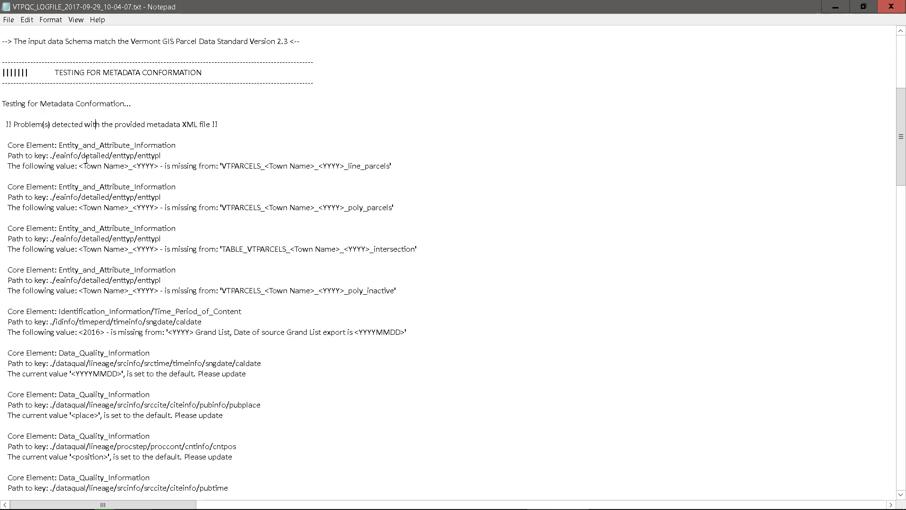
left_click_drag(41, 145, 105, 436)
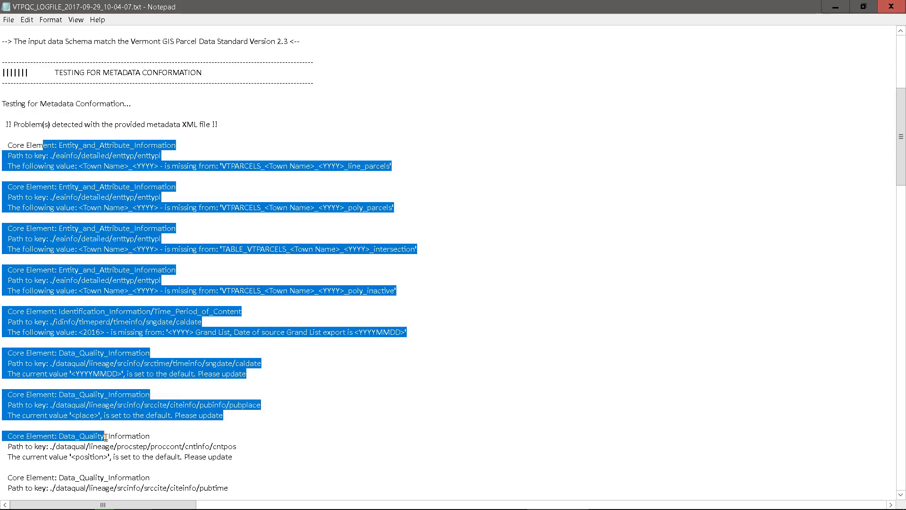
left_click(49, 196)
left_click_drag(43, 128, 2, 145)
left_click(46, 126)
left_click(33, 155)
left_click(427, 160)
left_click(57, 146)
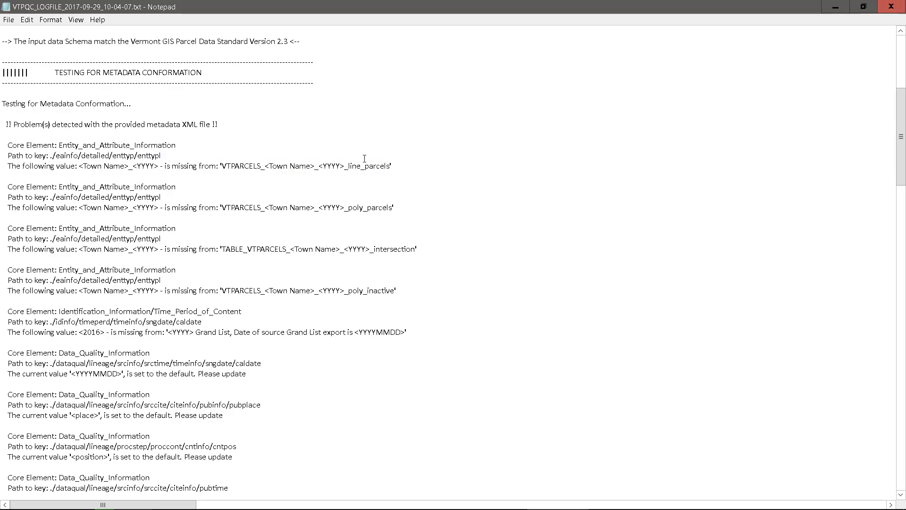
left_click_drag(399, 167, 2, 149)
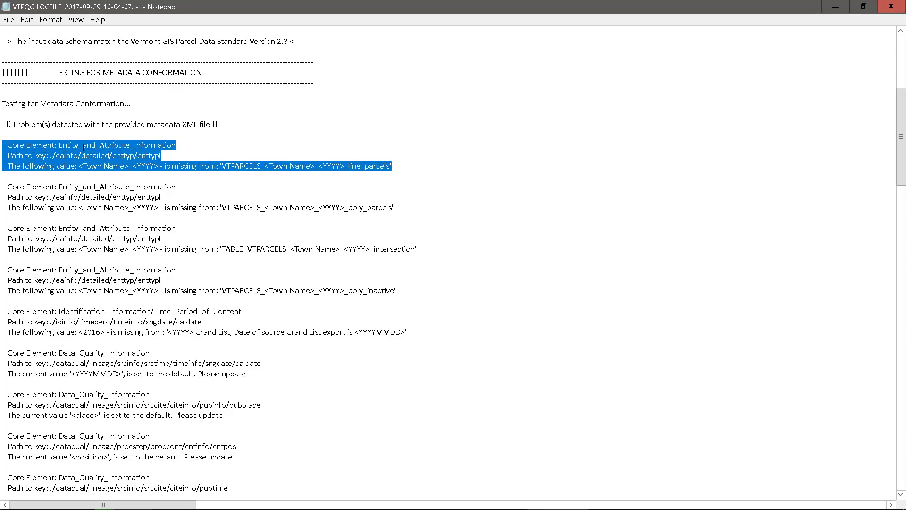
Switch to the Vermont GIS Parcel Data Standard in Chrome and examine the core elements listed under Metadata Content Requirement
key("alt+Tab")
key("alt+Tab")
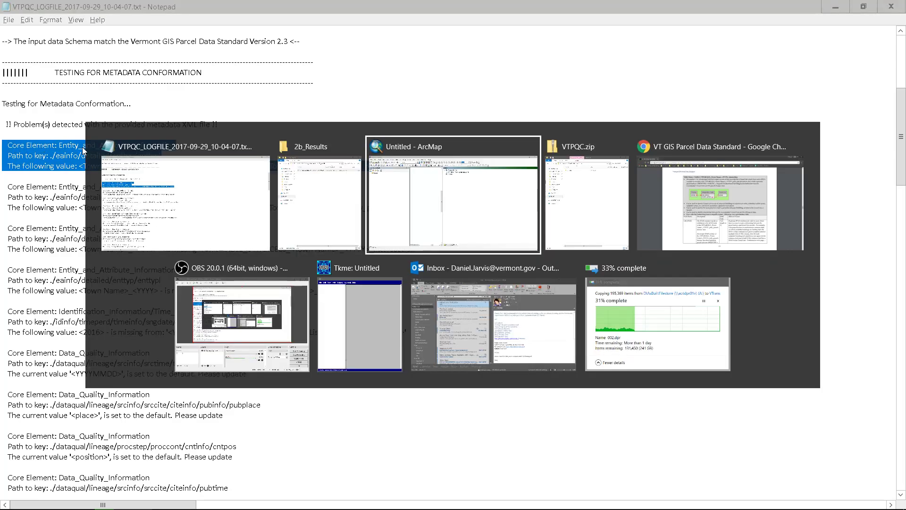
key("alt+Tab")
key("alt+Tab")
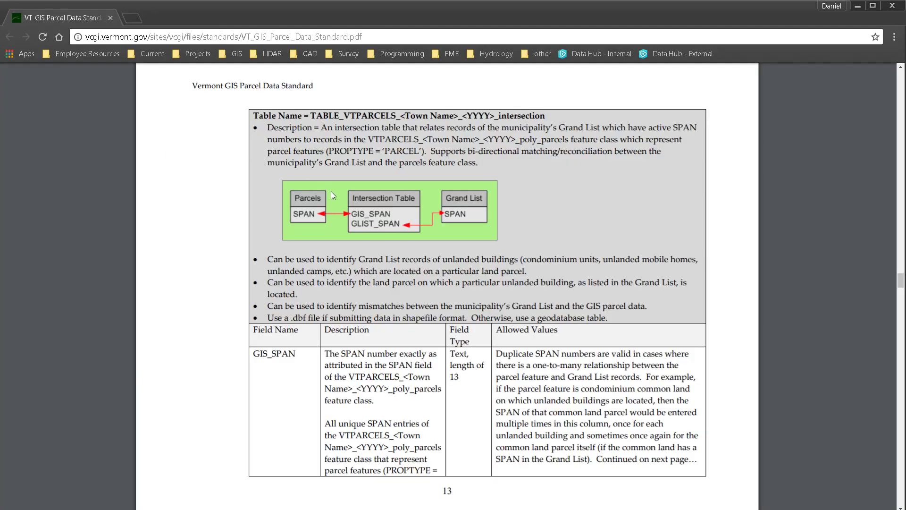
scroll(330, 191, "down", 2)
scroll(324, 172, "down", 20)
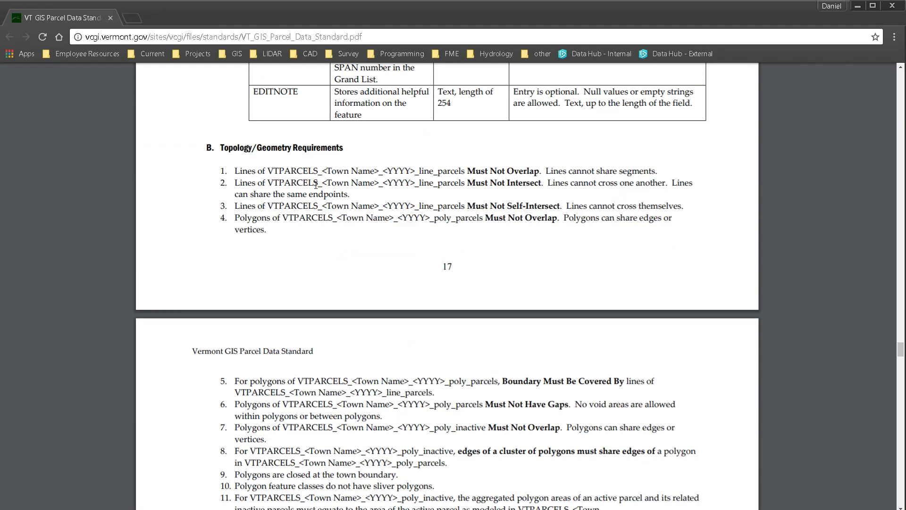
scroll(311, 198, "up", 5)
scroll(311, 198, "up", 4)
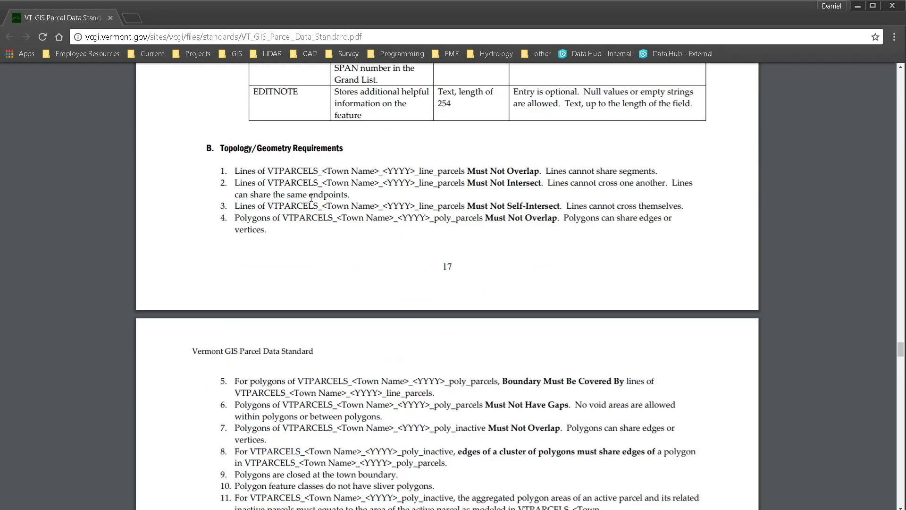
scroll(311, 199, "down", 20)
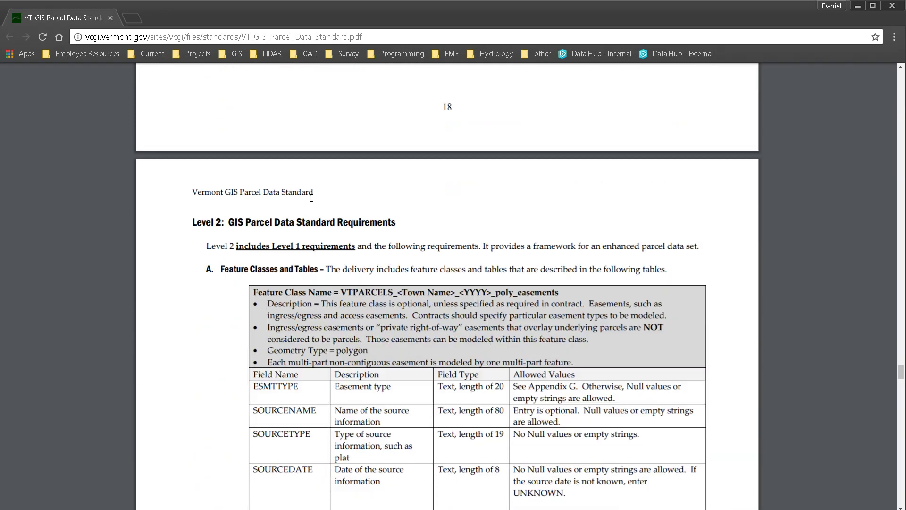
scroll(311, 200, "up", 1)
scroll(311, 200, "down", 20)
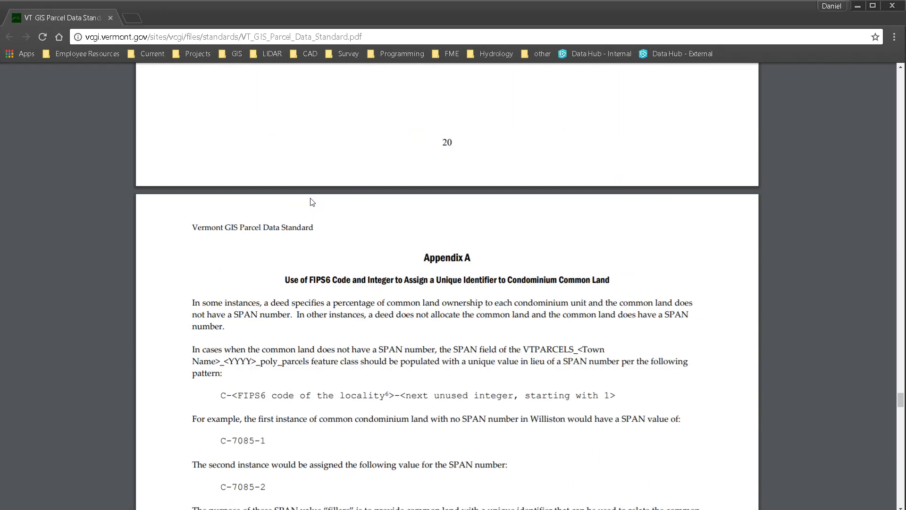
scroll(308, 202, "down", 20)
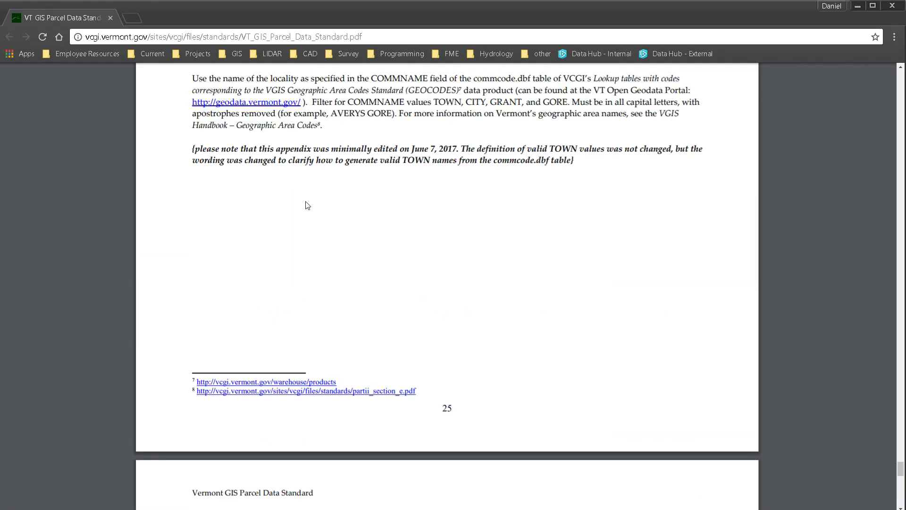
scroll(307, 204, "up", 6)
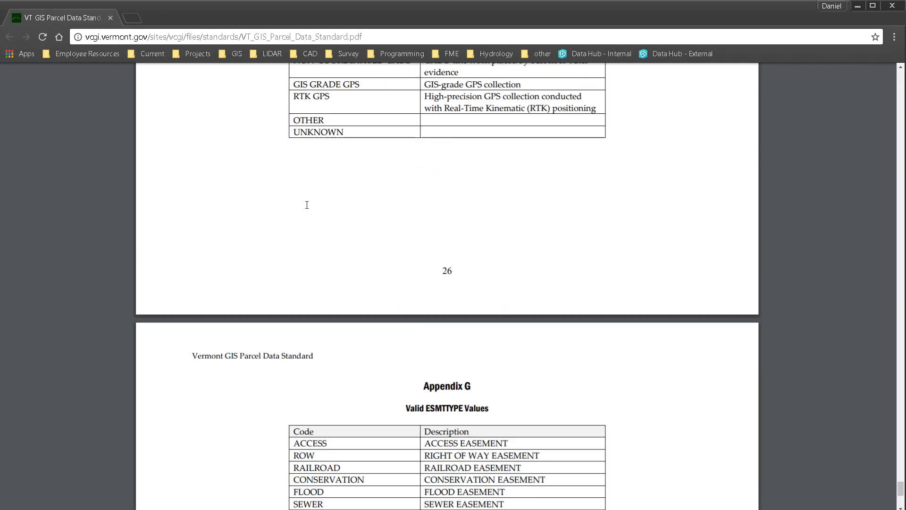
scroll(307, 204, "up", 20)
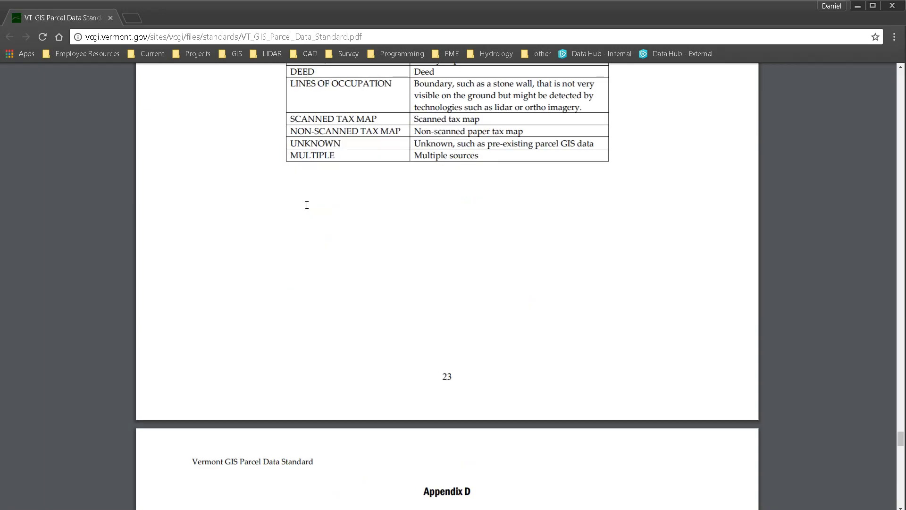
scroll(307, 204, "up", 20)
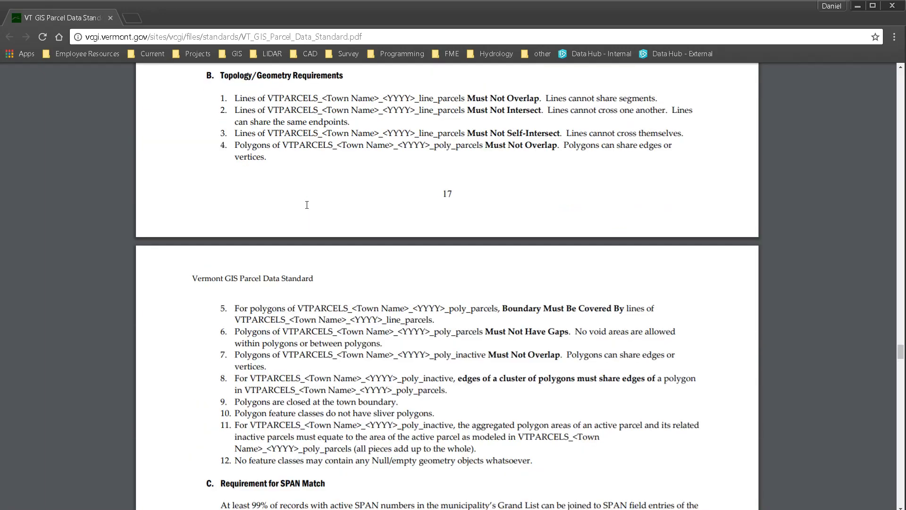
scroll(307, 204, "up", 20)
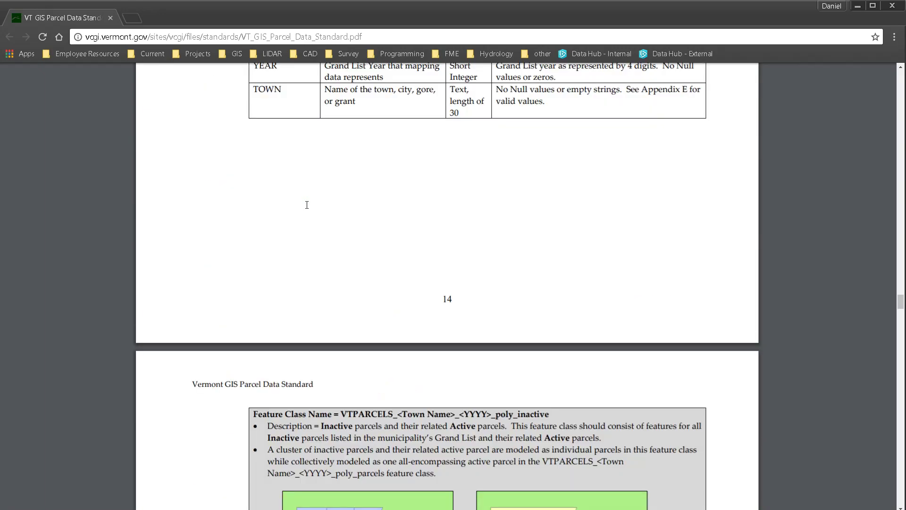
scroll(307, 204, "up", 20)
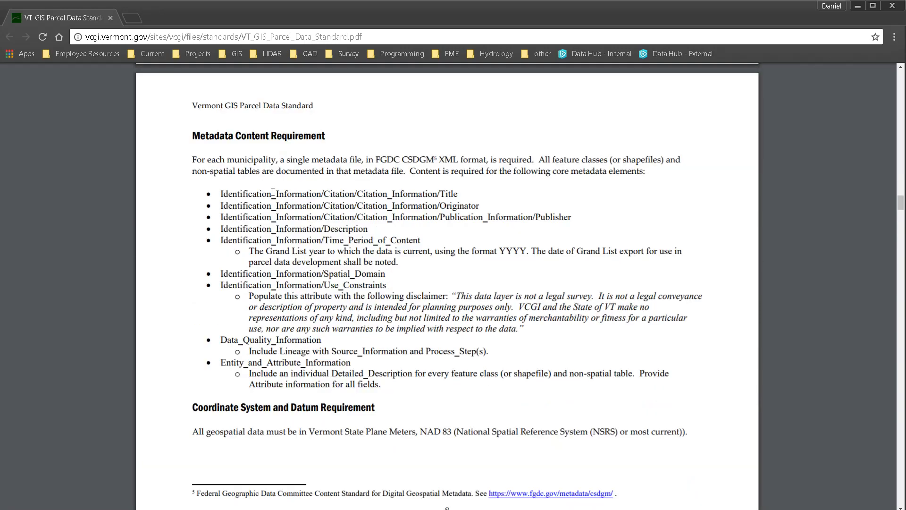
left_click_drag(221, 194, 387, 388)
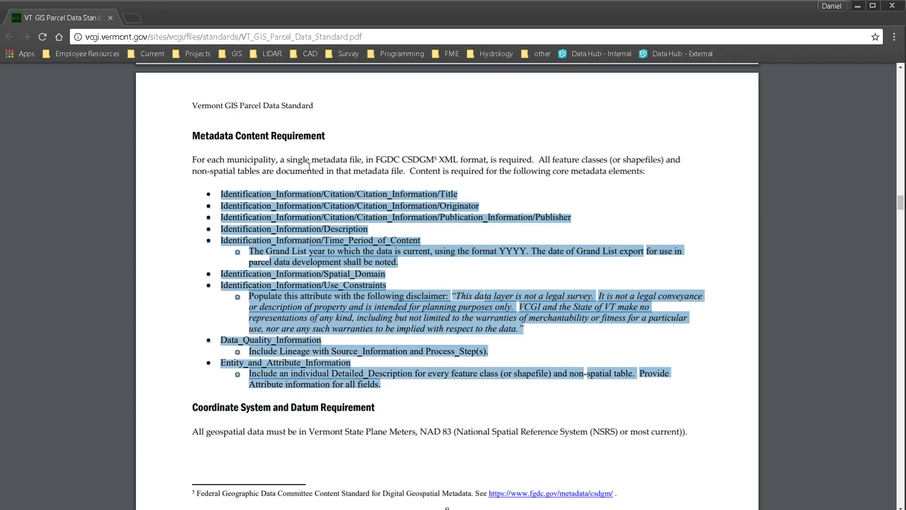
Compare the Entity_and_Attribute_Information core element in the log's first metadata problem with the required elements in the standard
key("alt+Tab")
left_click(70, 155)
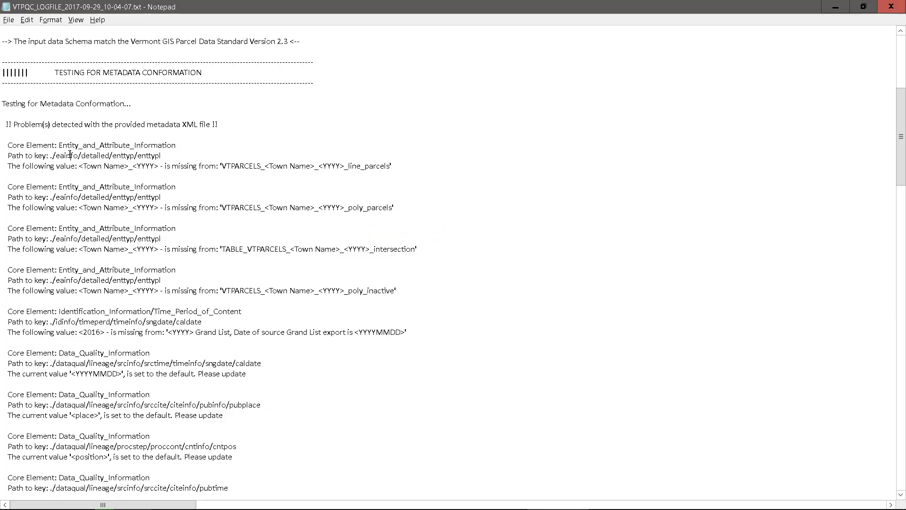
left_click_drag(60, 145, 178, 146)
key("alt+Tab")
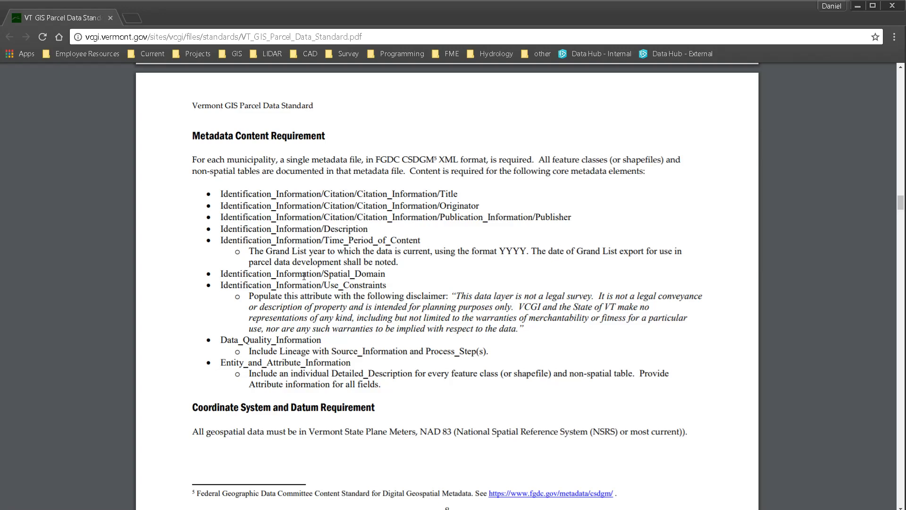
scroll(304, 271, "down", 1)
left_click_drag(223, 306, 373, 297)
left_click(344, 305)
key("alt+Tab")
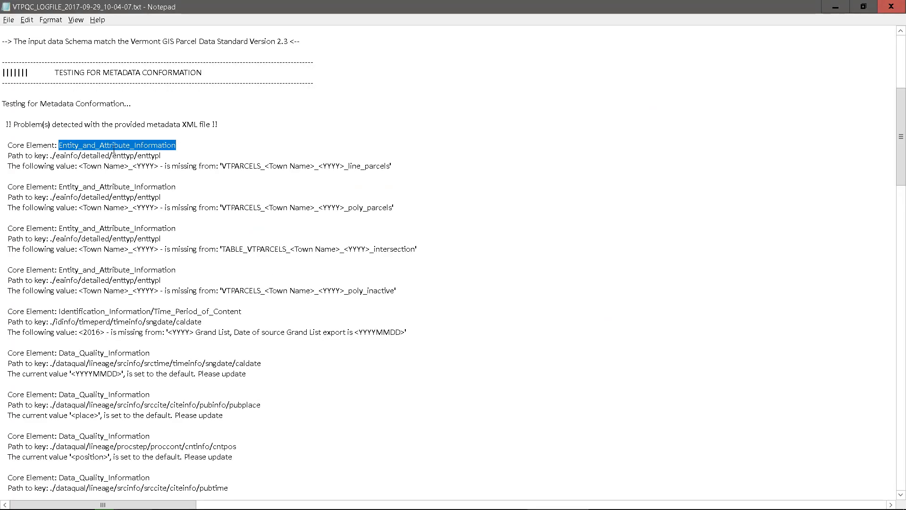
Examine the core element, path to key and missing value of the log's first metadata problem
left_click(80, 145)
left_click_drag(59, 145, 177, 145)
left_click_drag(50, 155, 162, 159)
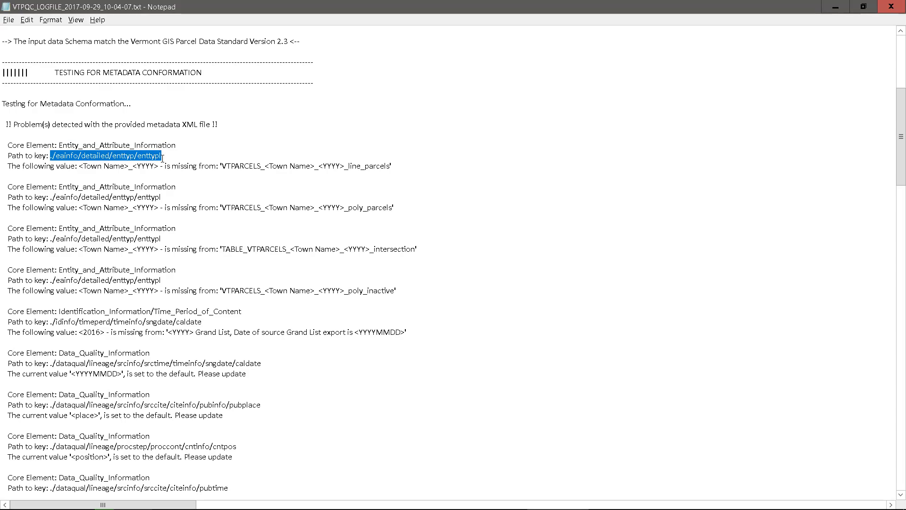
left_click_drag(79, 166, 155, 167)
left_click_drag(261, 168, 299, 168)
left_click(178, 139)
Switch to Tkme, open VTPARCELS_NORTHFIELD_2016.xml from Northfield's 1_Intake folder and maximize the window
key("alt+Tab")
key("Tab")
key("Tab")
key("Tab")
key("Tab")
key("Tab")
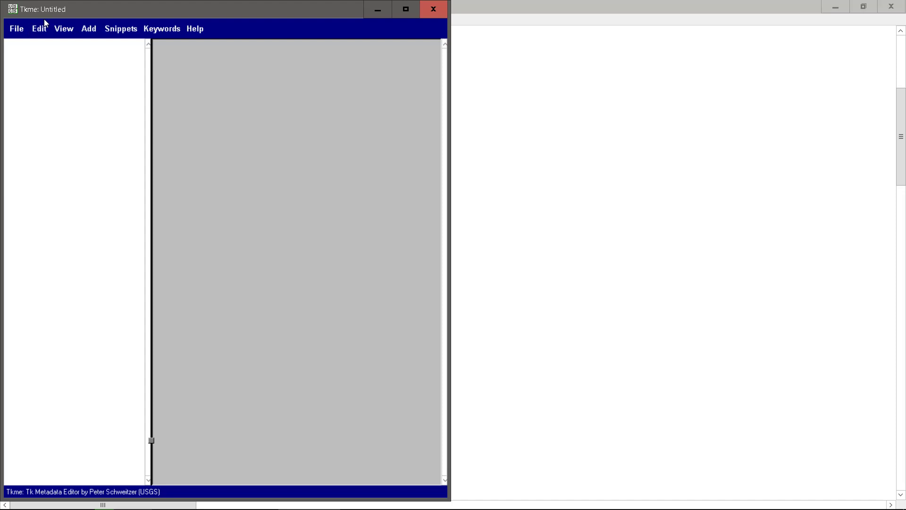
left_click(16, 29)
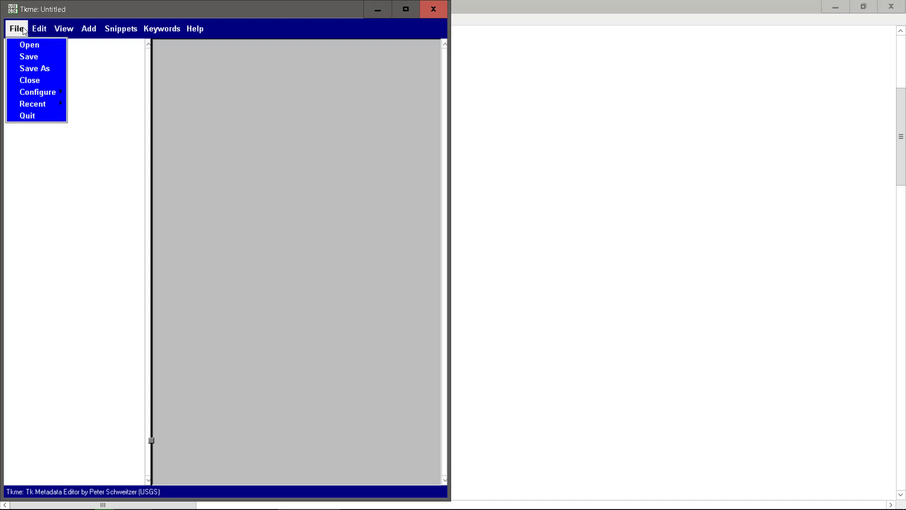
left_click(28, 45)
double_click(159, 124)
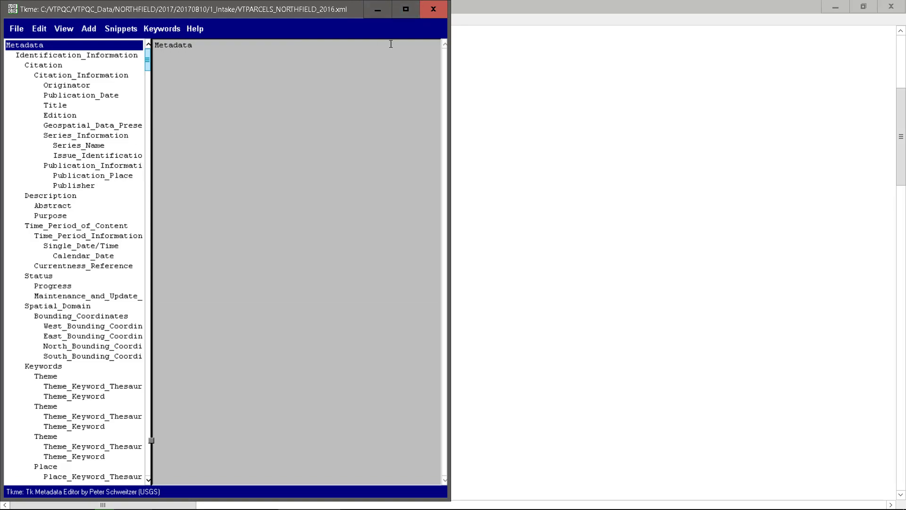
left_click(406, 9)
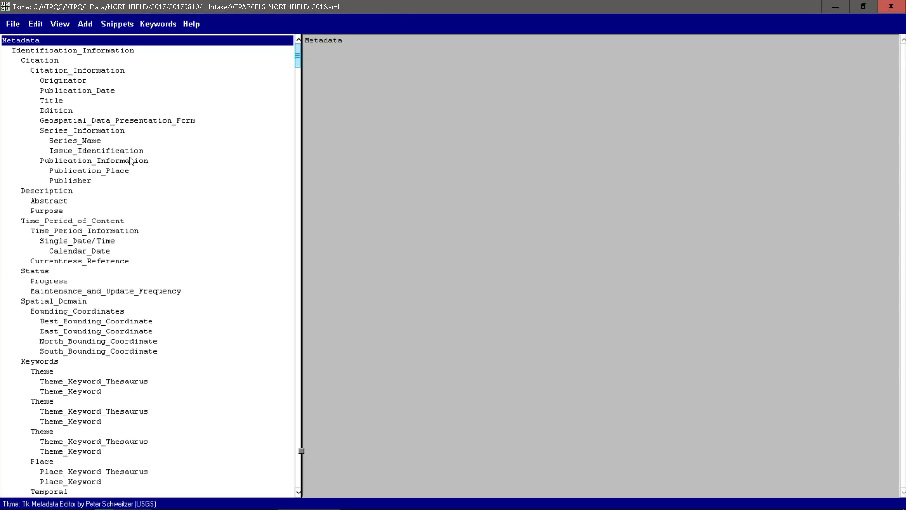
mouse_move(298, 65)
left_mouse_down()
mouse_move(298, 212)
mouse_move(299, 55)
left_mouse_up()
Arrange the Notepad log file and the Tkme metadata window side by side
key("alt+Tab")
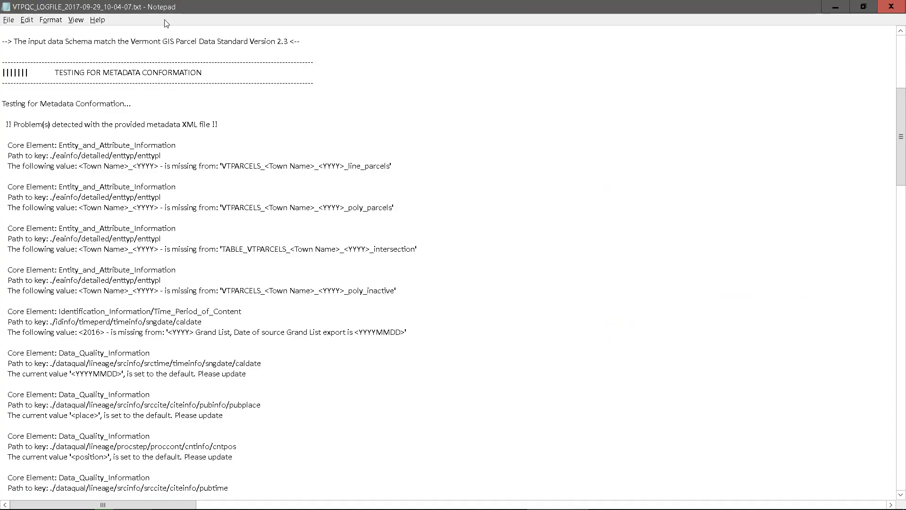
key("super+Right")
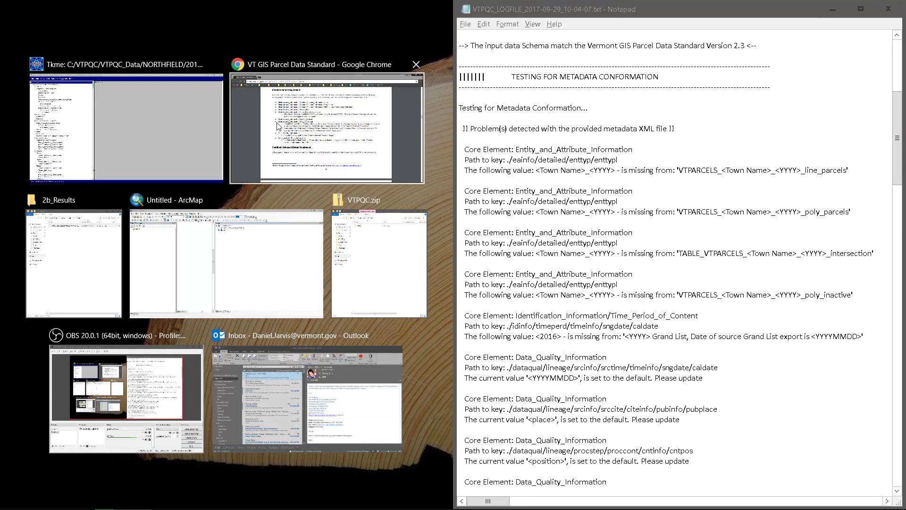
left_click(143, 110)
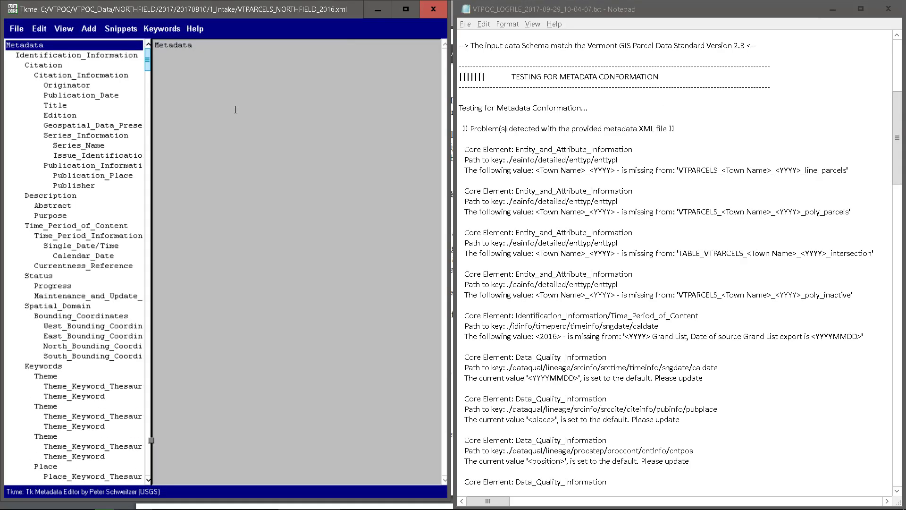
Follow the log's first problem path in the metadata through Entity_and_Attribute_Information, Detailed_Description and Entity_Type to its Entity_Type_Label
left_click(523, 142)
left_click_drag(515, 149, 624, 149)
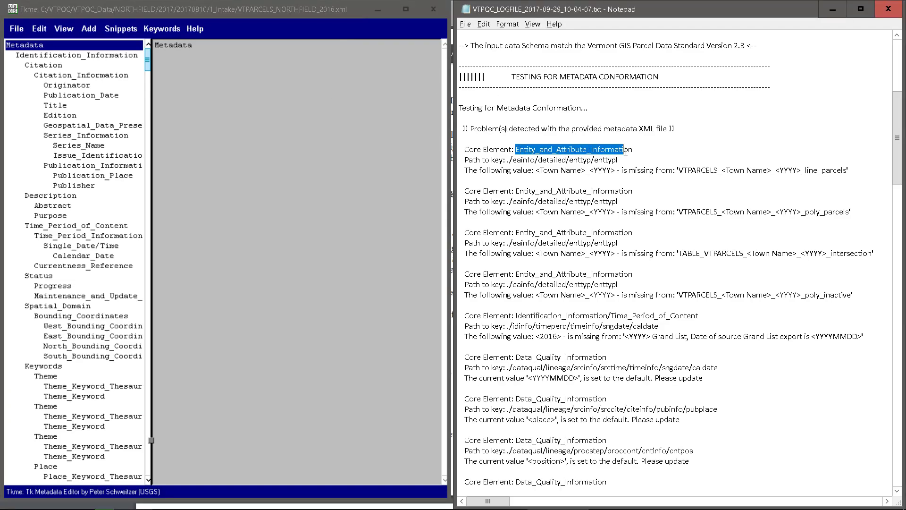
left_click_drag(147, 59, 146, 119)
left_click(106, 106)
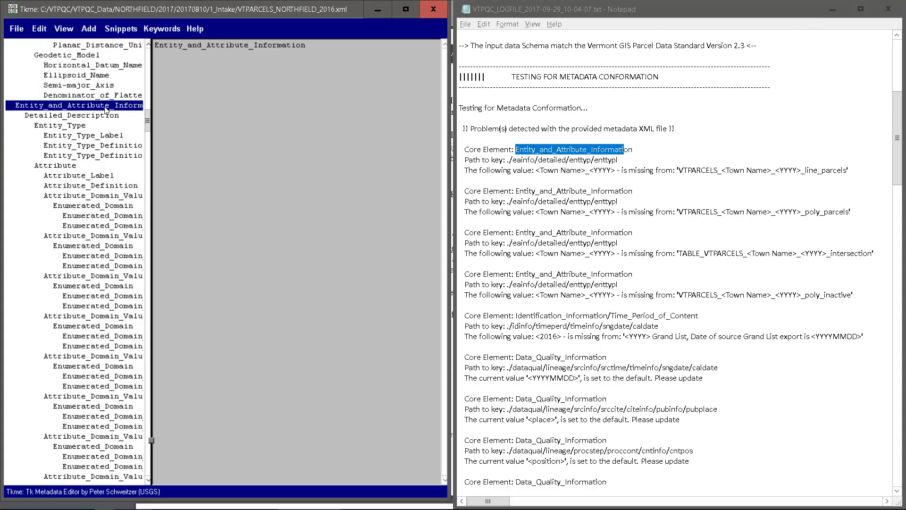
left_click_drag(494, 160, 588, 160)
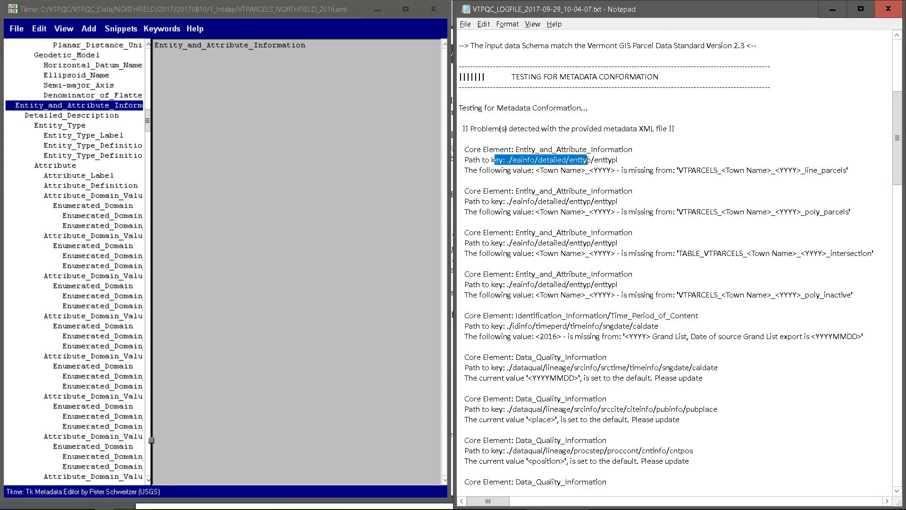
left_click(63, 117)
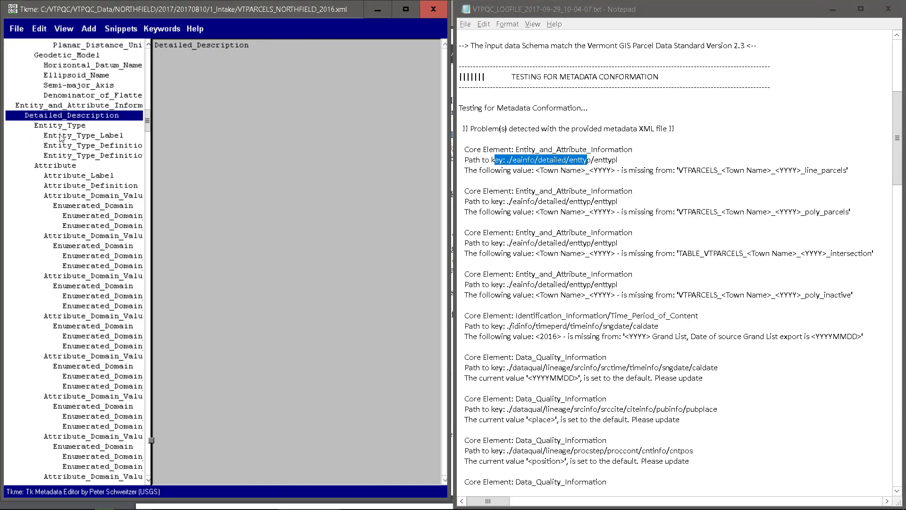
left_click(63, 127)
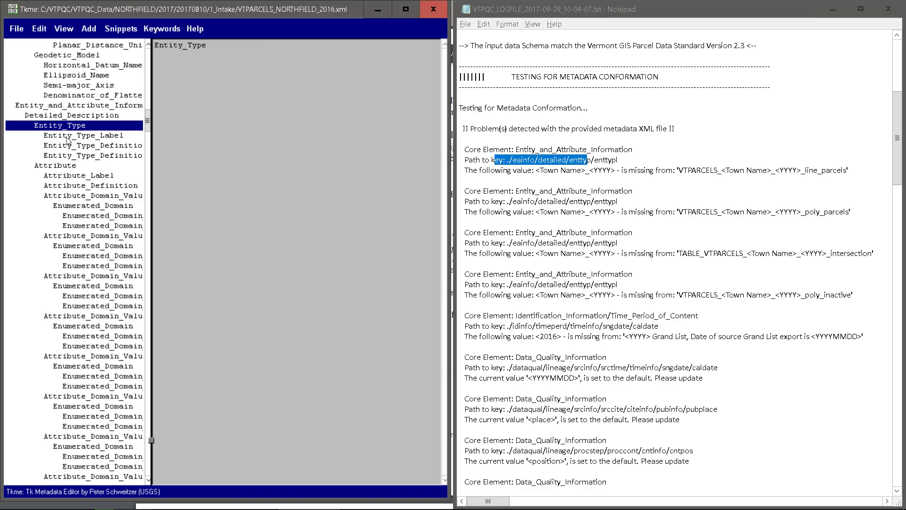
left_click(68, 137)
Replace the town and year placeholders in the line_parcels Entity_Type_Label so it reads VTPARCELS_NORTHFIELD_2016_line_parcels, and check it against the log entry
left_click(216, 62)
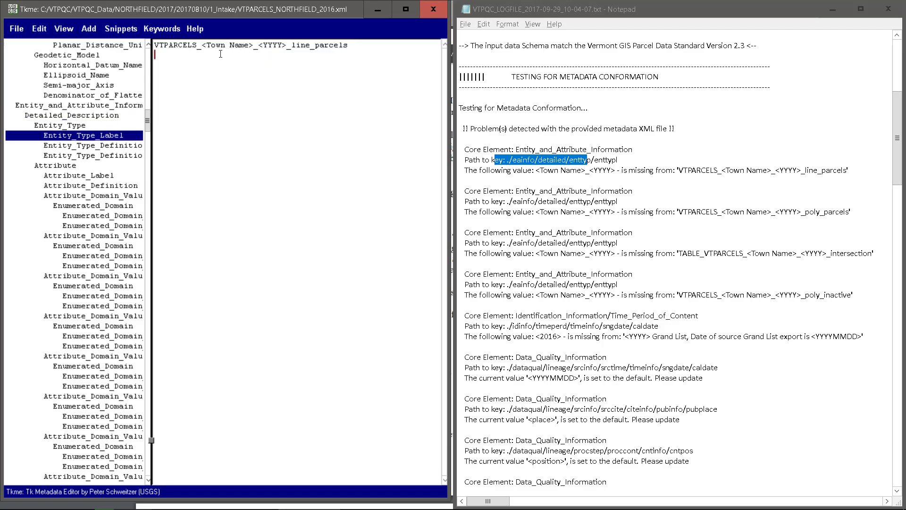
left_click_drag(240, 55, 262, 54)
left_click_drag(203, 45, 249, 45)
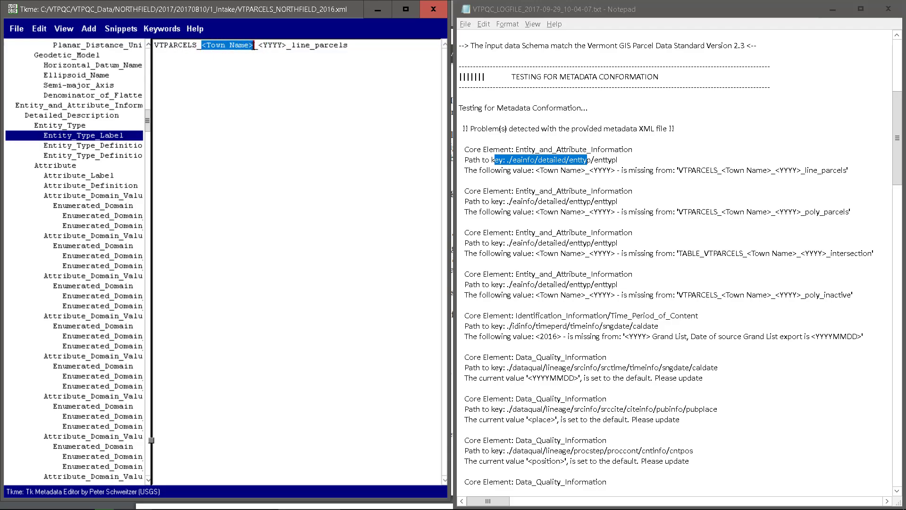
type("NORTHFIELDO")
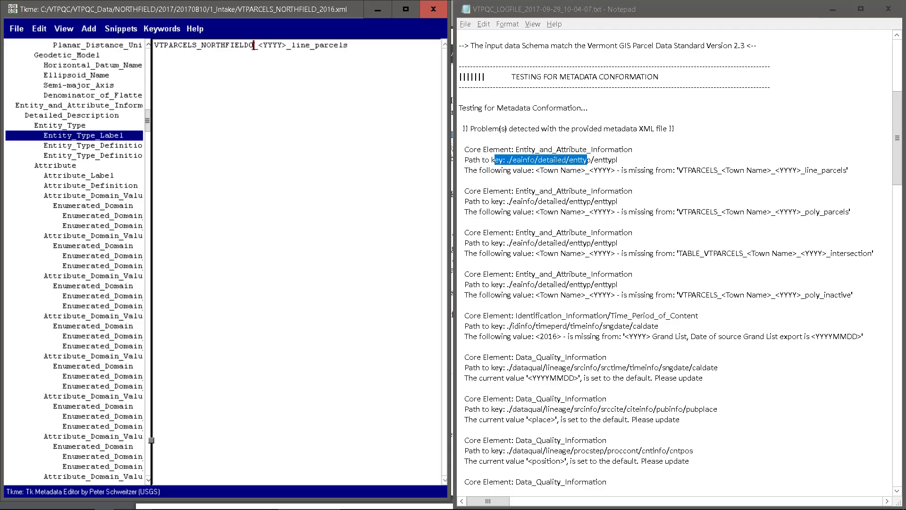
key("BackSpace")
left_click_drag(253, 46, 268, 46)
key("shift+Right")
type("2016")
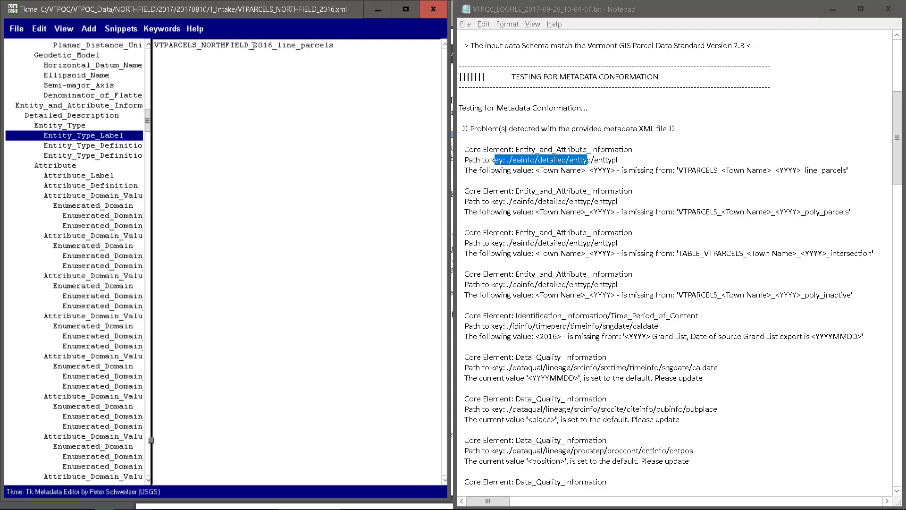
left_click(100, 75)
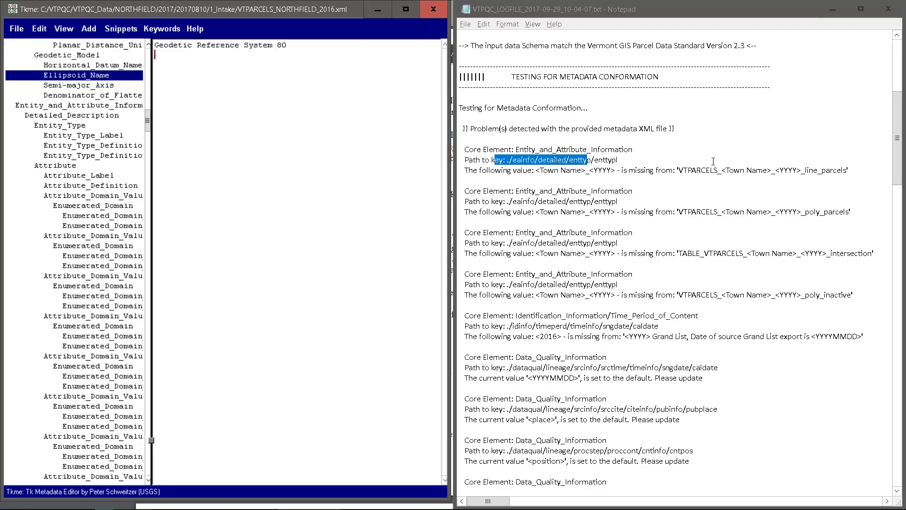
left_click_drag(805, 170, 848, 172)
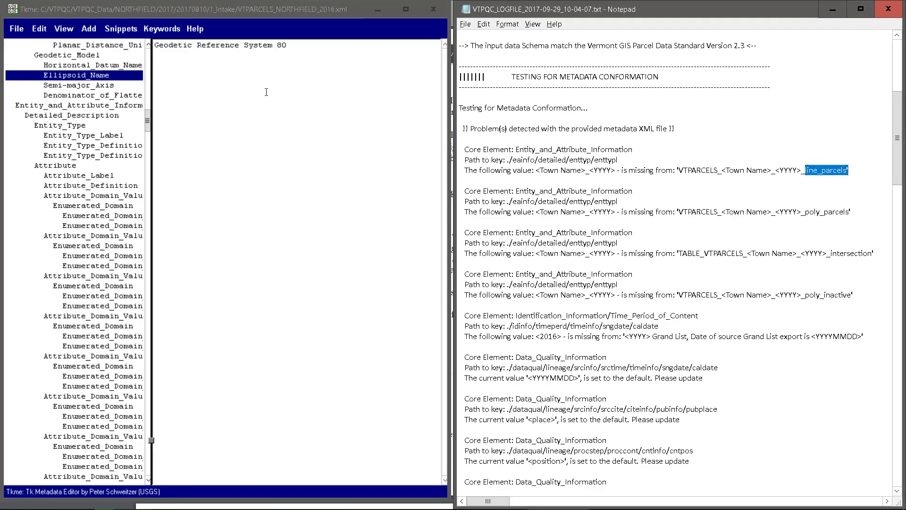
Save the edited metadata XML in Tkme, close the file and minimize the editor
left_click(94, 115)
left_click(17, 29)
left_click(153, 78)
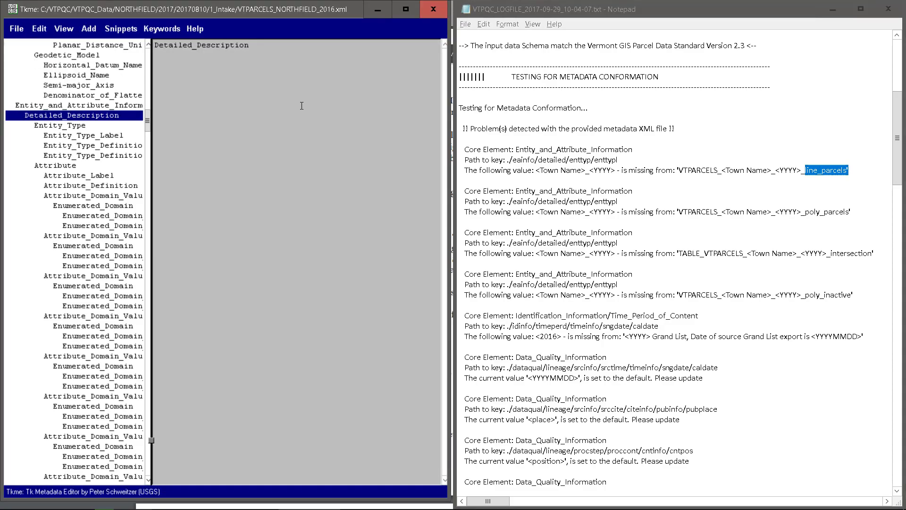
left_click(588, 159)
scroll(588, 170, "down", 7)
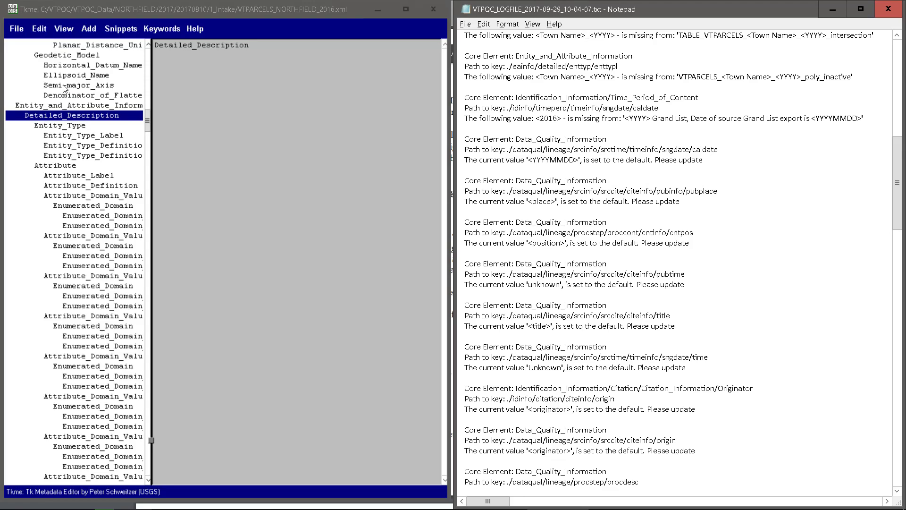
left_click(16, 29)
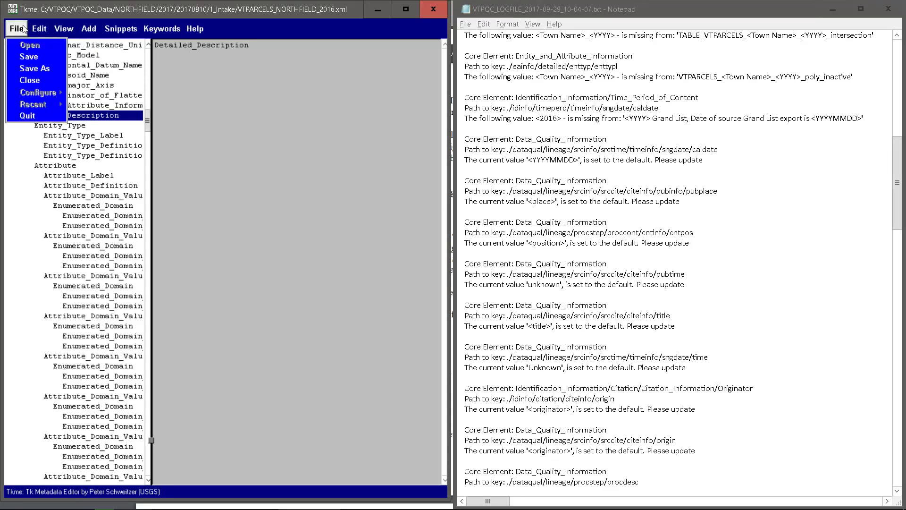
left_click(29, 59)
left_click(16, 29)
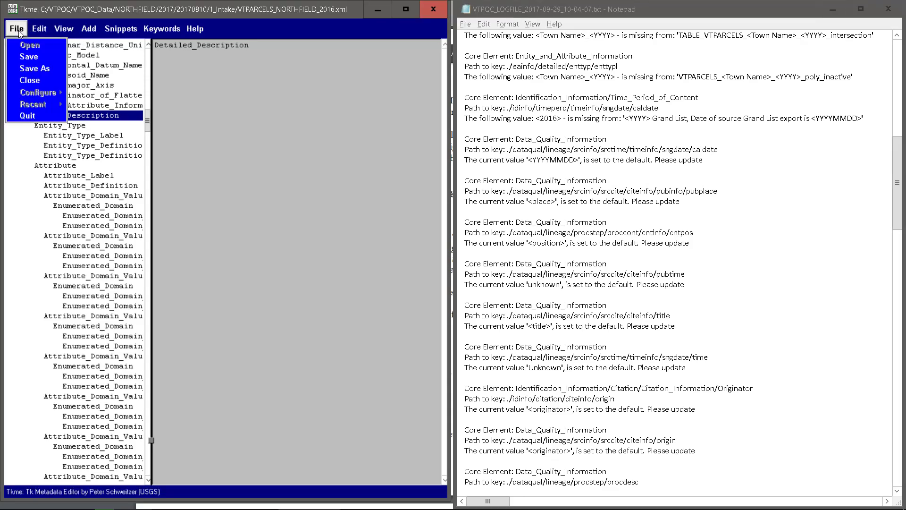
left_click(30, 80)
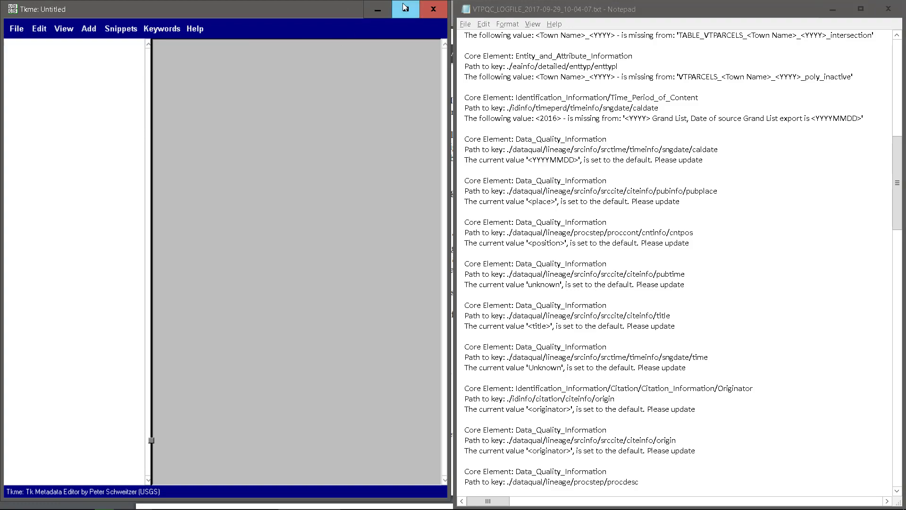
left_click(378, 9)
Maximize the Notepad log and read through the metadata and spatial reference sections to the topology_errors path under Testing Topology and Geometry
left_click(597, 121)
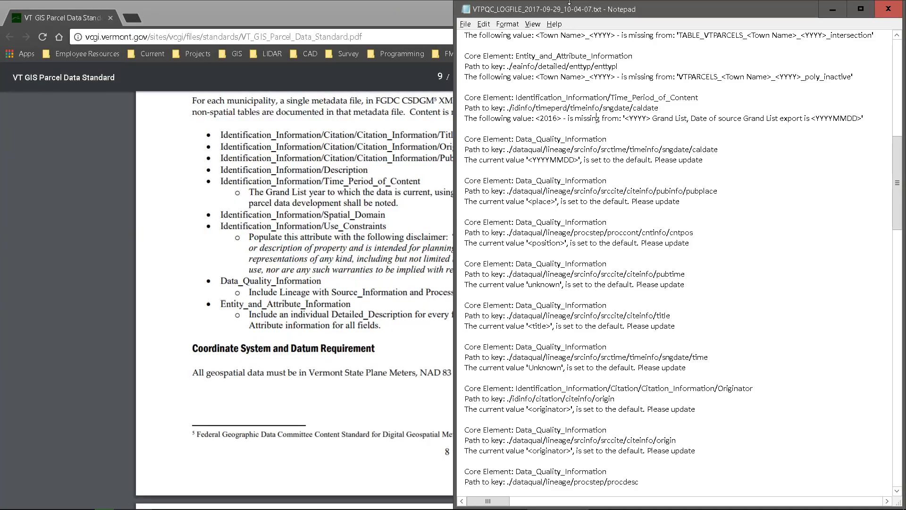
double_click(579, 9)
scroll(249, 123, "up", 5)
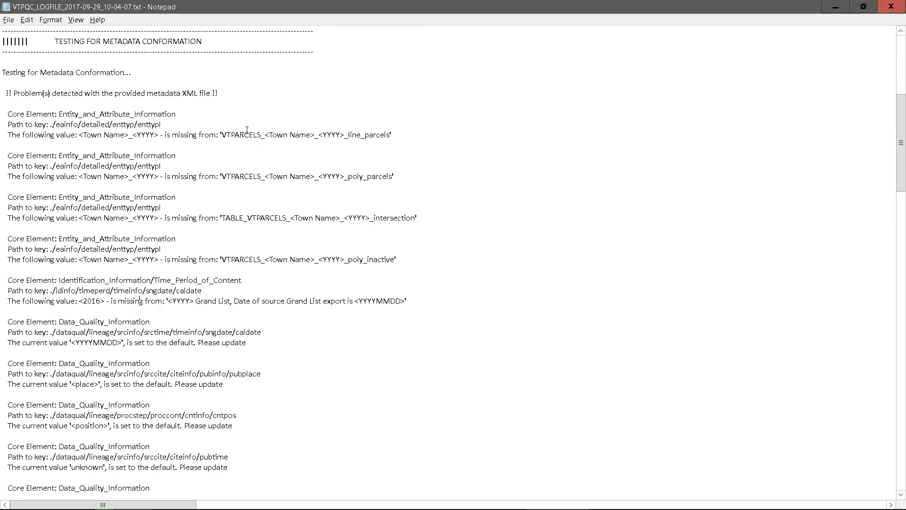
scroll(236, 136, "down", 12)
scroll(236, 136, "down", 18)
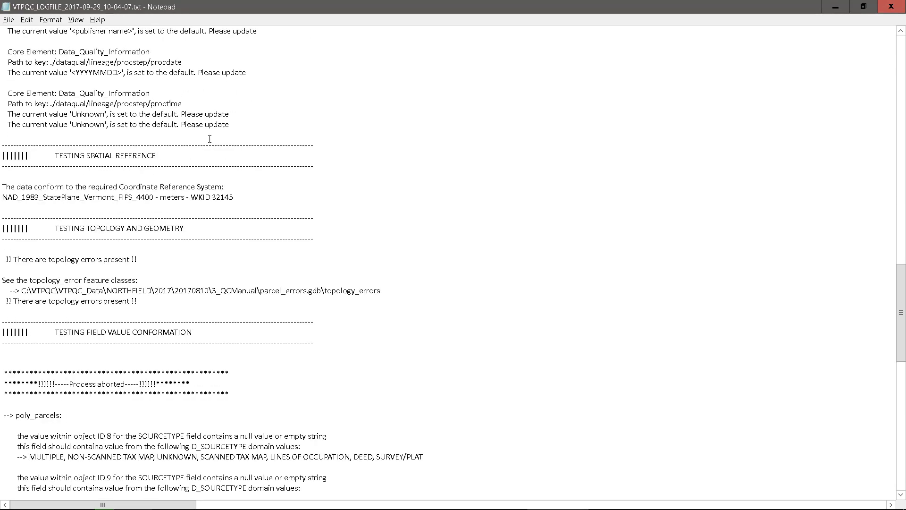
scroll(209, 138, "down", 1)
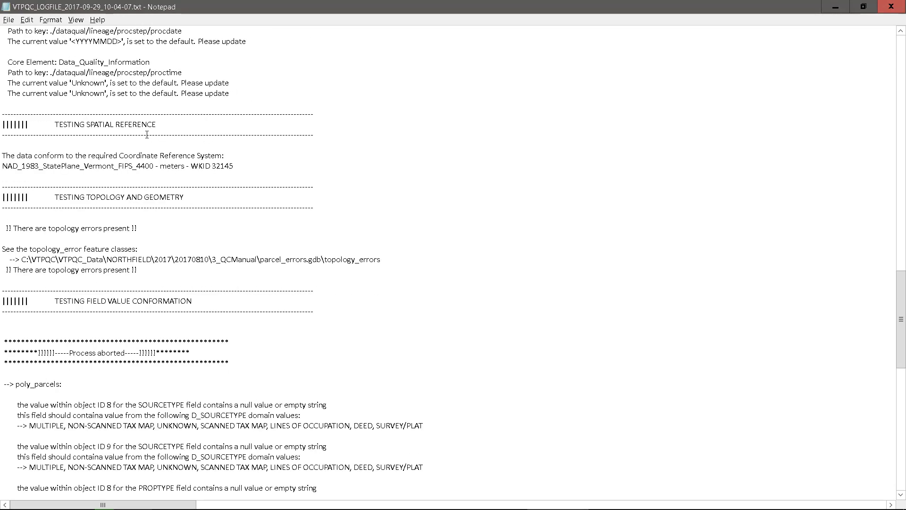
scroll(146, 134, "down", 1)
left_click_drag(35, 197, 116, 238)
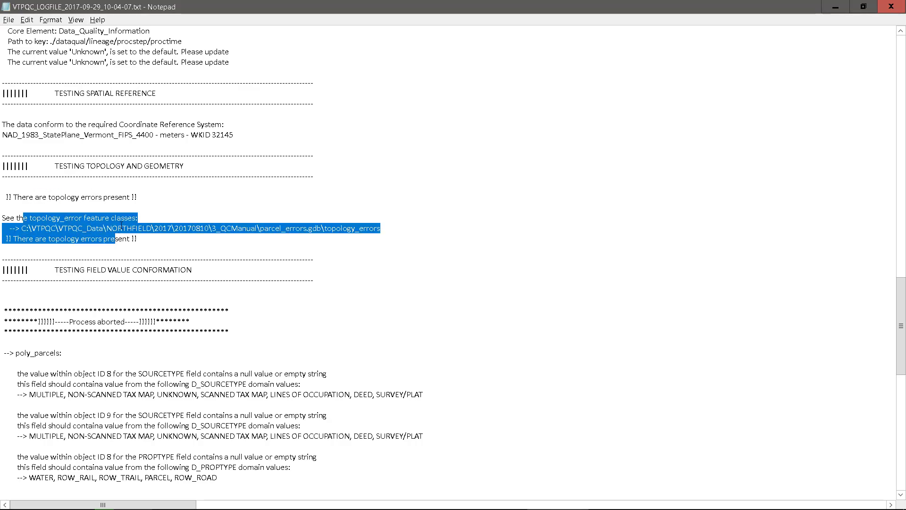
Switch to ArcMap and find the NORTHFIELD folder in the Catalog tree
key("alt+Tab")
key("alt+Tab")
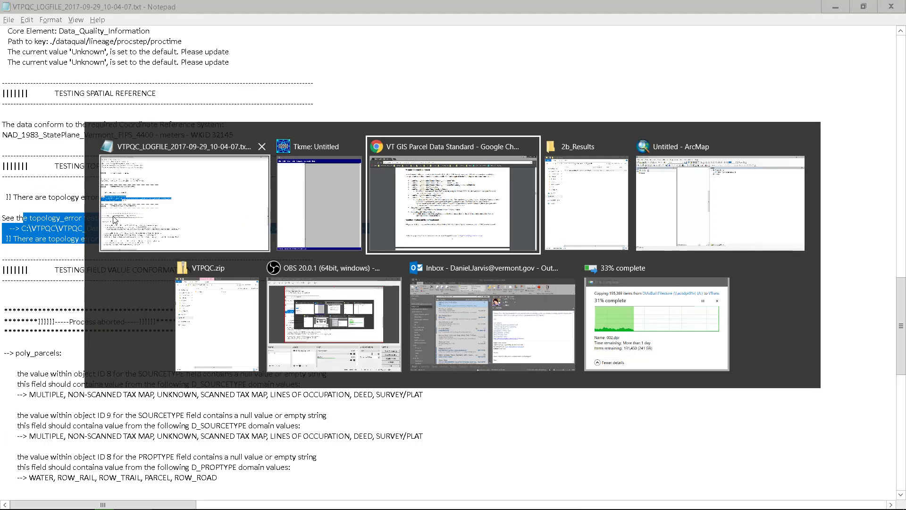
key("alt+Tab")
key("alt+Tab")
key("alt+Tab")
key("alt+Tab")
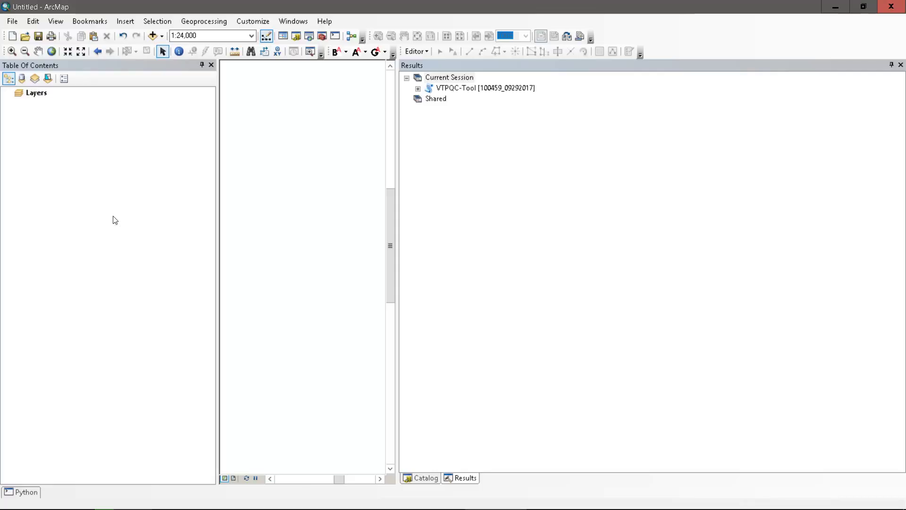
left_click(421, 478)
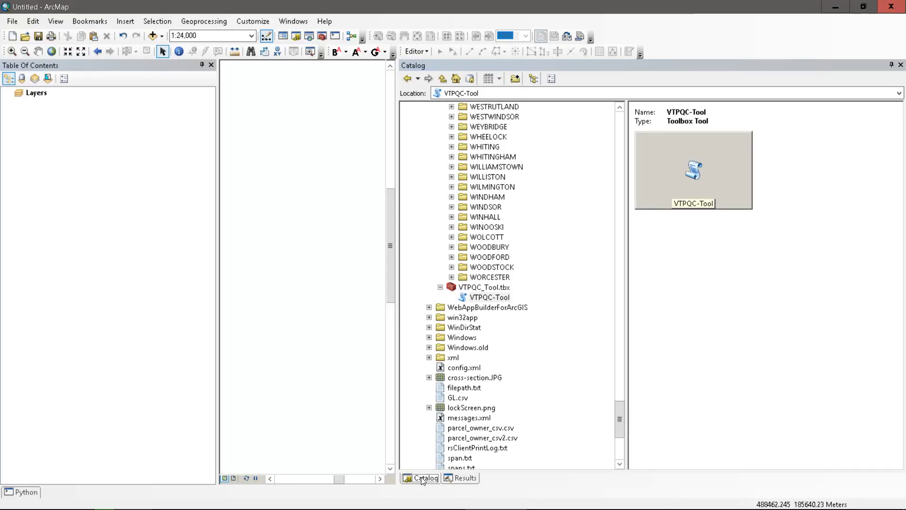
scroll(486, 283, "up", 9)
scroll(487, 283, "up", 20)
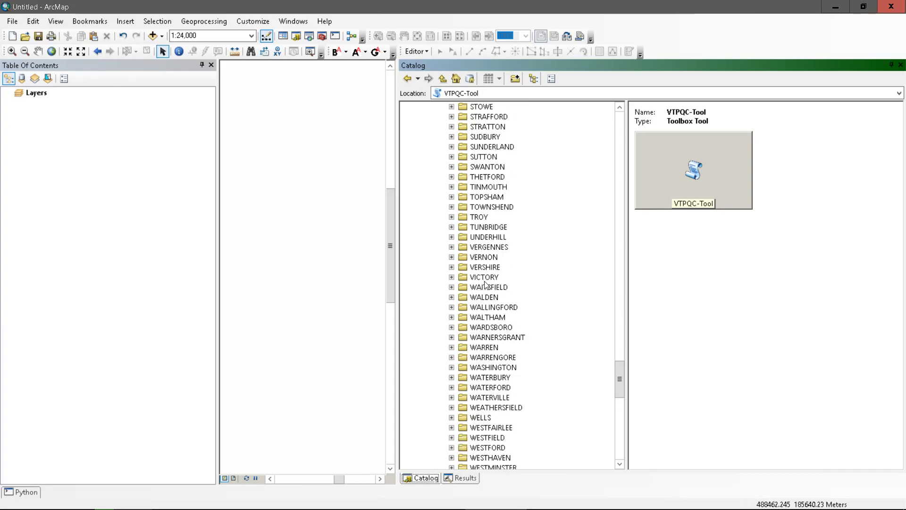
scroll(491, 287, "up", 6)
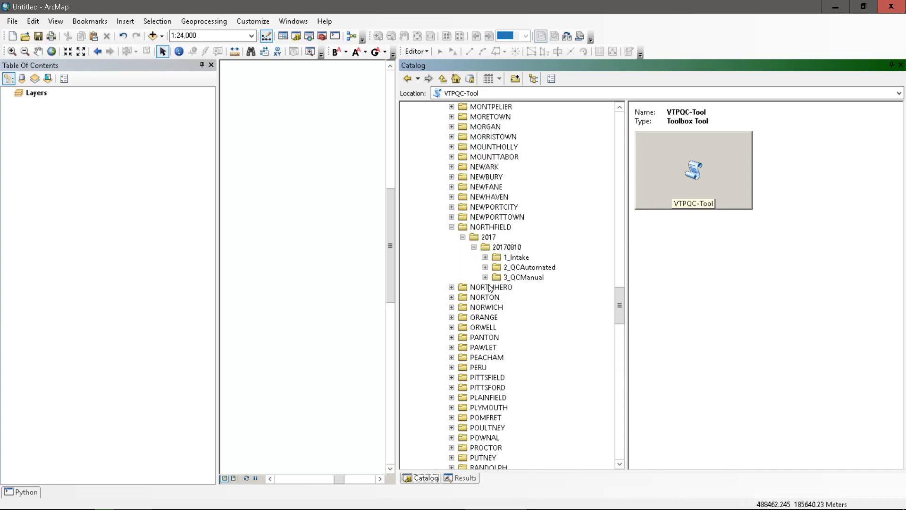
Under NORTHFIELD/2017/20170810, expand 3_QCManual, parcel_errors.gdb and the topology_errors dataset
left_click(496, 248)
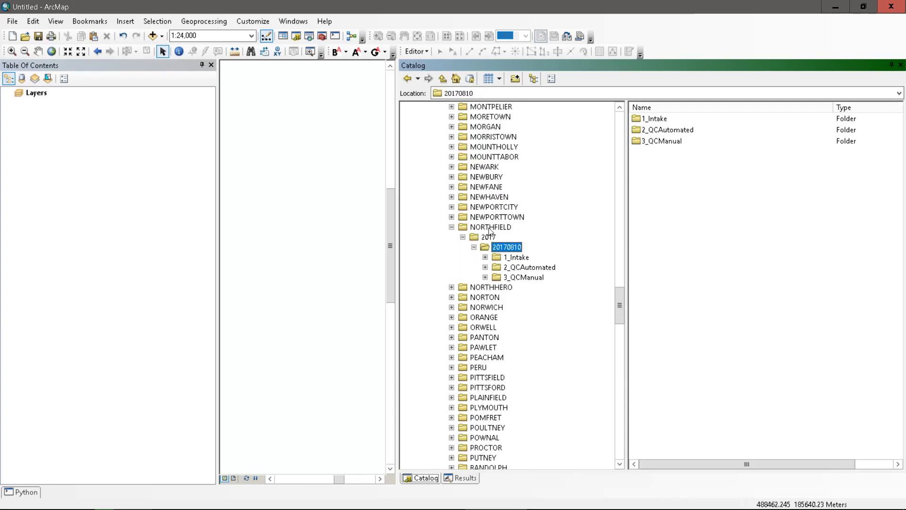
left_click(490, 228)
left_click(489, 238)
left_click(506, 248)
left_click(523, 277)
left_click(485, 277)
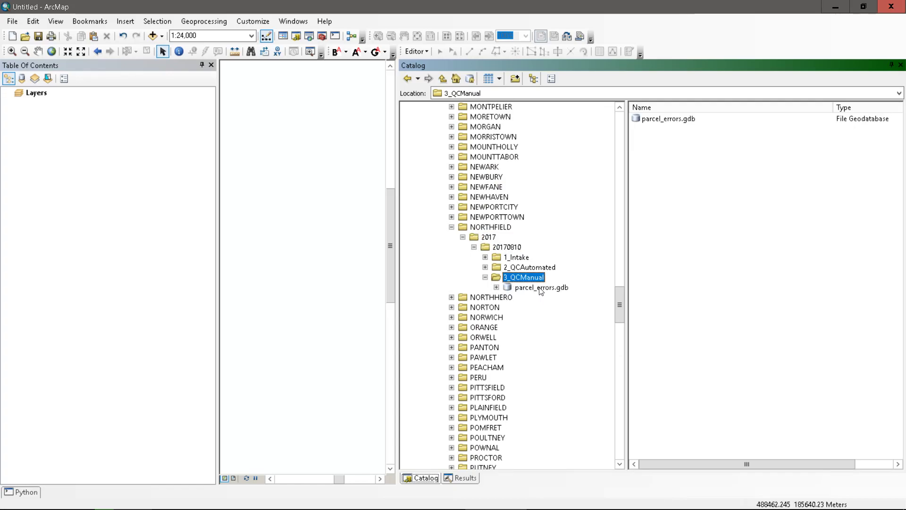
left_click(542, 287)
left_click(496, 288)
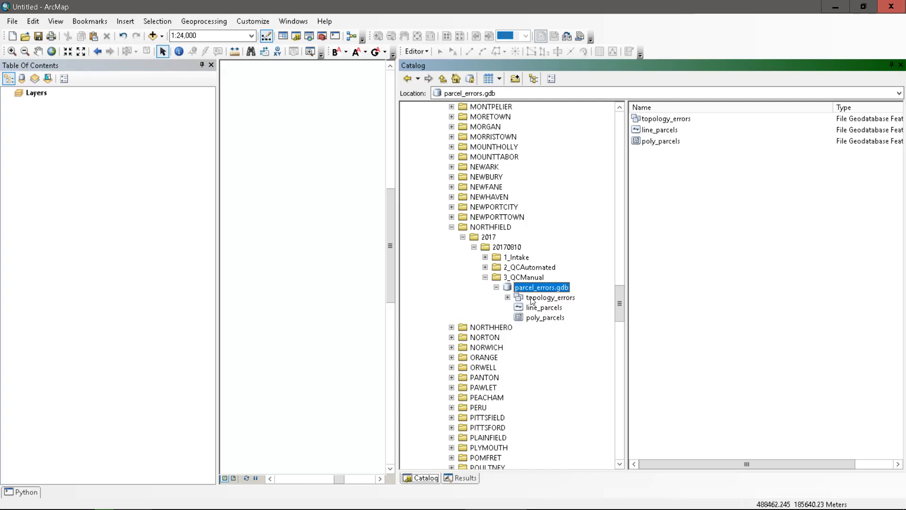
left_click(531, 300)
left_click(507, 297)
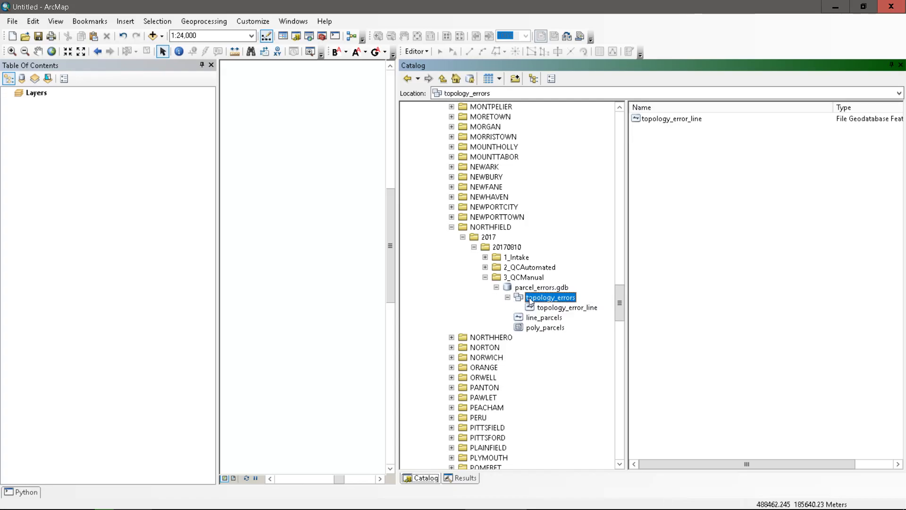
Add topology_error_line to the map and open its attribute table
left_click(550, 308)
left_click_drag(555, 307, 134, 194)
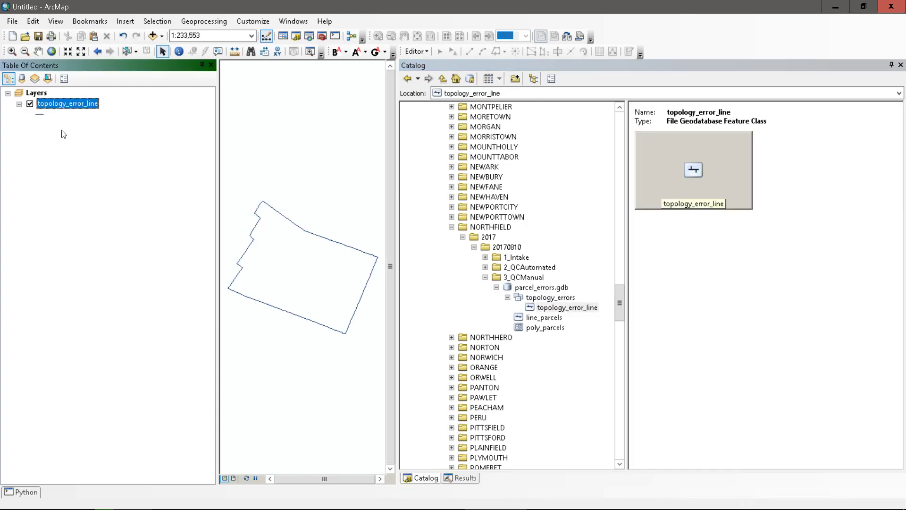
right_click(58, 104)
left_click(78, 137)
left_click_drag(114, 145, 548, 356)
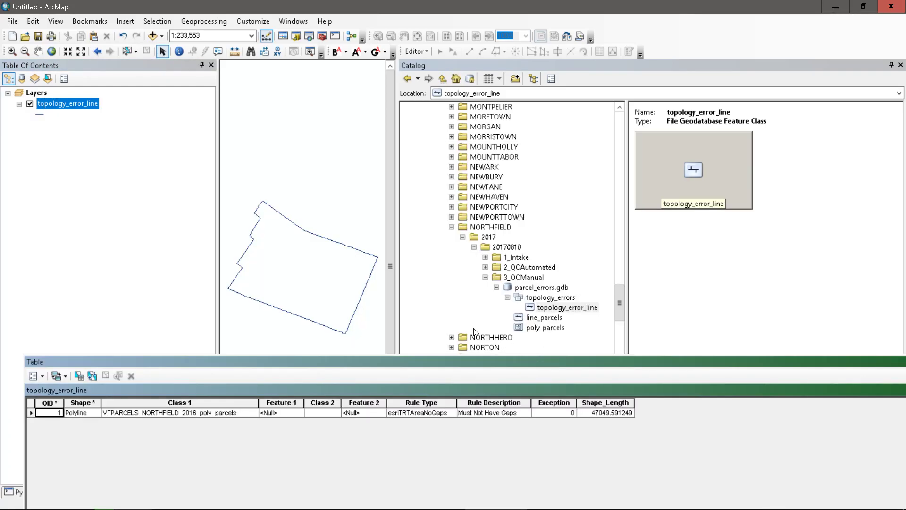
Examine the error record's class and topology rule, highlight its geometry on the map, and close the attribute table
left_click_drag(350, 361, 354, 326)
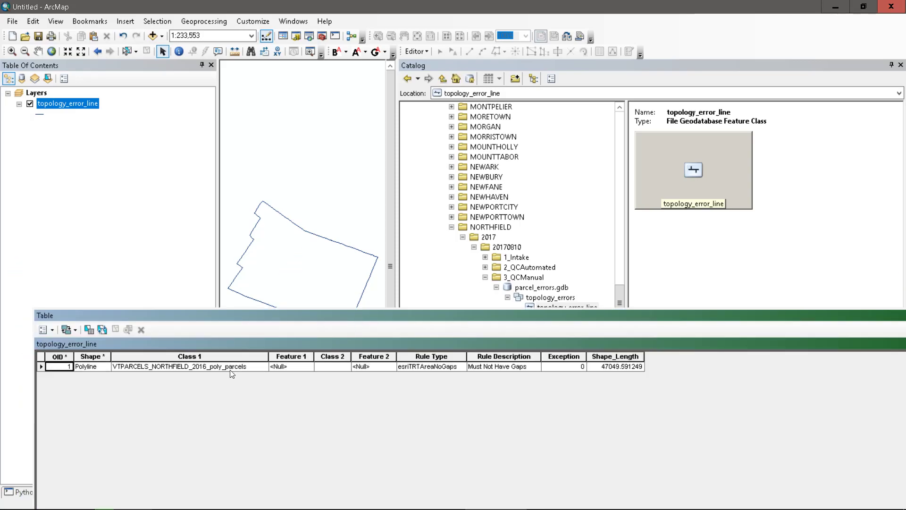
left_click(44, 368)
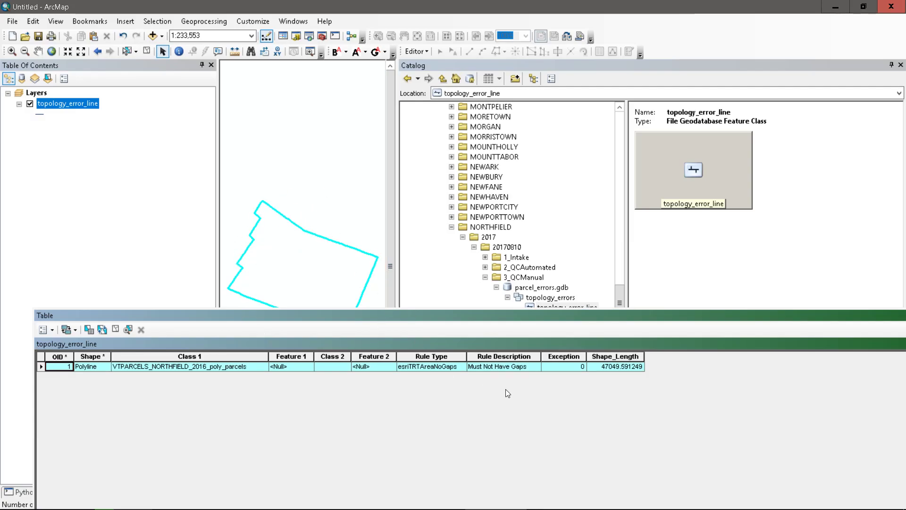
left_click_drag(397, 318, 603, 179)
left_click(751, 180)
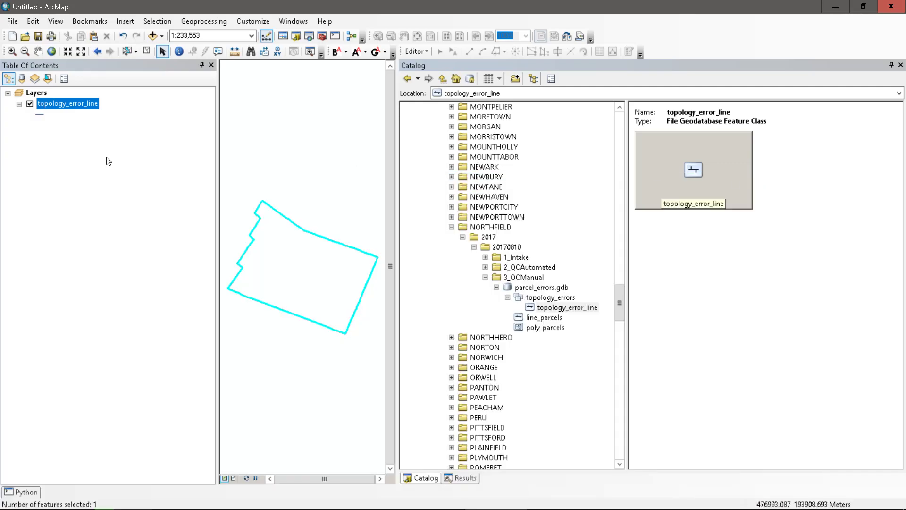
Remove the topology_error_line layer from the map and collapse the topology_errors dataset in the Catalog tree
right_click(84, 102)
left_click(95, 121)
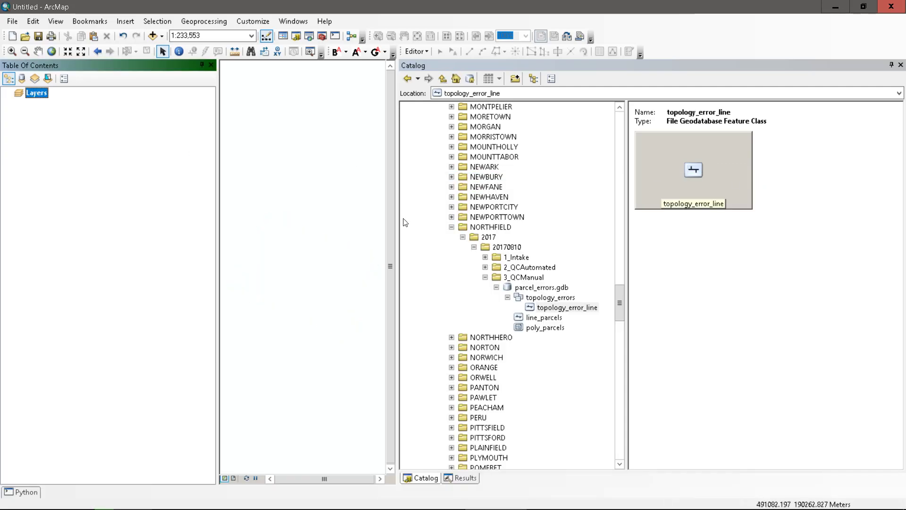
left_click(507, 298)
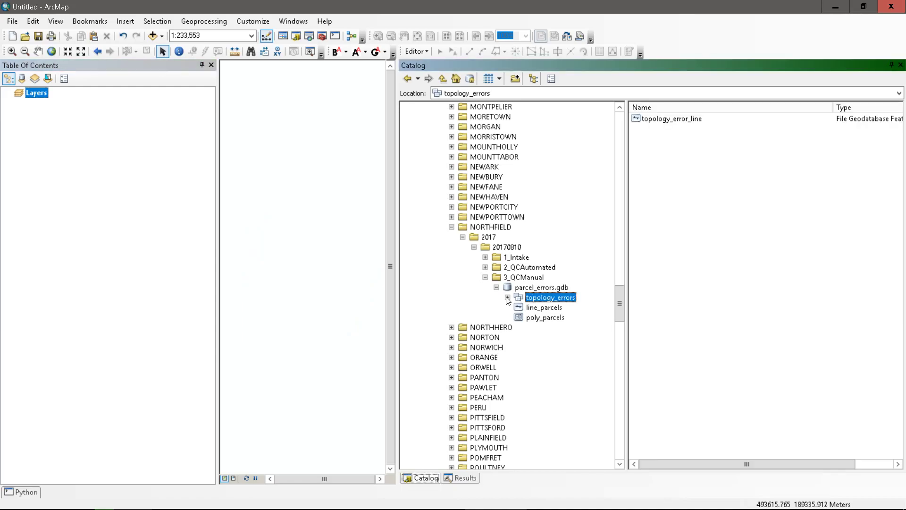
Return to the Notepad log and review the topology error lines and the path to the topology_errors data
key("alt+Tab")
left_click(171, 232)
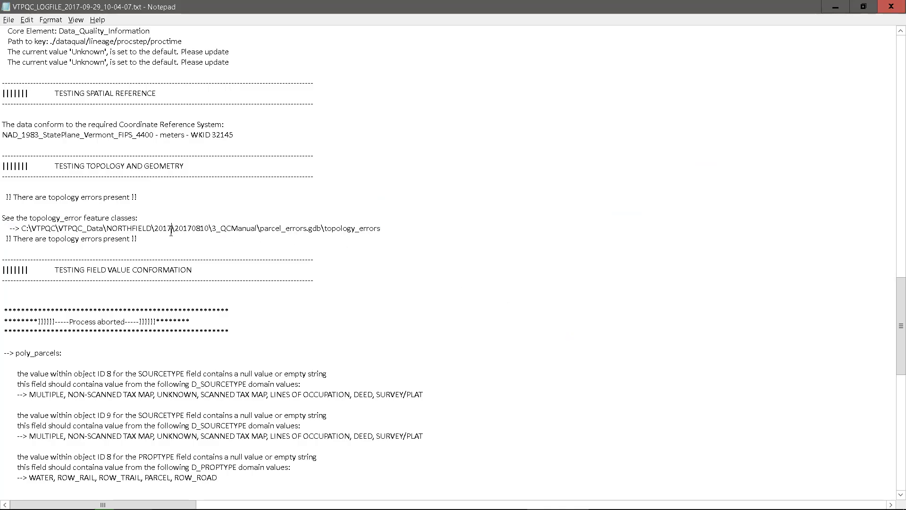
left_click_drag(138, 239, 5, 196)
left_click_drag(72, 228, 103, 228)
Examine the log's Testing Field Value Conformation section, including its abort notice and the entries listed below it
scroll(104, 230, "down", 5)
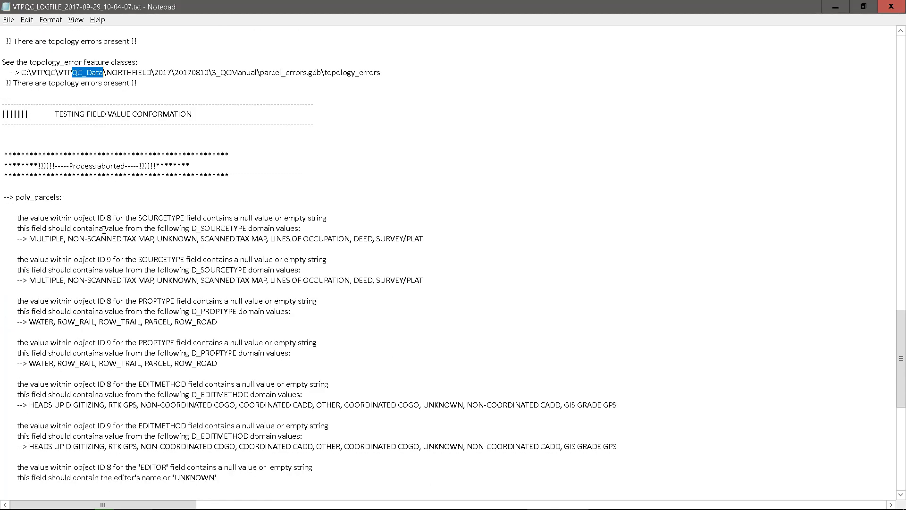
left_click_drag(74, 113, 130, 114)
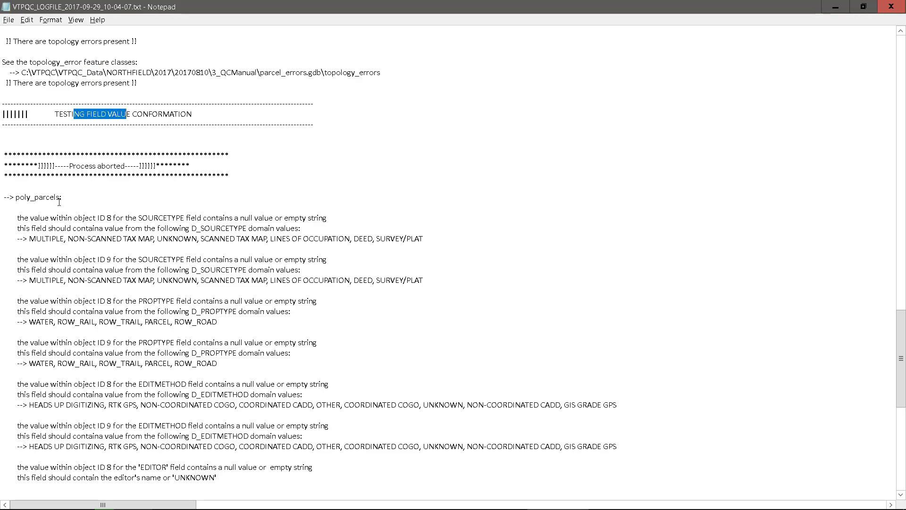
left_click(51, 206)
left_click_drag(48, 166, 150, 163)
left_click(80, 228)
scroll(81, 221, "down", 2)
left_click_drag(71, 168, 222, 437)
left_click(102, 196)
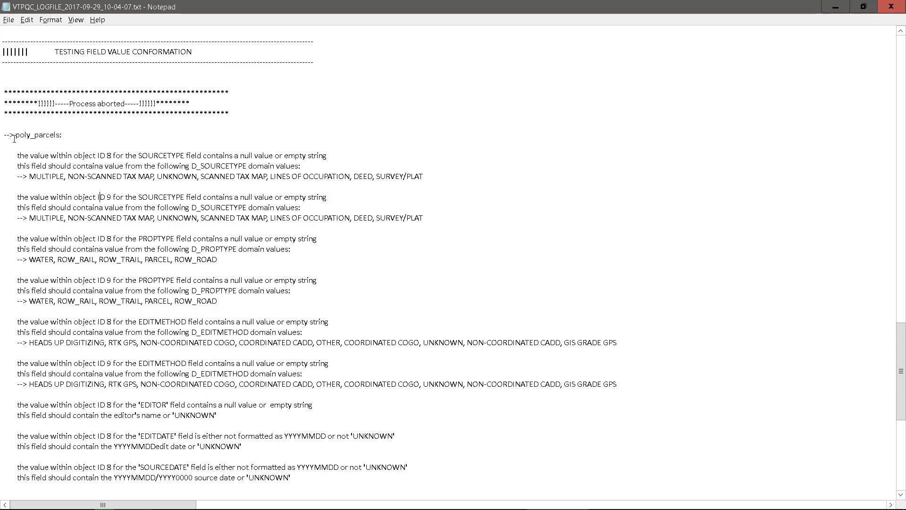
Locate the poly_parcels and line_parcels headings that group the field value errors in the log
left_click_drag(17, 136, 58, 137)
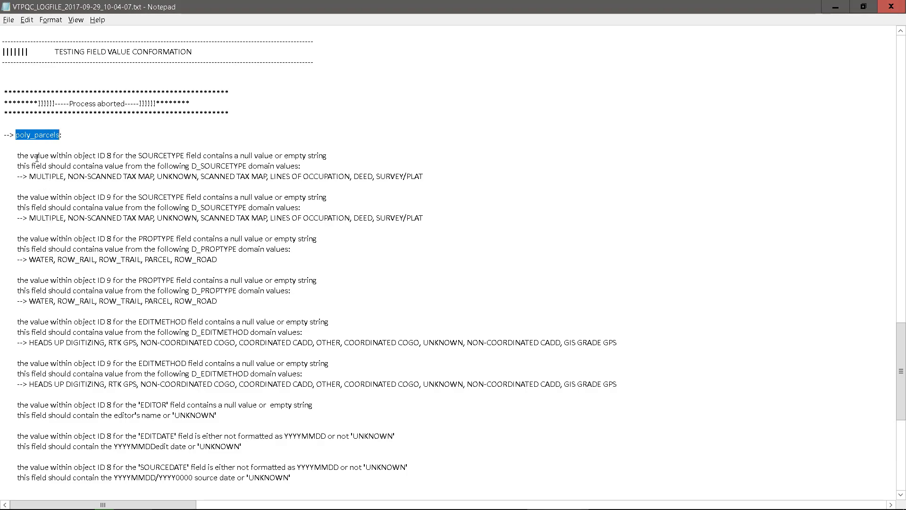
scroll(36, 163, "down", 10)
left_click_drag(18, 276, 60, 280)
scroll(65, 259, "up", 11)
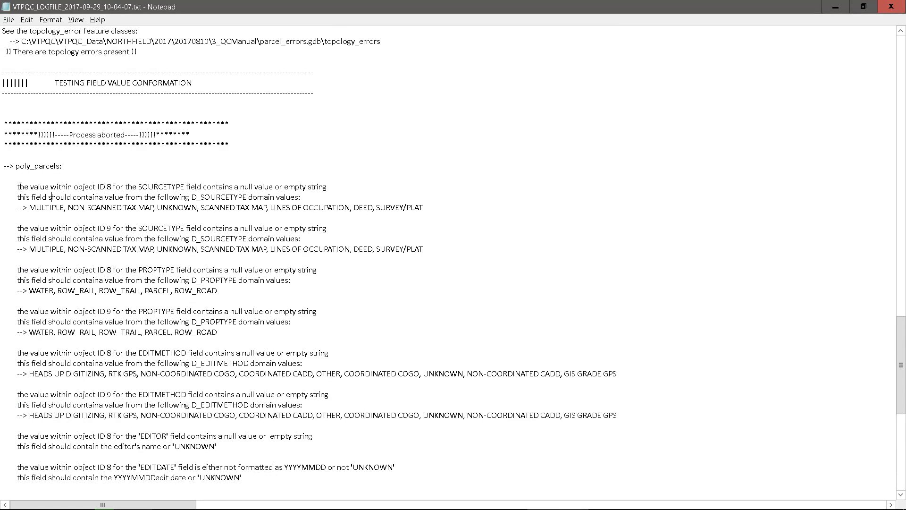
Read the poly_parcels SOURCETYPE error for object ID 8 with its D_SOURCETYPE domain values, and scan the remaining entries to the log's end
left_click_drag(19, 185, 43, 186)
left_click(107, 187)
left_click_drag(141, 187, 325, 190)
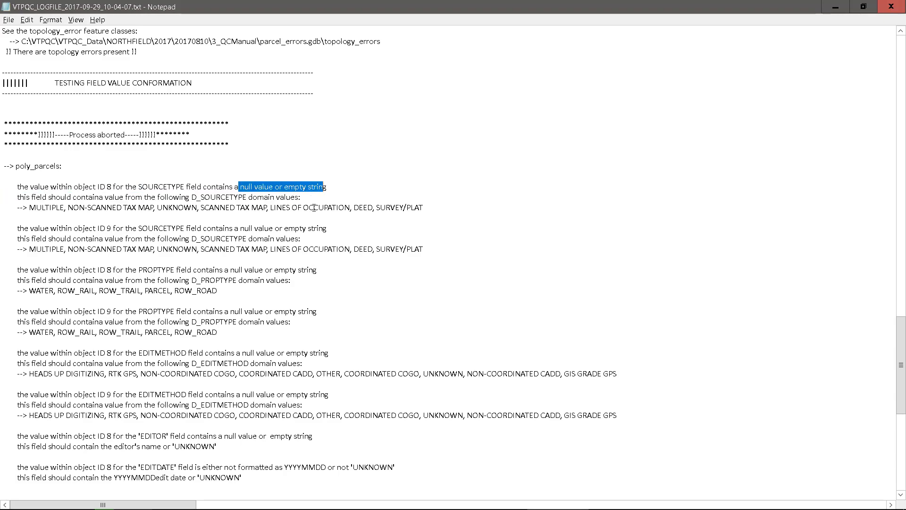
left_click_drag(192, 198, 244, 198)
left_click_drag(30, 205, 437, 205)
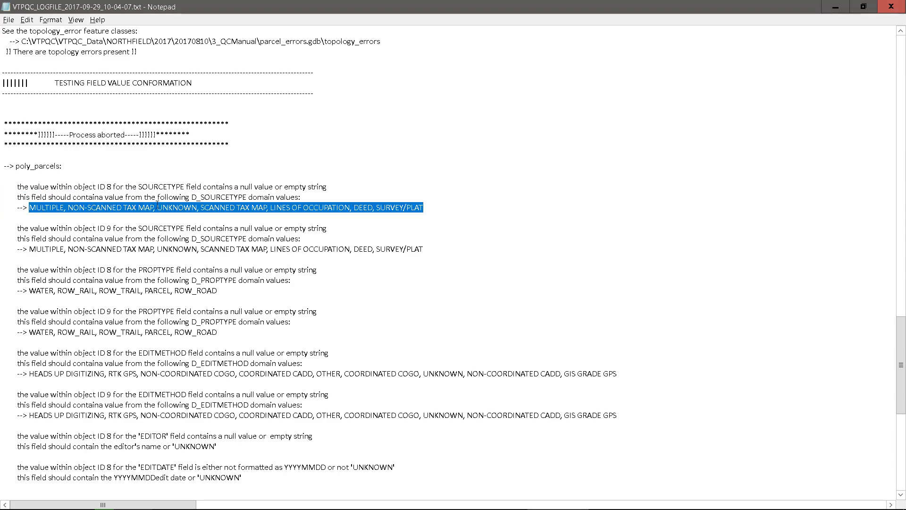
scroll(157, 204, "down", 12)
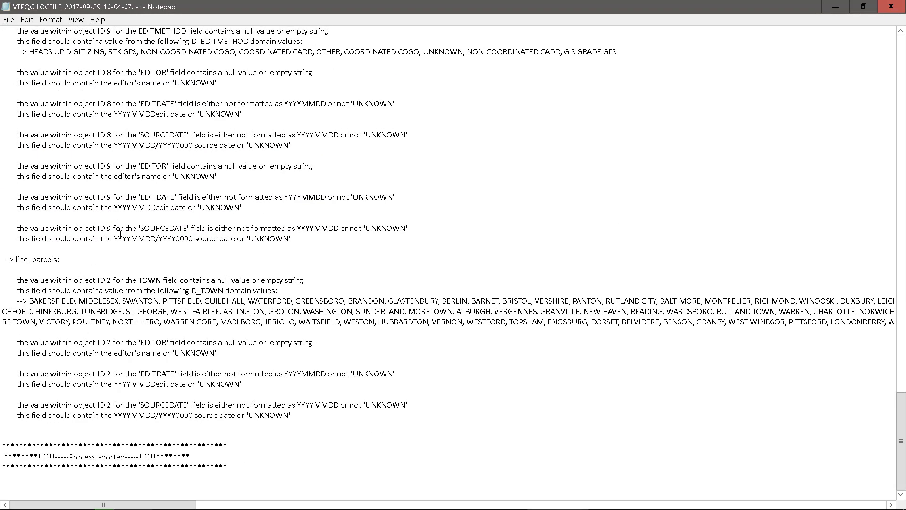
Compare the log's poly_parcels entry for object ID 8 with the line_parcels and poly_parcels feature classes in ArcMap's parcel_errors.gdb
scroll(122, 236, "up", 13)
left_click(138, 195)
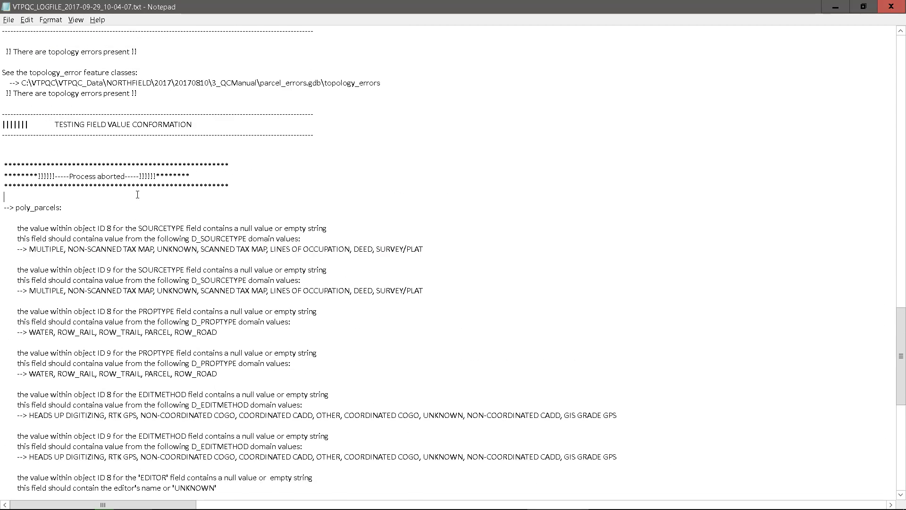
key("alt+Tab")
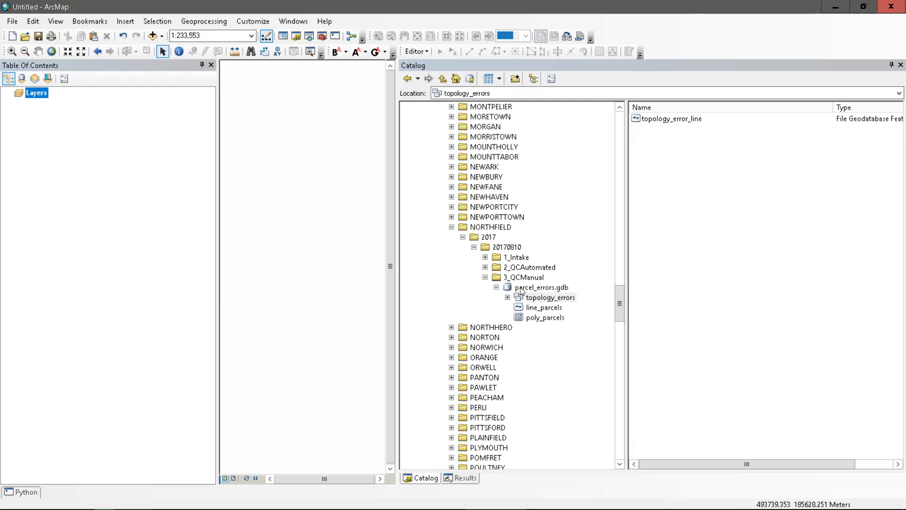
left_click(521, 289)
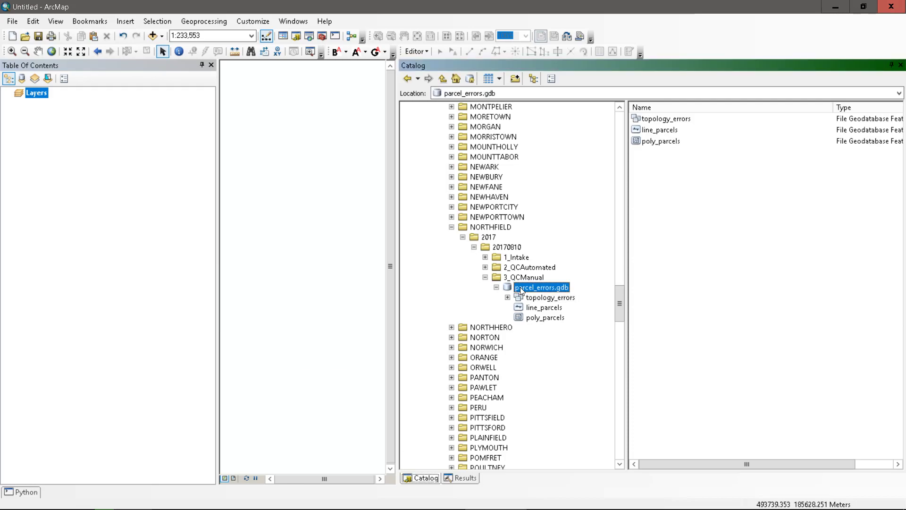
left_click_drag(671, 176, 642, 125)
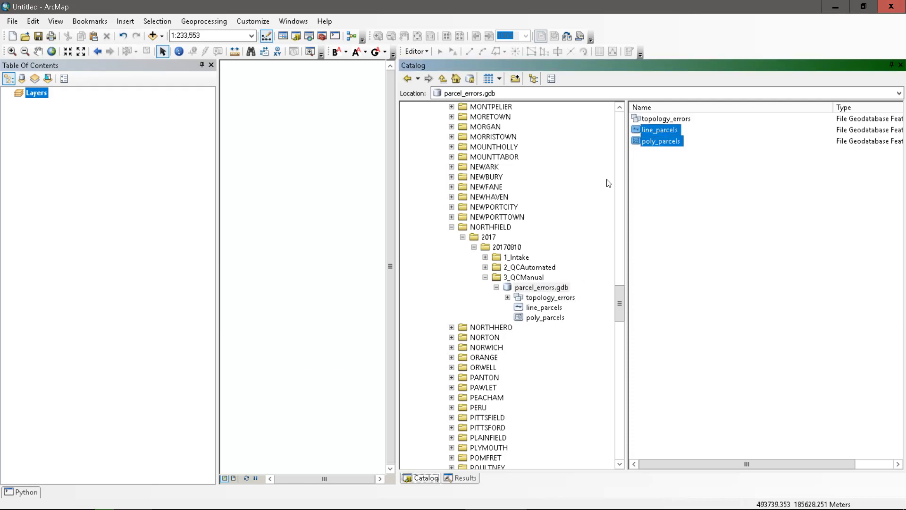
key("alt+Tab")
left_click_drag(87, 227, 112, 228)
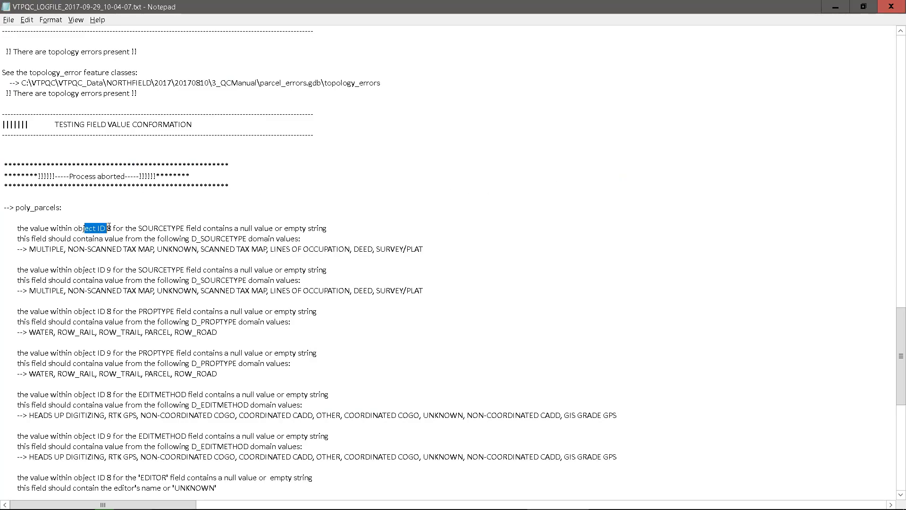
Switch to ArcMap, add poly_parcels from parcel_errors.gdb to the map, and open its attribute table
key("alt+Tab")
left_click(649, 141)
mouse_move(648, 142)
left_mouse_down()
mouse_move(658, 142)
mouse_move(596, 151)
mouse_move(156, 157)
mouse_move(50, 120)
left_mouse_up()
right_click(46, 96)
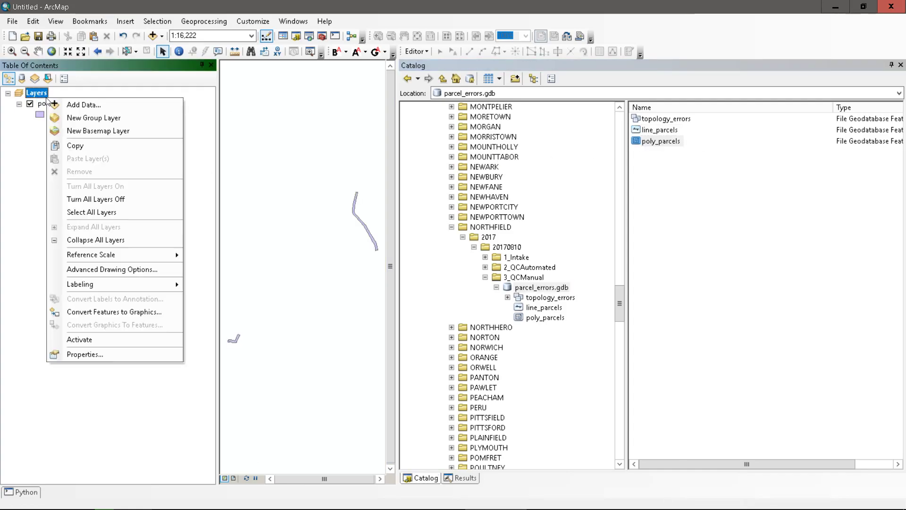
right_click(39, 101)
left_click(74, 139)
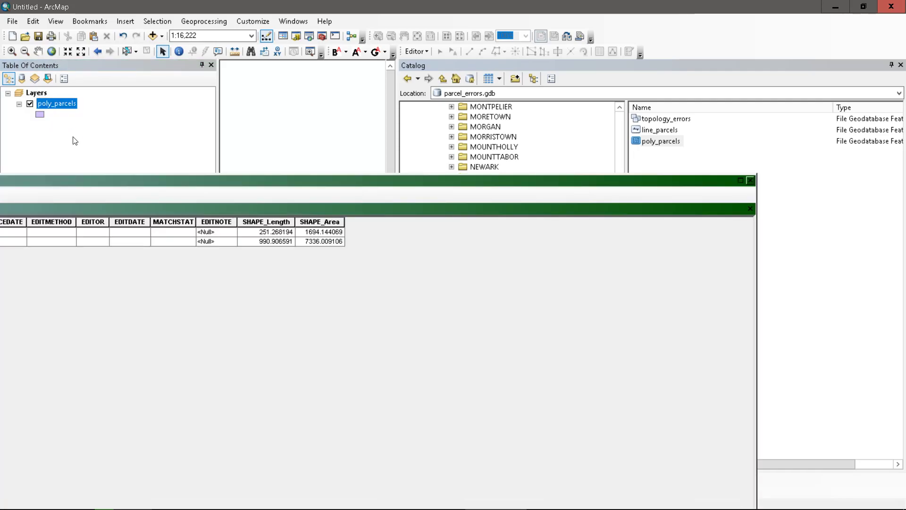
left_click_drag(153, 182, 453, 76)
key("alt+Tab")
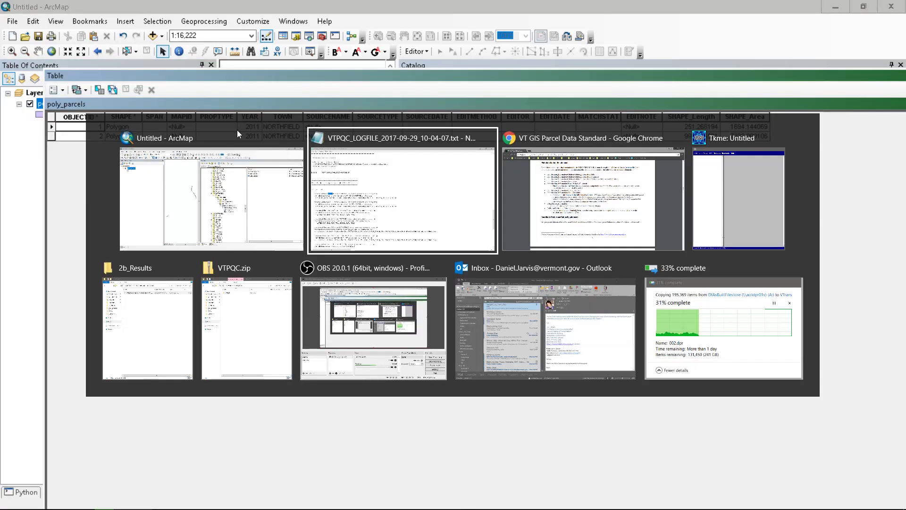
key("alt+Tab")
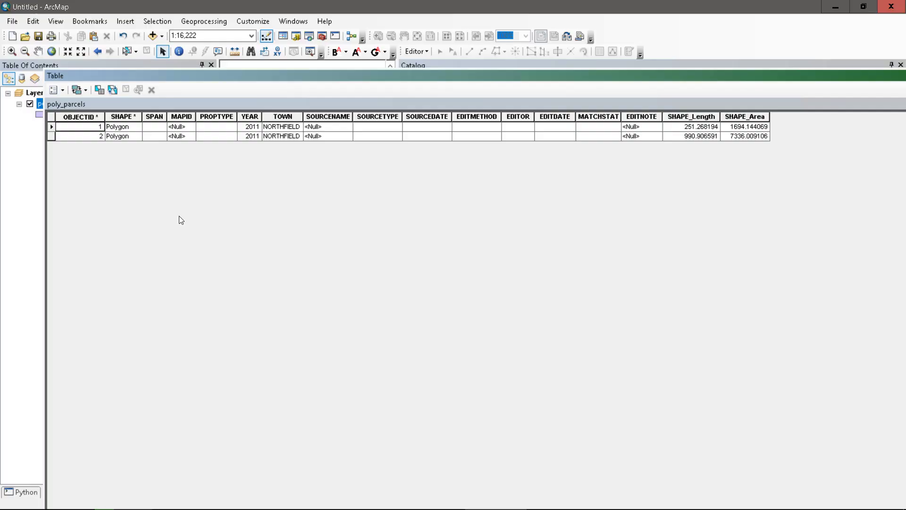
Move the table clear of the catalog and add VTPARCELS_NORTHFIELD_2016_poly_parcels from the 1_Intake geodatabase's parcel_data dataset to the map
left_click_drag(679, 69, 652, 292)
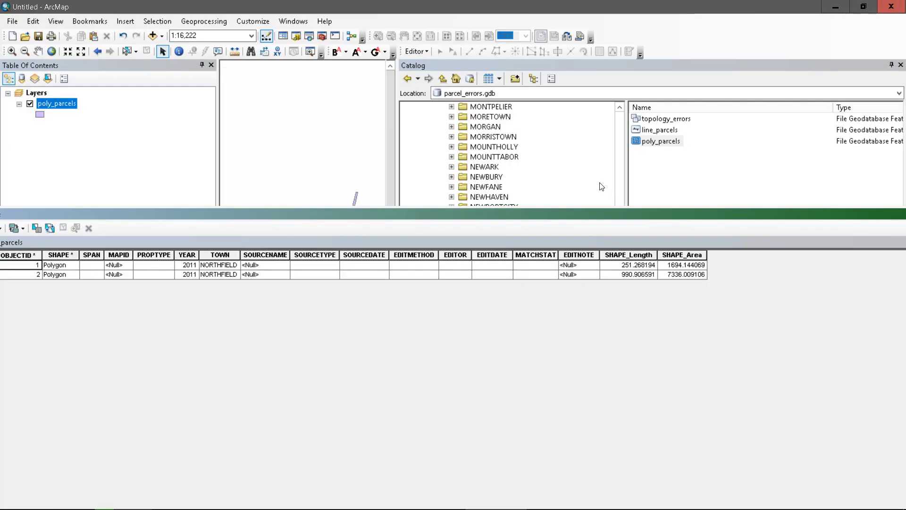
left_click_drag(576, 214, 651, 302)
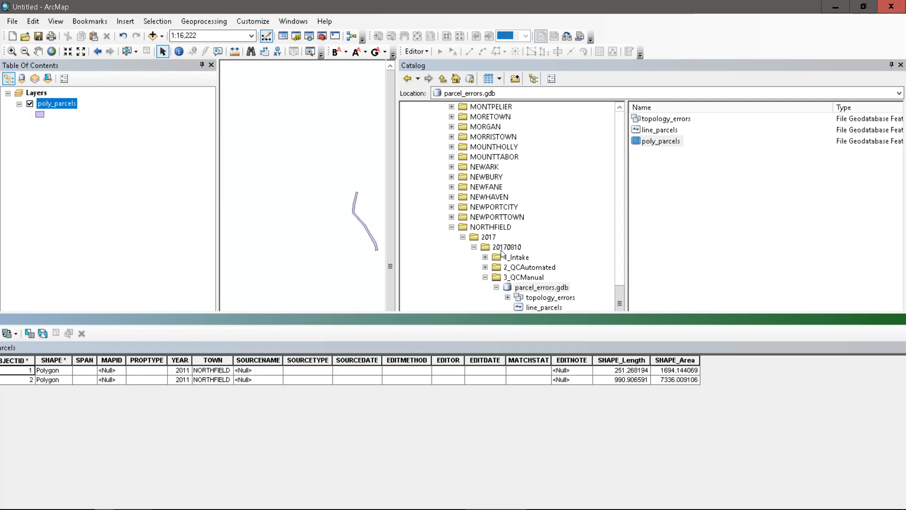
left_click(516, 257)
double_click(659, 130)
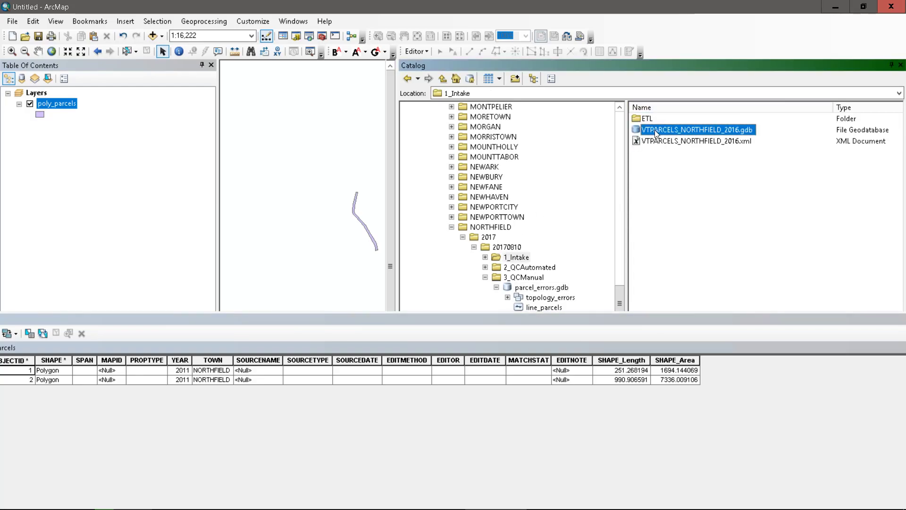
double_click(663, 123)
mouse_move(720, 140)
left_mouse_down()
mouse_move(532, 148)
mouse_move(111, 113)
left_mouse_up()
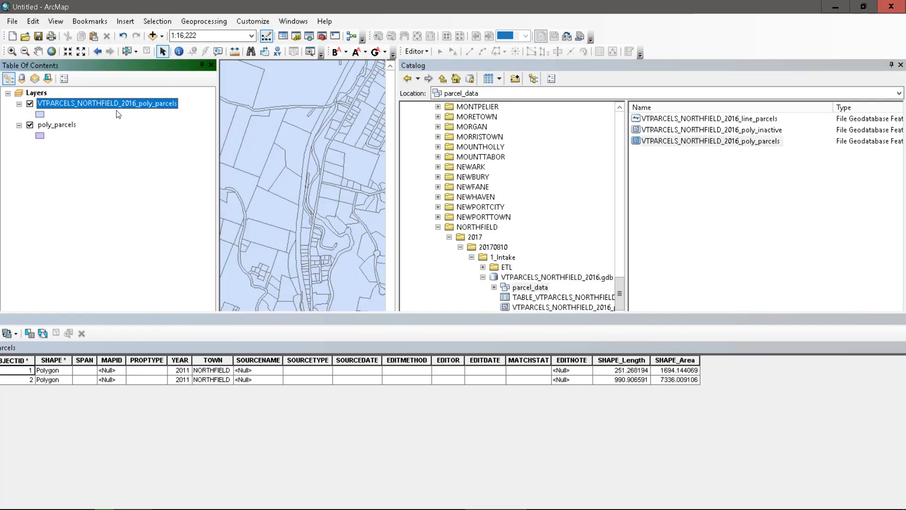
Open the attribute table of VTPARCELS_NORTHFIELD_2016_poly_parcels and tile it below the poly_parcels table in the maximized table window
right_click(117, 103)
left_click(143, 134)
left_click_drag(198, 329, 221, 4)
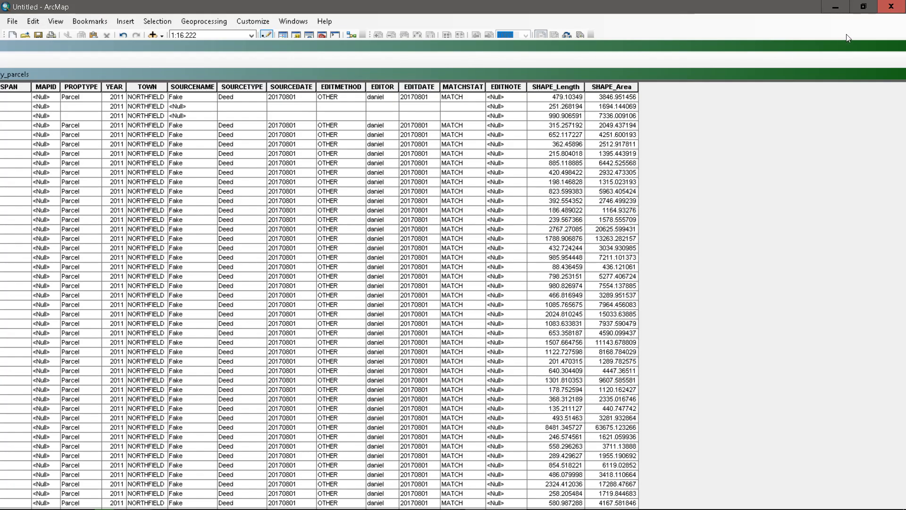
left_click_drag(854, 45, 661, 53)
left_click(817, 54)
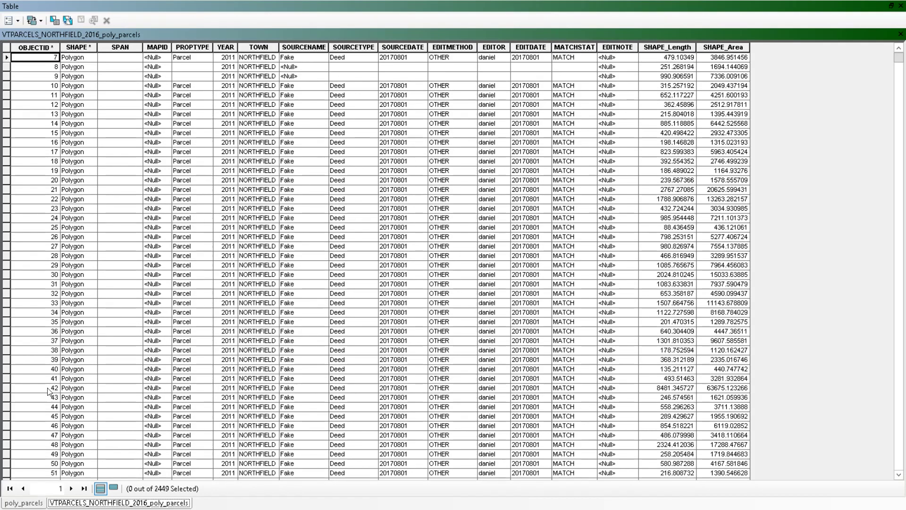
left_click_drag(118, 502, 315, 388)
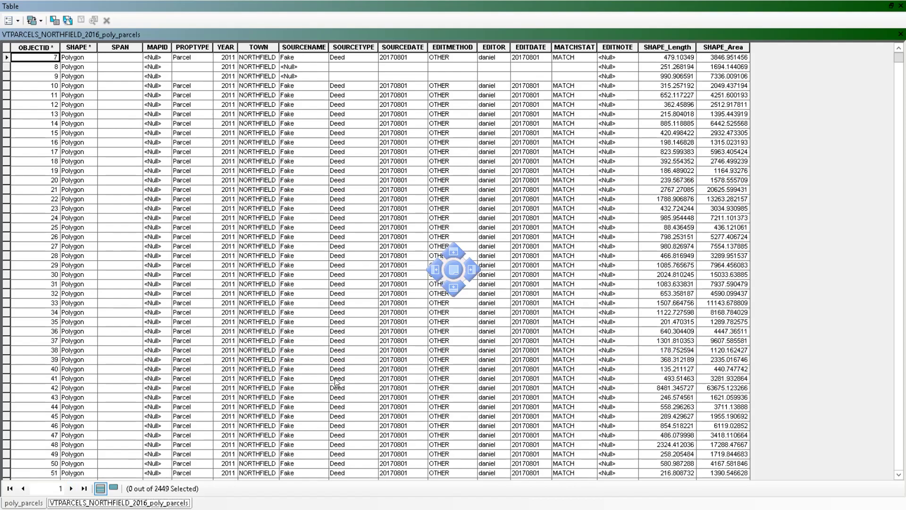
left_click_drag(479, 283, 448, 289)
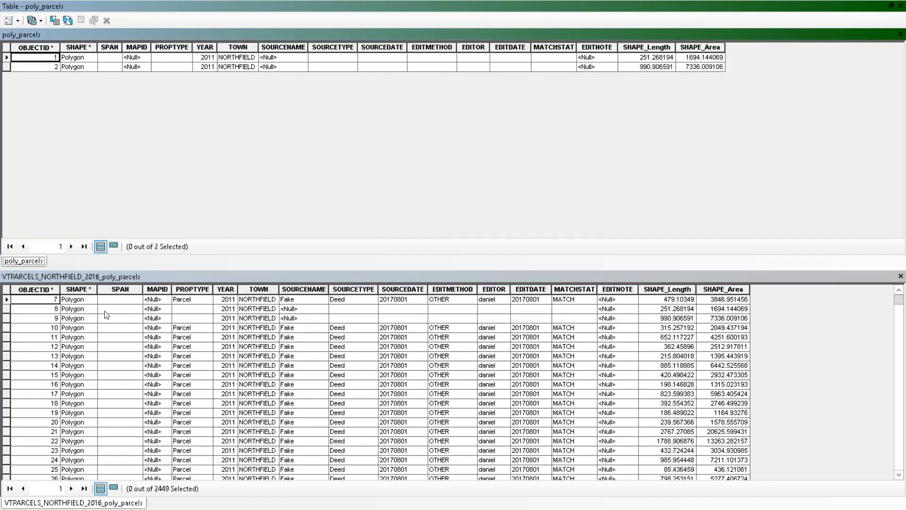
Select the record with object ID 8 in the VTPARCELS_NORTHFIELD_2016_poly_parcels table and check its cells from SOURCETYPE through MATCHSTAT
left_click(7, 310)
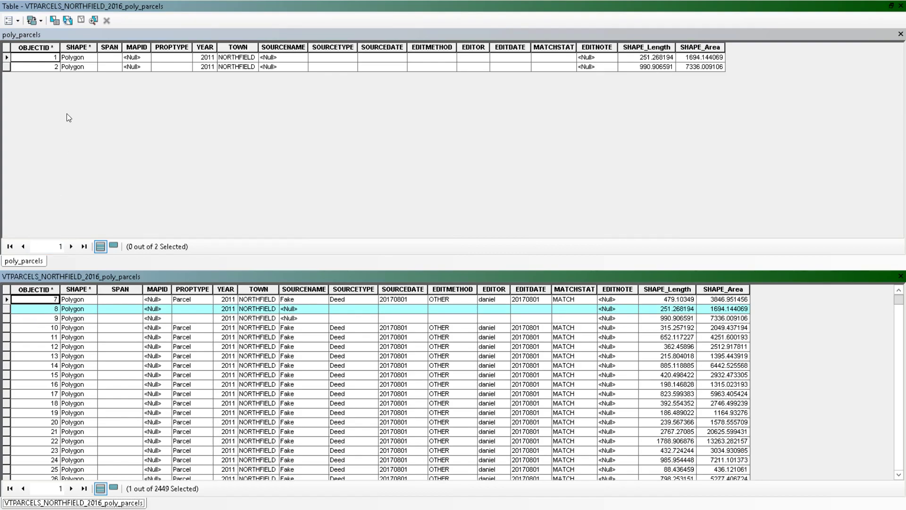
left_click(333, 309)
key("Tab")
key("Tab")
key("Tab")
key("Tab")
key("Tab")
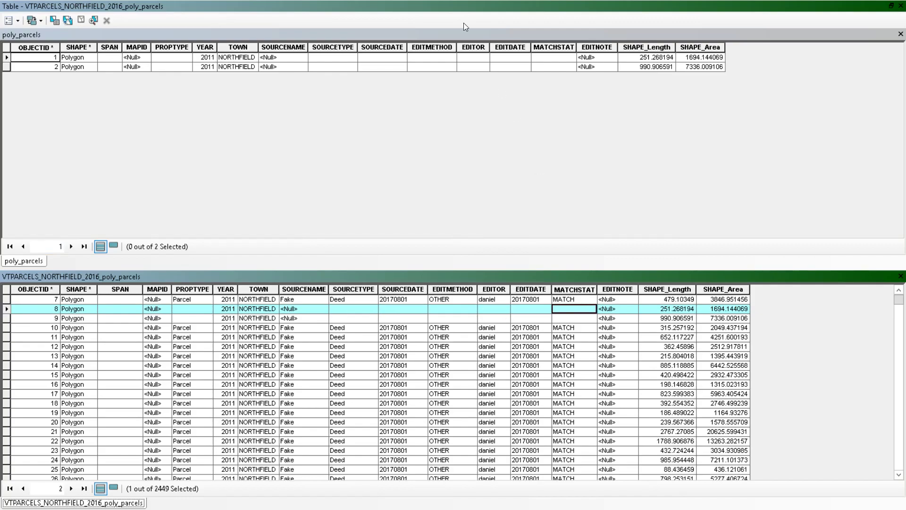
Dock the table window below the map and zoom the map to the selected parcel with object ID 8
left_click(891, 5)
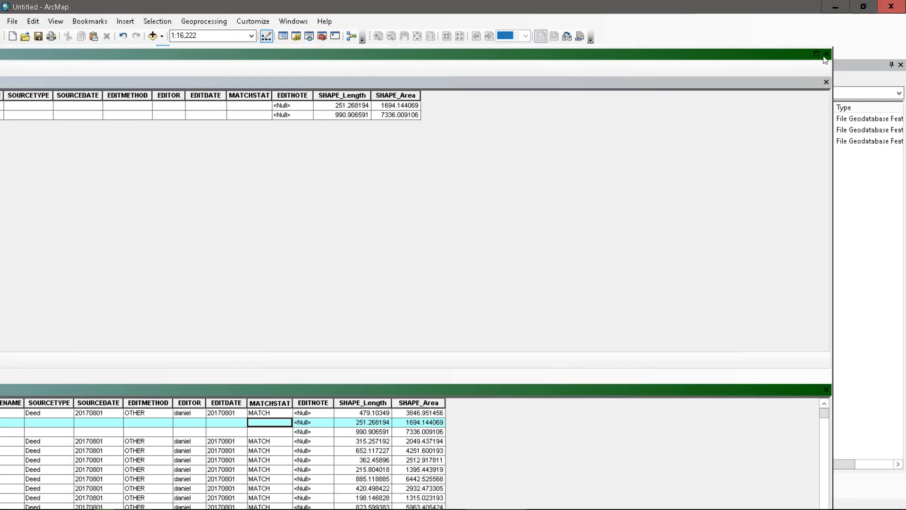
left_click_drag(760, 57, 454, 465)
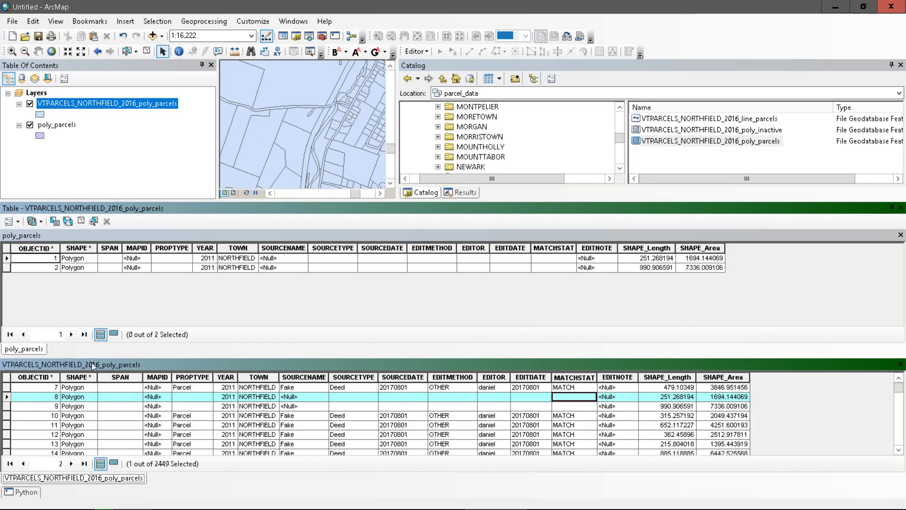
left_click(7, 396)
right_click(6, 396)
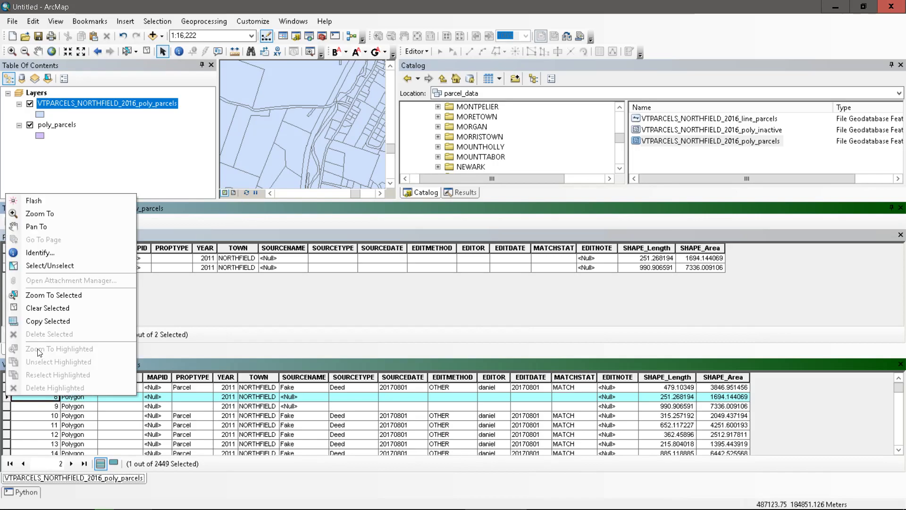
left_click(49, 295)
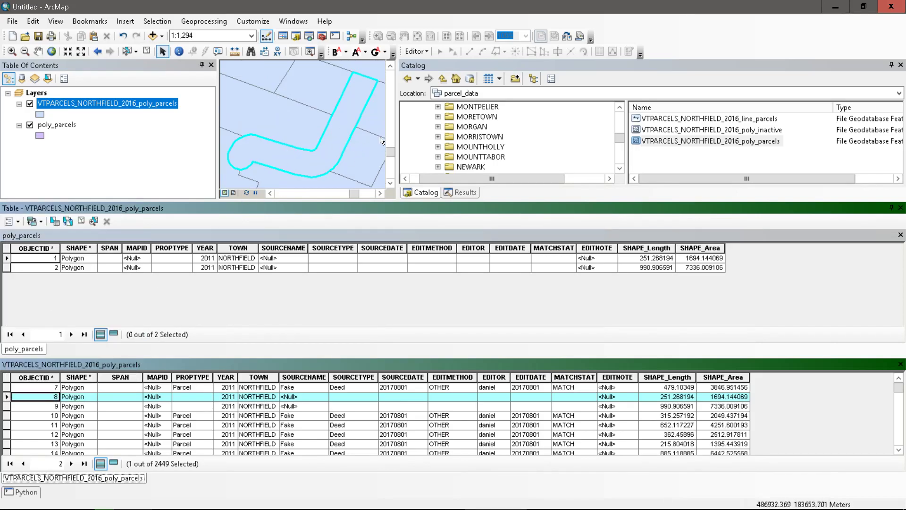
Hide the VTPARCELS_NORTHFIELD_2016_poly_parcels layer and select the polygon with object ID 1 in poly_parcels on the map
left_click(29, 104)
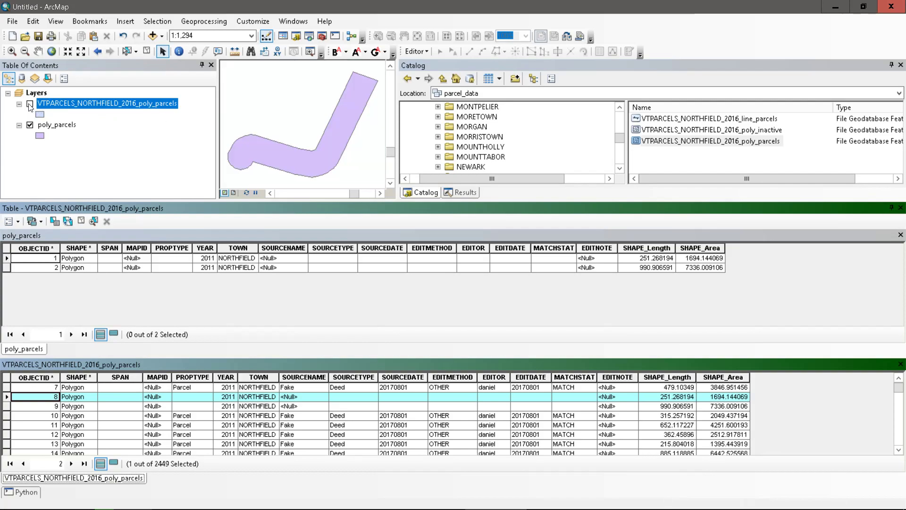
left_click(56, 126)
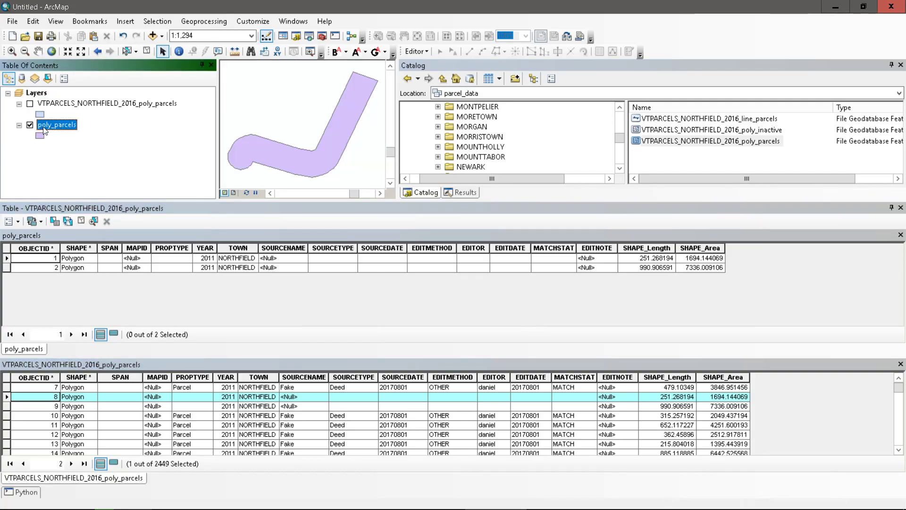
left_click(126, 51)
left_click(307, 154)
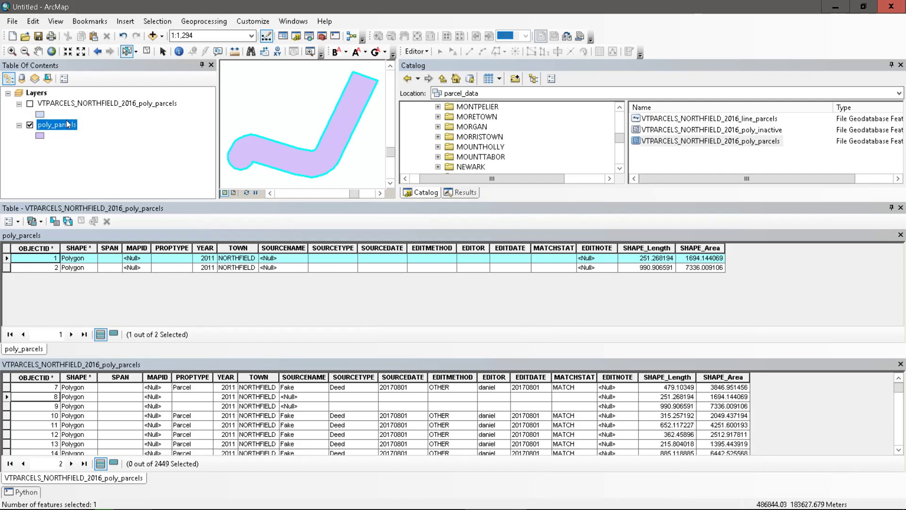
Examine where the poly_parcels error polygons lie on the map and compare the two polygon layers in the layer list
scroll(319, 145, "up", 5)
scroll(320, 144, "up", 4)
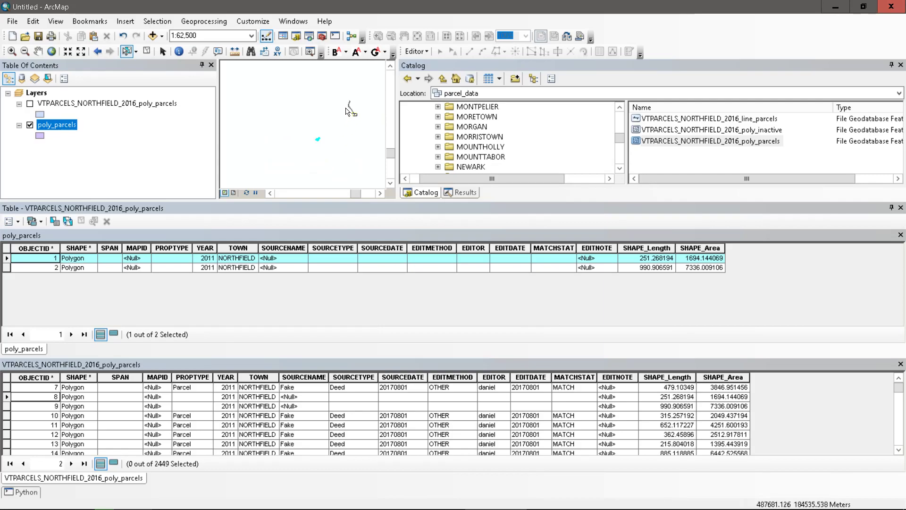
scroll(348, 111, "down", 3)
scroll(348, 111, "up", 2)
left_click(54, 159)
left_click(46, 127)
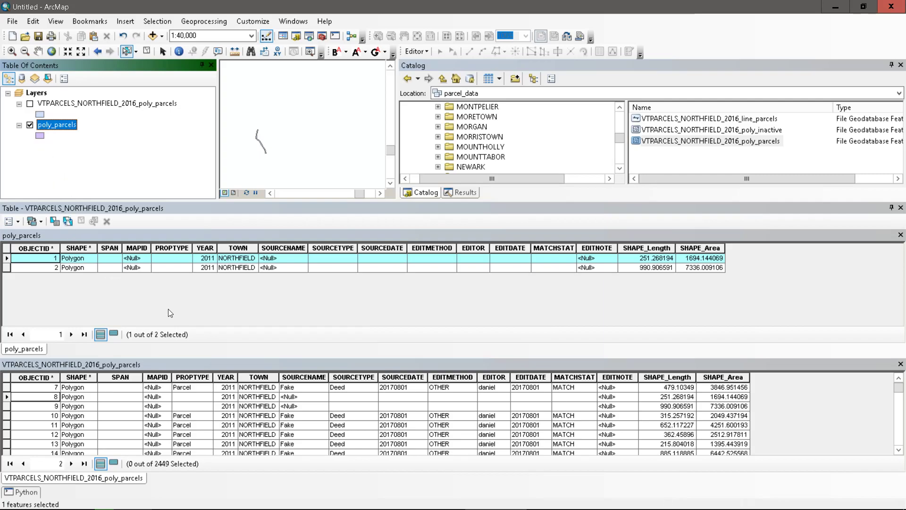
right_click(63, 127)
left_click(60, 136)
left_click(49, 134)
left_click(105, 104)
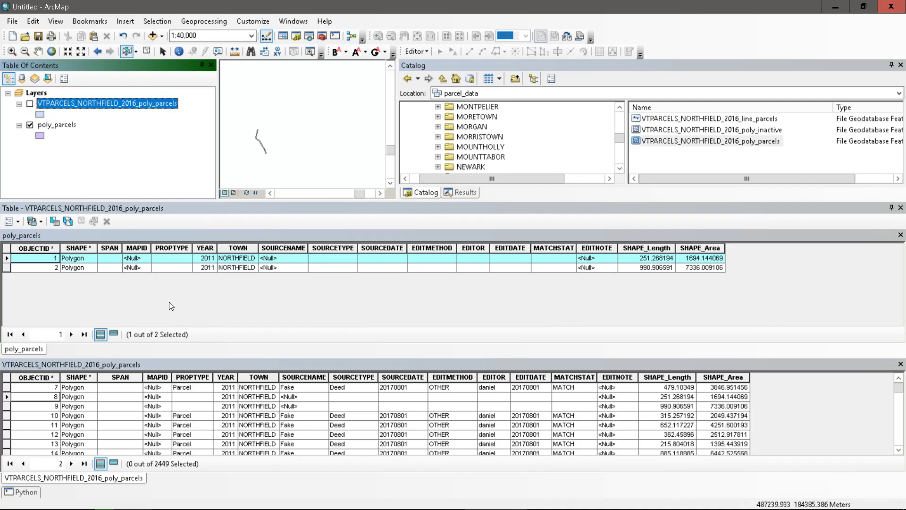
Close the poly_parcels attribute table, keeping only the VTPARCELS_NORTHFIELD_2016_poly_parcels table open
left_click(286, 405)
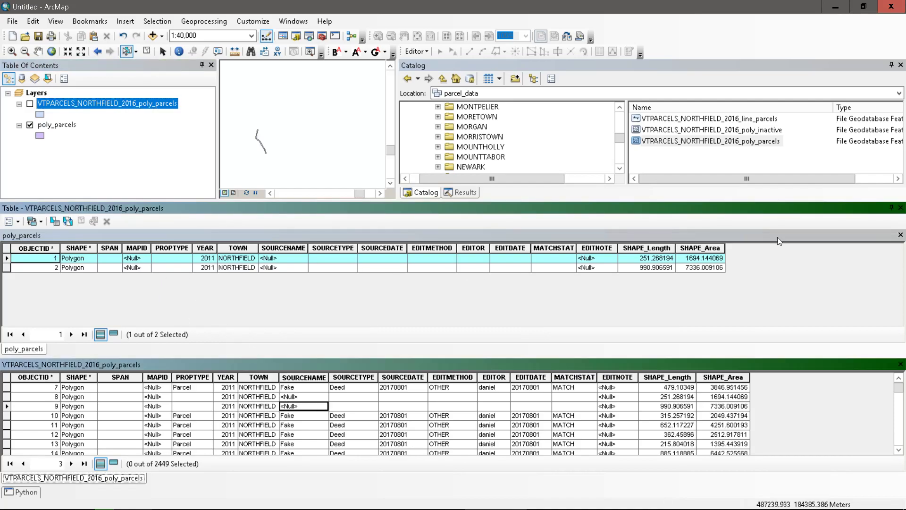
left_click(900, 235)
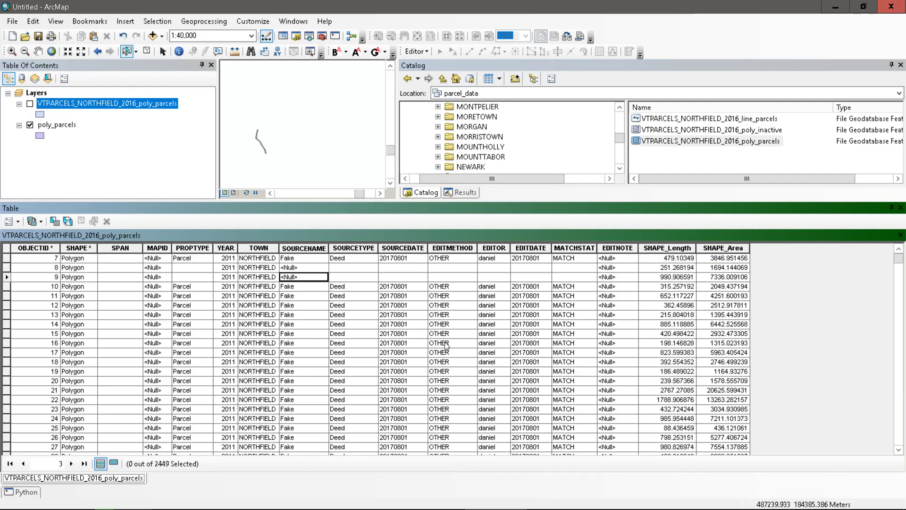
left_click(371, 362)
left_click(344, 286)
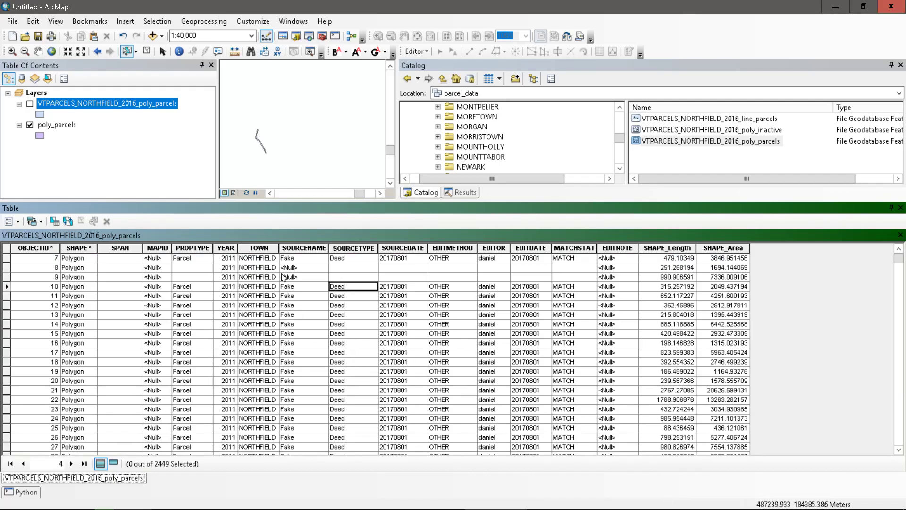
Highlight the records with object IDs 8 and 9 to review their empty fields, and clear the selection
left_click_drag(6, 268, 94, 282)
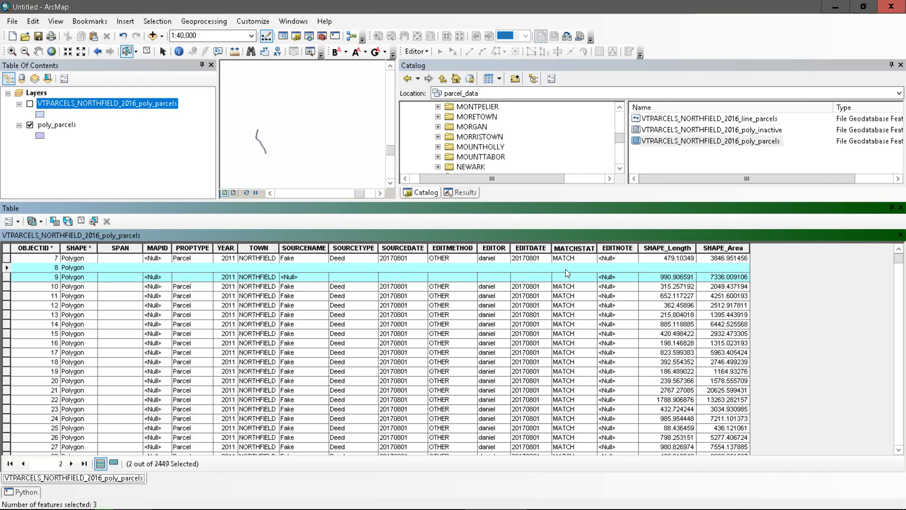
left_click(253, 307)
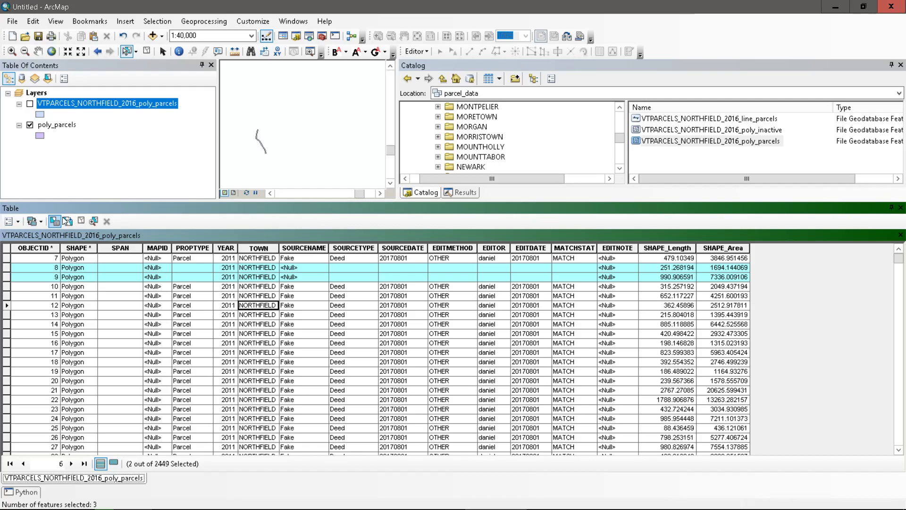
left_click(82, 221)
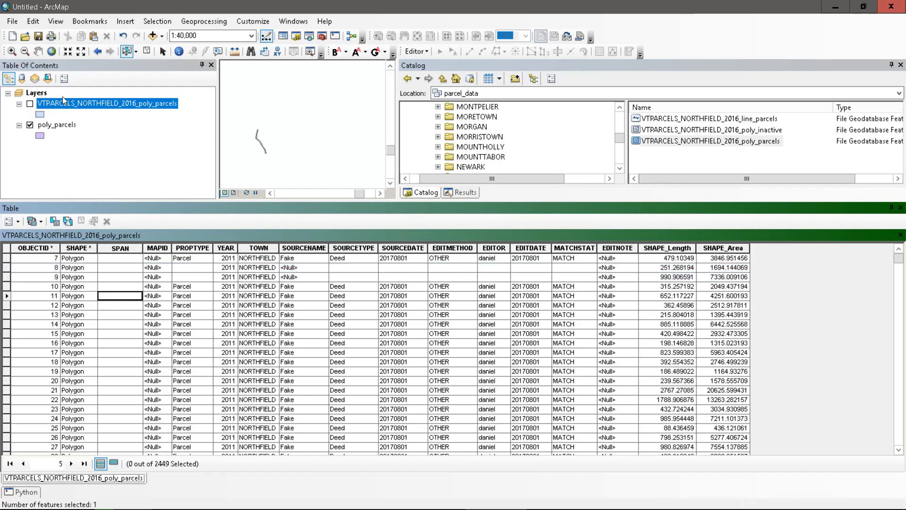
Start editing the VTPARCELS_NORTHFIELD_2016_poly_parcels layer and display the allowed SOURCETYPE values for the record with object ID 8
right_click(69, 108)
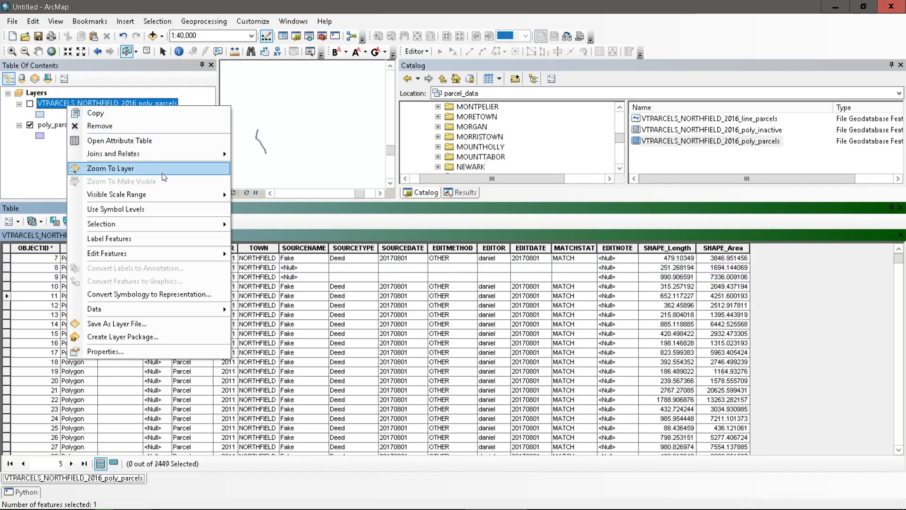
mouse_move(188, 257)
left_click(282, 256)
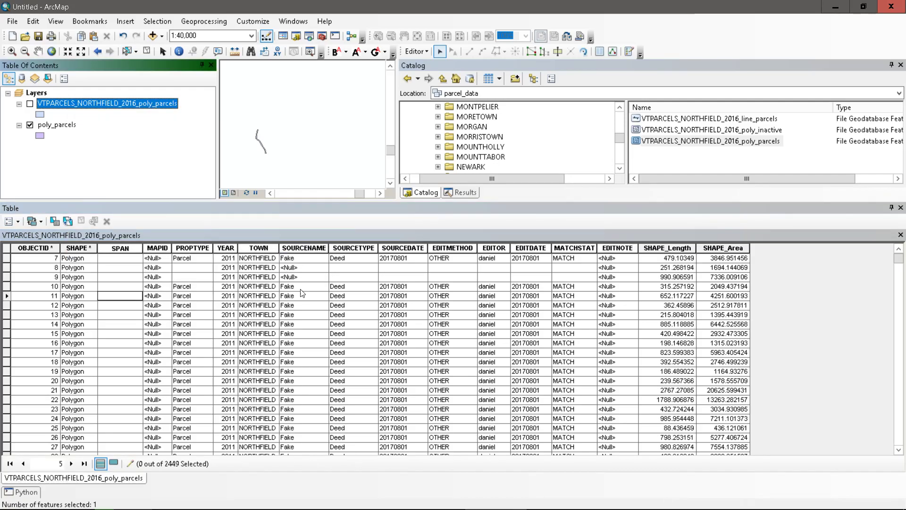
left_click(359, 270)
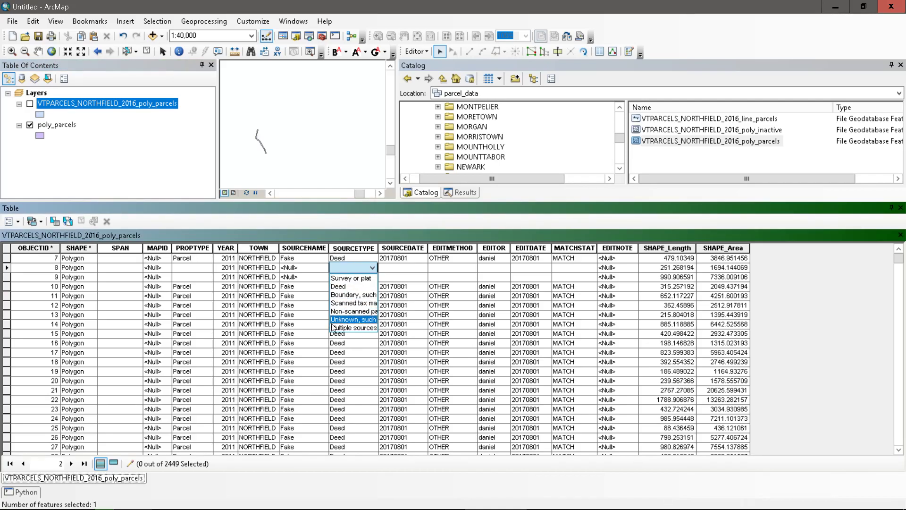
Set SOURCEDATE to 20170801 for object ID 8 and check the allowed EDITMETHOD values for that record
left_click(401, 267)
left_click(402, 269)
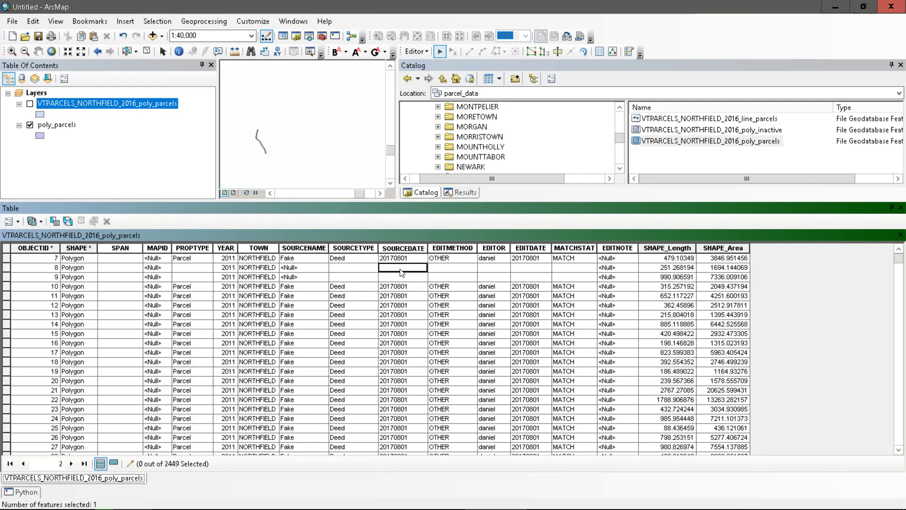
type("20")
left_click(452, 261)
left_click(407, 267)
left_click(460, 268)
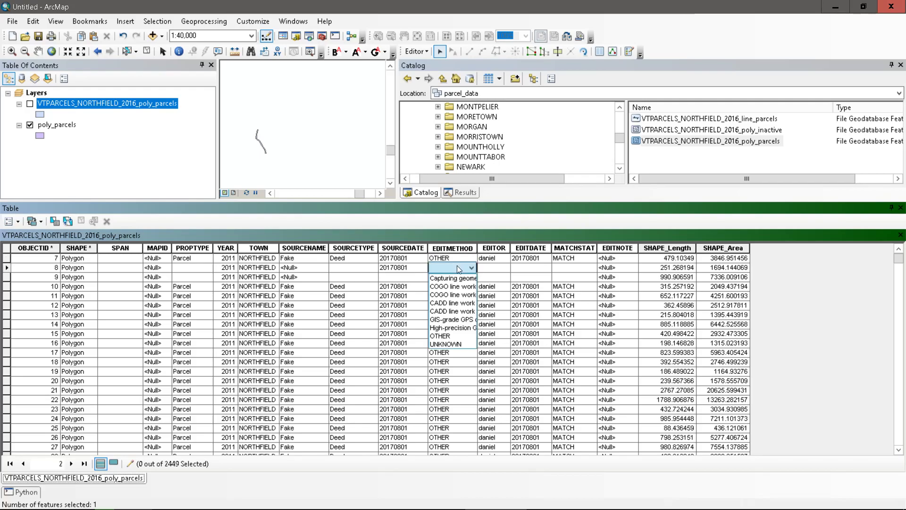
left_click(398, 265)
left_click(235, 286)
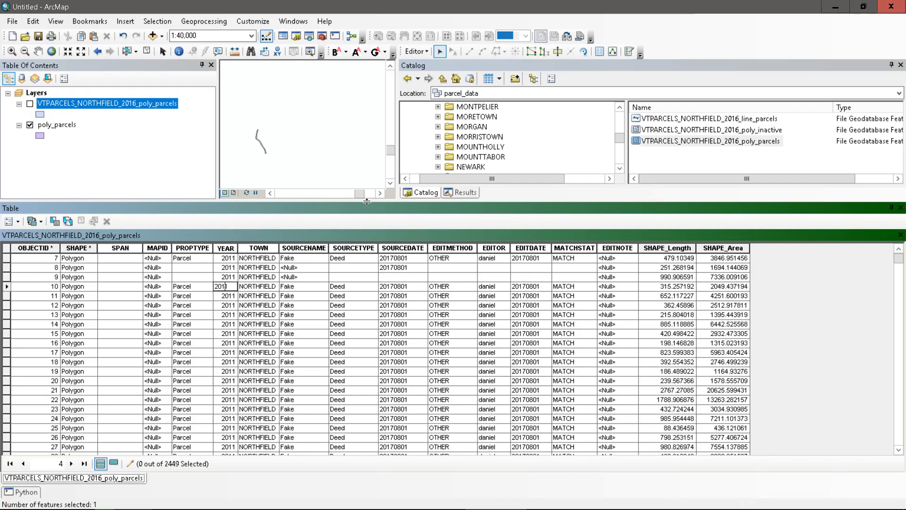
Close the attribute table and stop the edit session, saving the edits
left_click(892, 208)
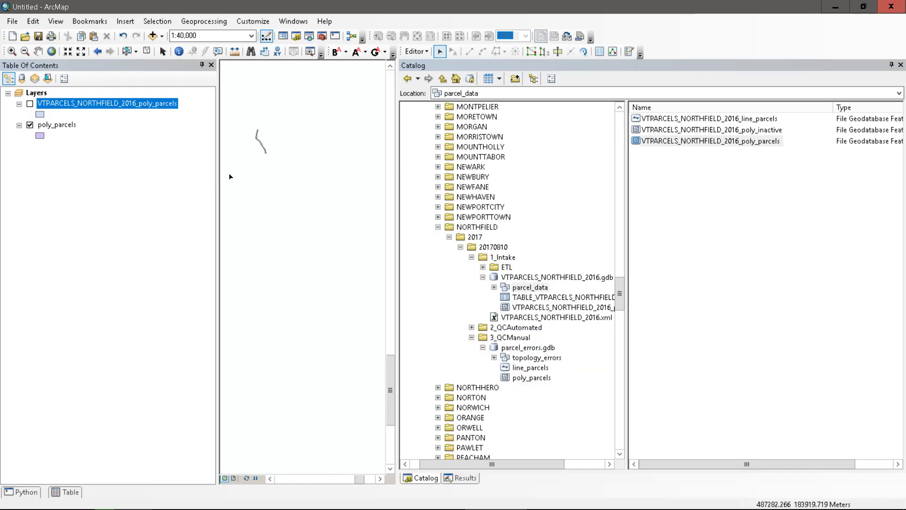
right_click(112, 112)
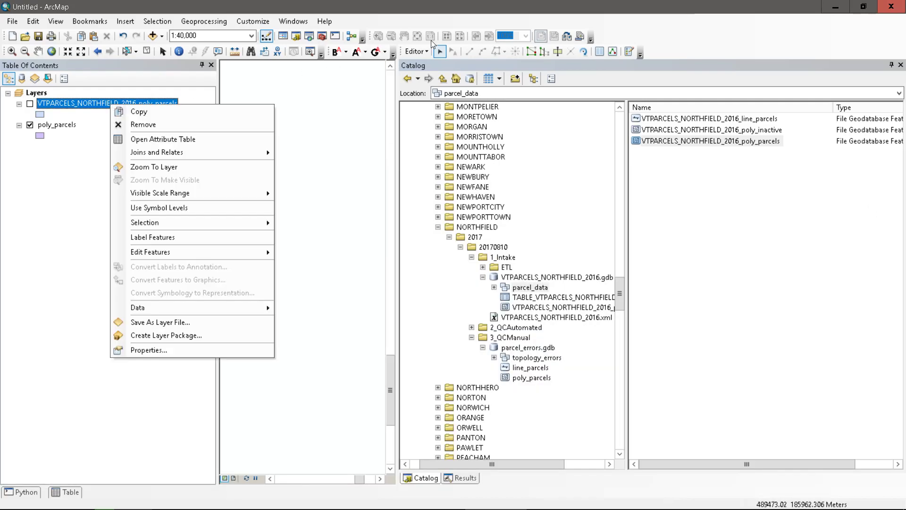
left_click(416, 51)
left_click(428, 76)
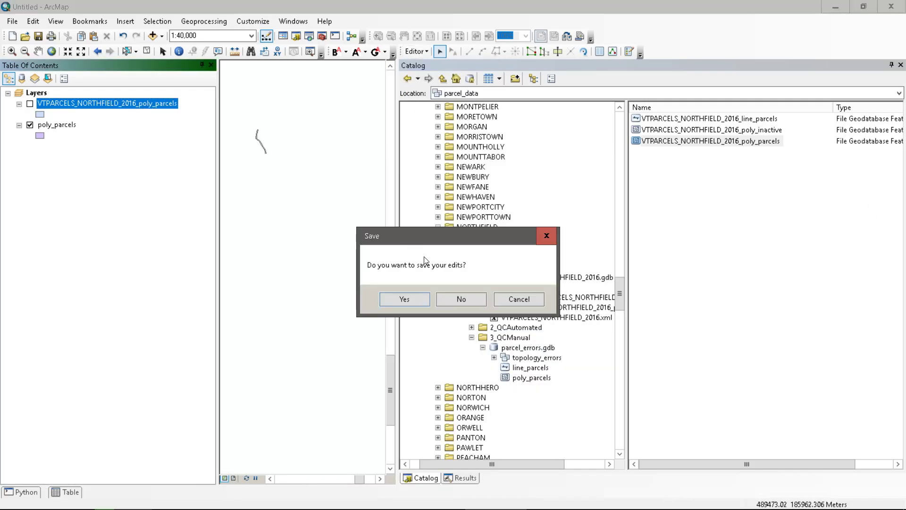
left_click(409, 299)
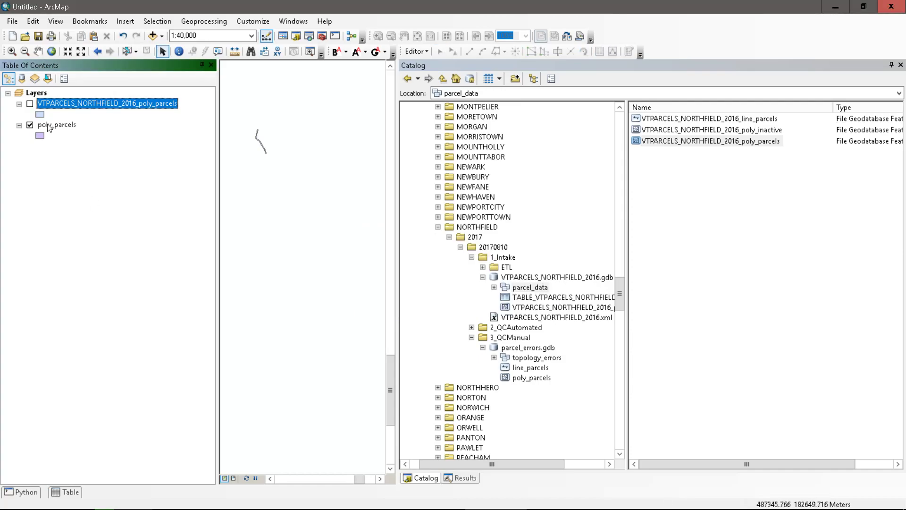
Remove the VTPARCELS_NORTHFIELD_2016_poly_parcels and poly_parcels layers from the map and refresh the view
right_click(63, 109)
left_click(81, 127)
left_click(61, 104)
right_click(62, 104)
left_click(83, 124)
left_click(56, 21)
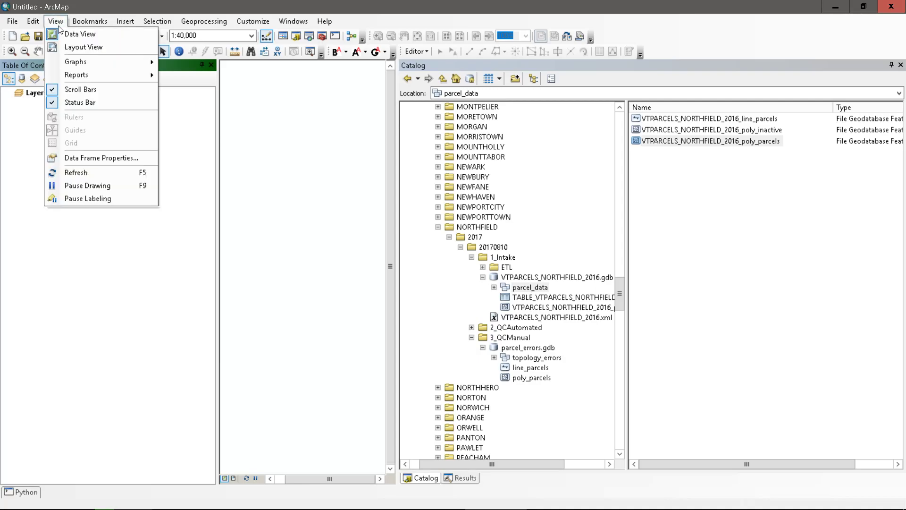
left_click(91, 175)
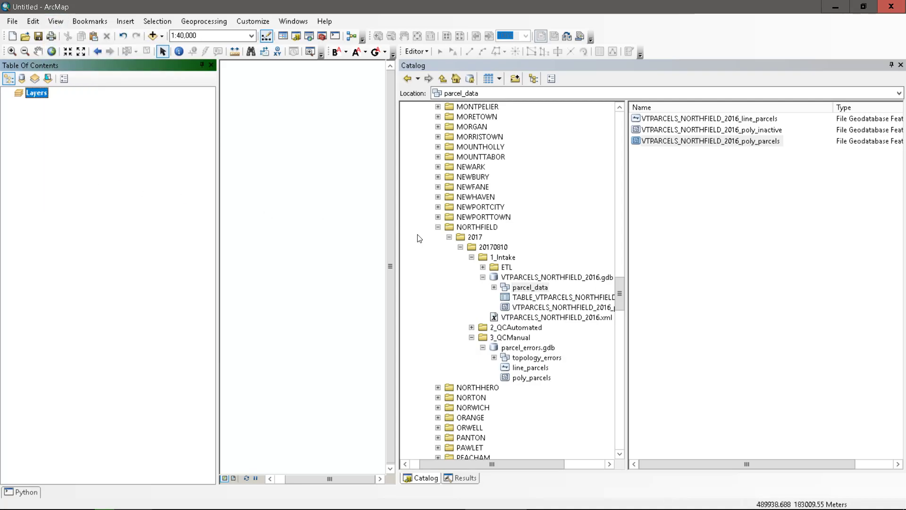
Close the VTPQC log file in Notepad and refresh Northfield's 20170810 folder in the ArcMap catalog
left_click(477, 249)
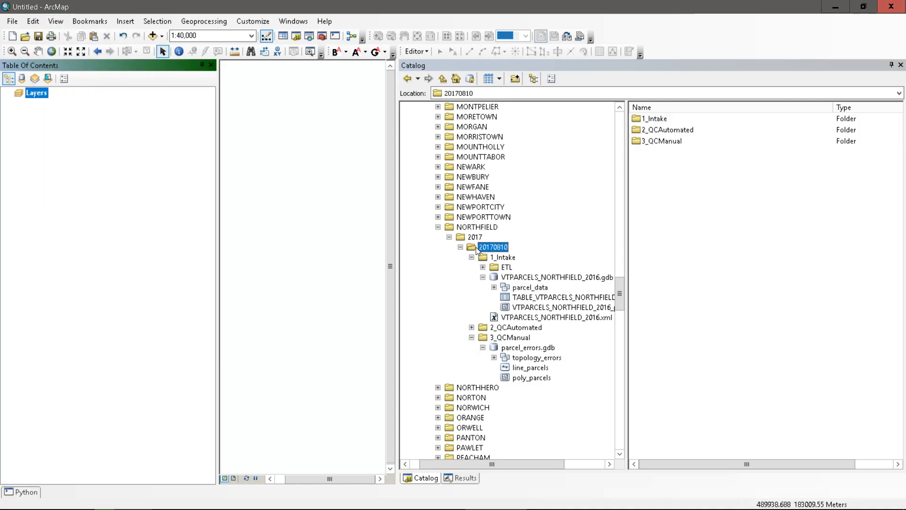
key("alt+Tab")
scroll(242, 288, "down", 15)
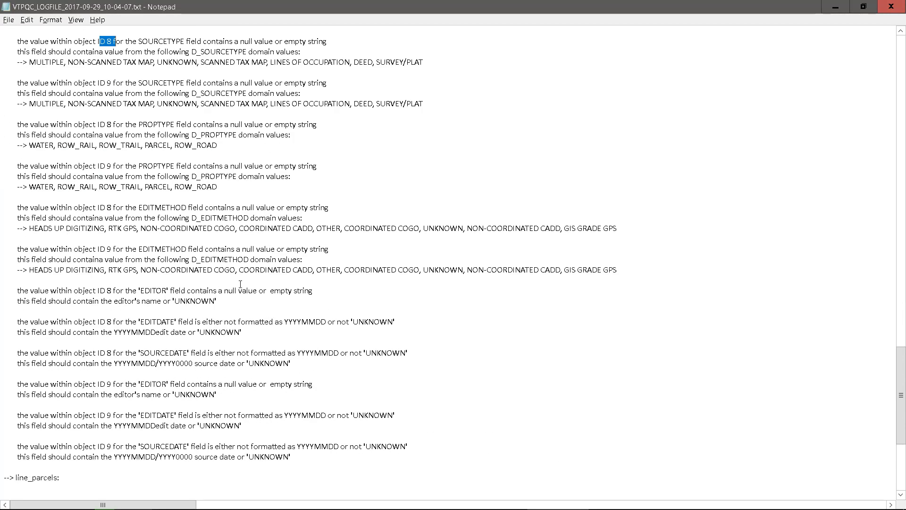
left_click(891, 7)
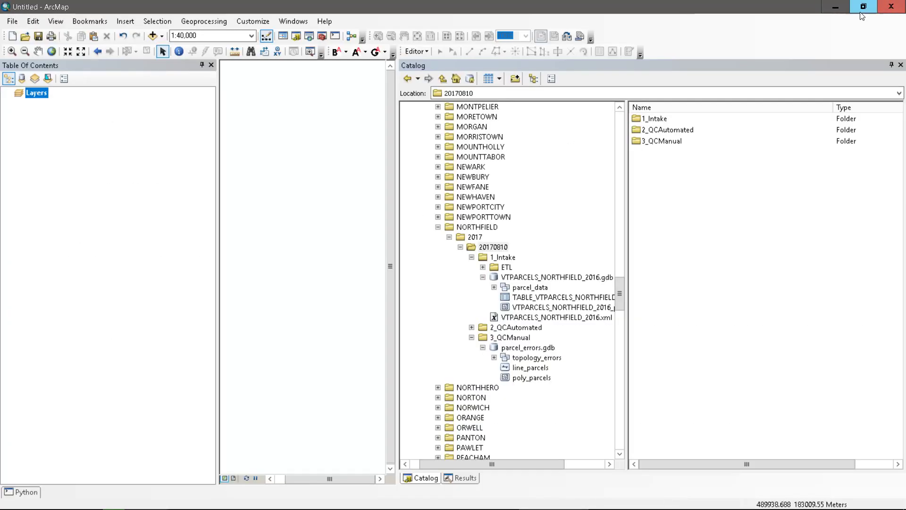
right_click(481, 248)
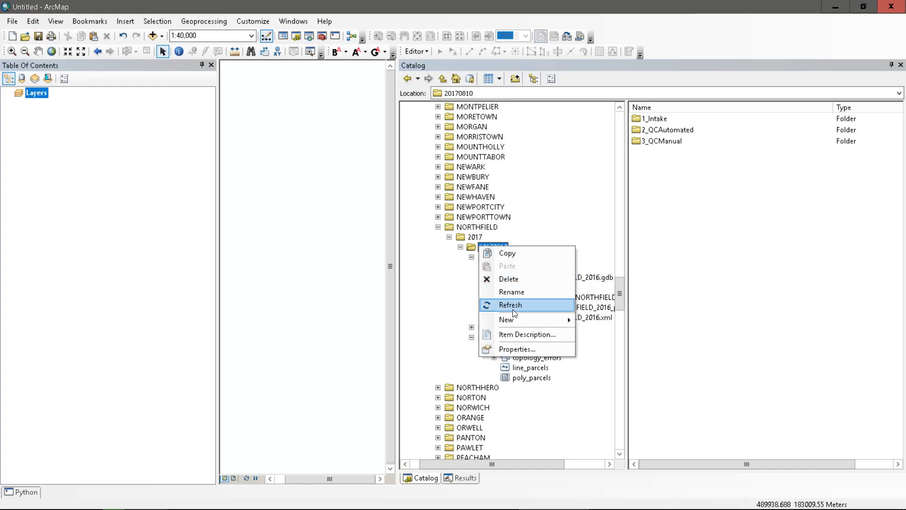
left_click(511, 305)
Switch to File Explorer, go from 2b_Results up to the 20170810 folder, and return to ArcMap
key("alt+Tab")
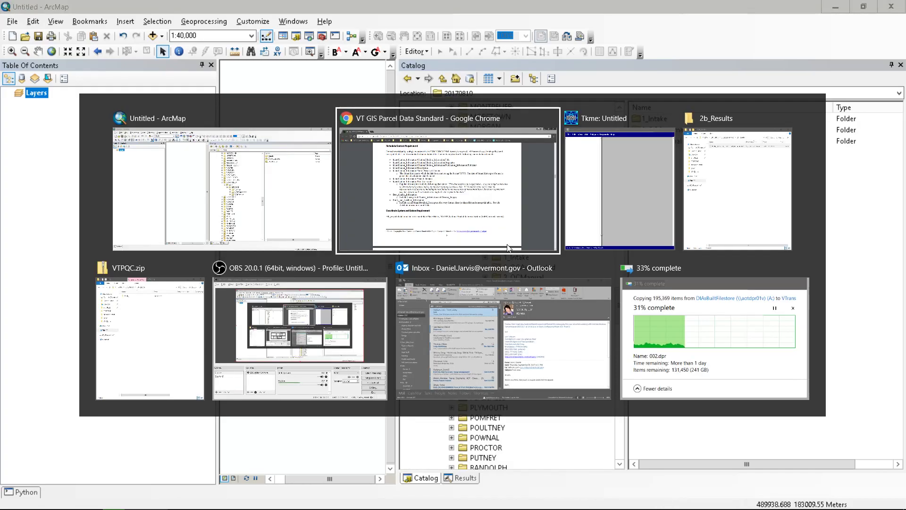
key("Tab")
key("Tab")
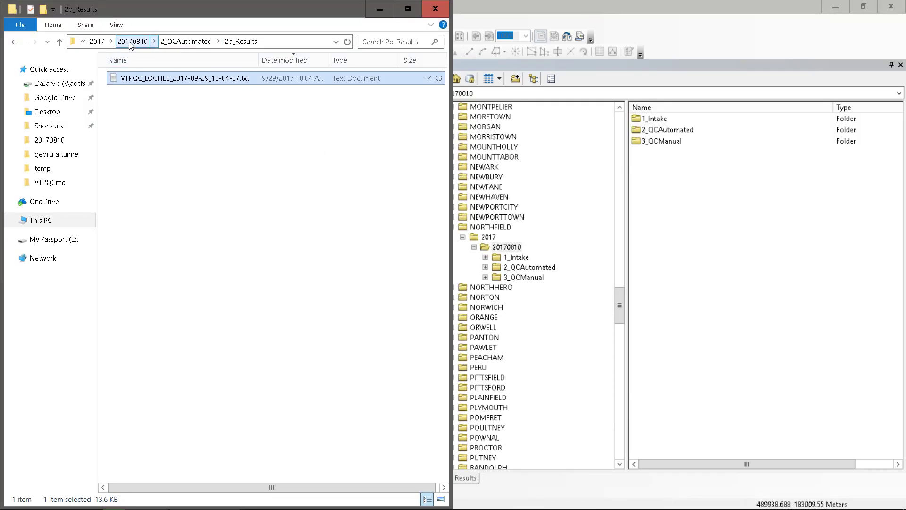
left_click(128, 41)
left_click(193, 194)
key("alt+Tab")
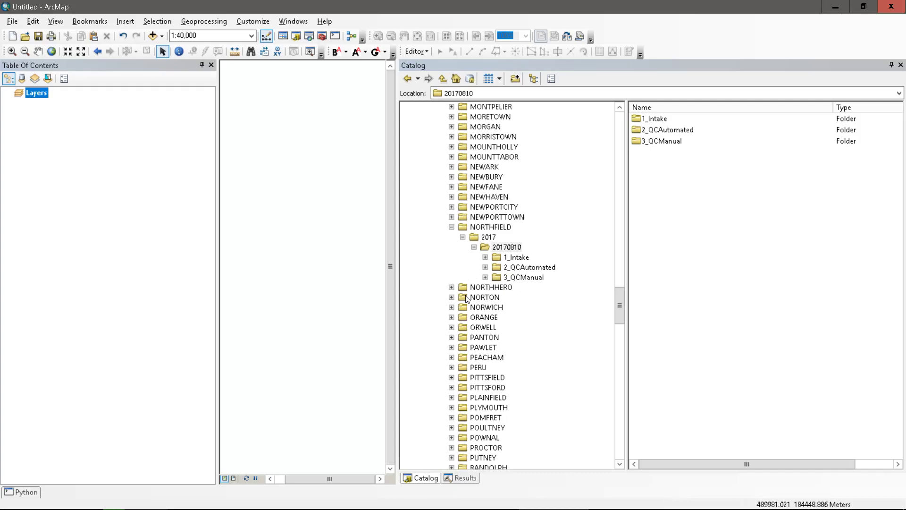
Examine the messages of the earlier VTPQC-Tool run in the geoprocessing results and collapse them
scroll(454, 306, "down", 3)
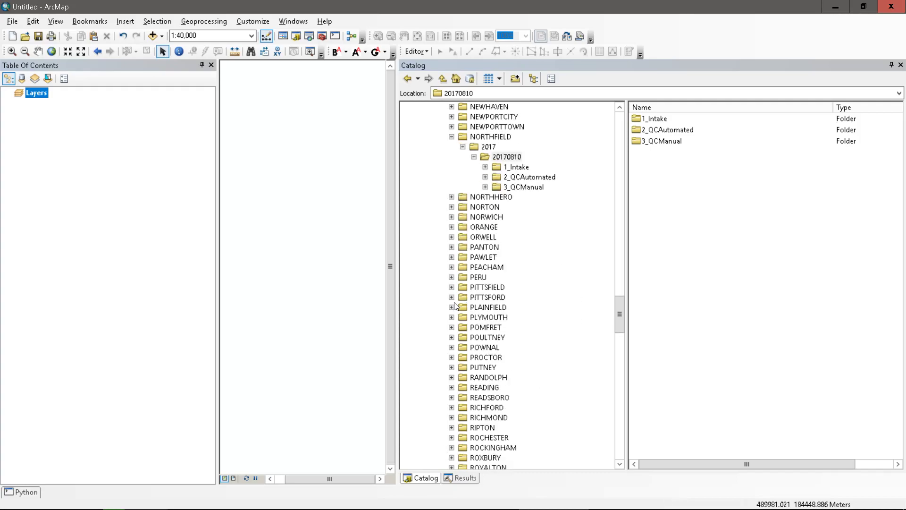
left_click(460, 478)
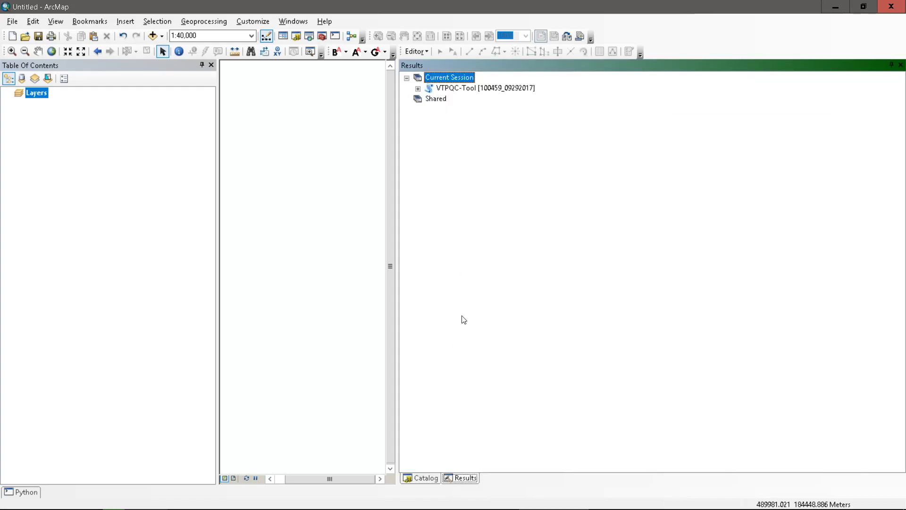
right_click(445, 89)
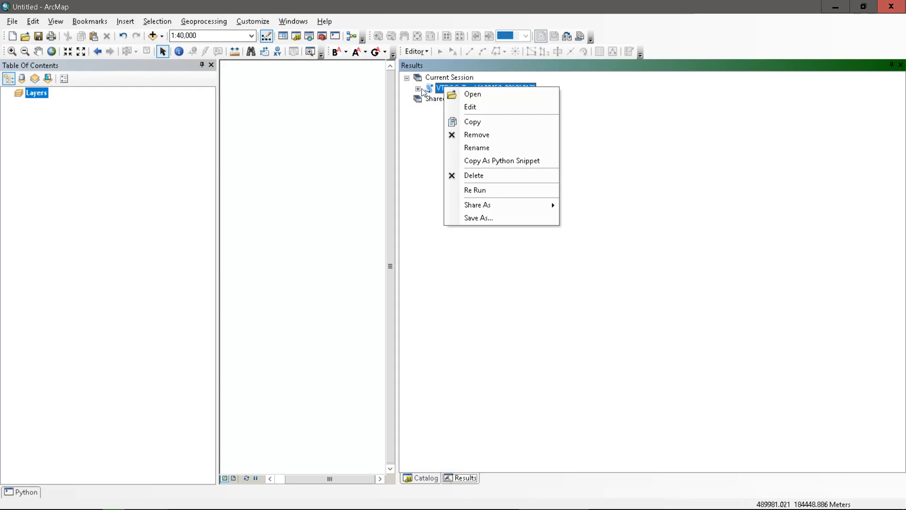
left_click(419, 89)
left_click(430, 120)
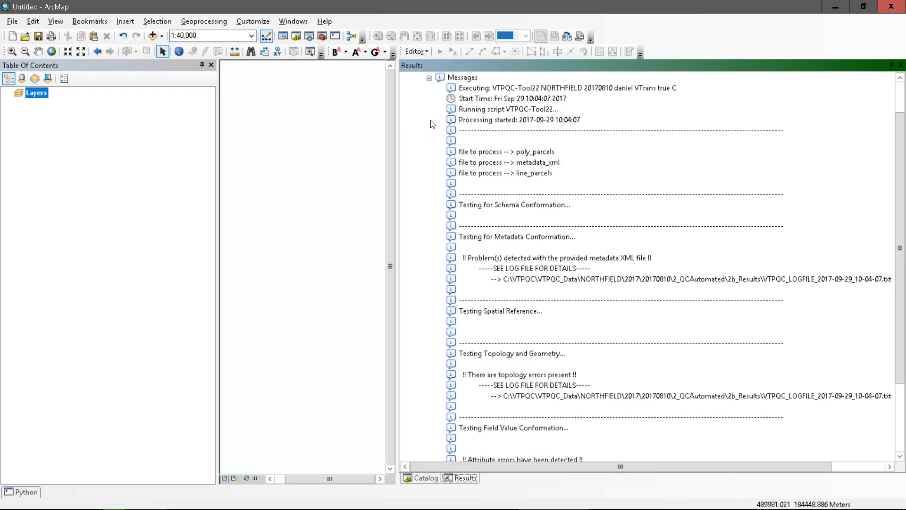
left_click(428, 78)
left_click(418, 90)
Re-run the VTPQC-Tool from the current session's results and highlight the metadata problem message in its progress output
left_click(460, 97)
right_click(457, 89)
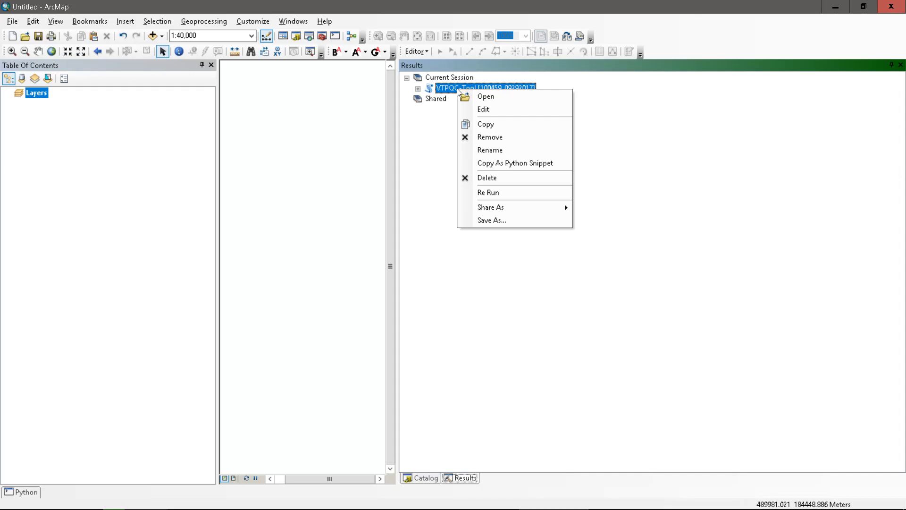
left_click(498, 191)
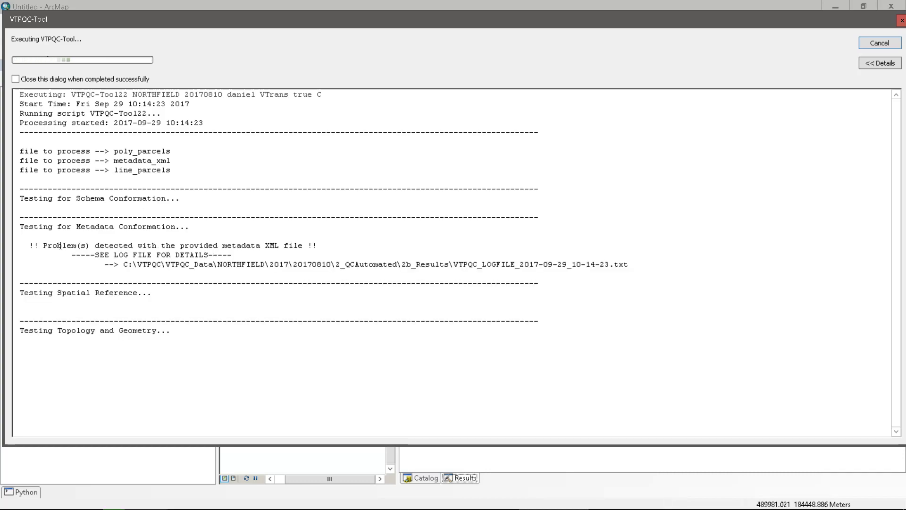
left_click_drag(63, 245, 394, 267)
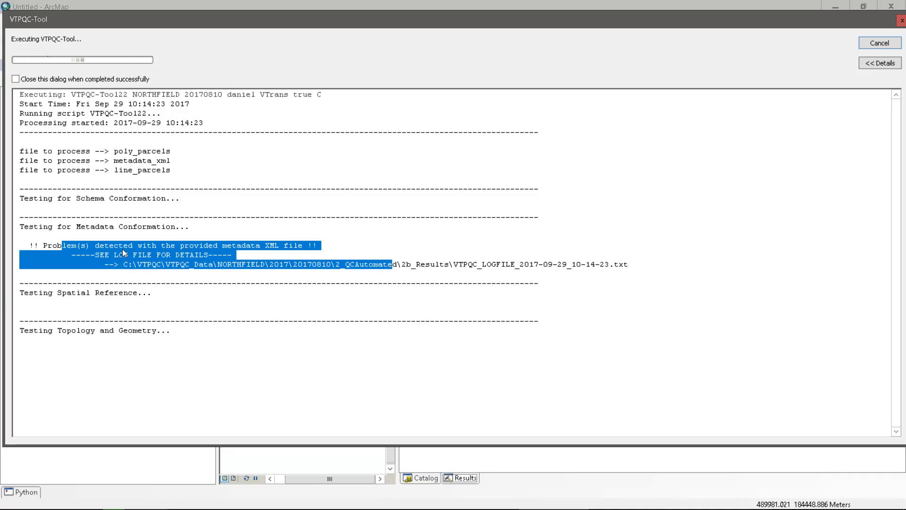
Minimize the File Explorer, parcel data standard and VTPQC.zip windows and return to the running tool's progress dialog
key("alt+Tab")
key("alt+Tab")
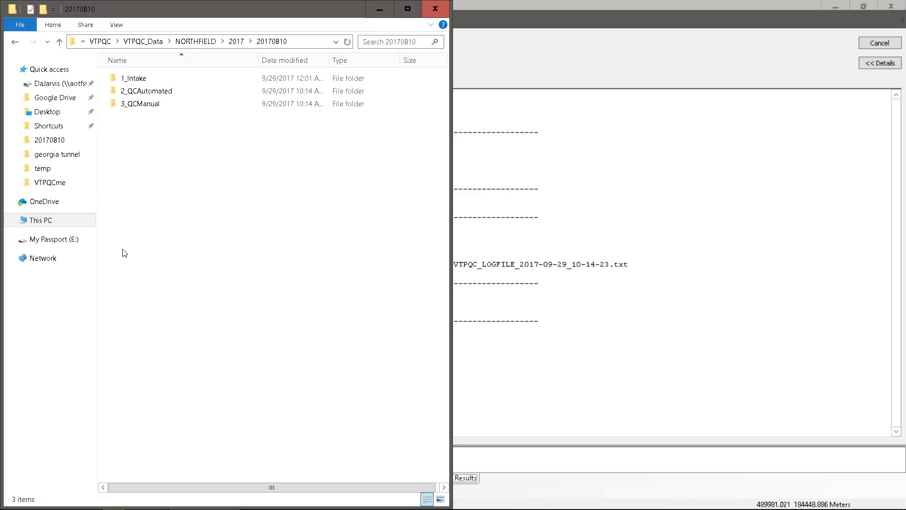
left_click(380, 11)
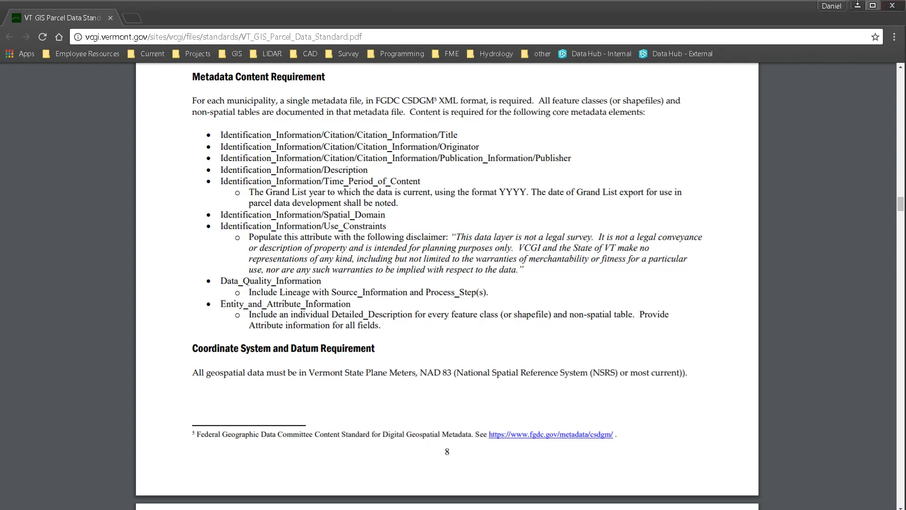
left_click(857, 6)
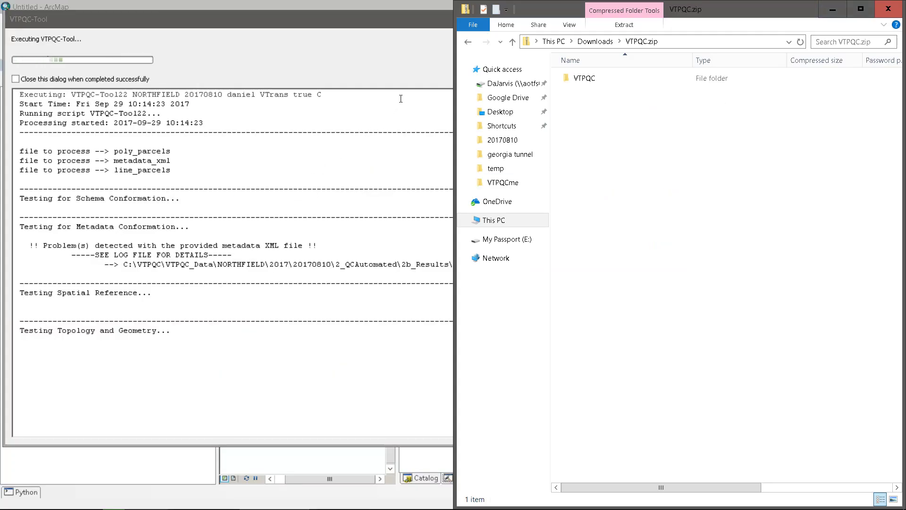
left_click(833, 9)
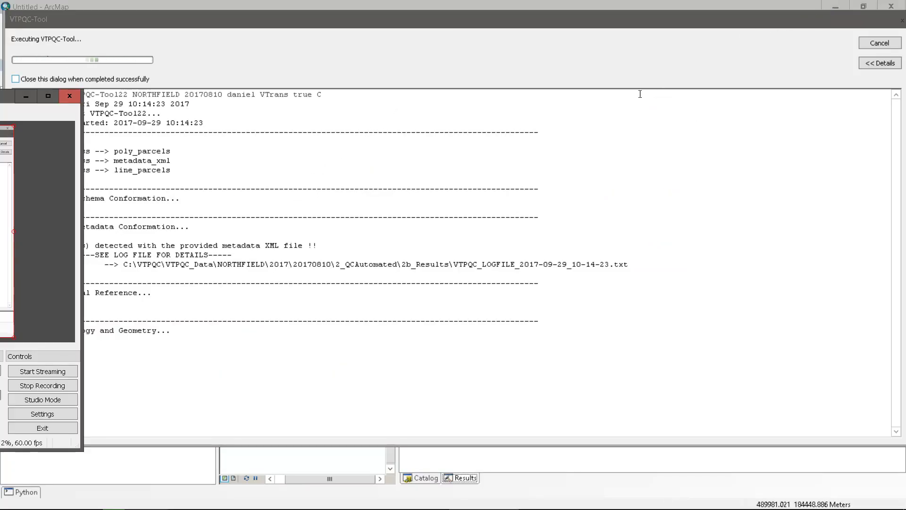
left_click(532, 68)
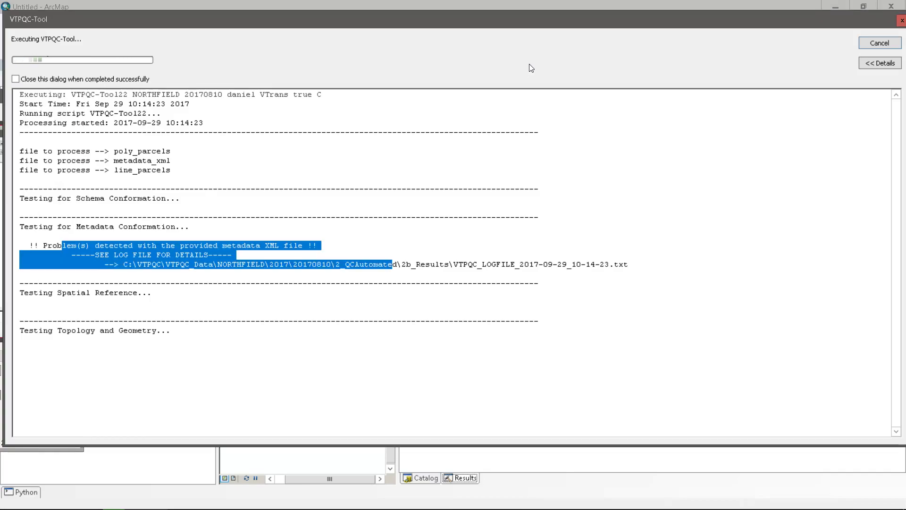
left_click(376, 270)
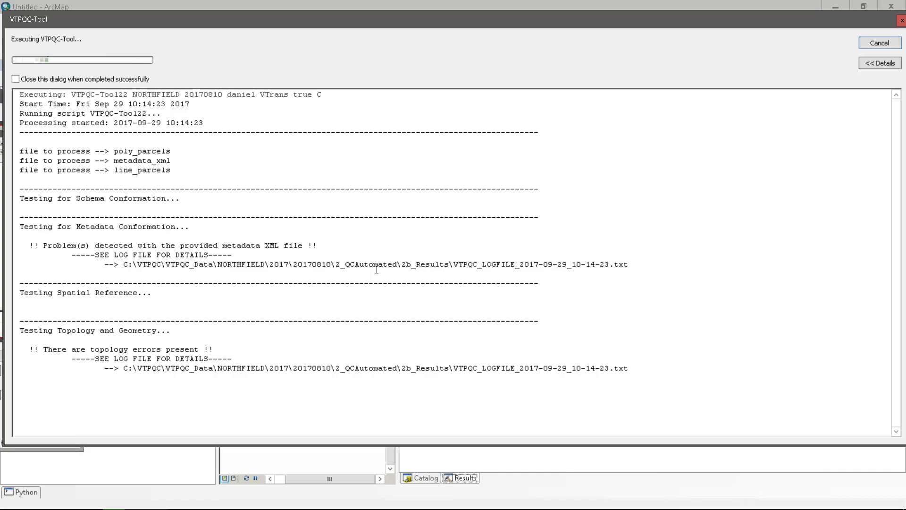
Switch to the VTPQC.zip window and select the VTPQC folder inside it
key("alt+Tab")
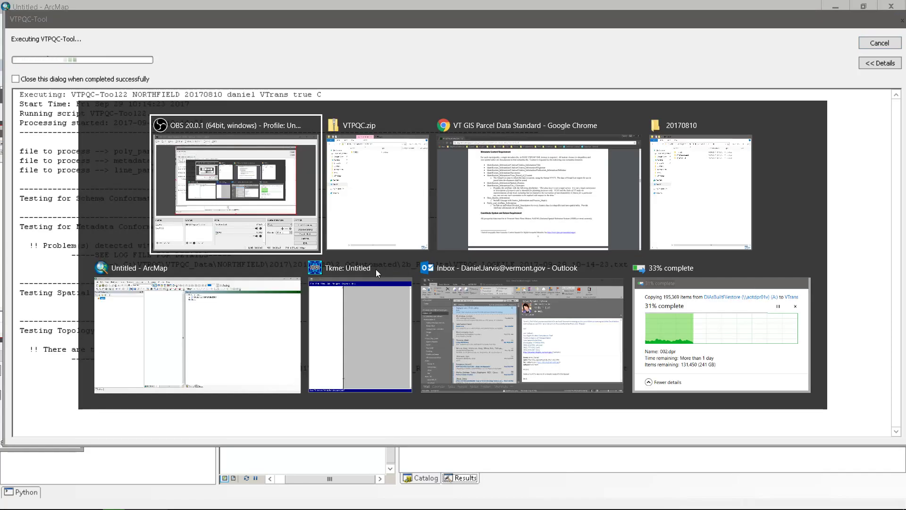
key("alt+Tab")
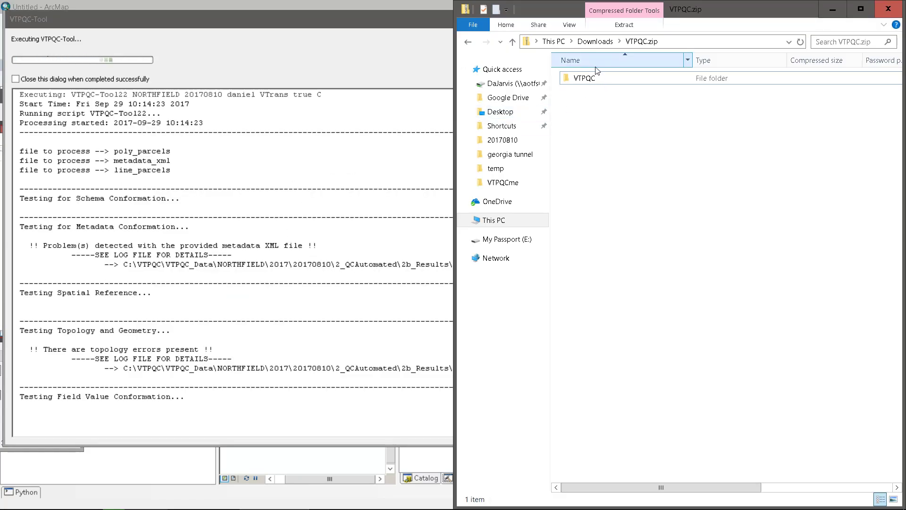
left_click(589, 81)
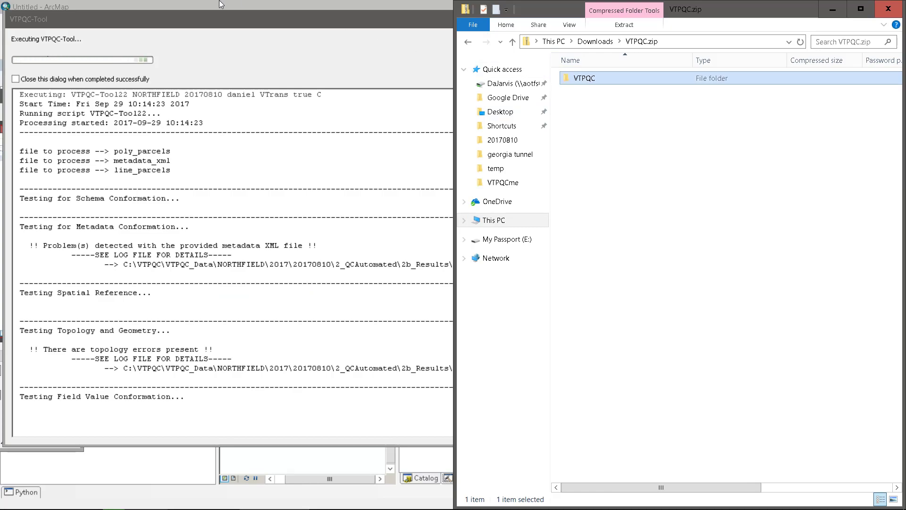
Return to the VTPQC-Tool progress dialog, close it once the run has completed, and bring the ArcMap window to the front
left_click(193, 18)
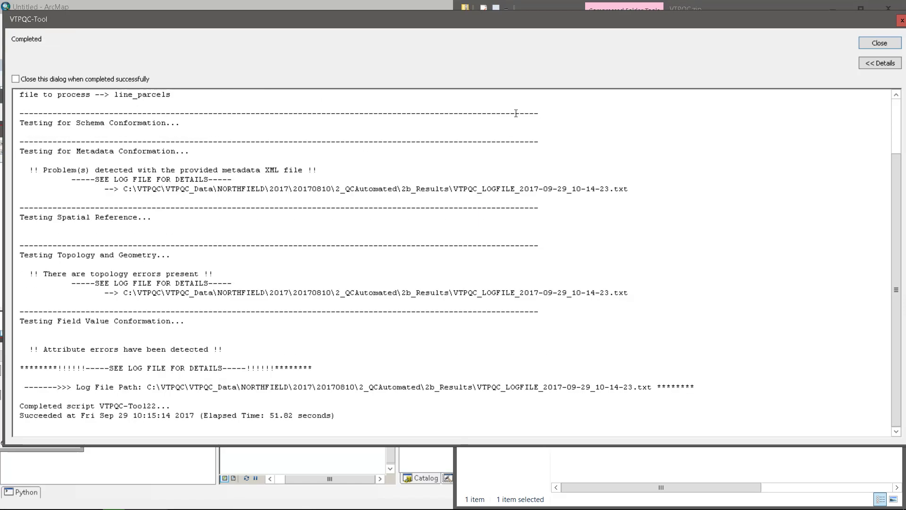
left_click(886, 44)
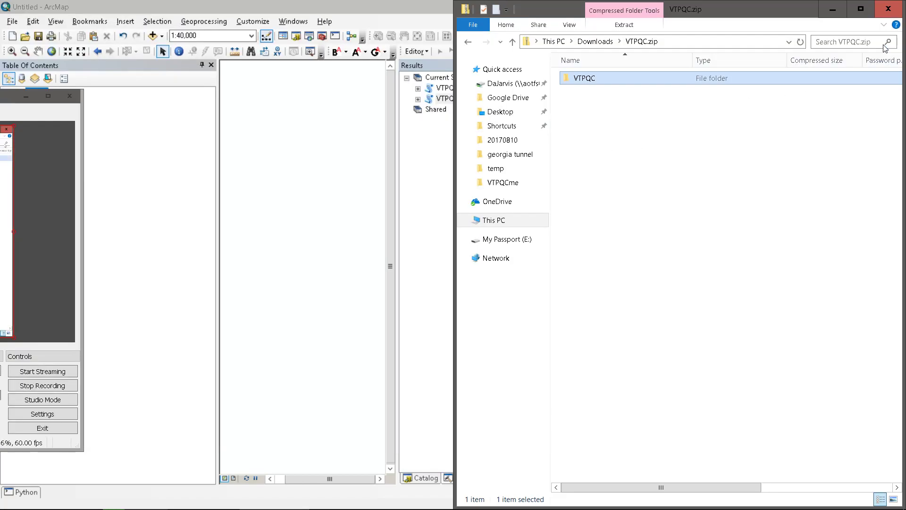
left_click(382, 5)
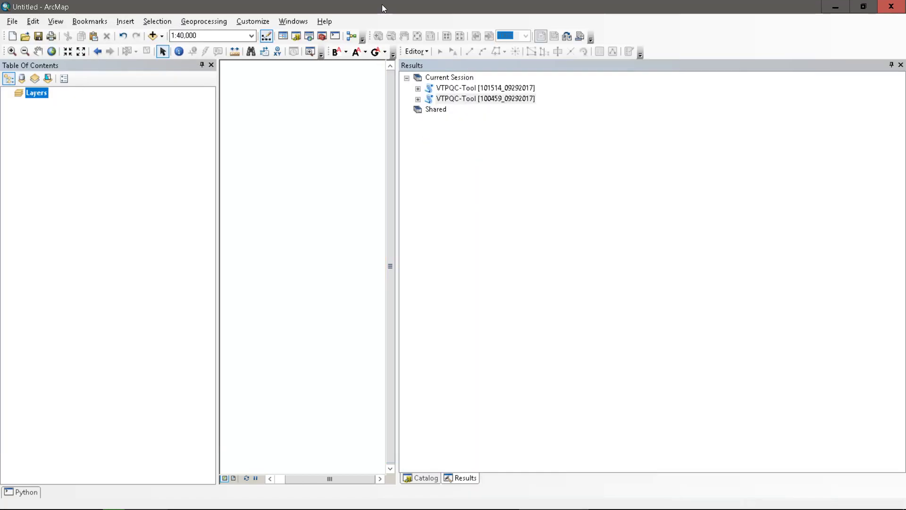
left_click(442, 132)
key("alt+Tab")
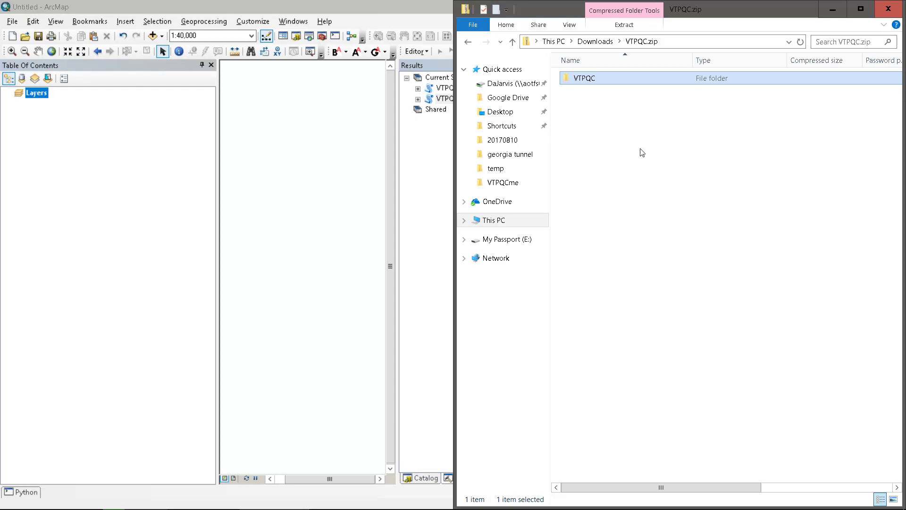
double_click(598, 84)
double_click(598, 83)
left_click(599, 171)
type("no")
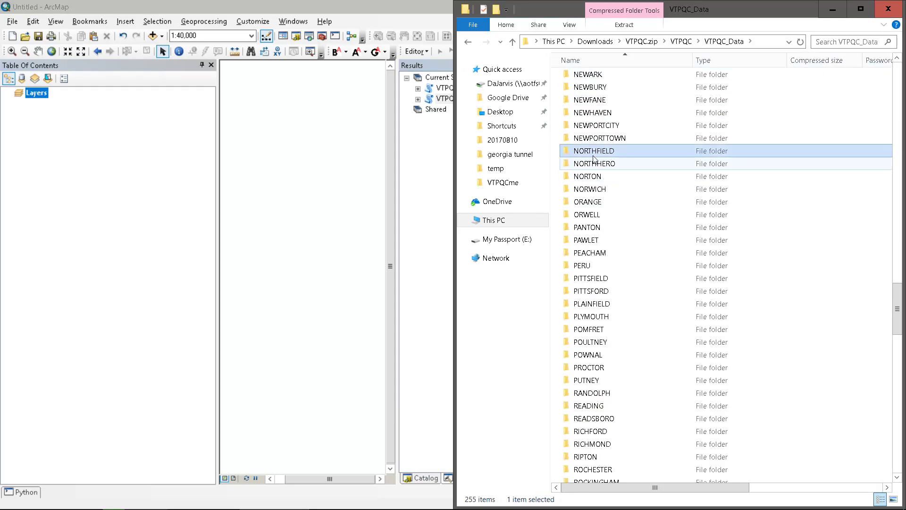
double_click(593, 152)
double_click(575, 83)
double_click(574, 83)
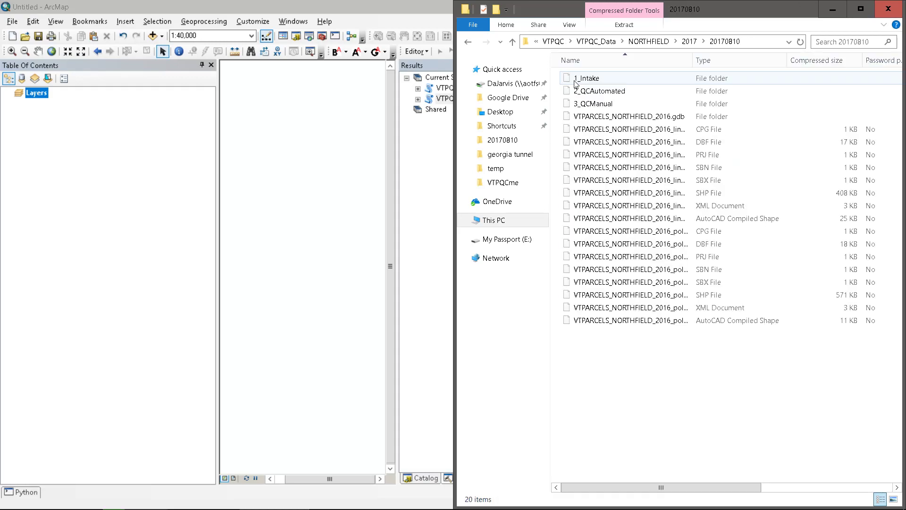
double_click(596, 92)
double_click(595, 92)
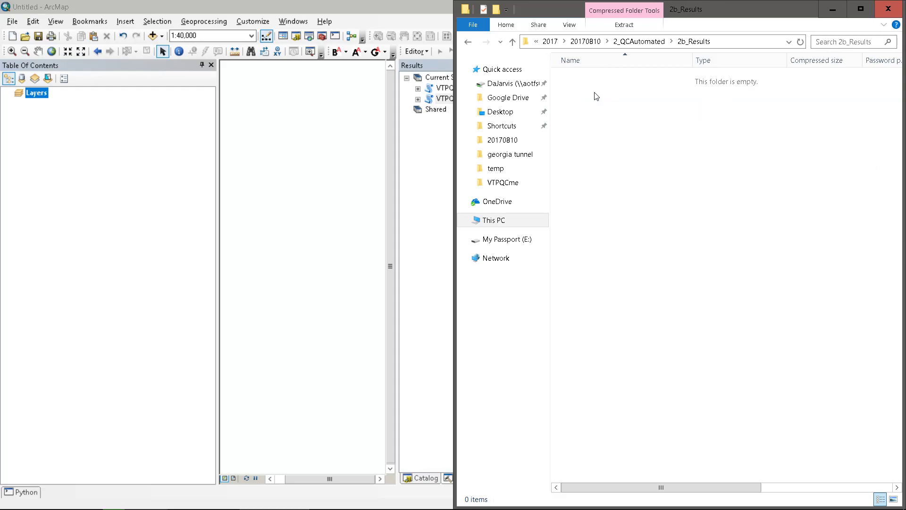
left_click(887, 9)
Switch to the extracted 20170810 folder in File Explorer and open VTPQC_LOGFILE_2017-09-29_10-14-23.txt from 2_QCAutomated\2b_Results
left_click(225, 501)
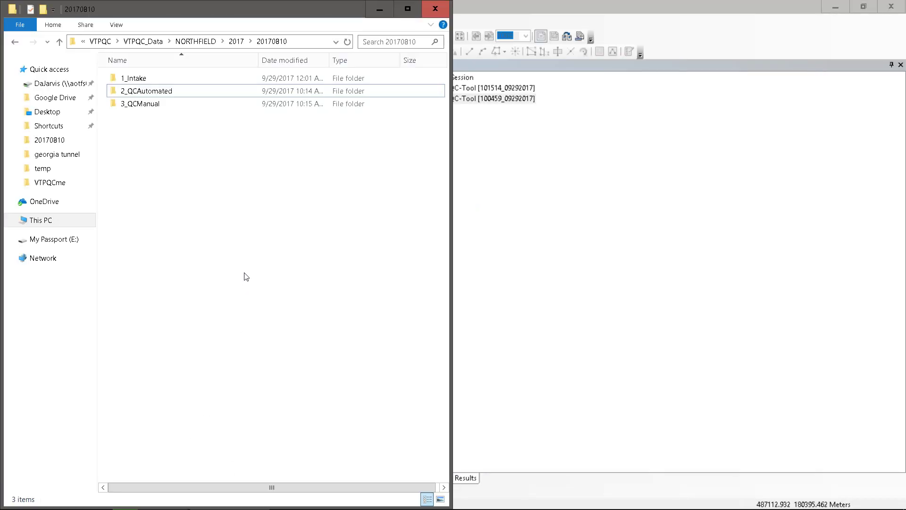
double_click(136, 90)
double_click(134, 92)
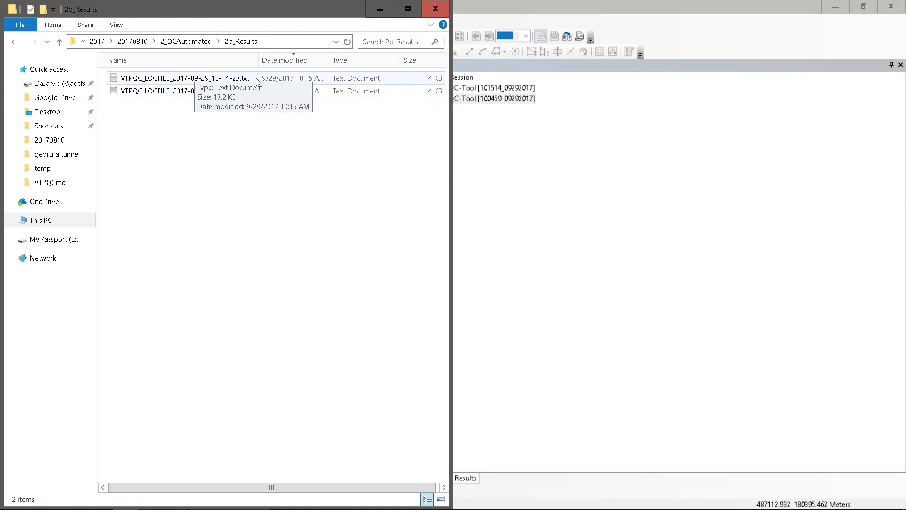
double_click(329, 60)
double_click(207, 85)
left_click(708, 69)
Examine the metadata conformation section of the log and highlight the first Entity_and_Attribute_Information problem entry
scroll(263, 173, "down", 6)
scroll(263, 171, "down", 1)
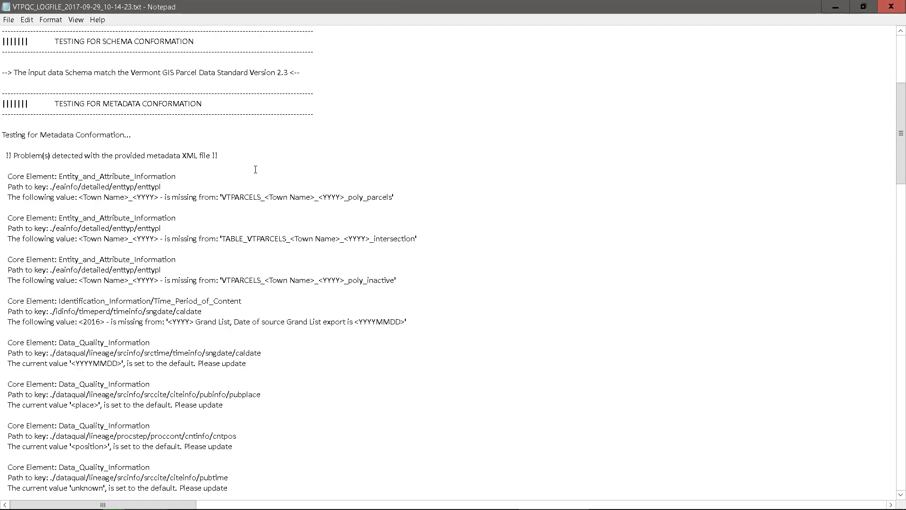
left_click_drag(85, 175, 241, 197)
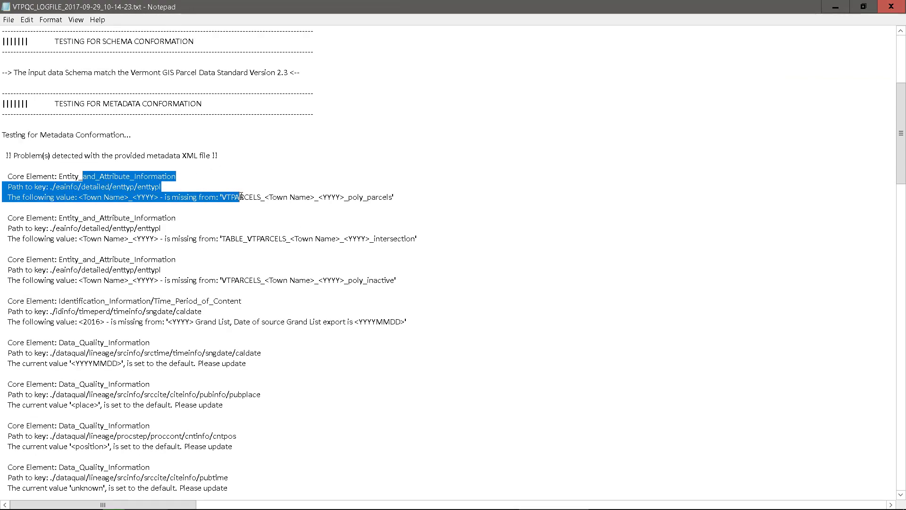
left_click(367, 217)
left_click_drag(392, 198, 2, 169)
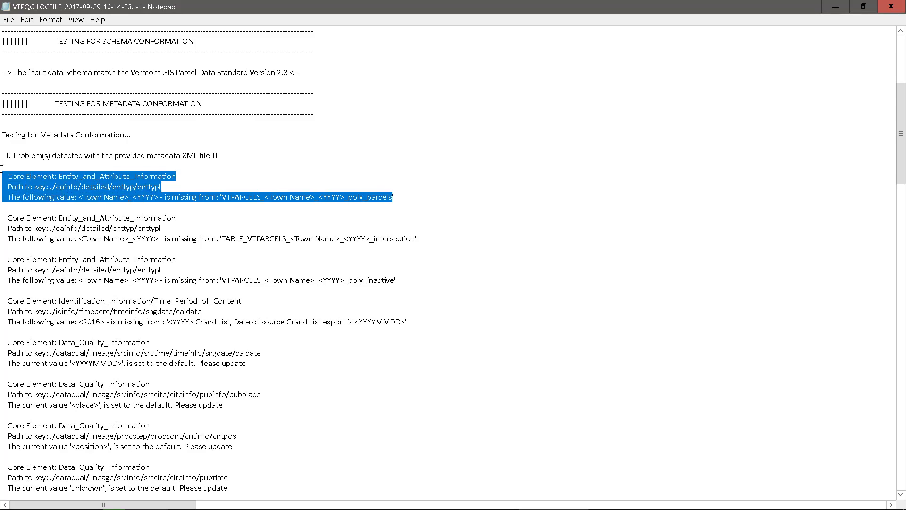
left_click(129, 187)
scroll(128, 189, "down", 20)
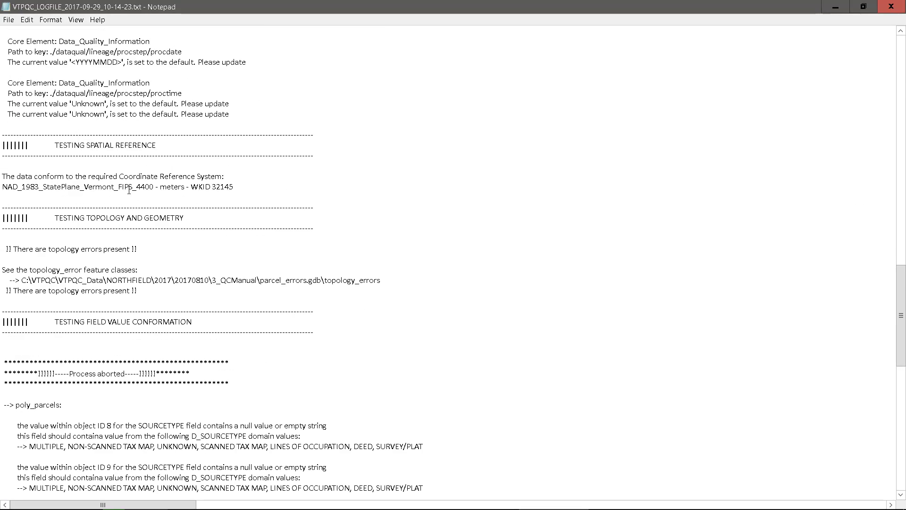
Review the field value conformation errors for poly_parcels and line_parcels, highlighting the poly_parcels entries
scroll(131, 188, "down", 10)
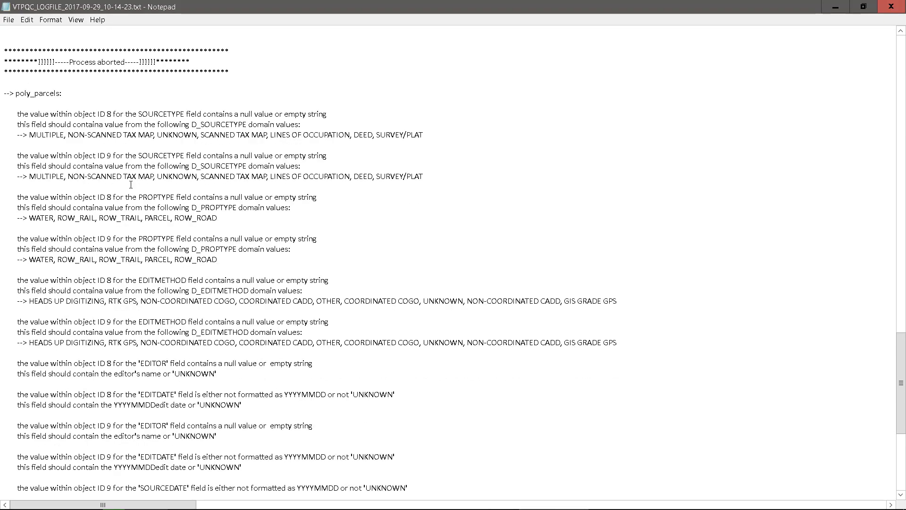
left_click_drag(58, 114, 85, 426)
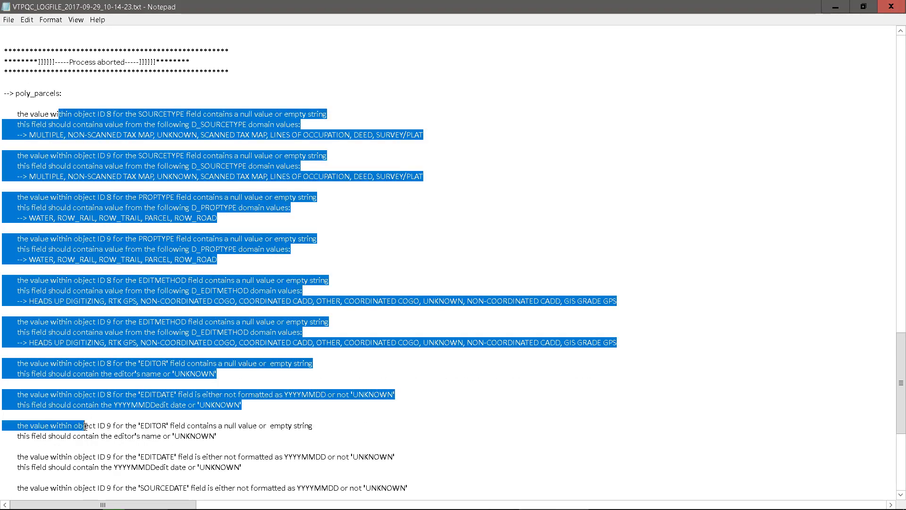
left_click(201, 176)
scroll(207, 221, "down", 2)
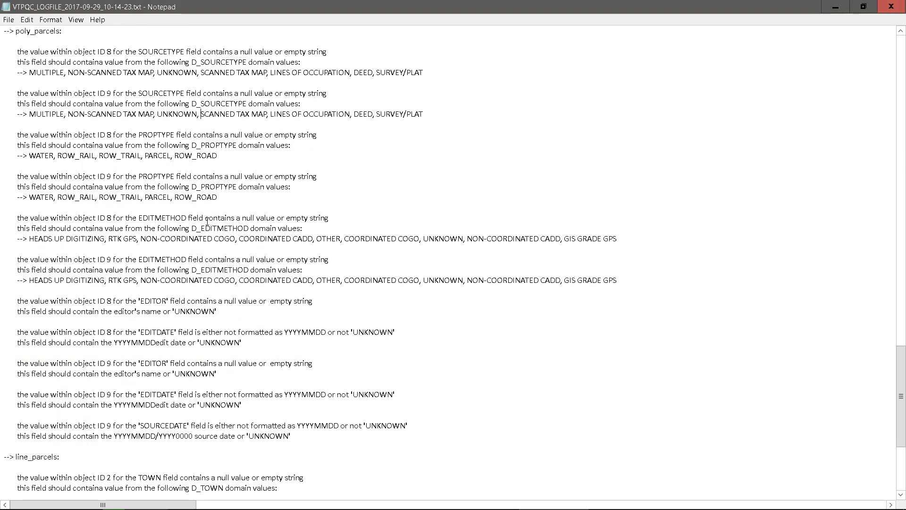
scroll(208, 221, "up", 4)
left_click_drag(88, 174, 150, 197)
left_click(151, 227)
scroll(176, 215, "down", 10)
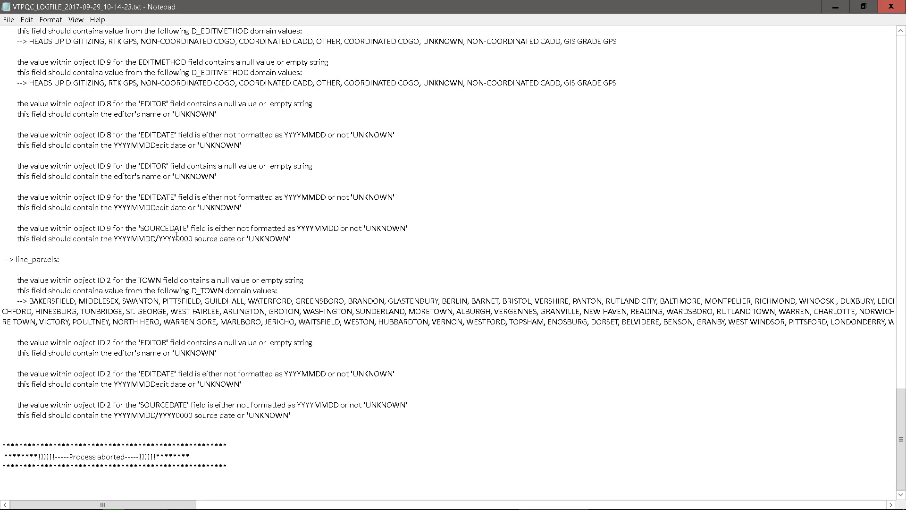
Look back over the log's workspace, schema, metadata, spatial reference and topology sections, and close the log file
scroll(176, 231, "up", 18)
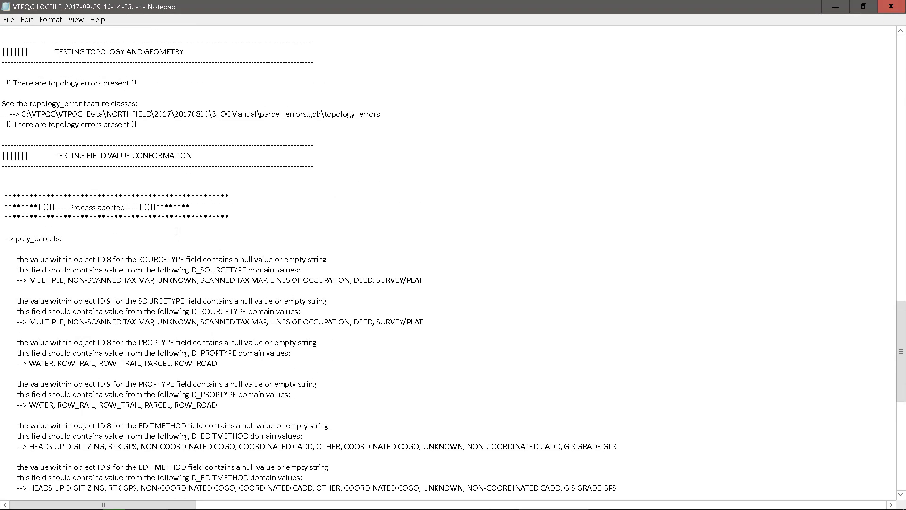
scroll(176, 231, "up", 5)
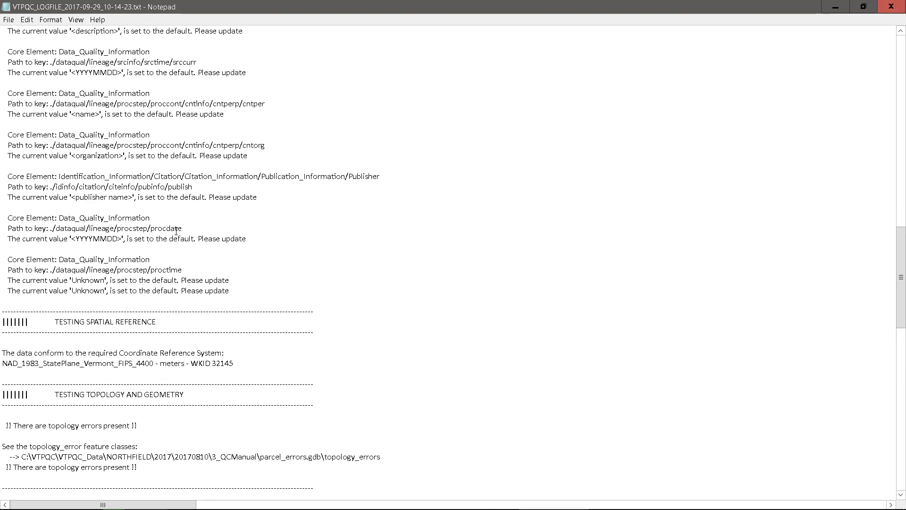
scroll(176, 231, "down", 6)
scroll(176, 231, "up", 7)
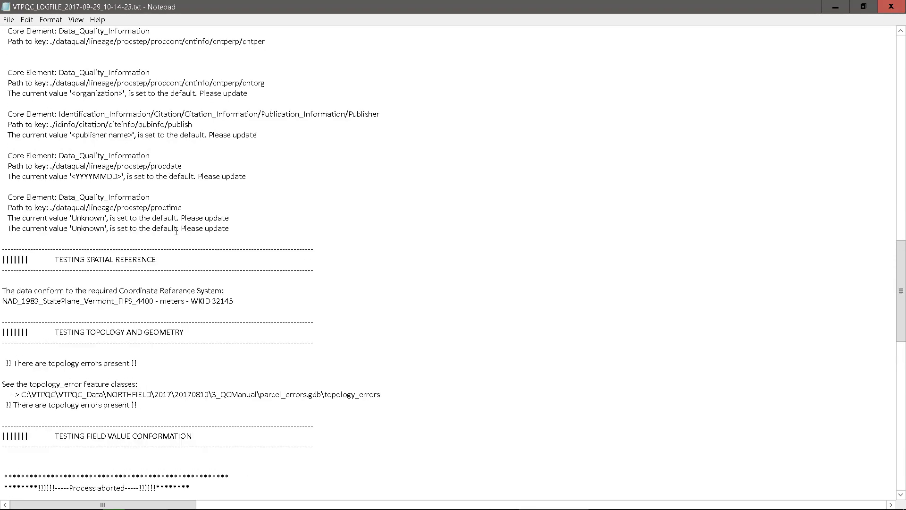
scroll(176, 213, "up", 20)
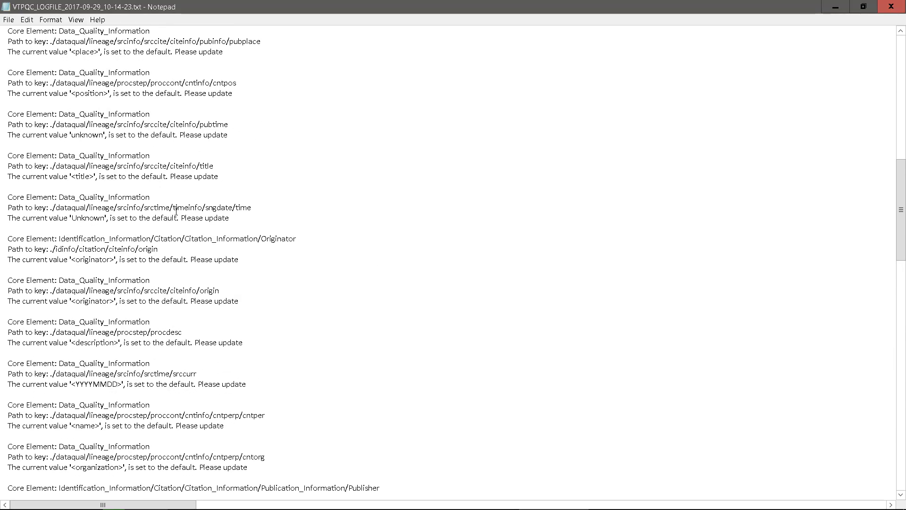
scroll(173, 181, "up", 5)
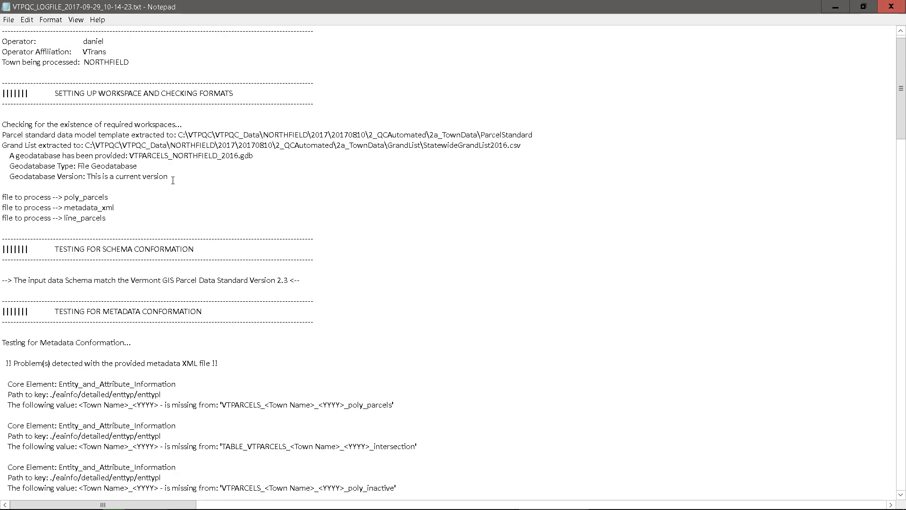
scroll(172, 180, "up", 1)
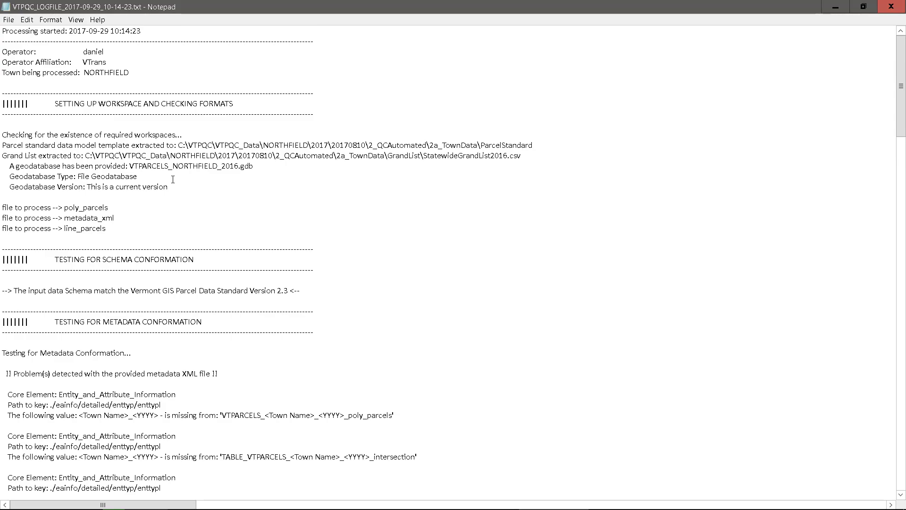
scroll(173, 180, "down", 6)
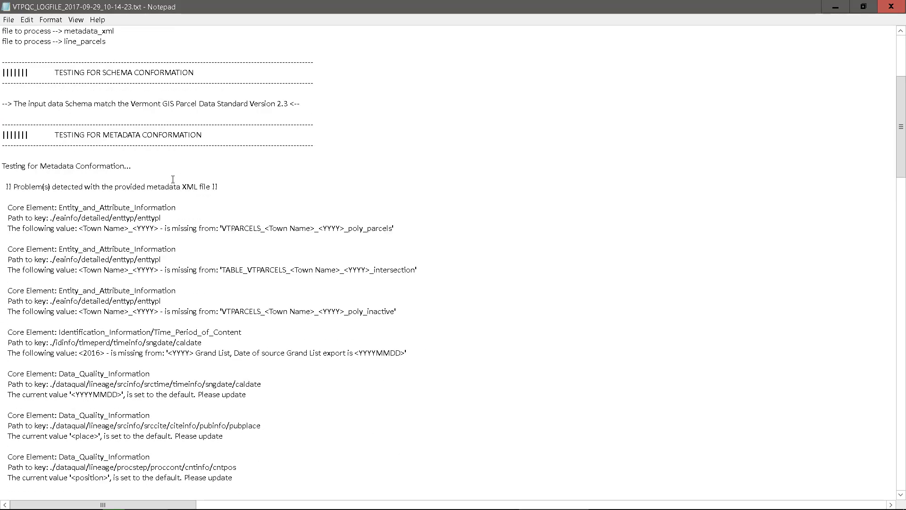
scroll(173, 179, "down", 20)
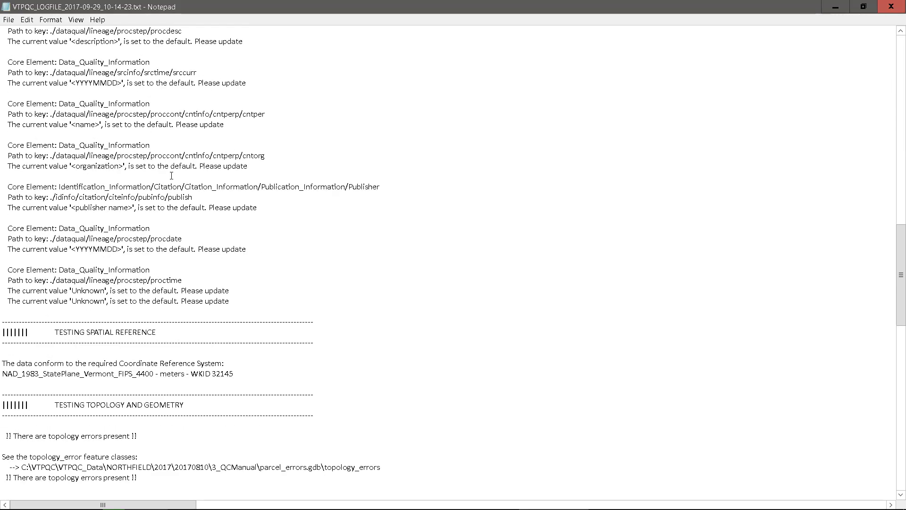
scroll(171, 176, "down", 5)
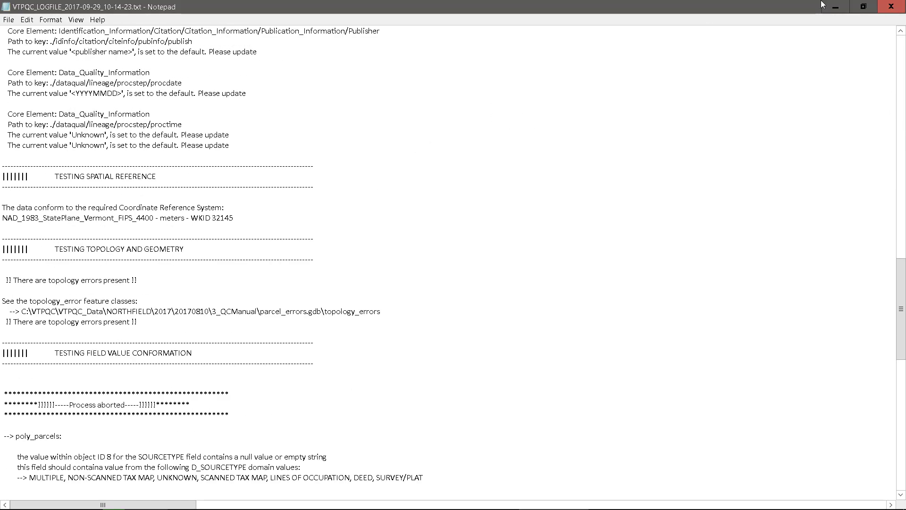
left_click(891, 6)
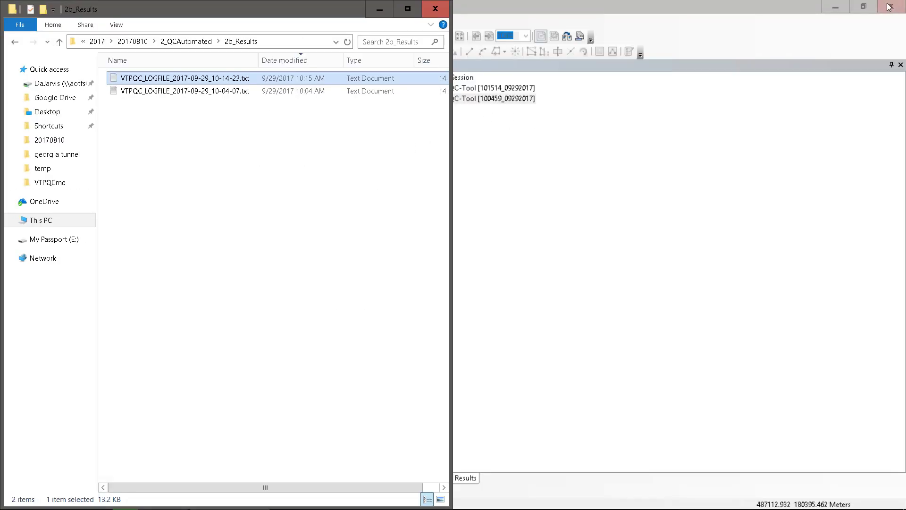
Select VTPQC_LOGFILE_2017-09-29_10-14-23.txt in 2b_Results, and view the contents of the 1_Intake folder under 20170810
left_click(338, 107)
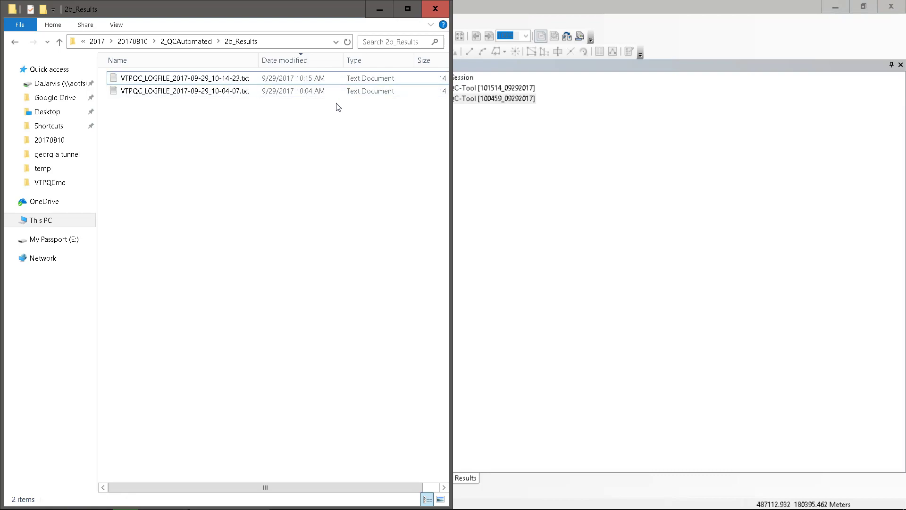
left_click(171, 84)
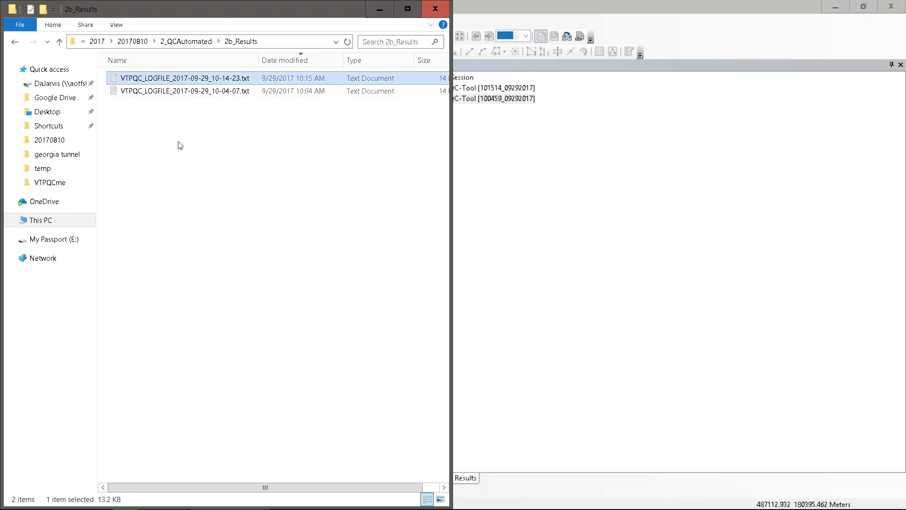
left_click(133, 42)
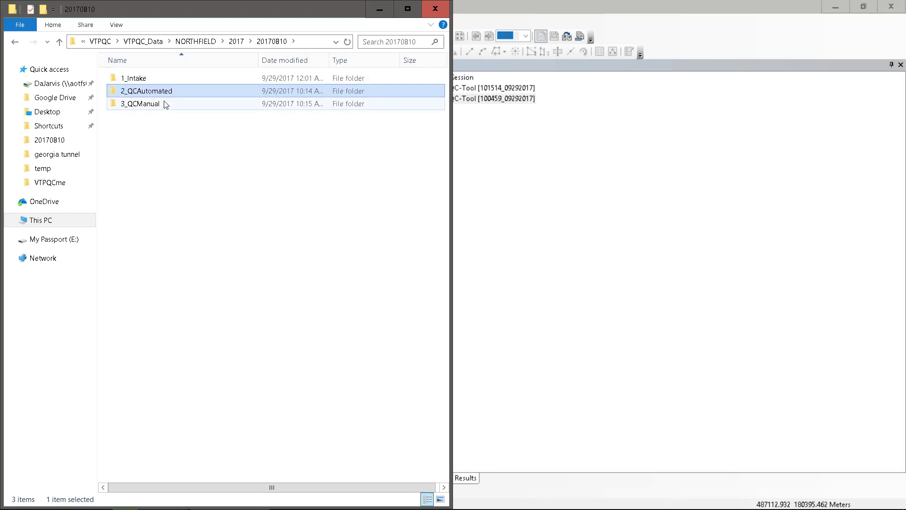
left_click(131, 77)
double_click(131, 77)
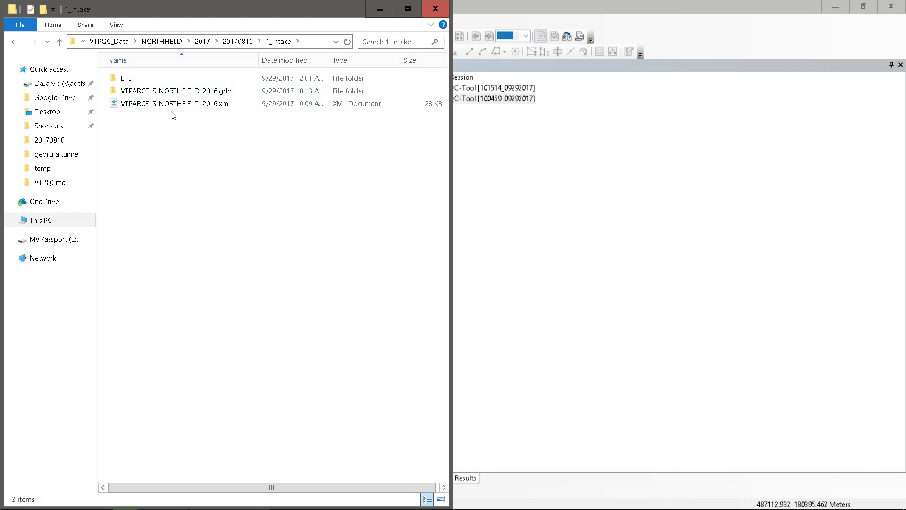
Inspect the 2a_TownData and 2b_Results folders inside 2_QCAutomated and return to the 20170810 folder
left_click(234, 42)
double_click(137, 91)
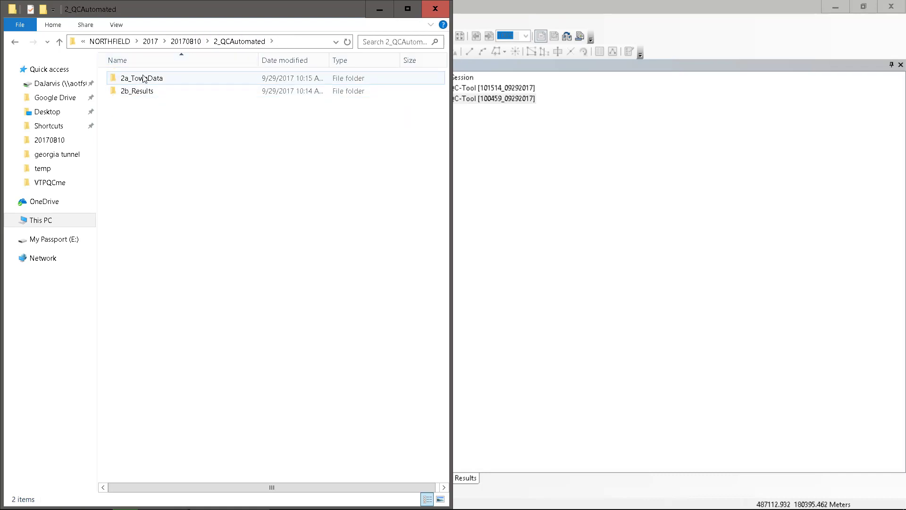
double_click(139, 77)
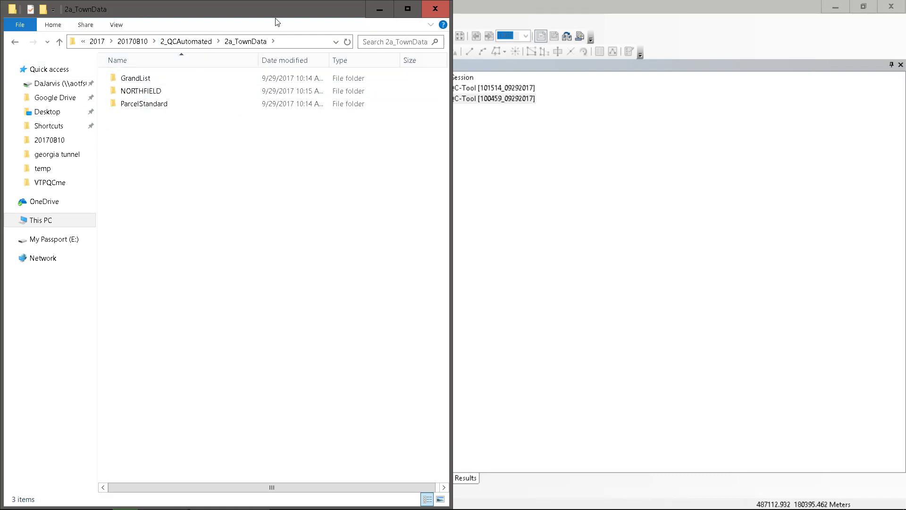
left_click(189, 41)
double_click(128, 91)
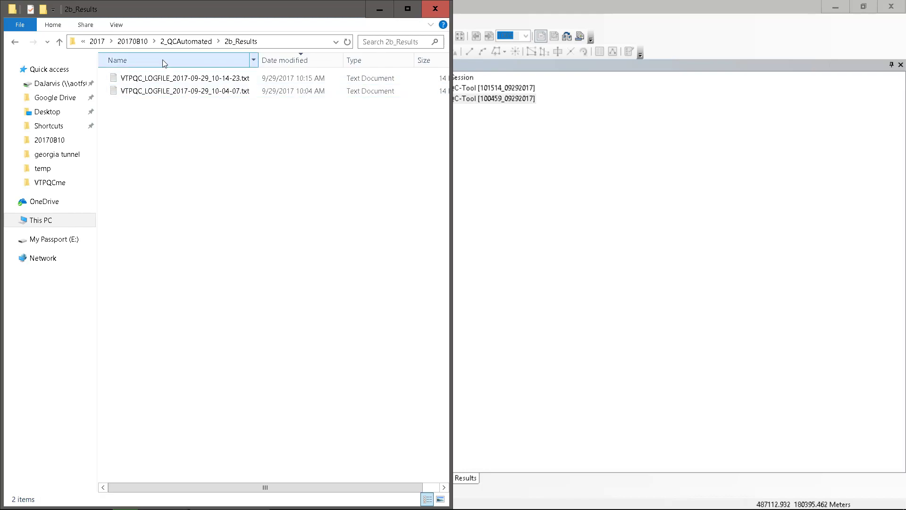
left_click(132, 41)
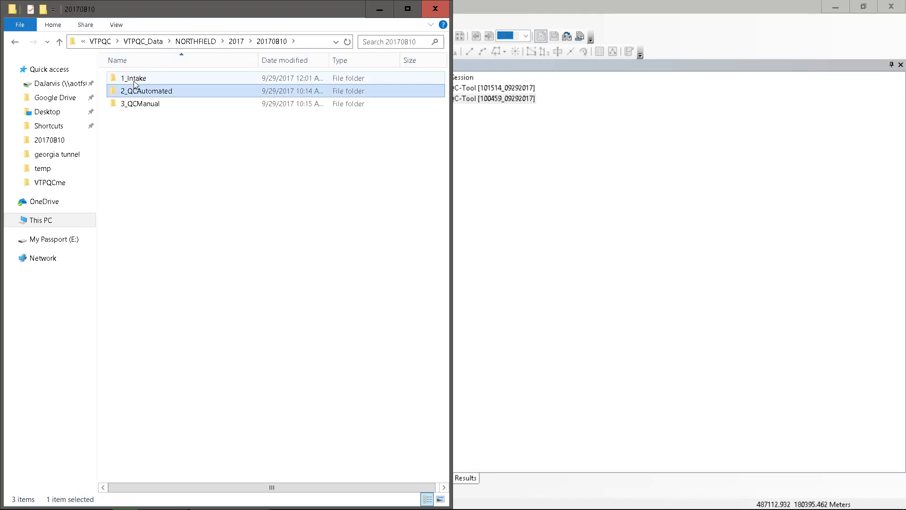
Look over the contents of the 1_Intake folder under 20170810, and switch back to ArcMap
double_click(132, 78)
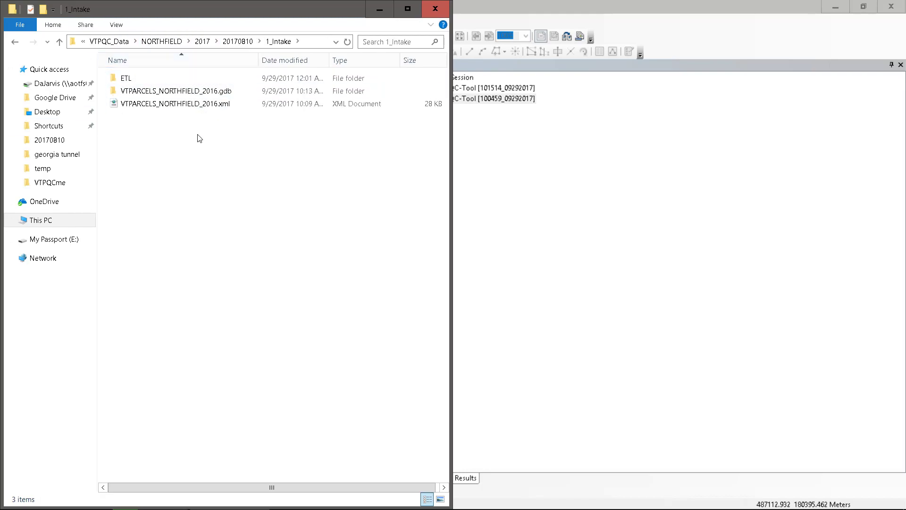
left_click(375, 17)
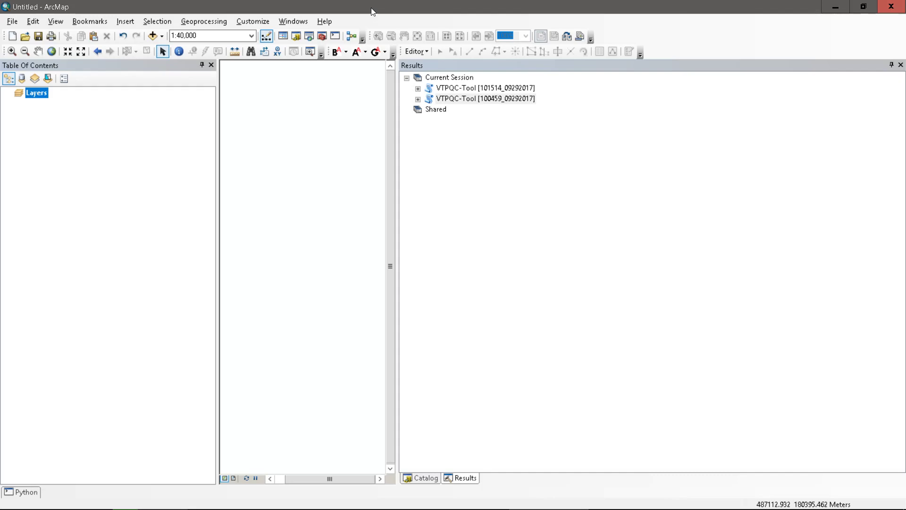
left_click(196, 103)
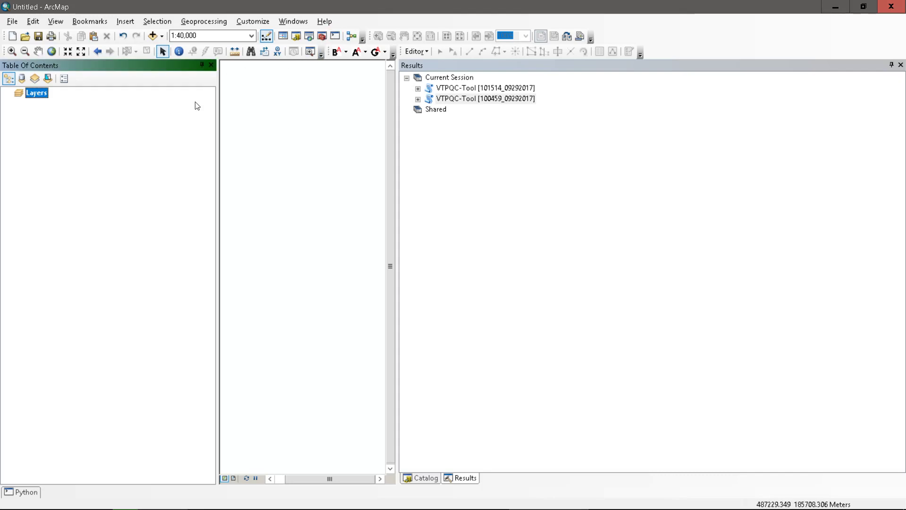
left_click(513, 132)
left_click(173, 117)
left_click(486, 90)
left_click(126, 148)
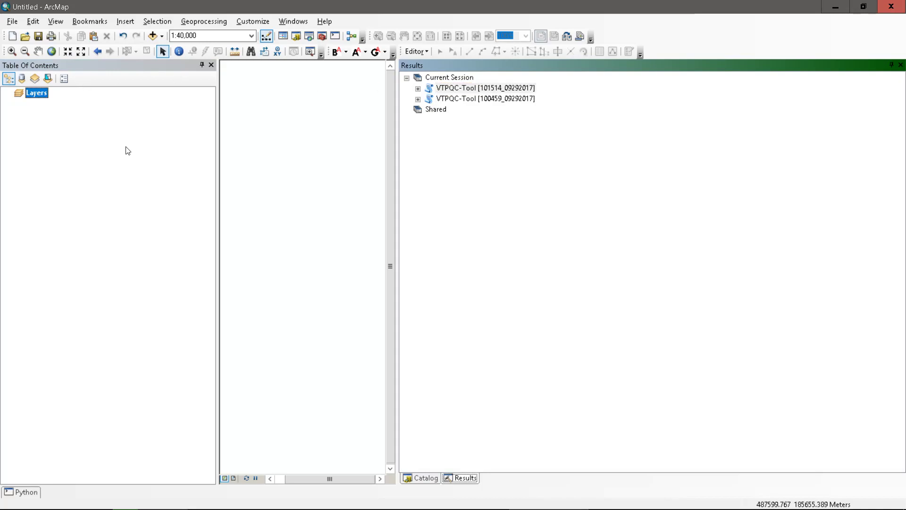
left_click(472, 176)
left_click(126, 158)
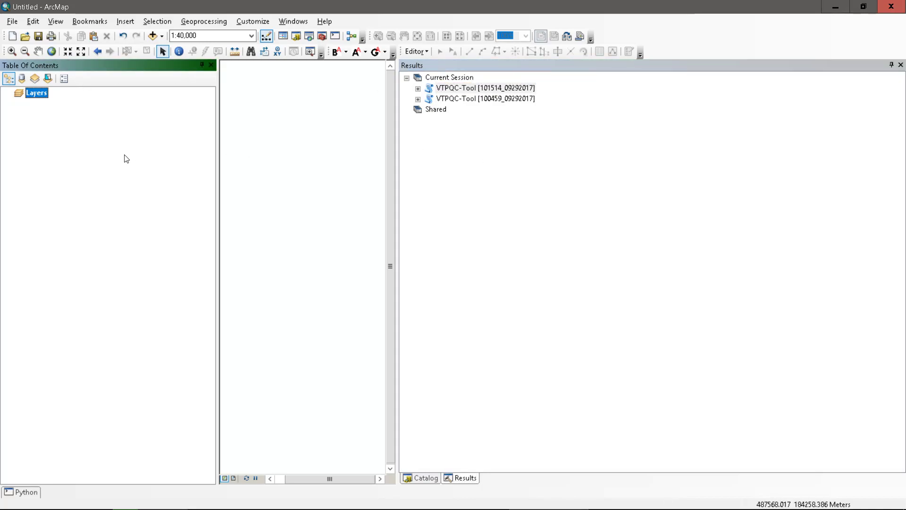
left_click(477, 154)
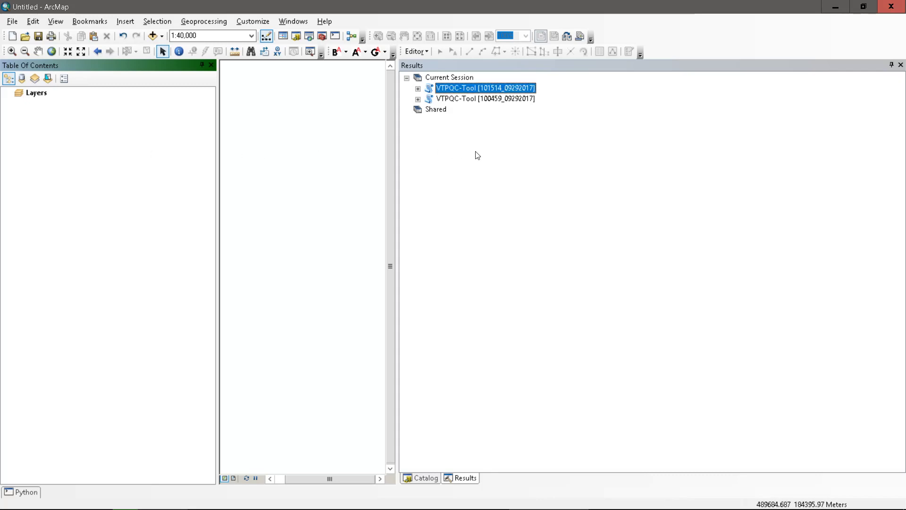
left_click(154, 110)
left_click(452, 96)
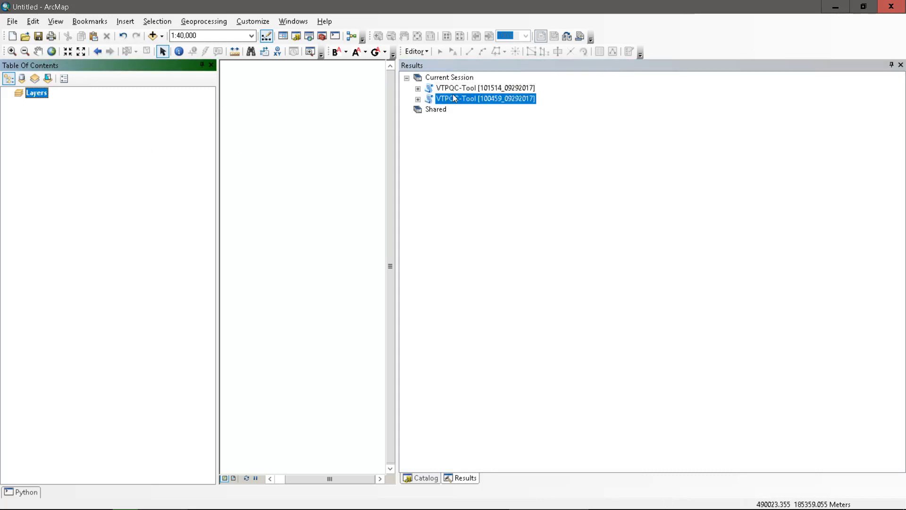
left_click(455, 88)
left_click(78, 115)
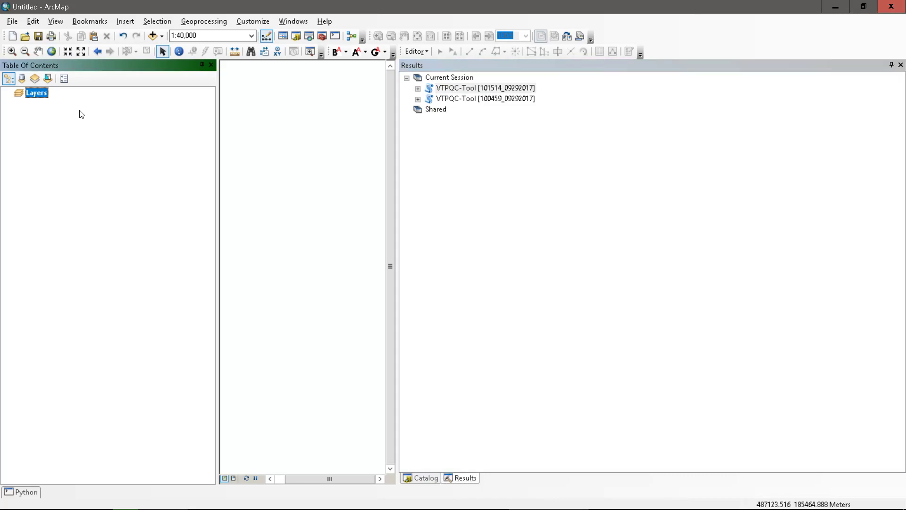